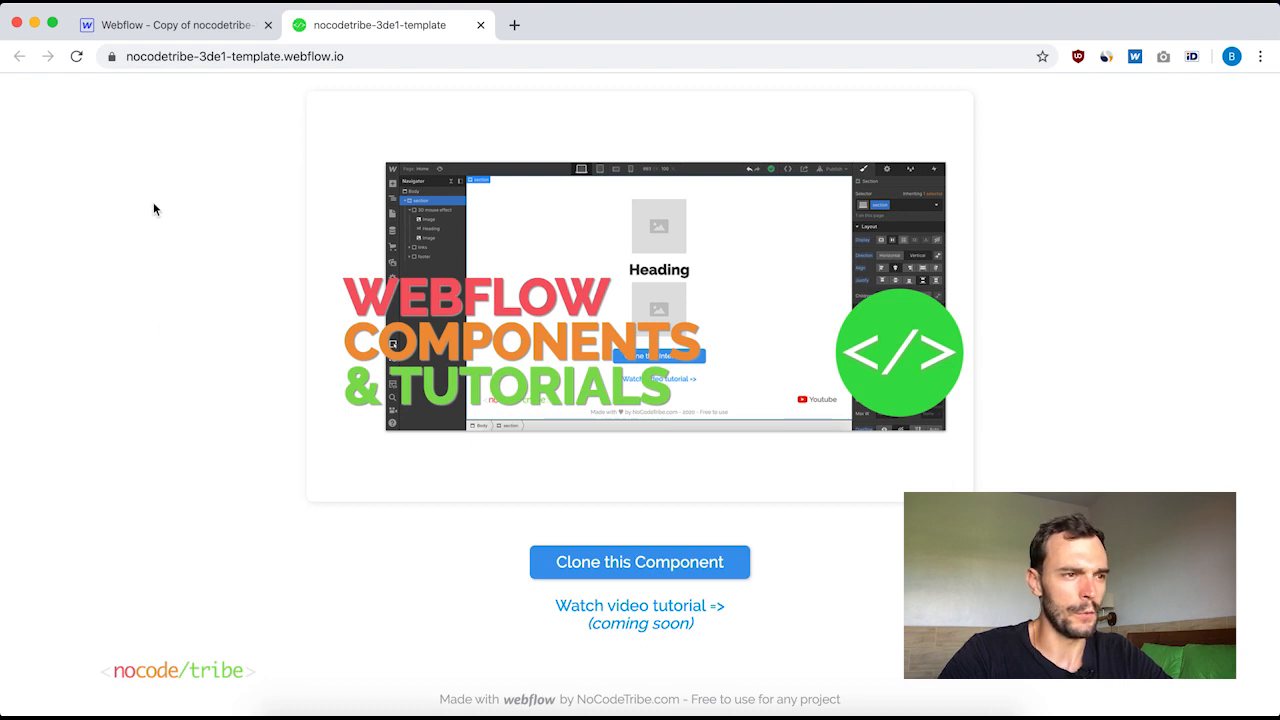
# - Switch to the Webflow Designer and examine the finished TEMPLATE section and the empty NEW section below it
pyautogui.click(172, 26)
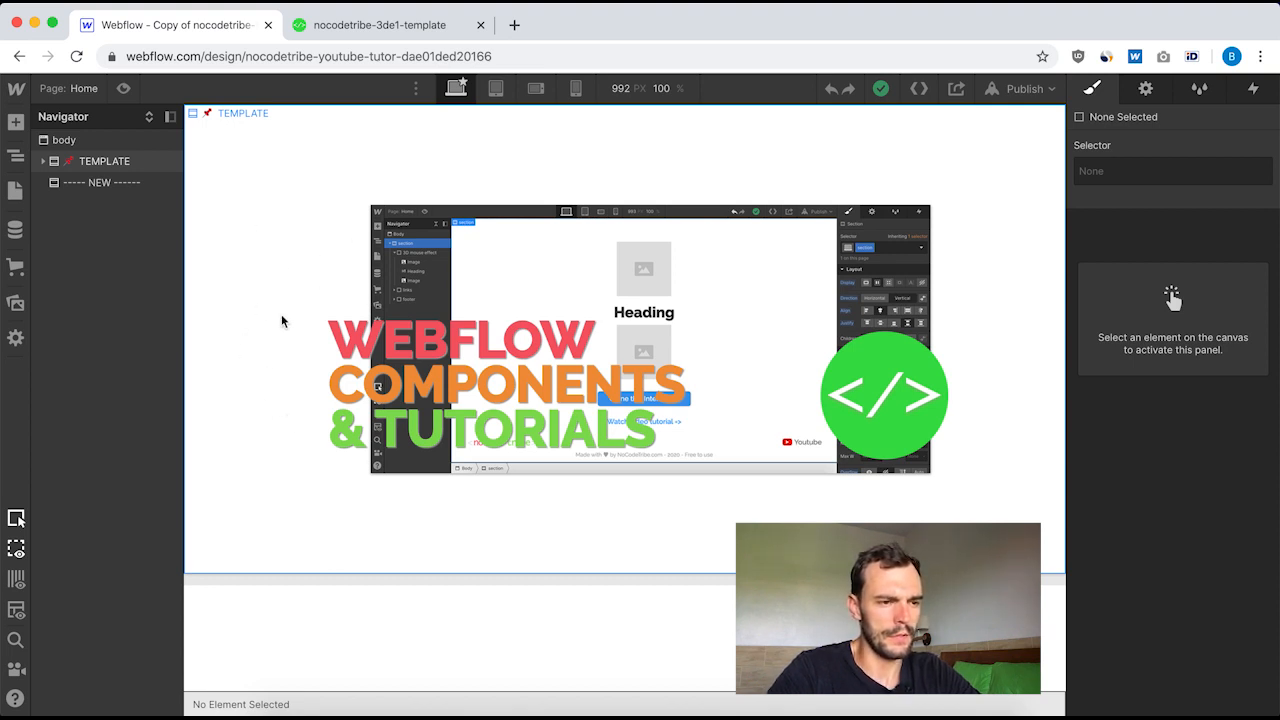
pyautogui.scroll(-1, 280, 398)
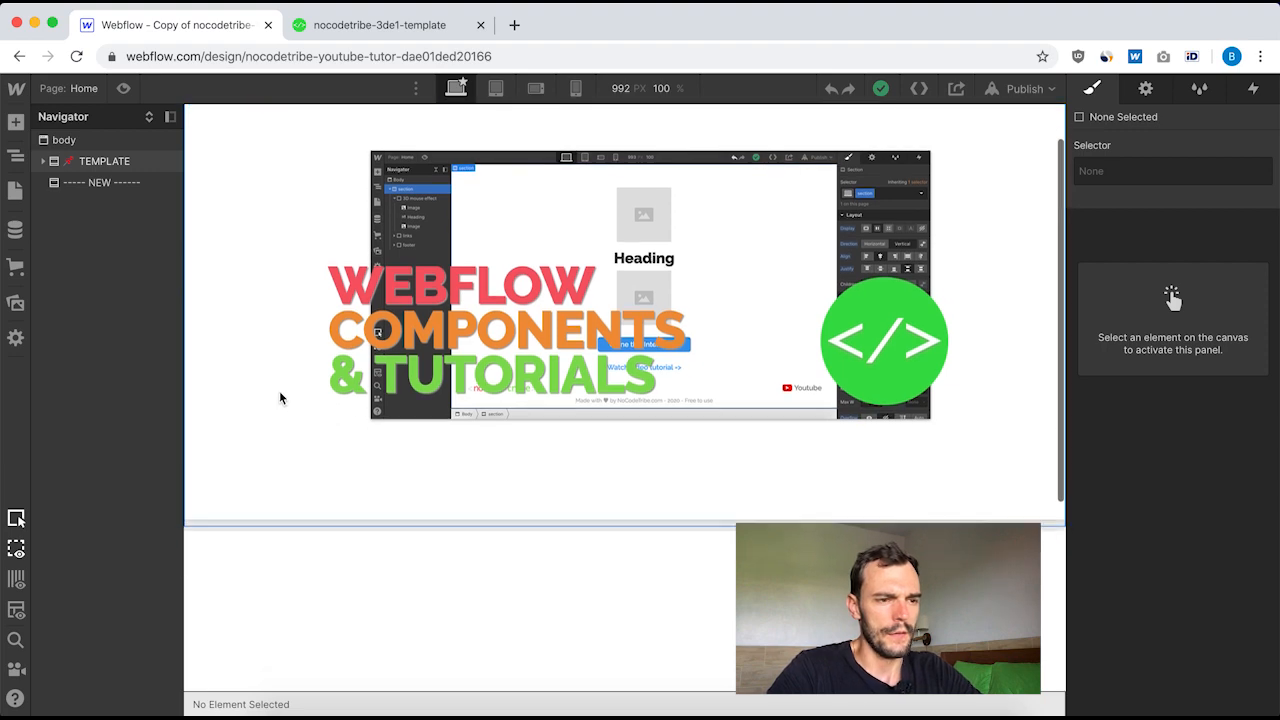
pyautogui.scroll(1, 280, 398)
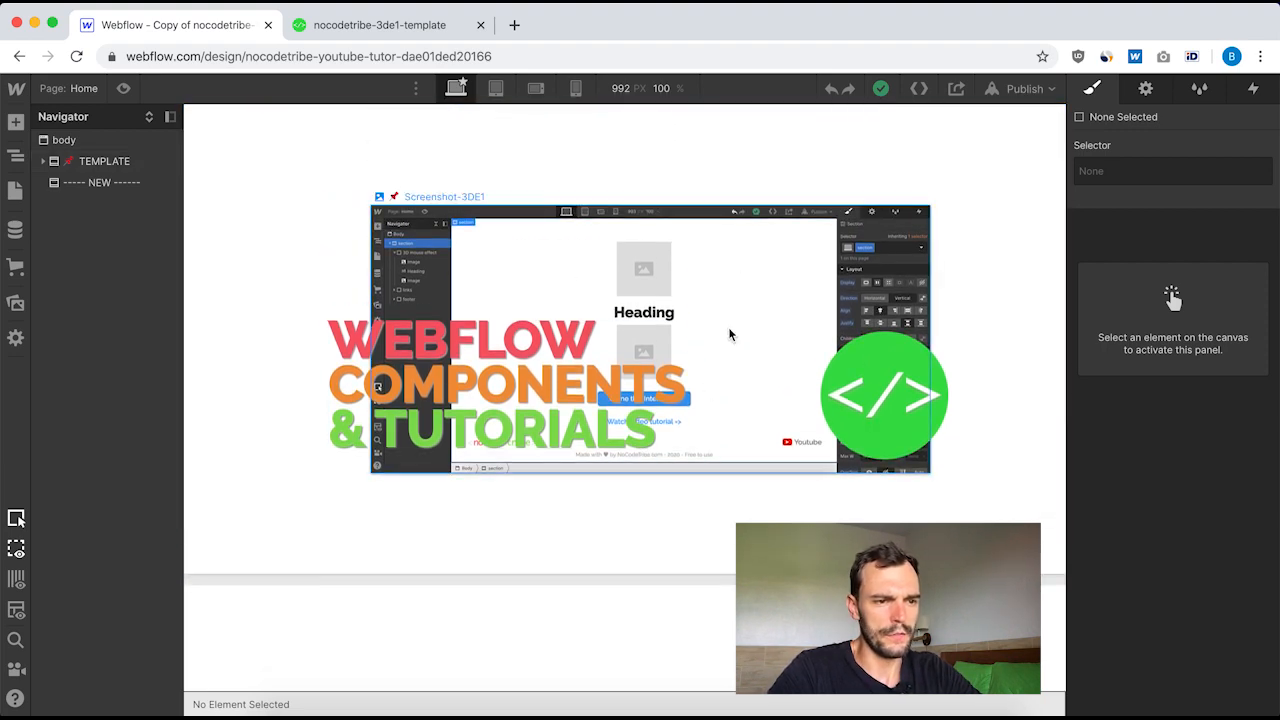
pyautogui.scroll(-4, 636, 415)
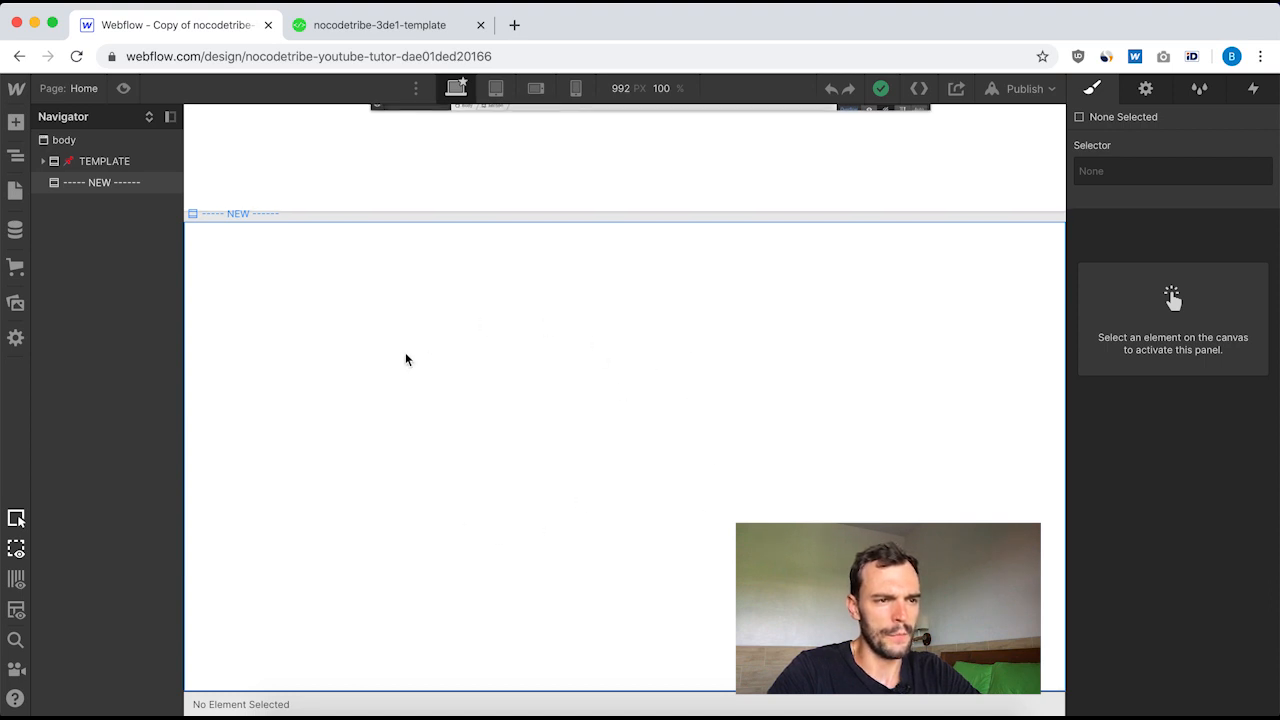
pyautogui.scroll(4, 405, 355)
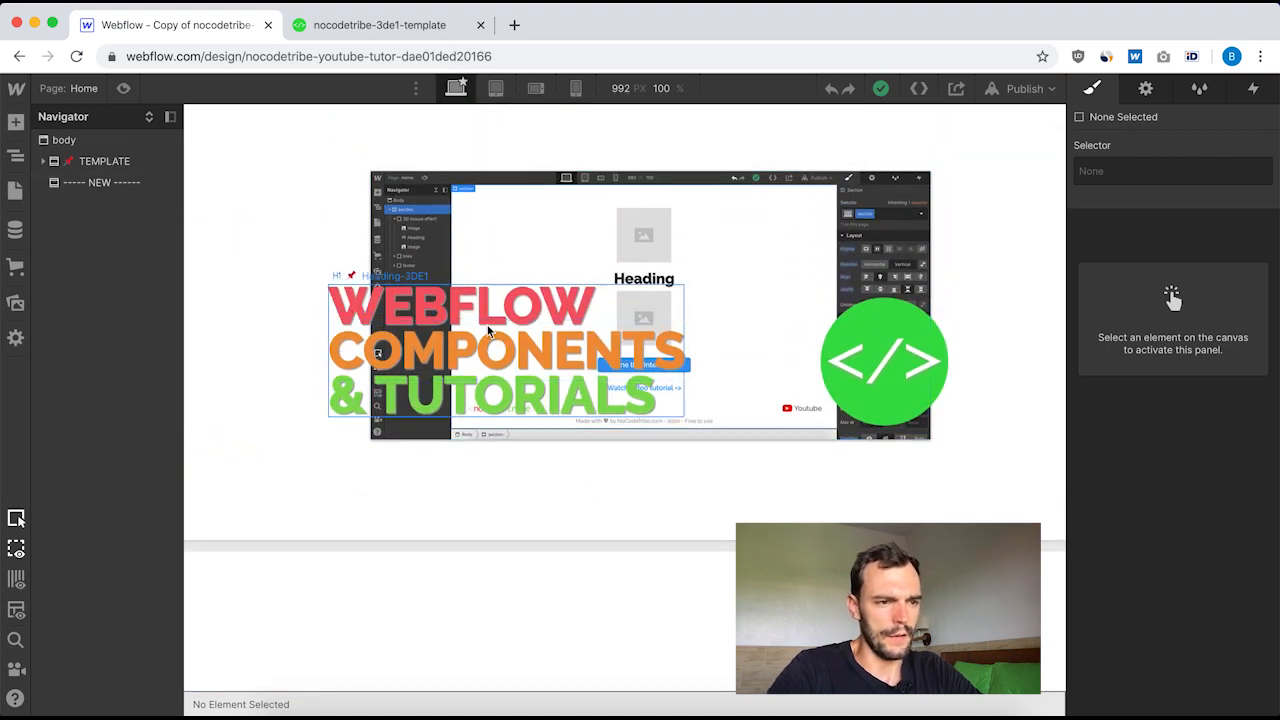
pyautogui.scroll(-1, 543, 576)
pyautogui.scroll(-5, 543, 576)
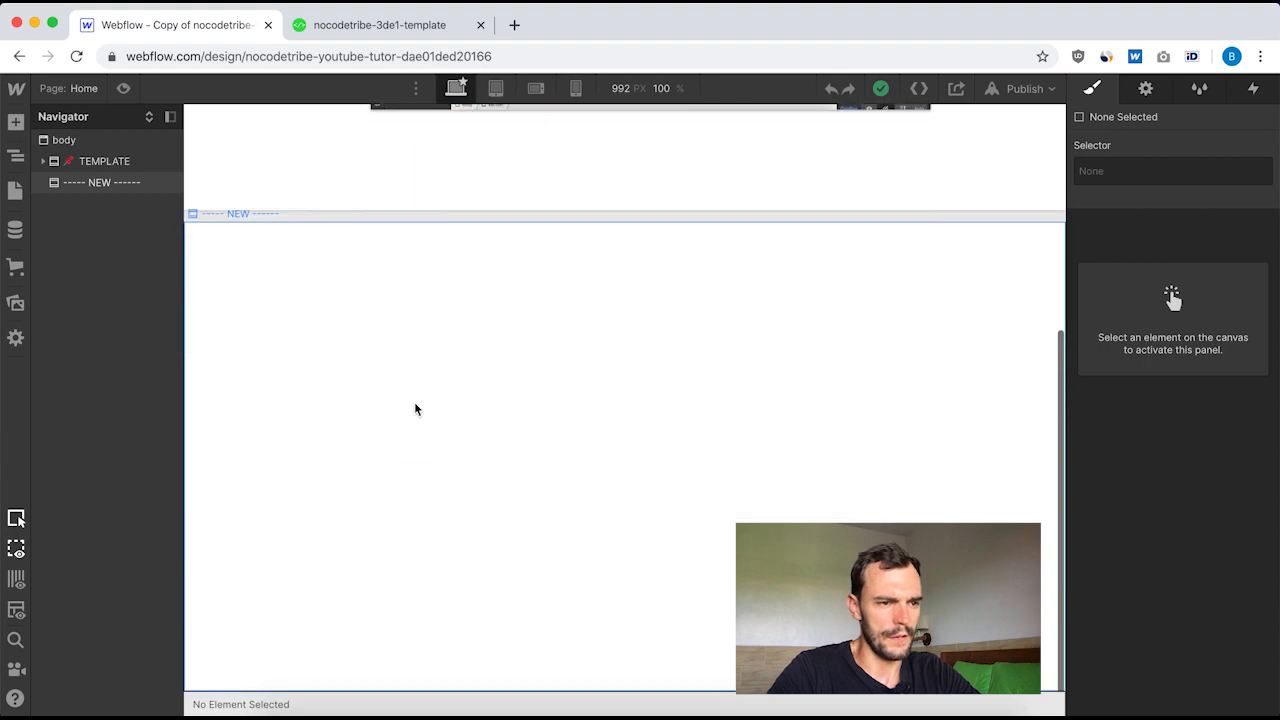
pyautogui.scroll(5, 653, 331)
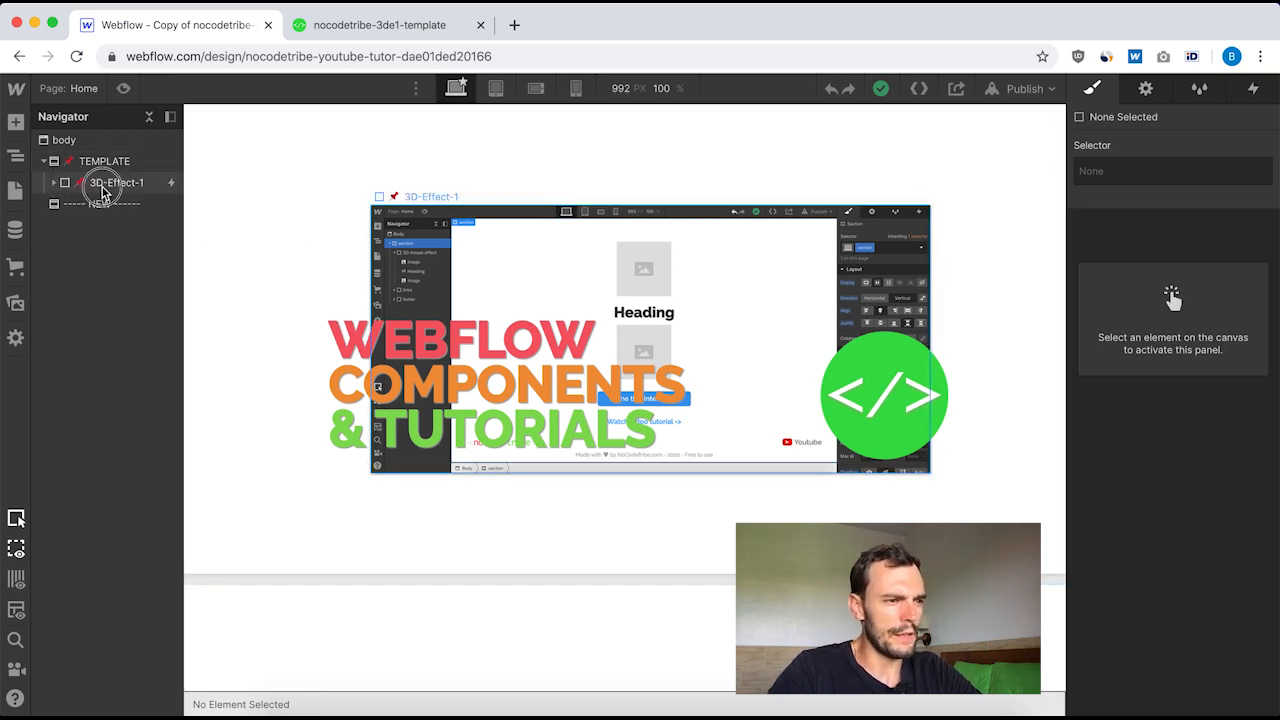
# - Expand the template's 3D-Effect-1 div and inspect its screenshot, heading and logo elements
pyautogui.click(60, 186)
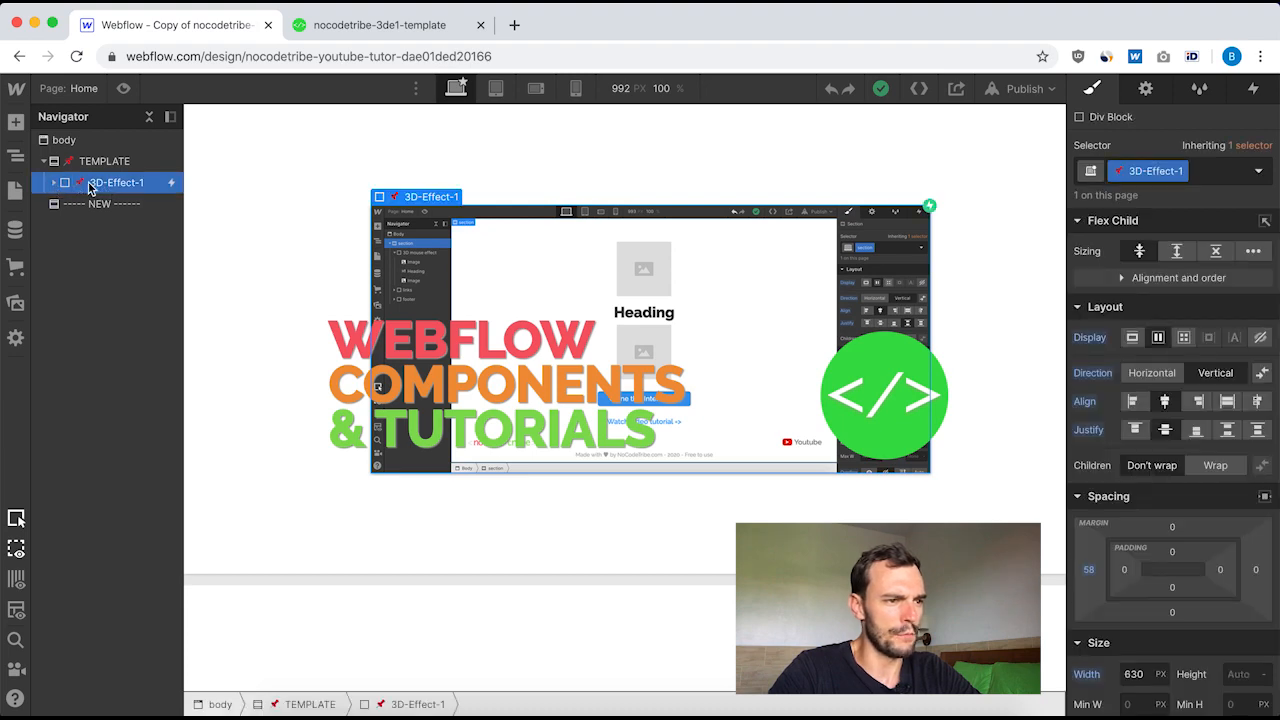
pyautogui.click(53, 183)
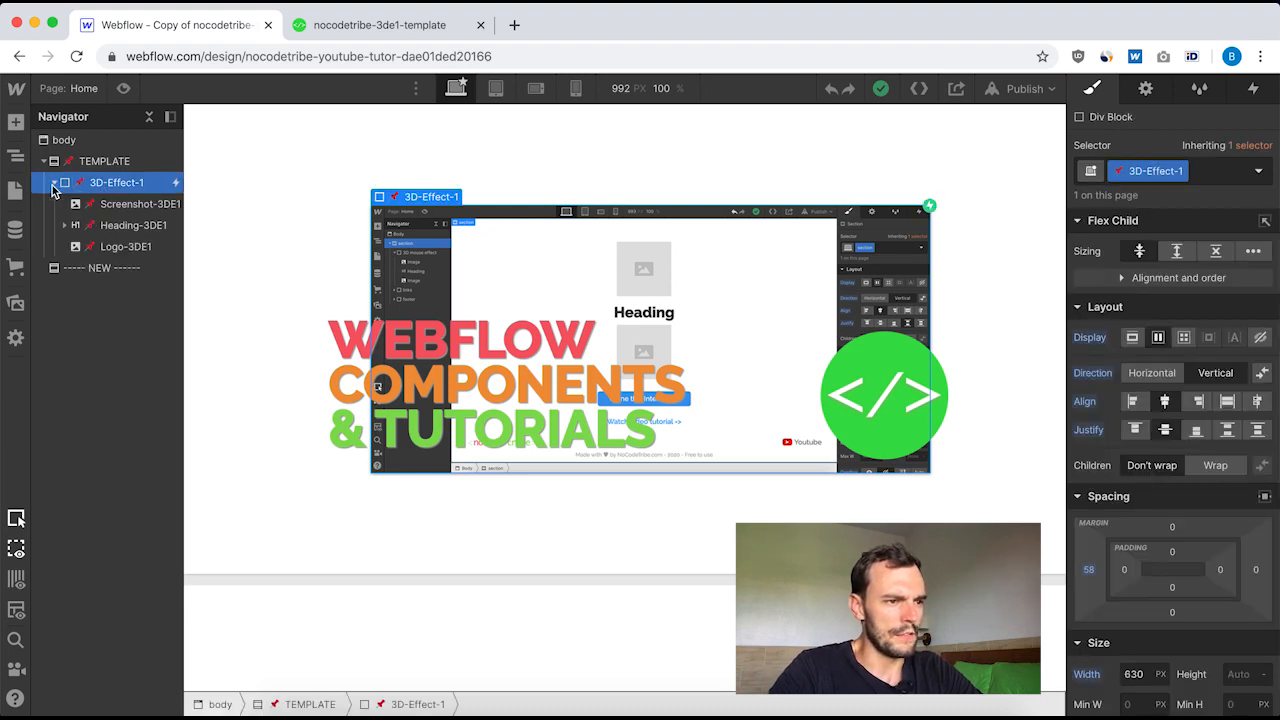
pyautogui.click(117, 209)
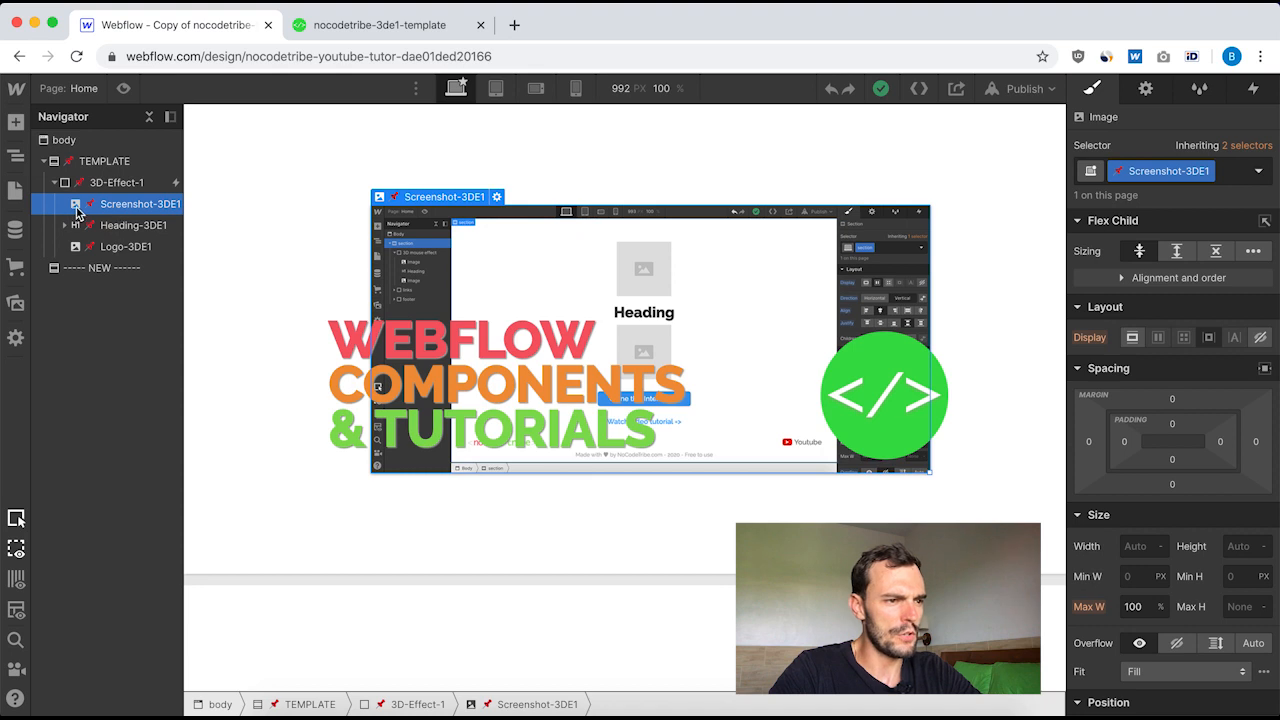
pyautogui.click(105, 226)
pyautogui.click(108, 250)
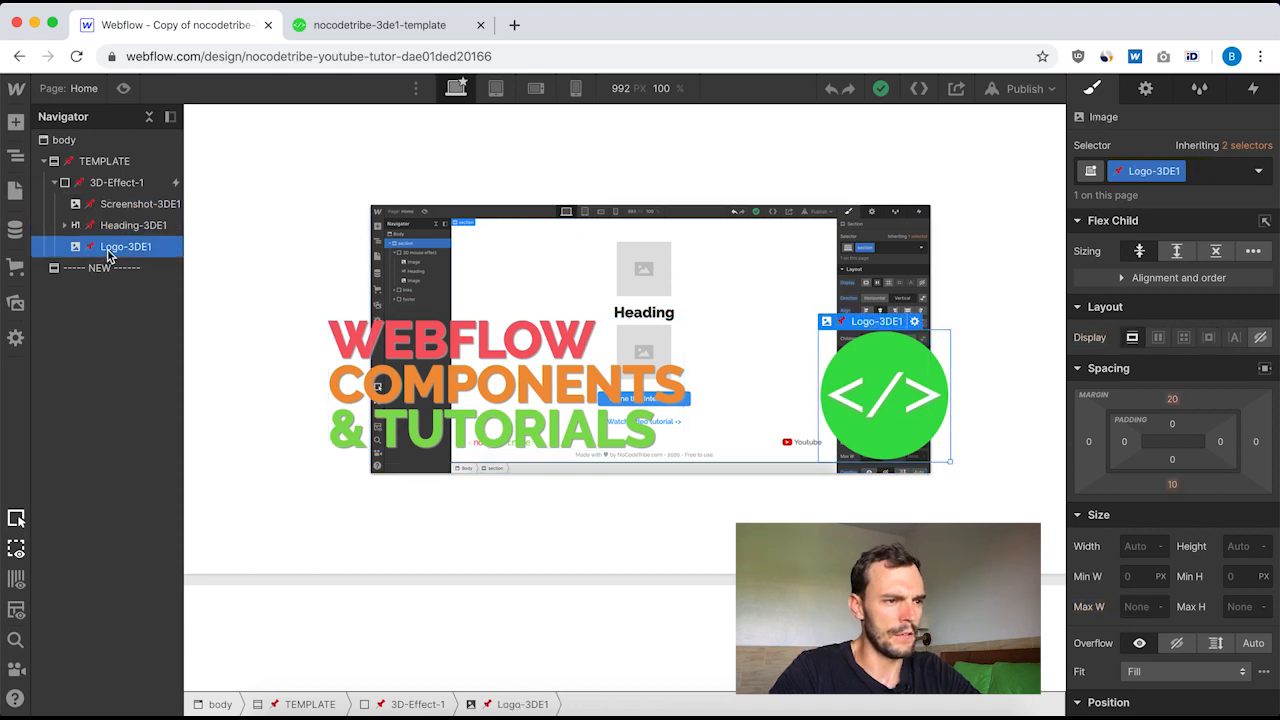
pyautogui.click(106, 229)
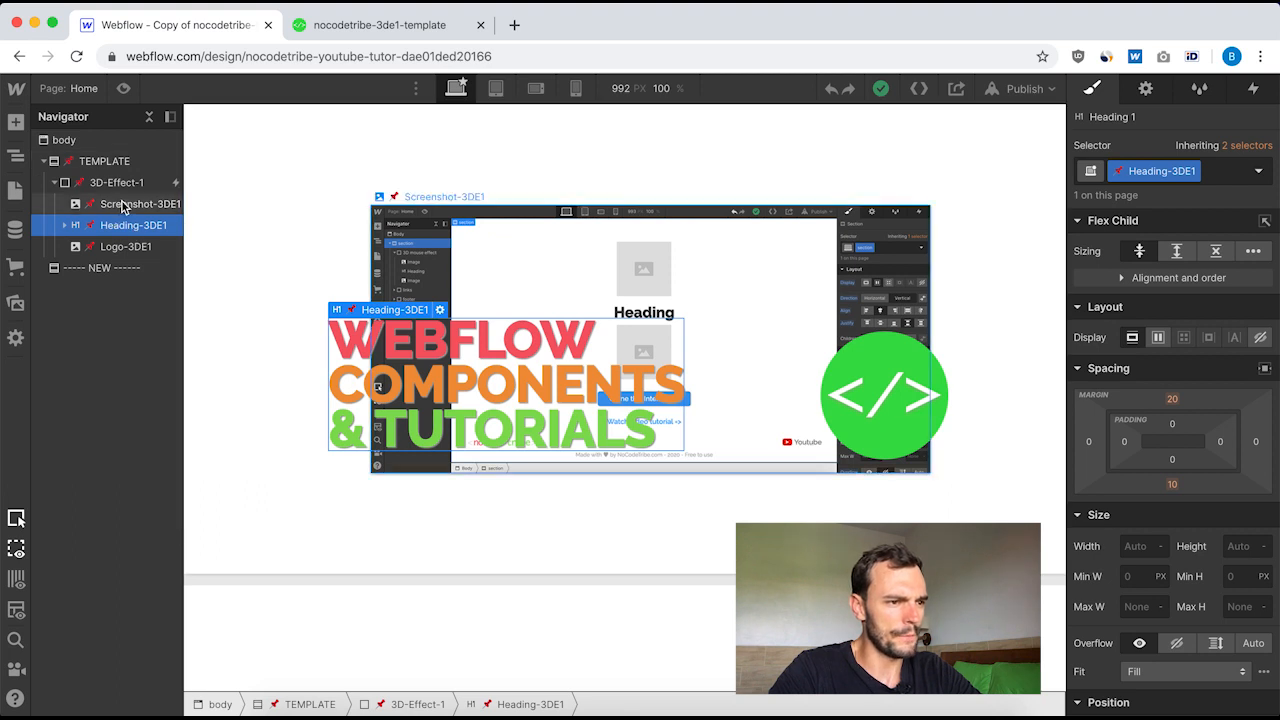
pyautogui.click(122, 205)
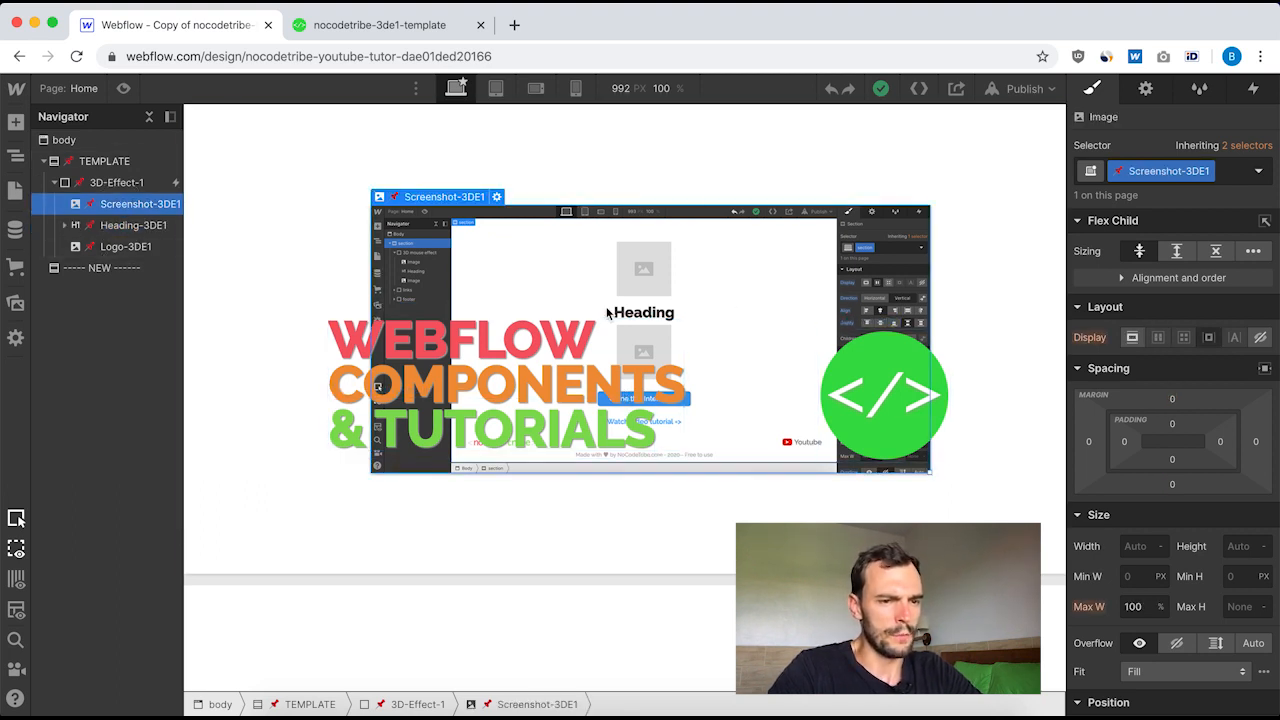
# - Add a Div Block inside the empty NEW section
pyautogui.scroll(-3, 607, 313)
pyautogui.scroll(3, 607, 313)
pyautogui.scroll(-3, 607, 313)
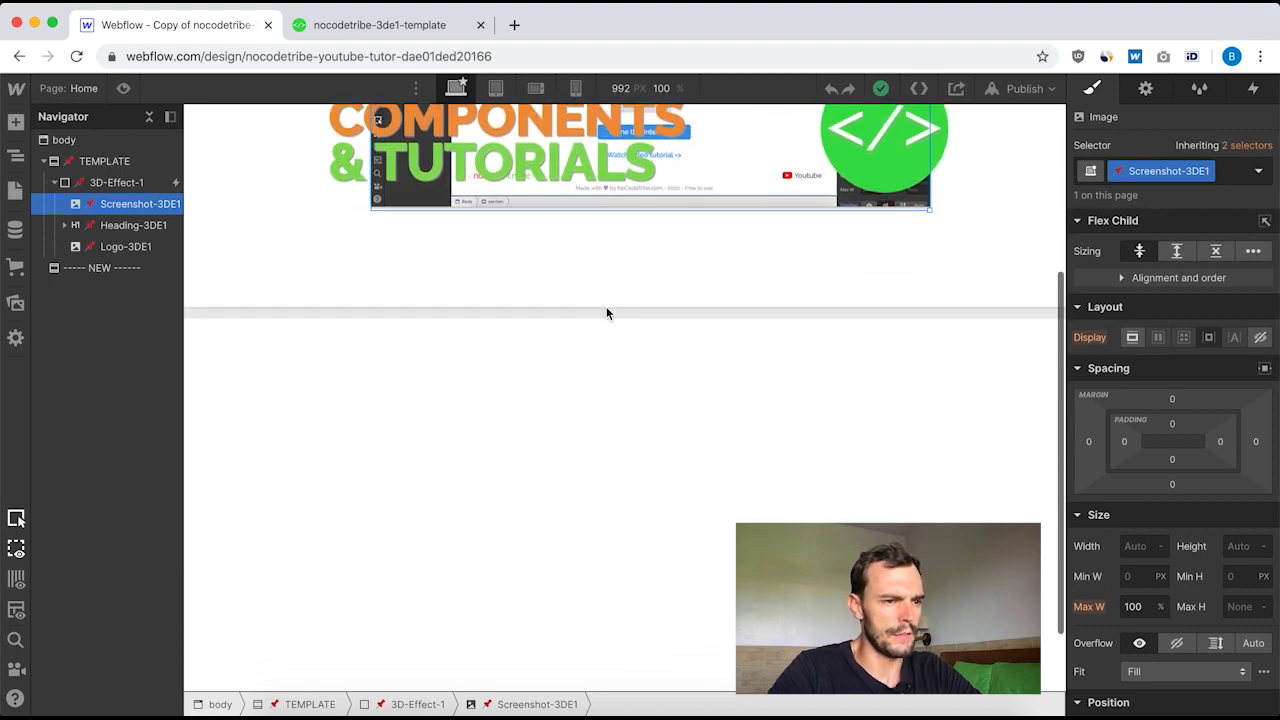
pyautogui.click(226, 334)
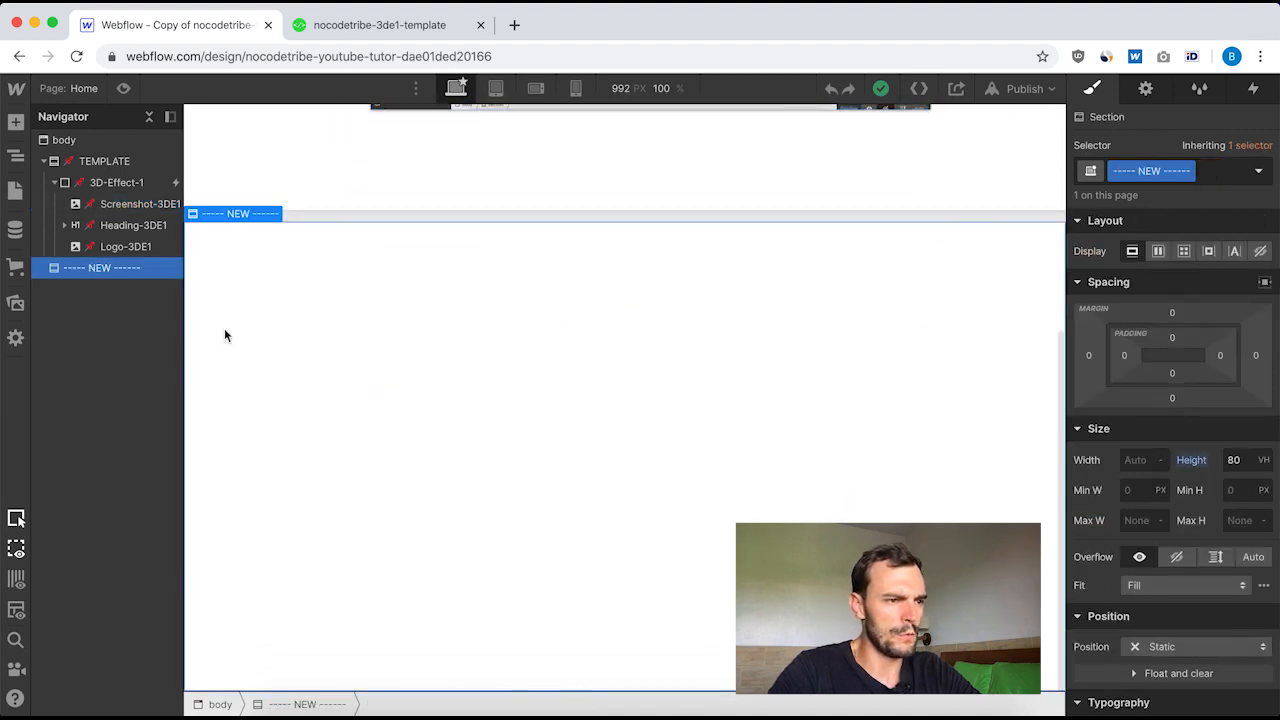
pyautogui.click(17, 120)
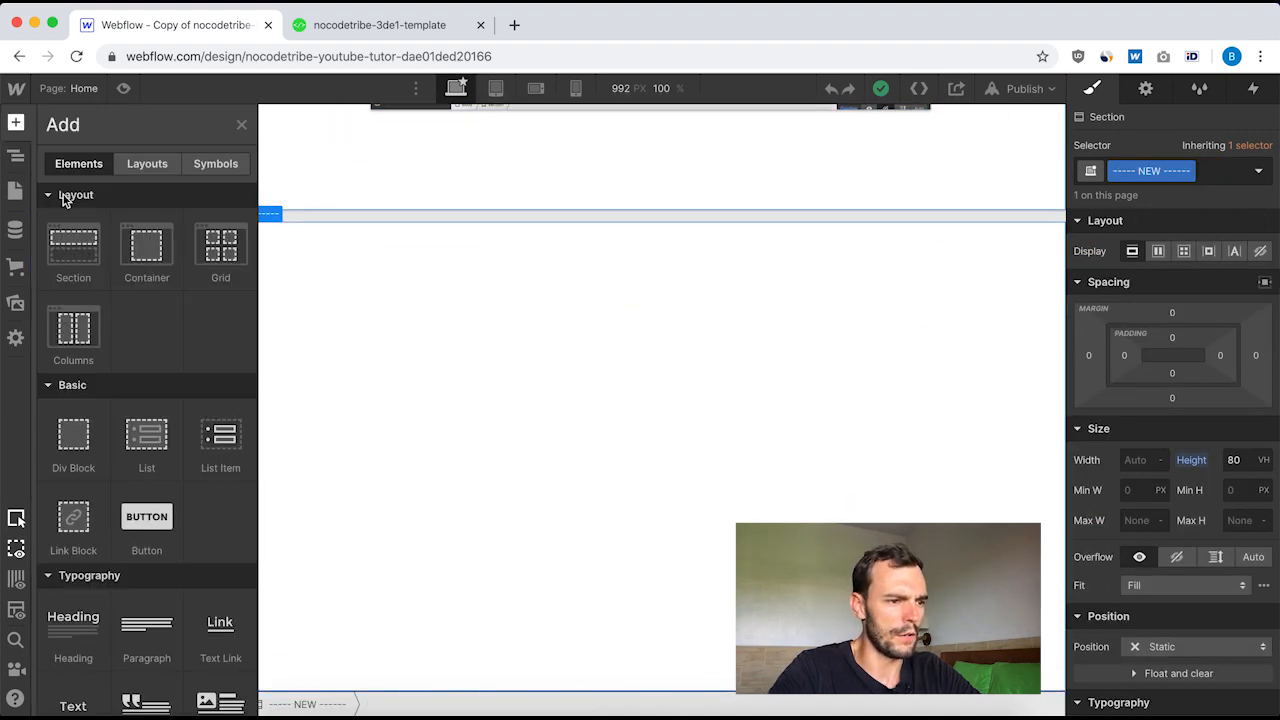
pyautogui.click(76, 446)
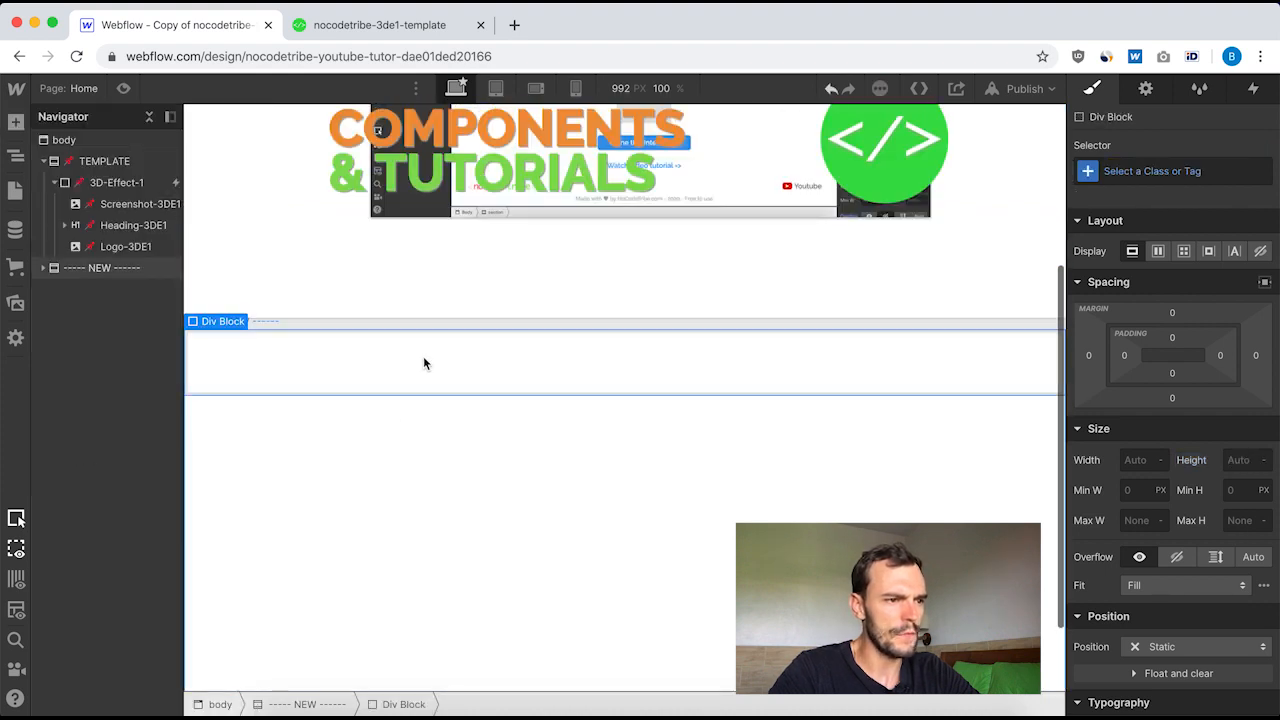
# - Create the class "3d effect wrapper" on the new Div Block
pyautogui.click(1134, 171)
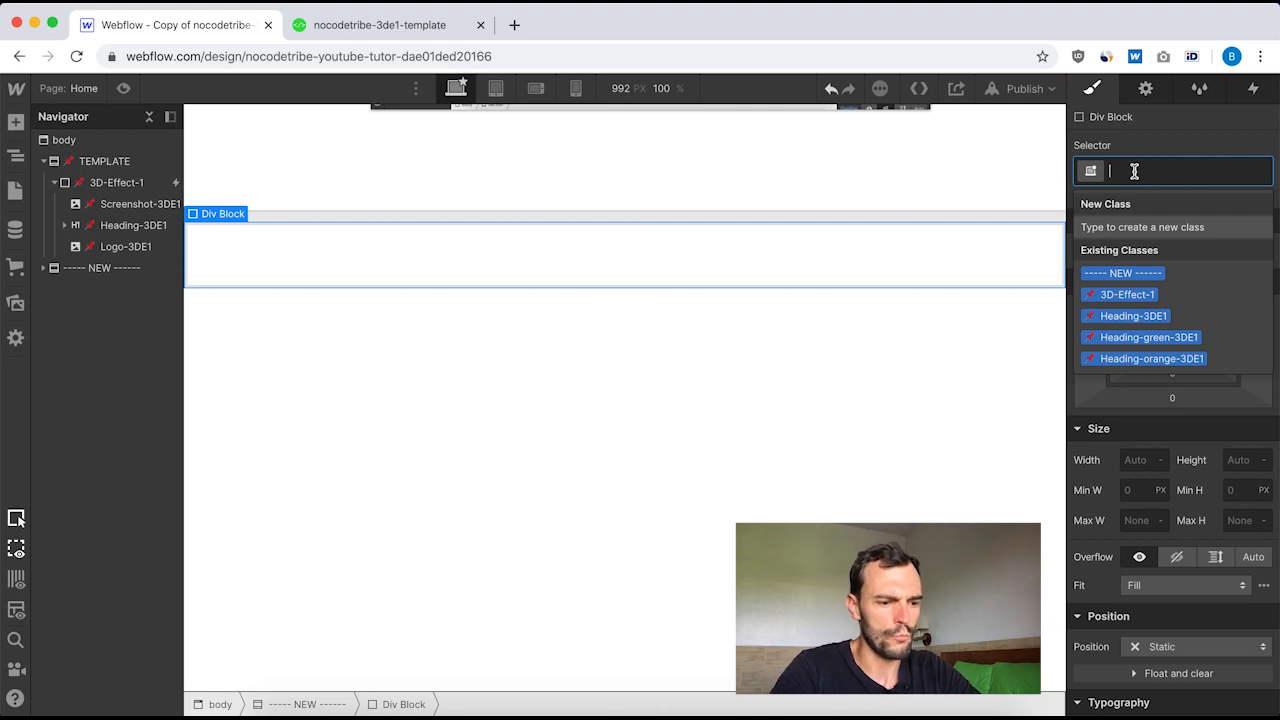
pyautogui.write('3d effect wrapper')
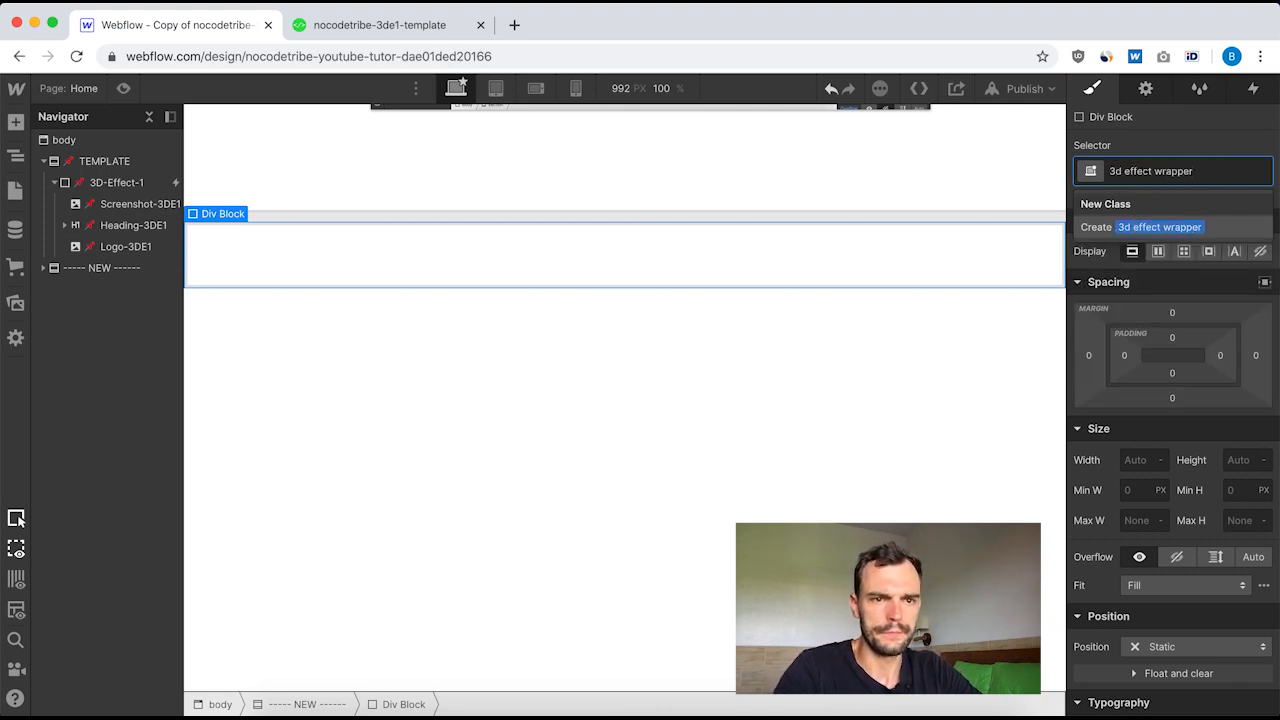
pyautogui.press('Return')
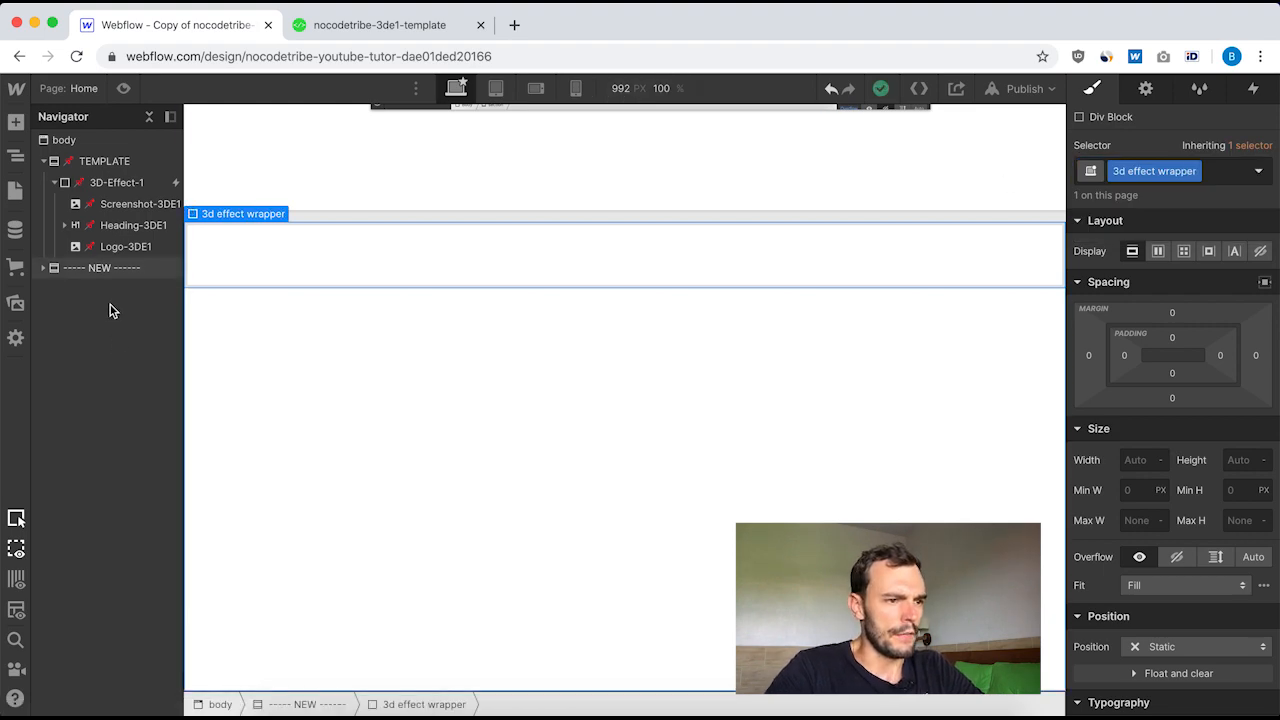
# - Give the 3d effect wrapper a vertical flex layout with centered alignment and justification, matching the template's 3D-Effect-1 div
pyautogui.scroll(5, 305, 275)
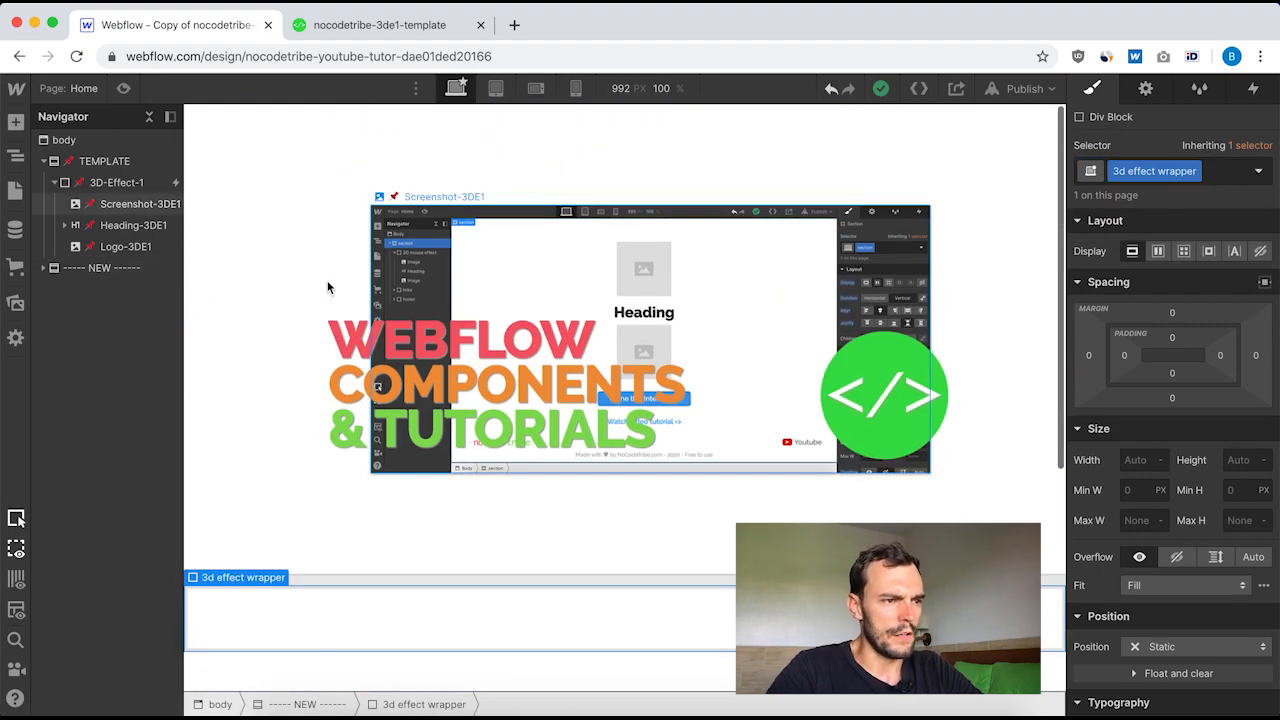
pyautogui.click(108, 188)
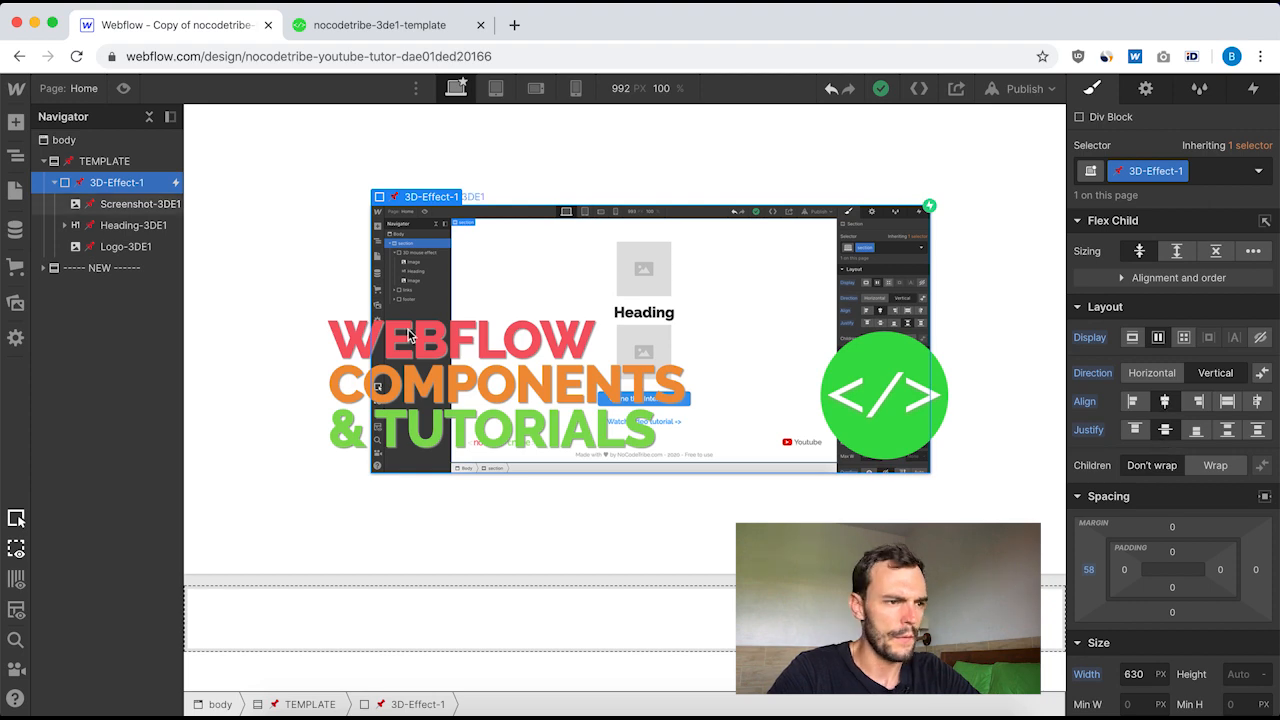
pyautogui.click(44, 269)
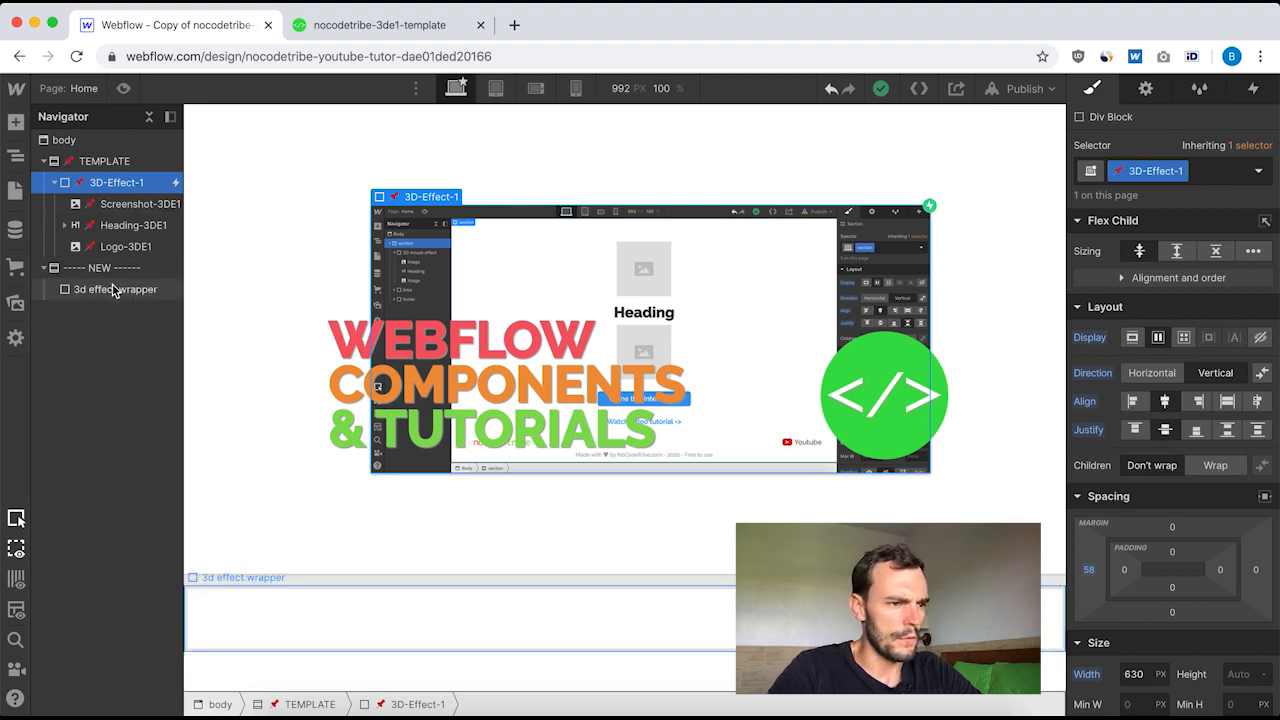
pyautogui.click(118, 289)
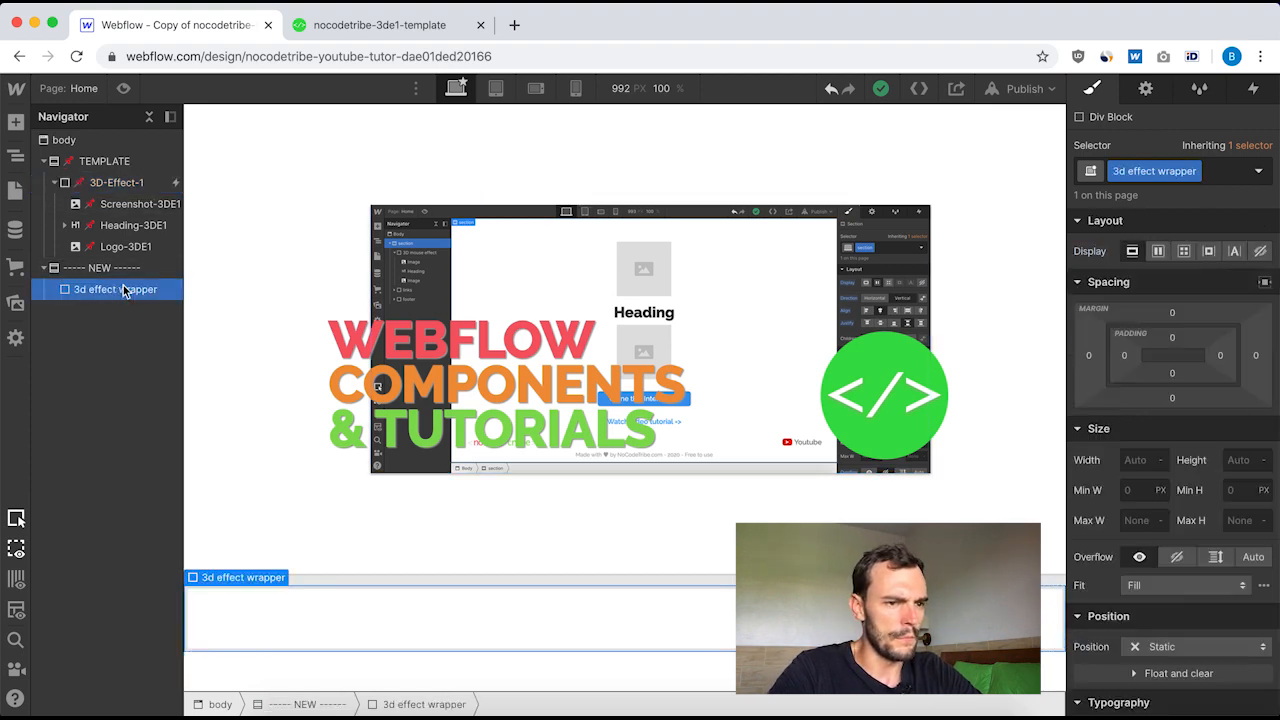
pyautogui.click(1158, 251)
pyautogui.click(1214, 291)
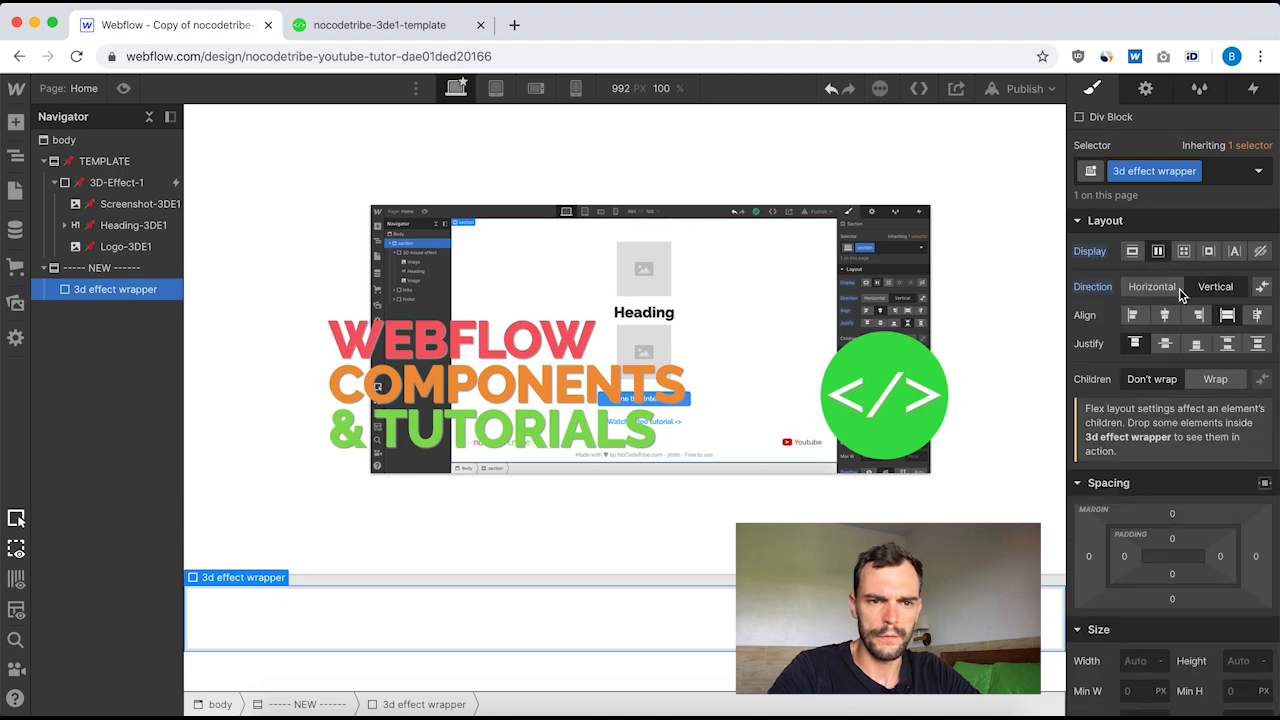
pyautogui.click(1166, 345)
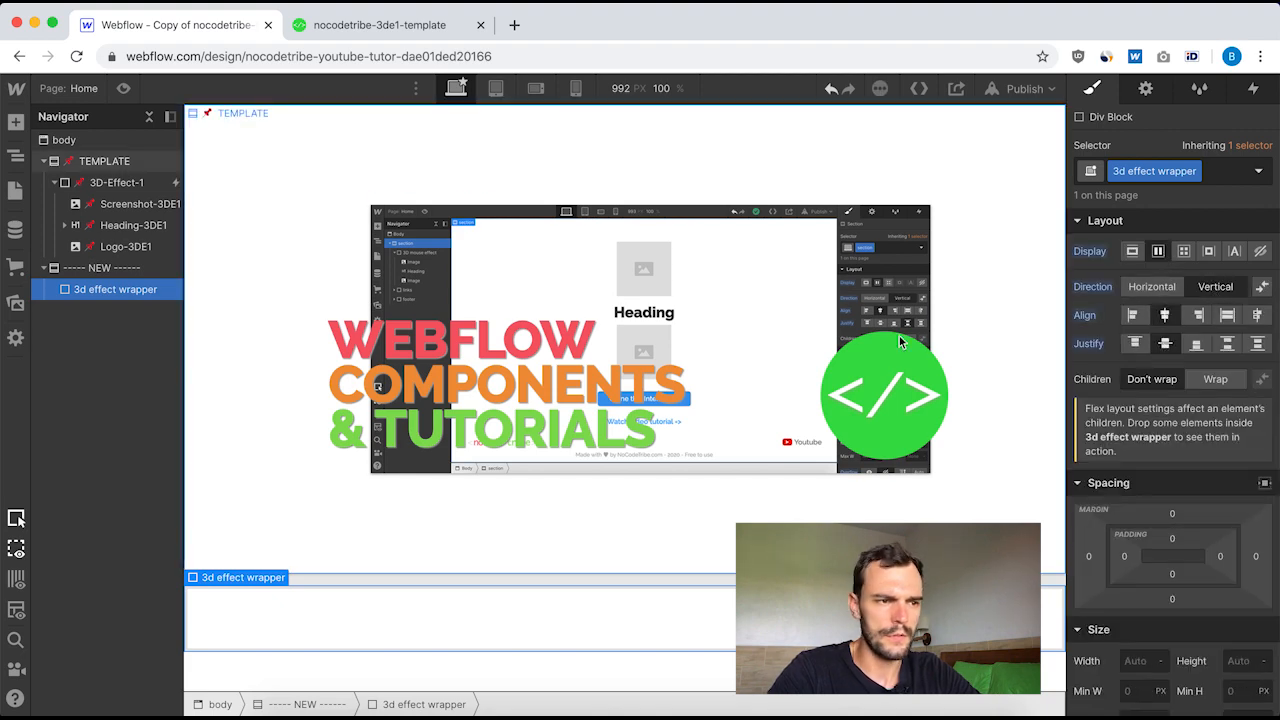
# - Check the spacing of 3D-Effect-1 and set the 3d effect wrapper's left margin to 58 px
pyautogui.click(121, 185)
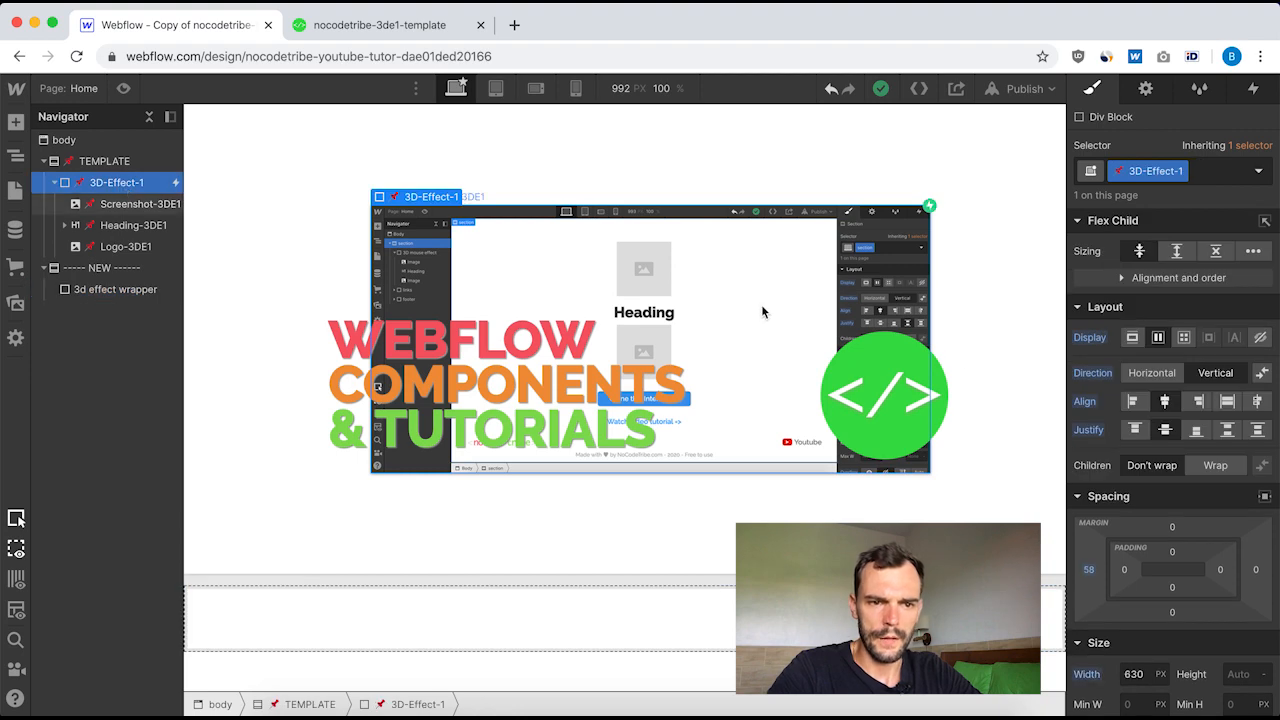
pyautogui.scroll(-3, 1130, 440)
pyautogui.scroll(-2, 1128, 448)
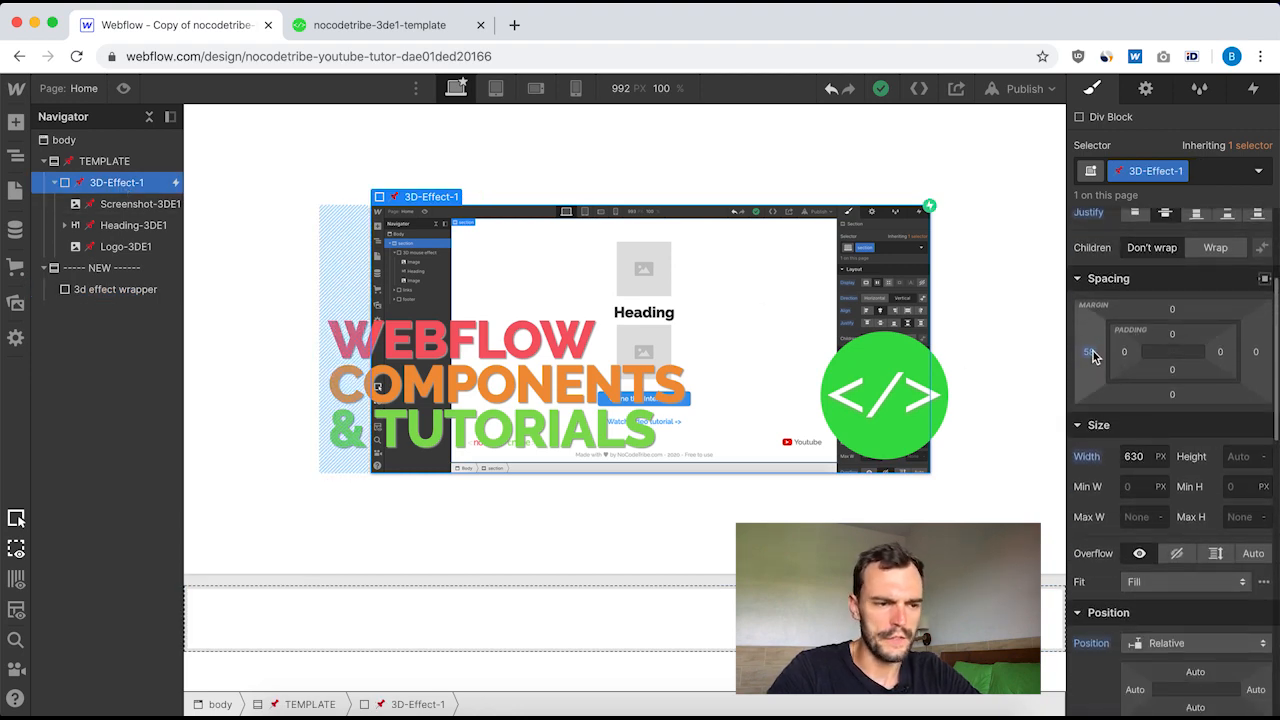
pyautogui.click(111, 292)
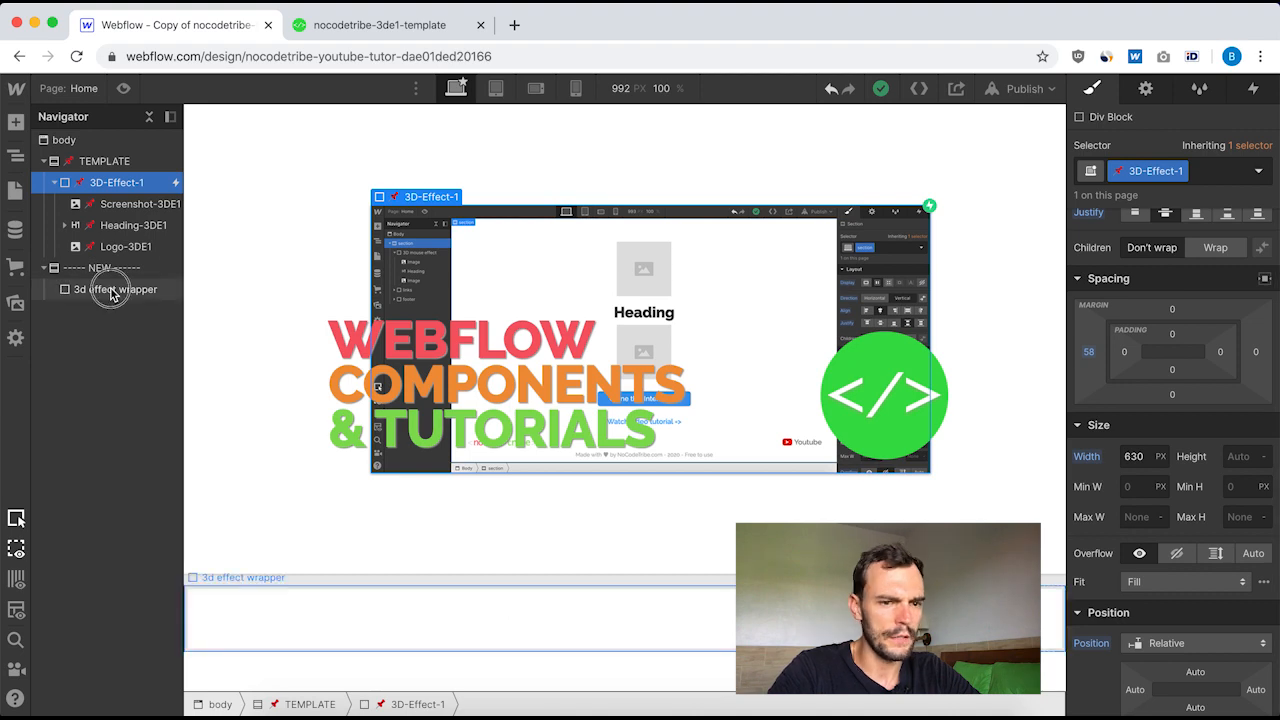
pyautogui.click(1088, 342)
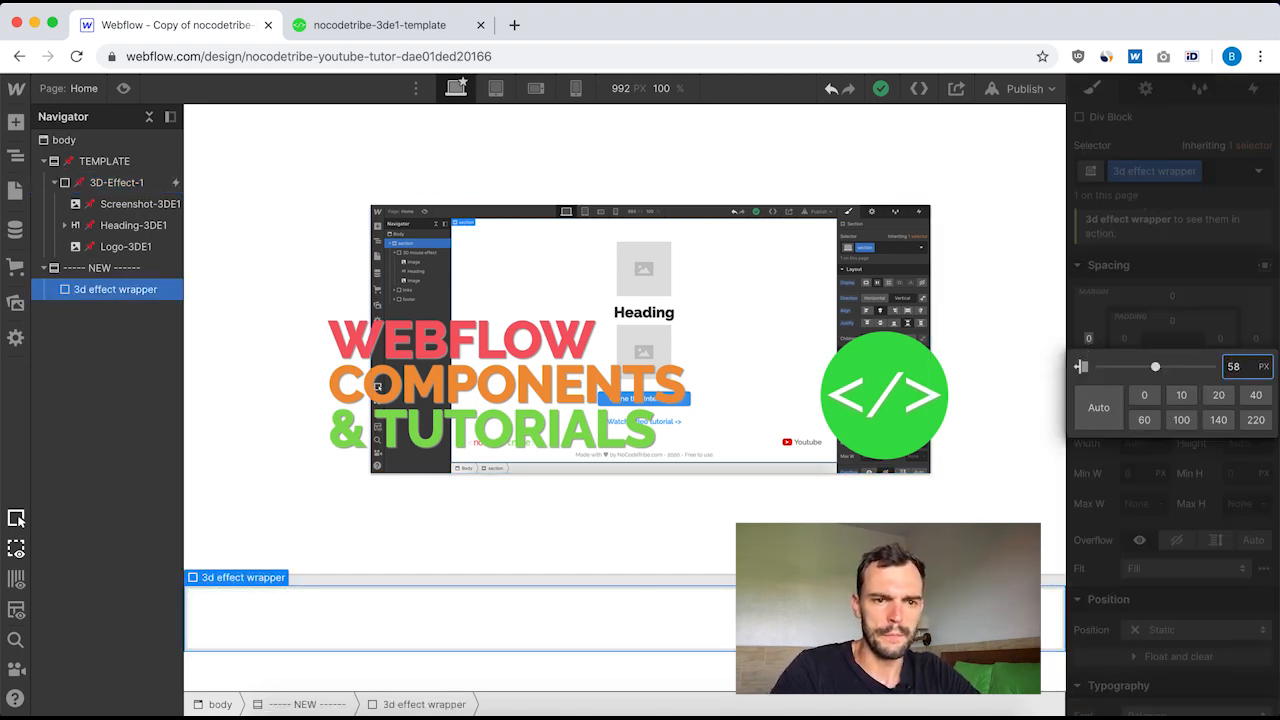
pyautogui.write('58')
pyautogui.press('Return')
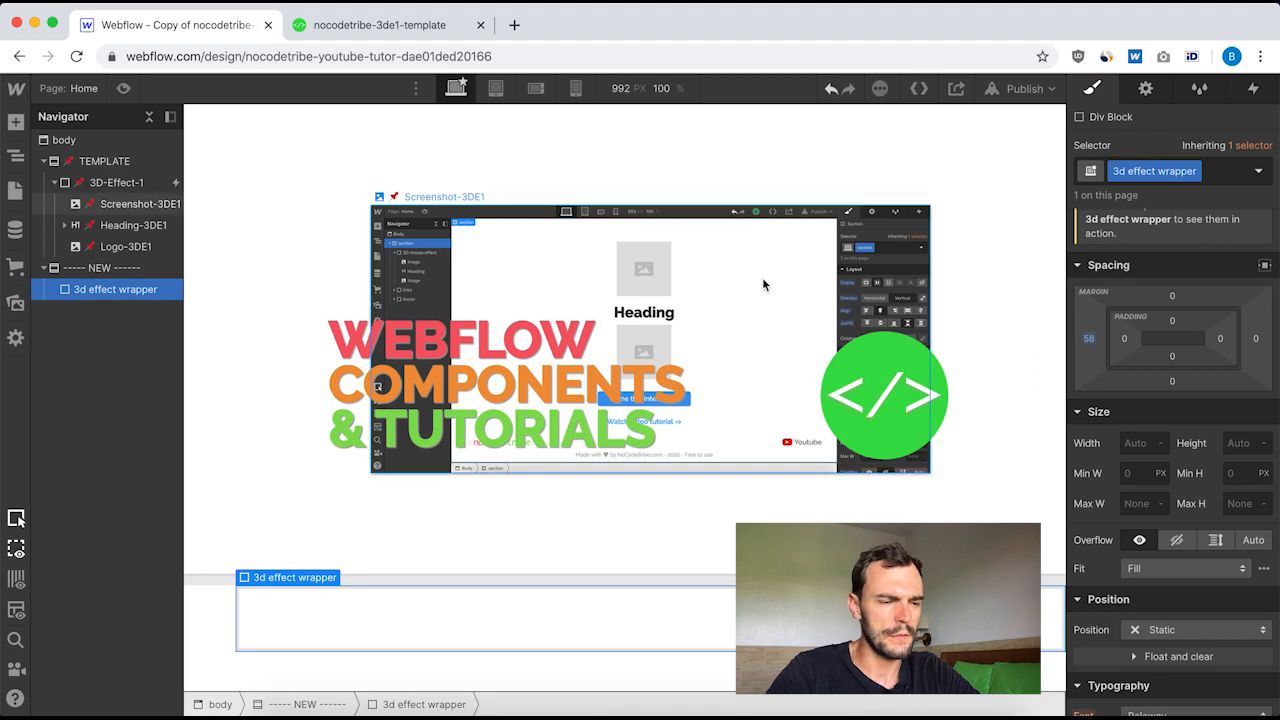
# - Check the width of 3D-Effect-1 and set the 3d effect wrapper's width to 630 px
pyautogui.click(113, 184)
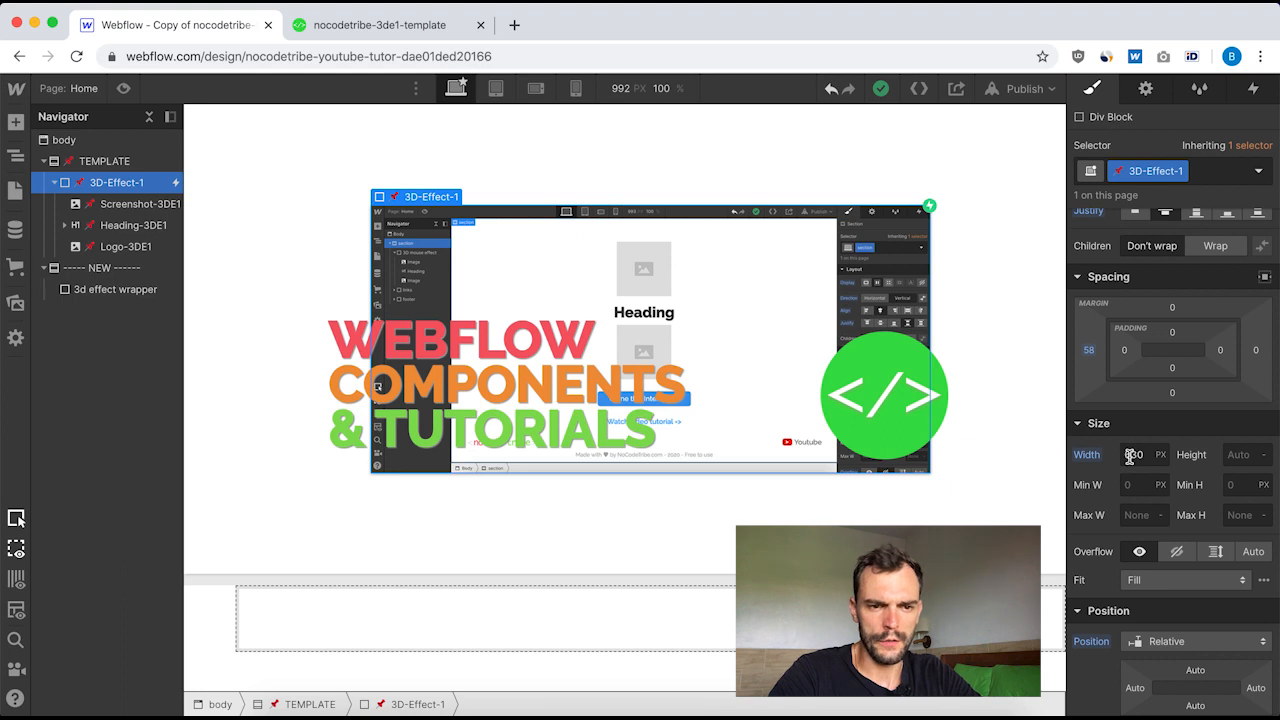
pyautogui.scroll(-2, 680, 434)
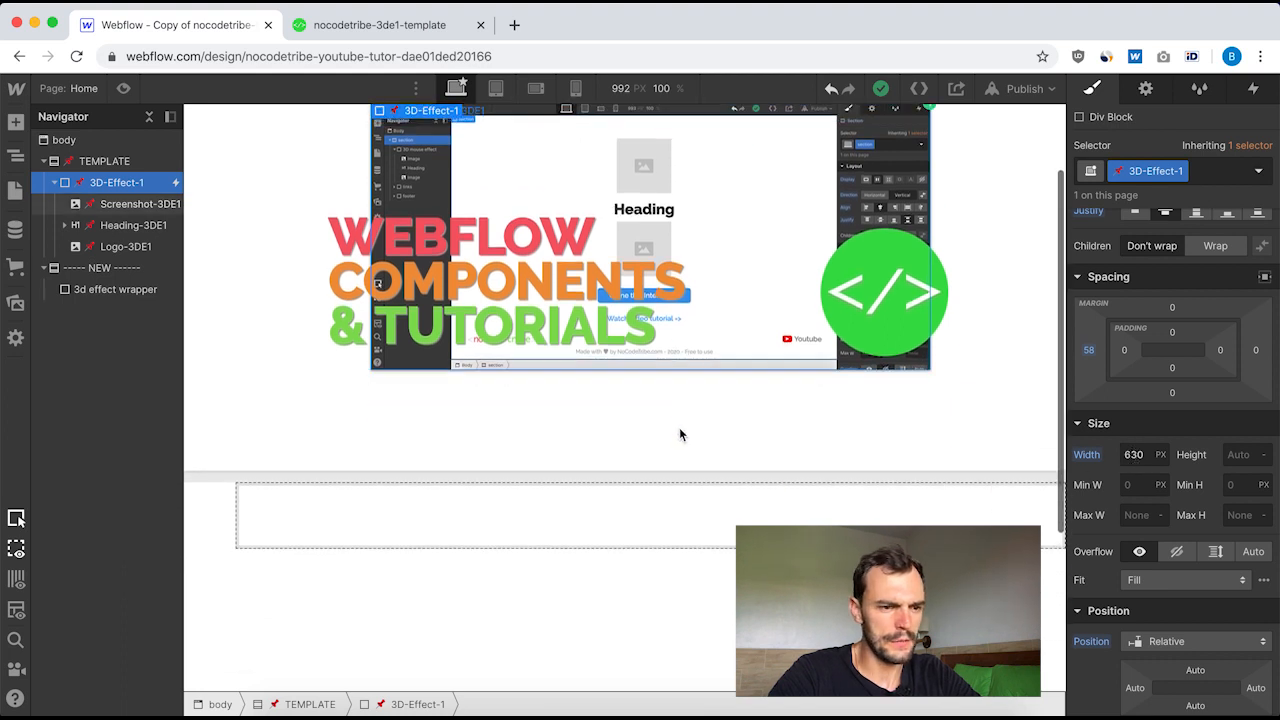
pyautogui.click(611, 506)
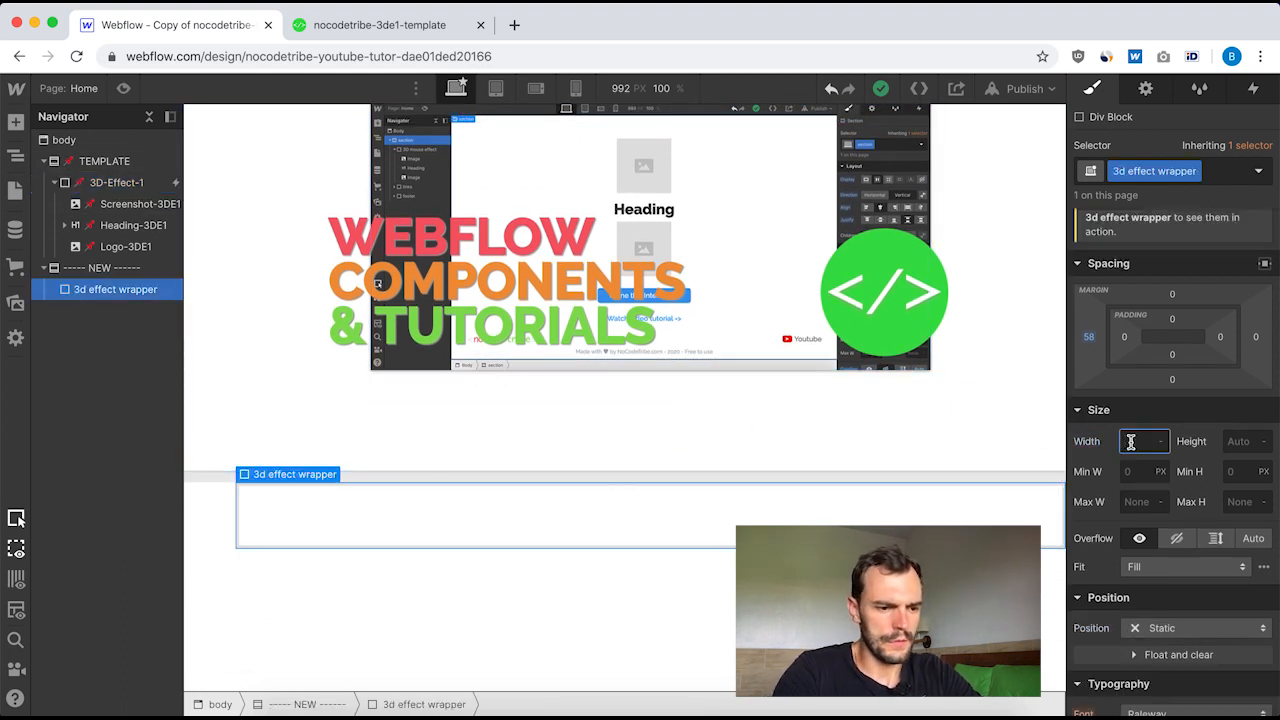
pyautogui.press('Return')
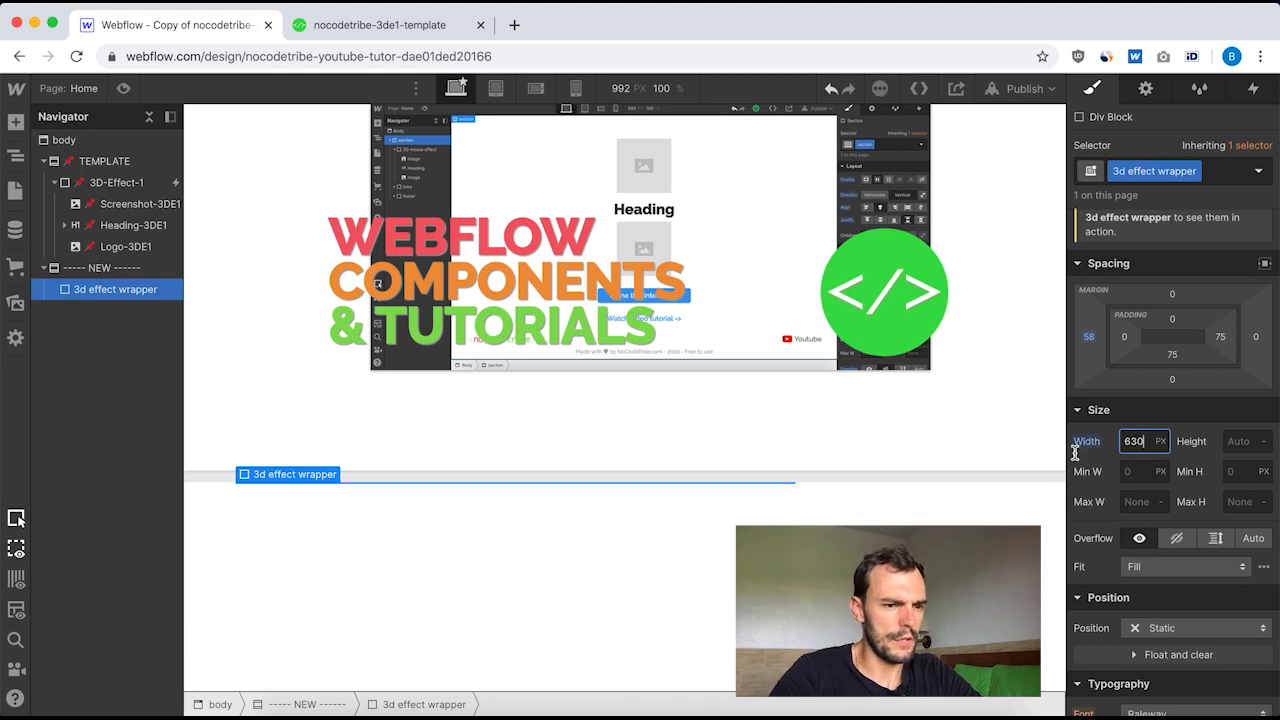
# - Check the position of 3D-Effect-1 and set the 3d effect wrapper's position to Relative with z-index 1
pyautogui.click(113, 185)
pyautogui.scroll(-2, 1117, 460)
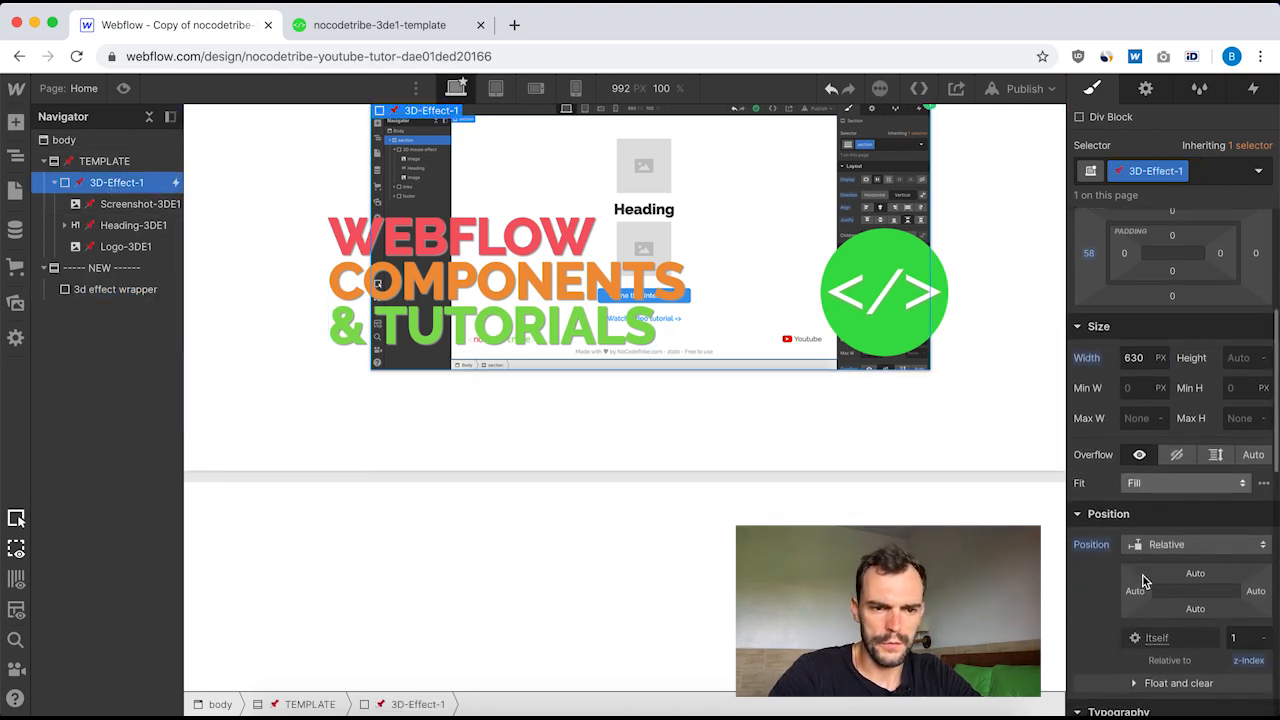
pyautogui.scroll(-2, 1199, 557)
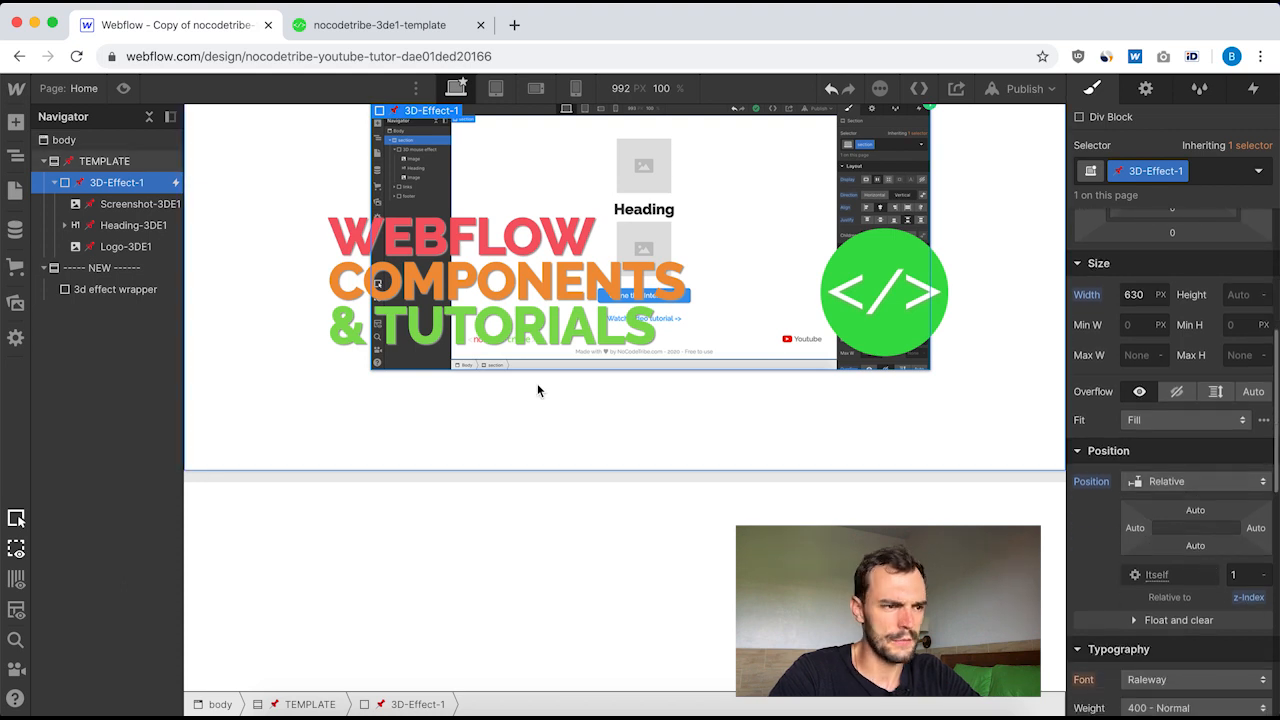
pyautogui.click(126, 288)
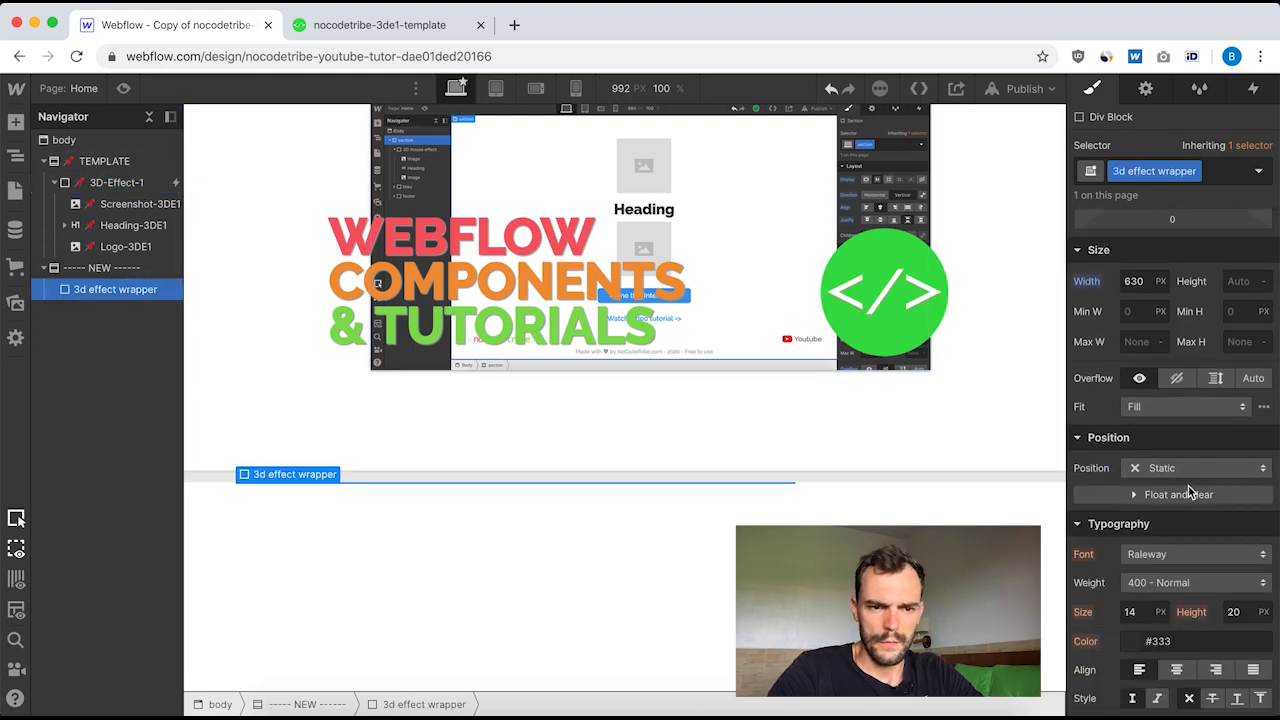
pyautogui.click(1178, 470)
pyautogui.click(1166, 490)
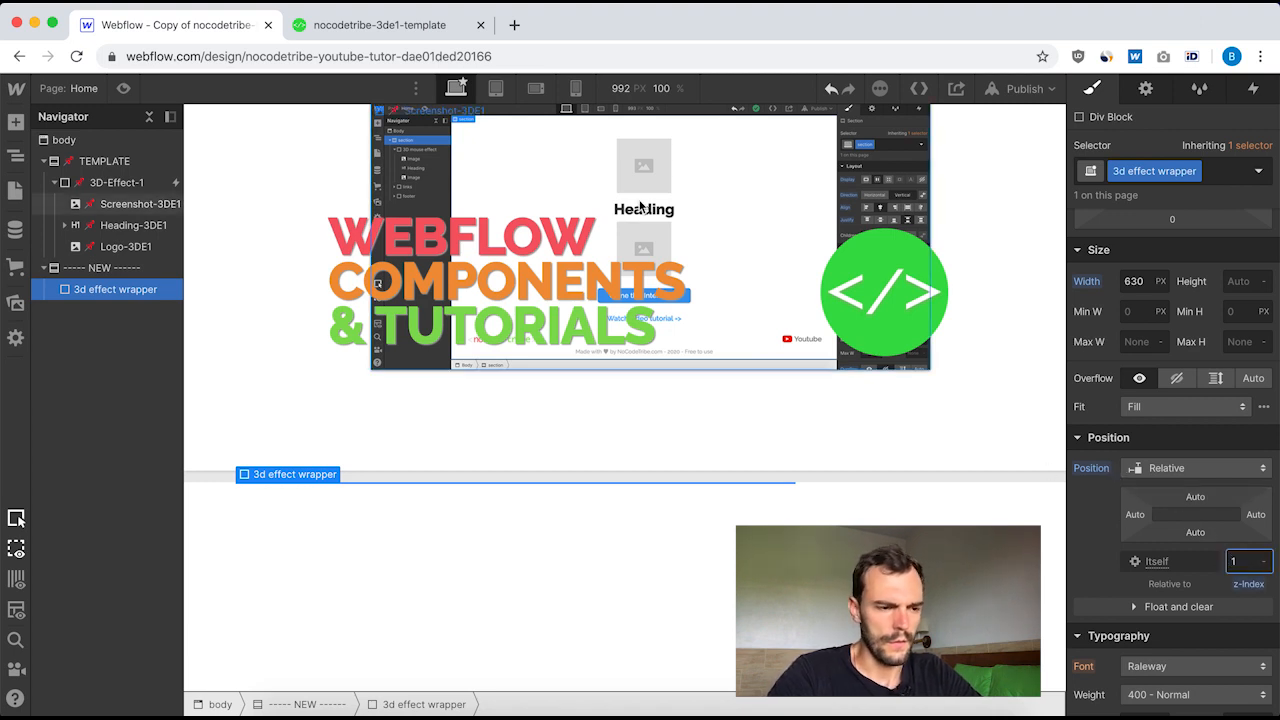
# - Compare the remaining style settings of 3D-Effect-1 with the 3d effect wrapper and inspect the Screenshot-3DE1 image
pyautogui.scroll(2, 517, 460)
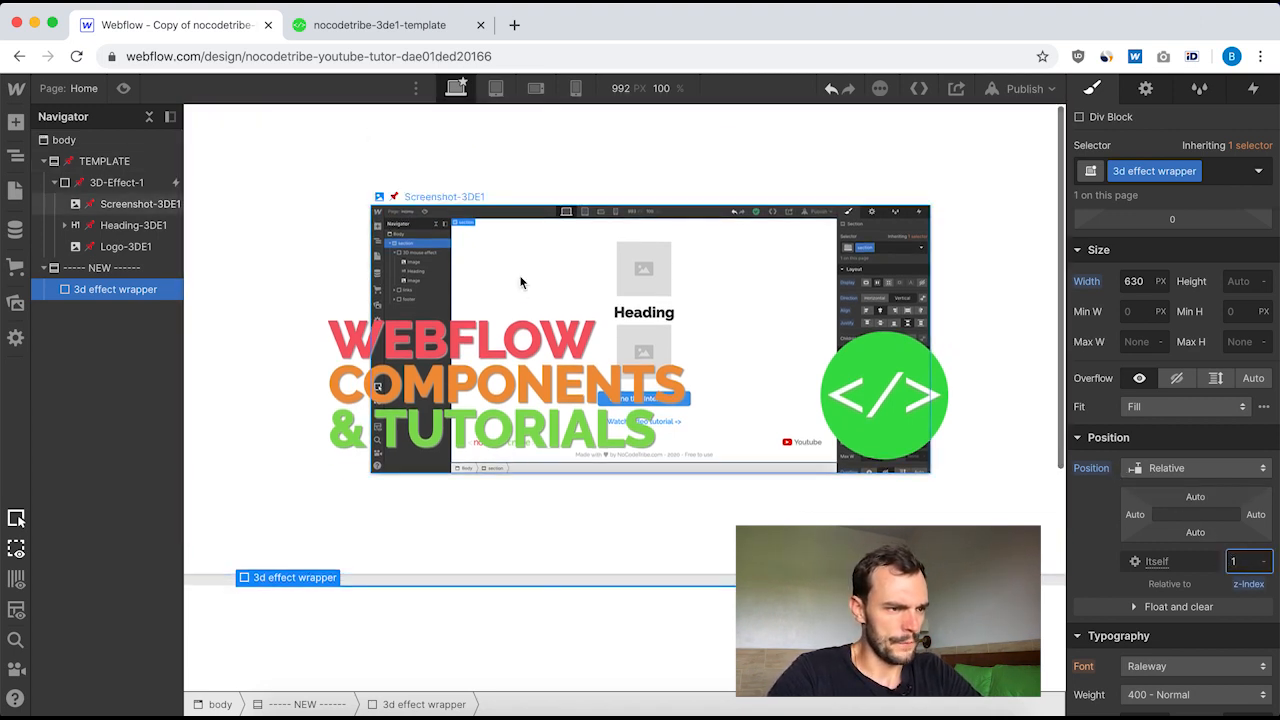
pyautogui.click(100, 188)
pyautogui.scroll(-5, 1208, 500)
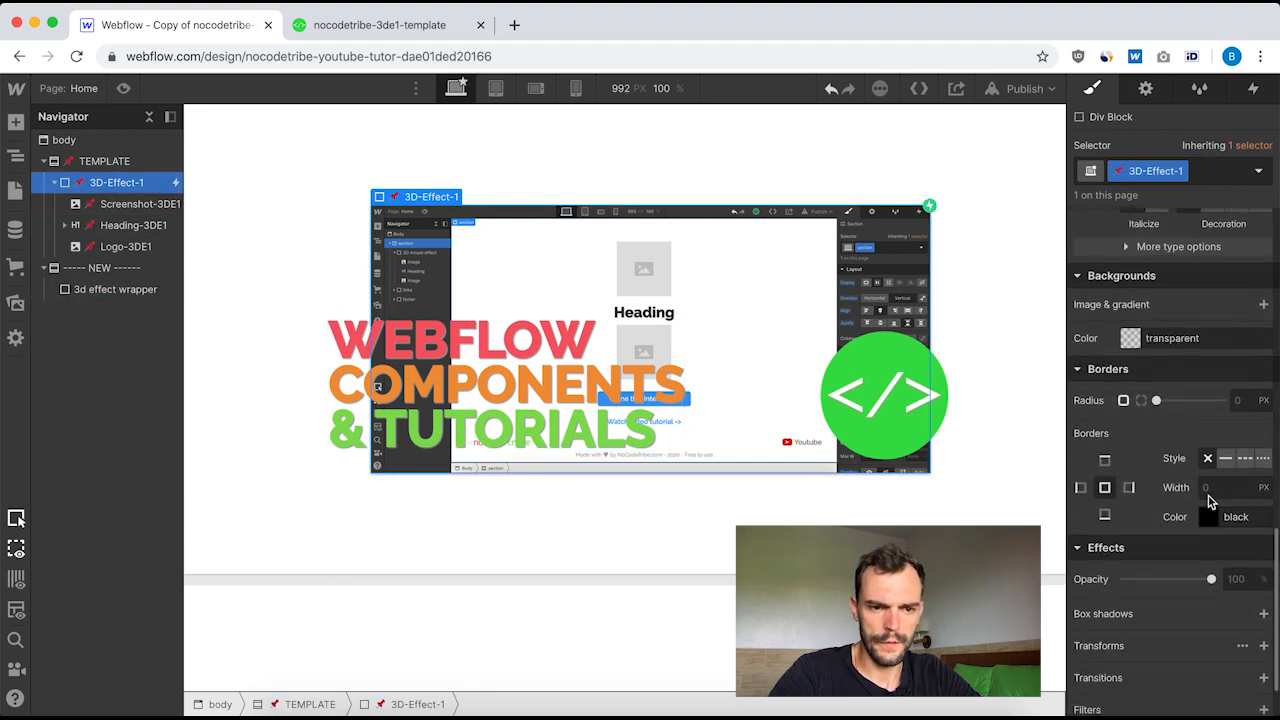
pyautogui.scroll(8, 1208, 500)
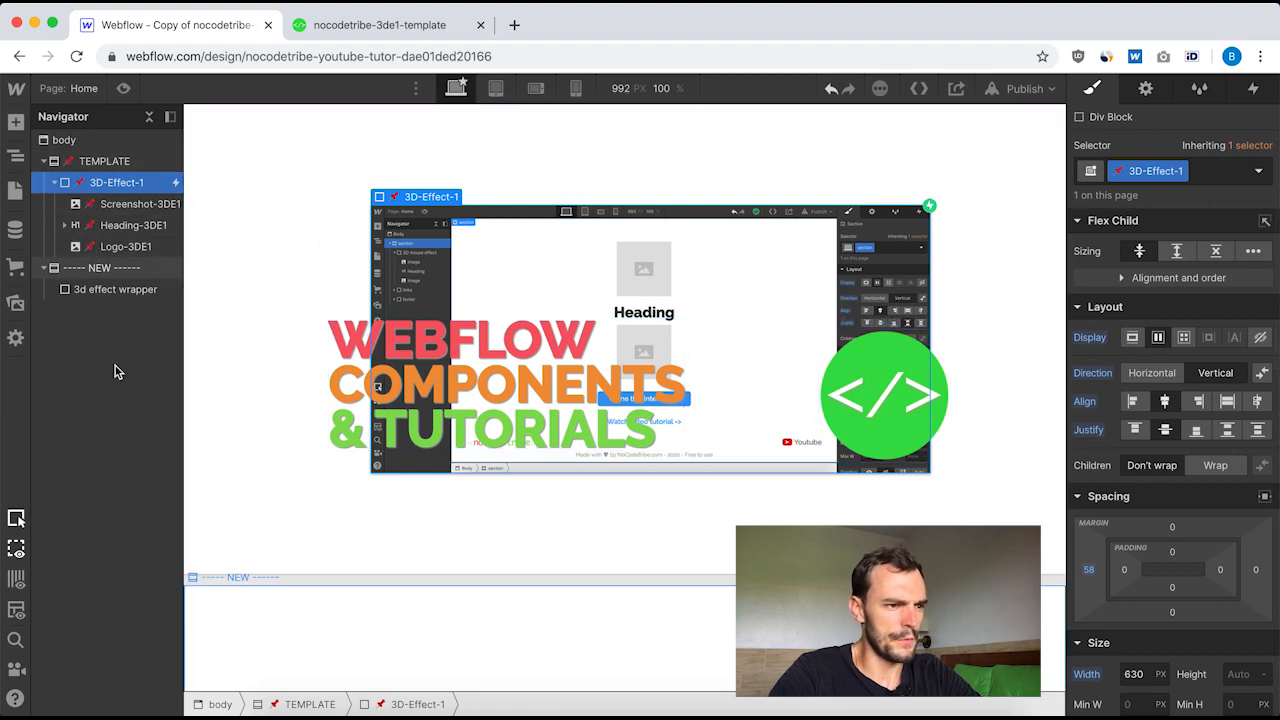
pyautogui.click(107, 292)
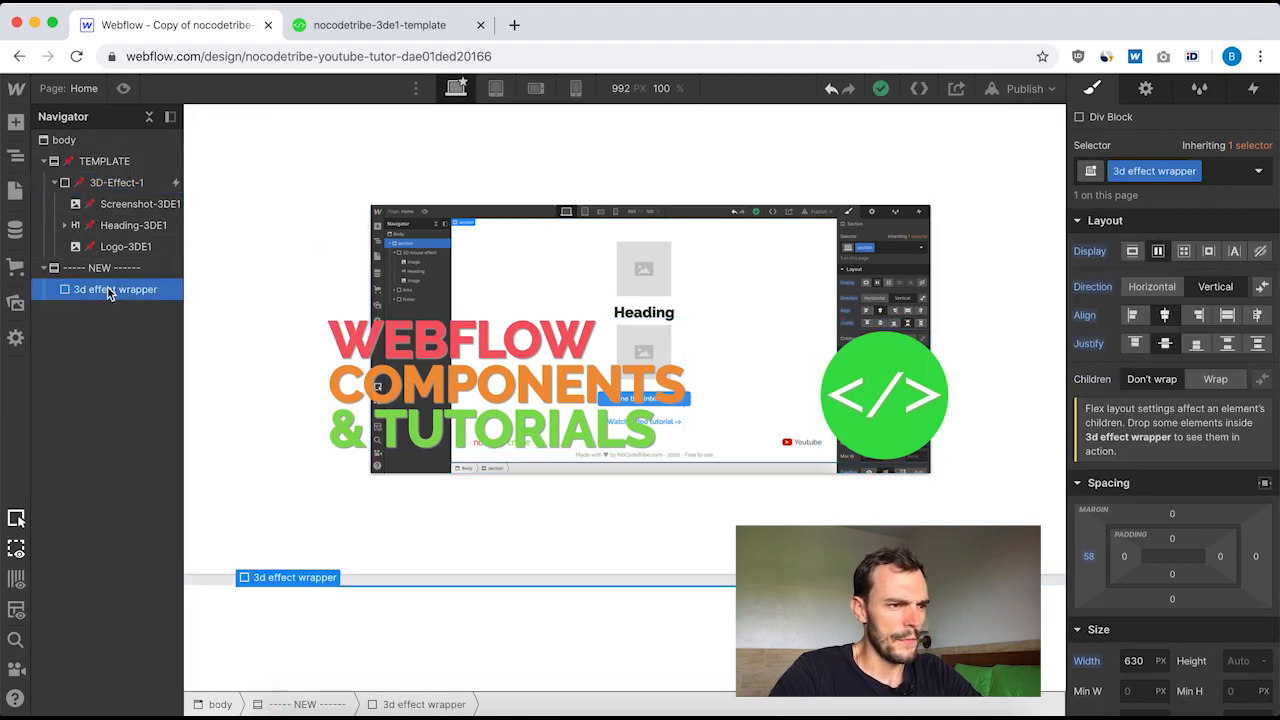
pyautogui.click(121, 207)
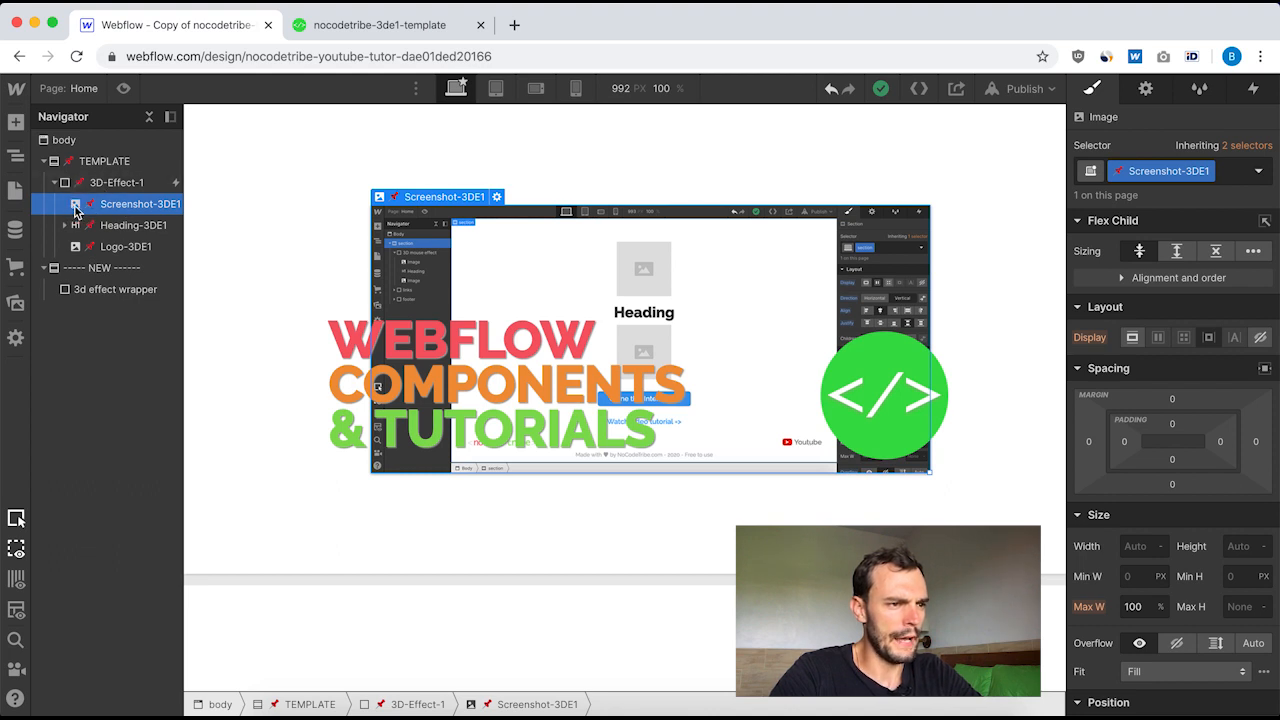
# - Add an Image element and an H1 Heading element inside the 3d effect wrapper
pyautogui.click(92, 290)
pyautogui.click(16, 123)
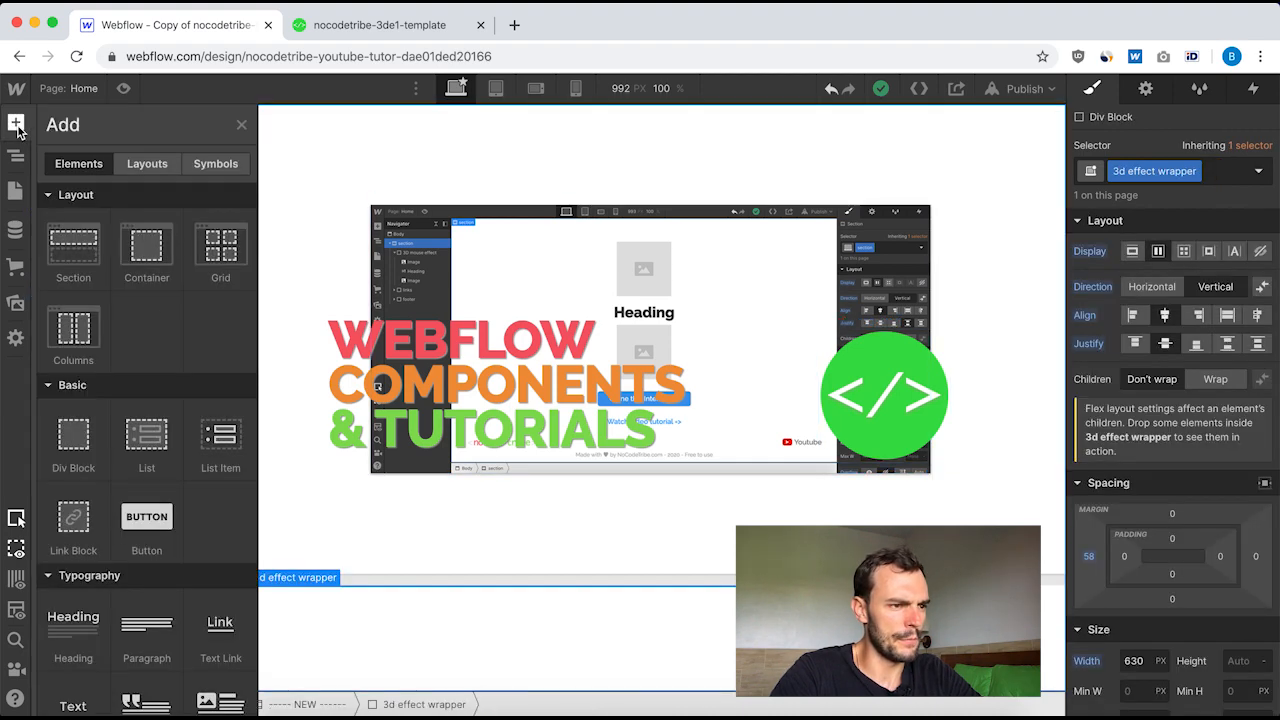
pyautogui.scroll(-5, 157, 320)
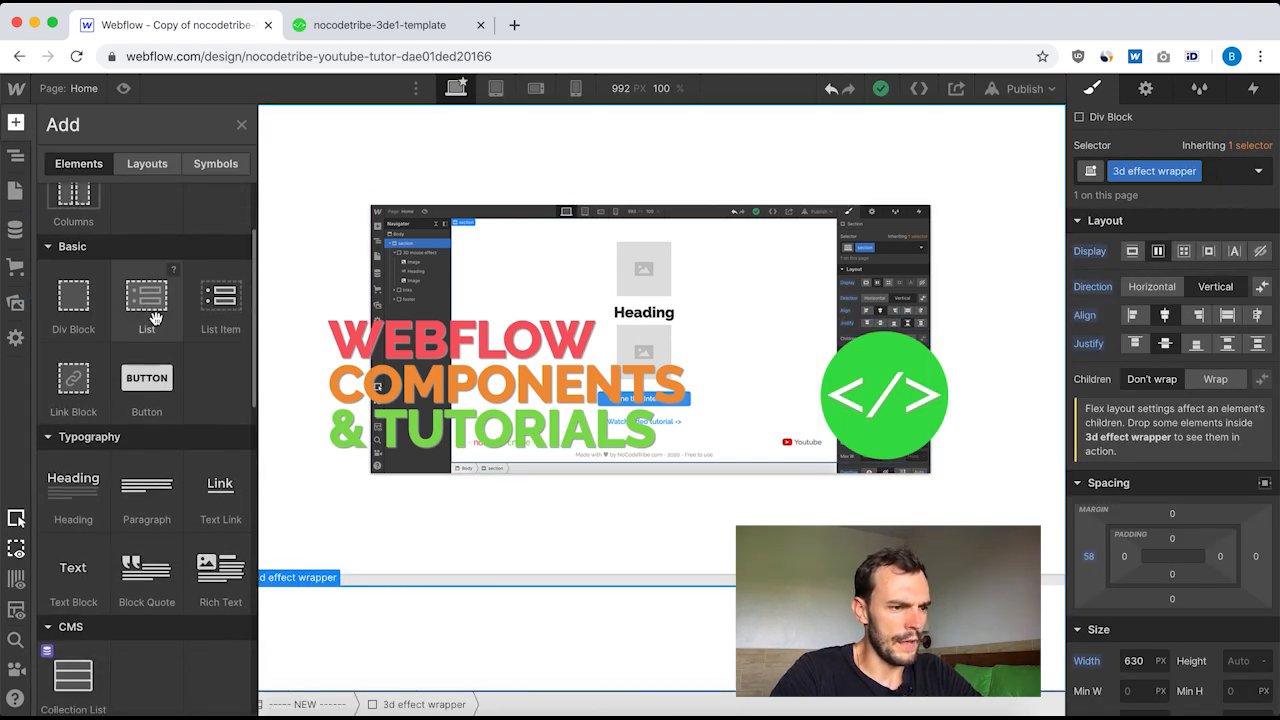
pyautogui.scroll(-4, 77, 583)
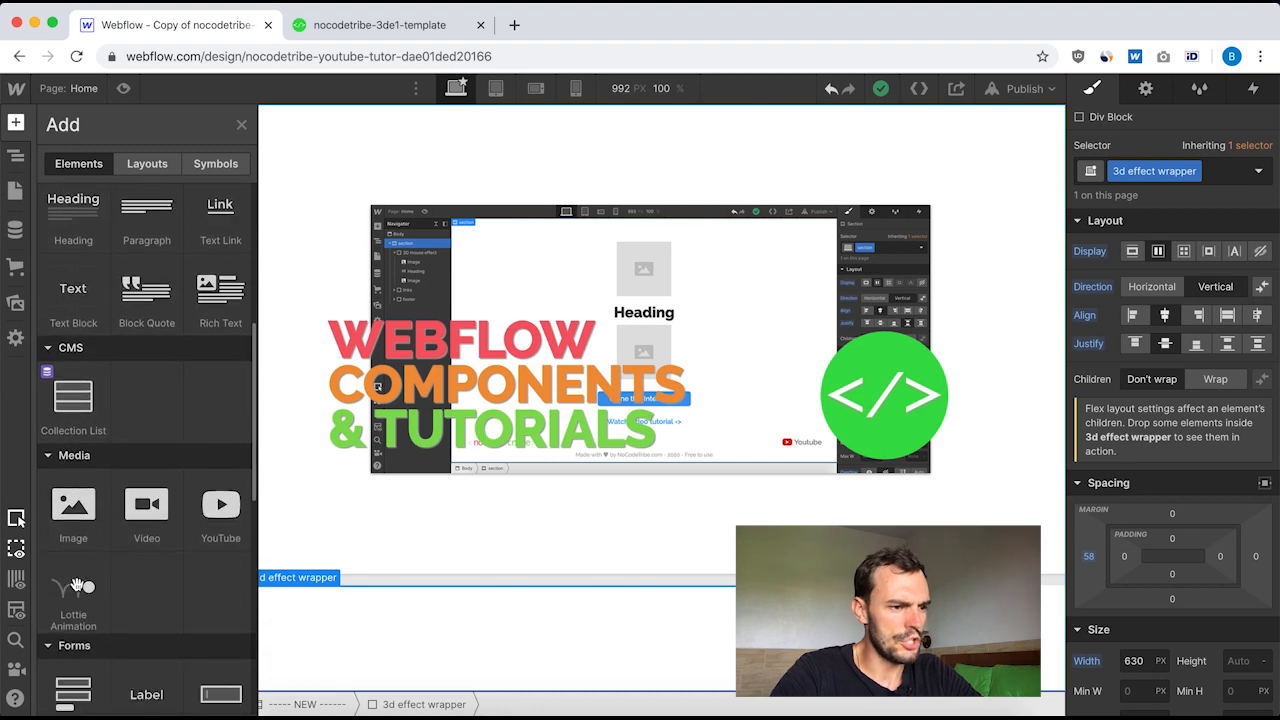
pyautogui.click(75, 480)
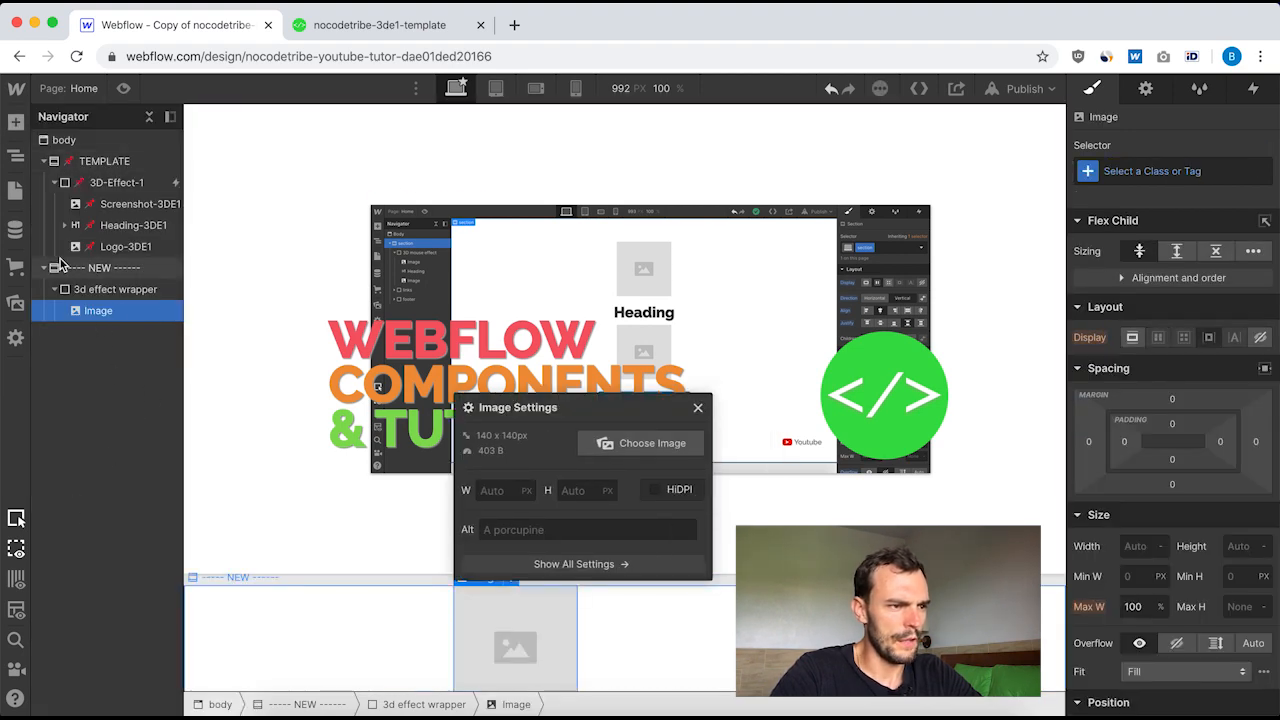
pyautogui.click(16, 123)
pyautogui.scroll(-4, 103, 389)
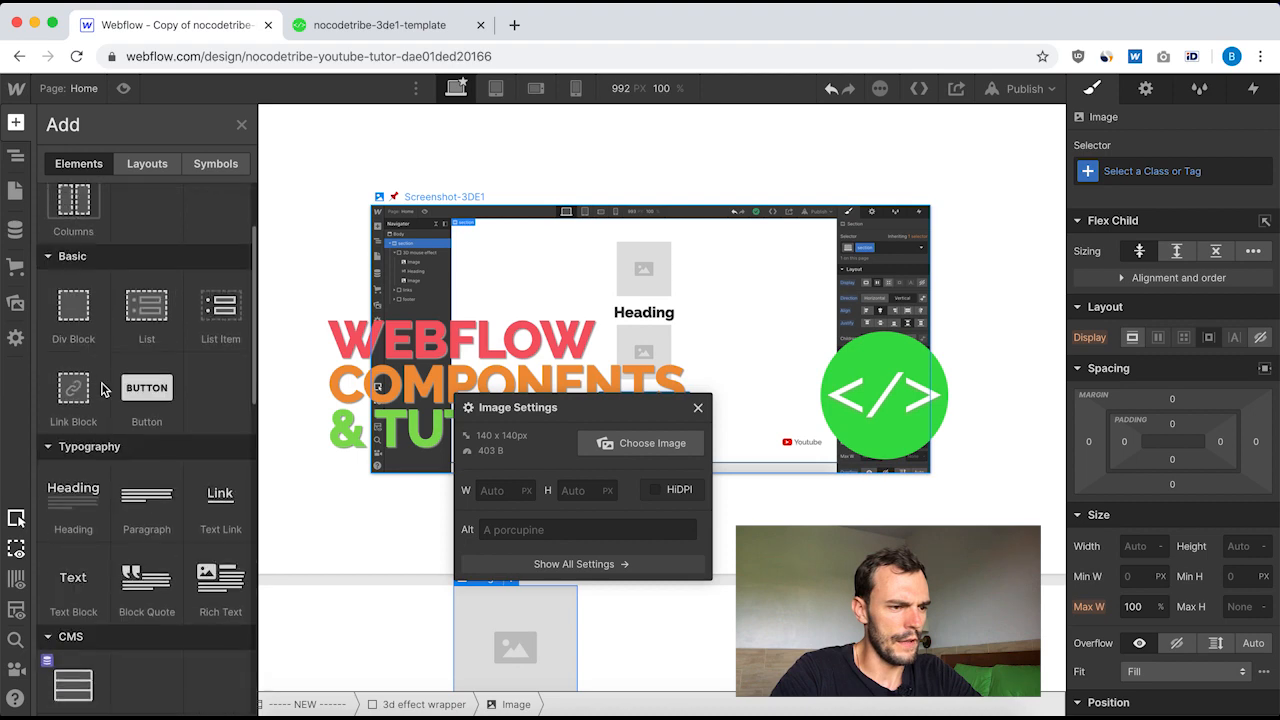
pyautogui.click(70, 505)
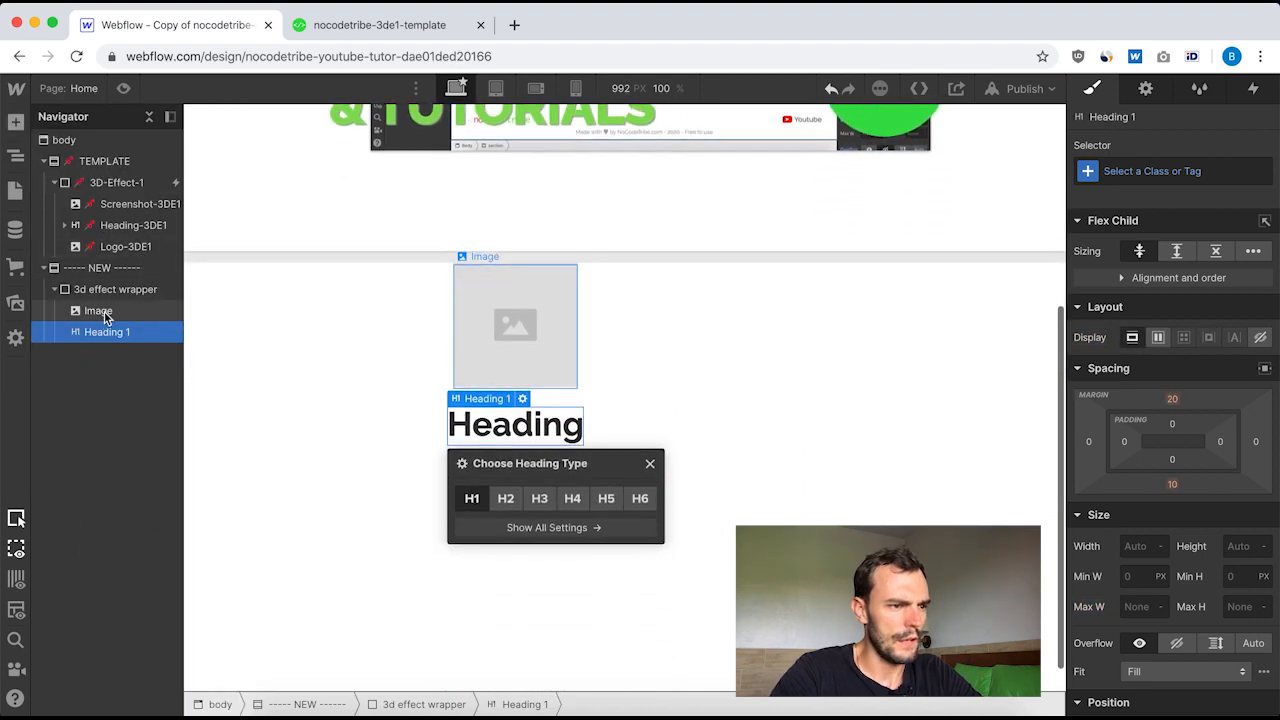
# - Duplicate the Image and place one copy below Heading 1 inside the 3d effect wrapper
pyautogui.click(98, 311)
pyautogui.press('super+d')
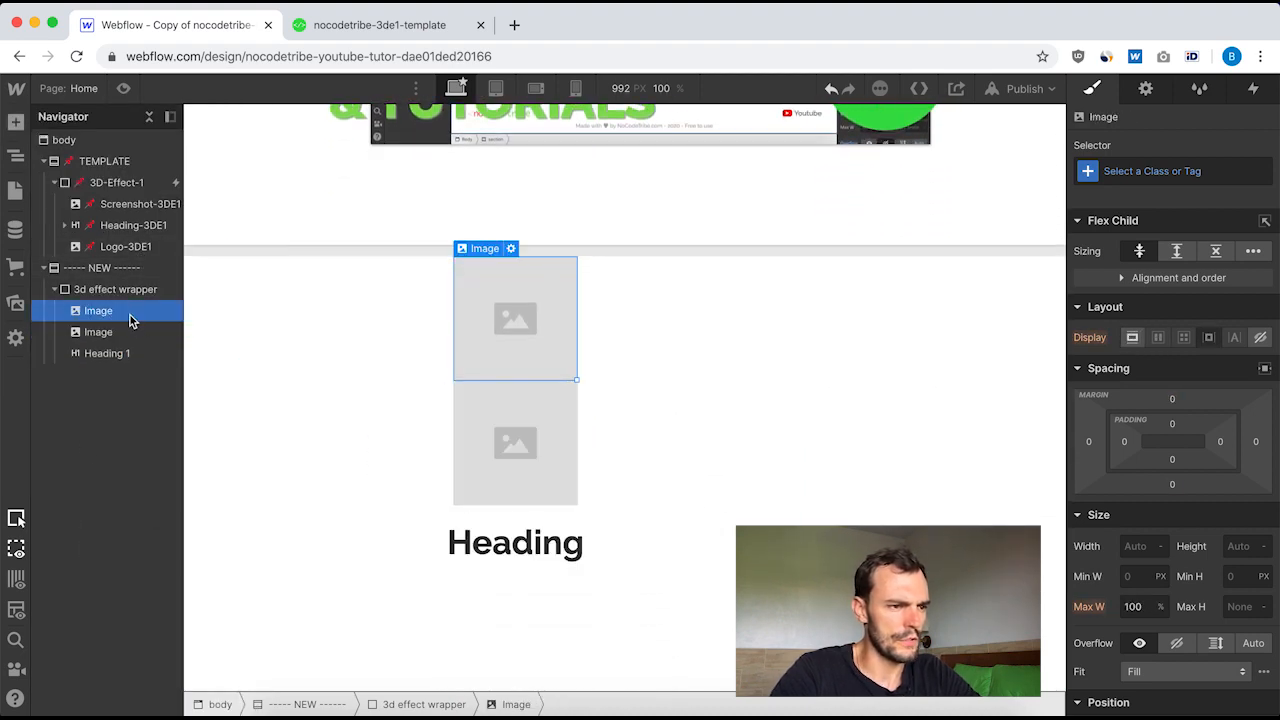
pyautogui.moveTo(128, 318); pyautogui.dragTo(128, 362)
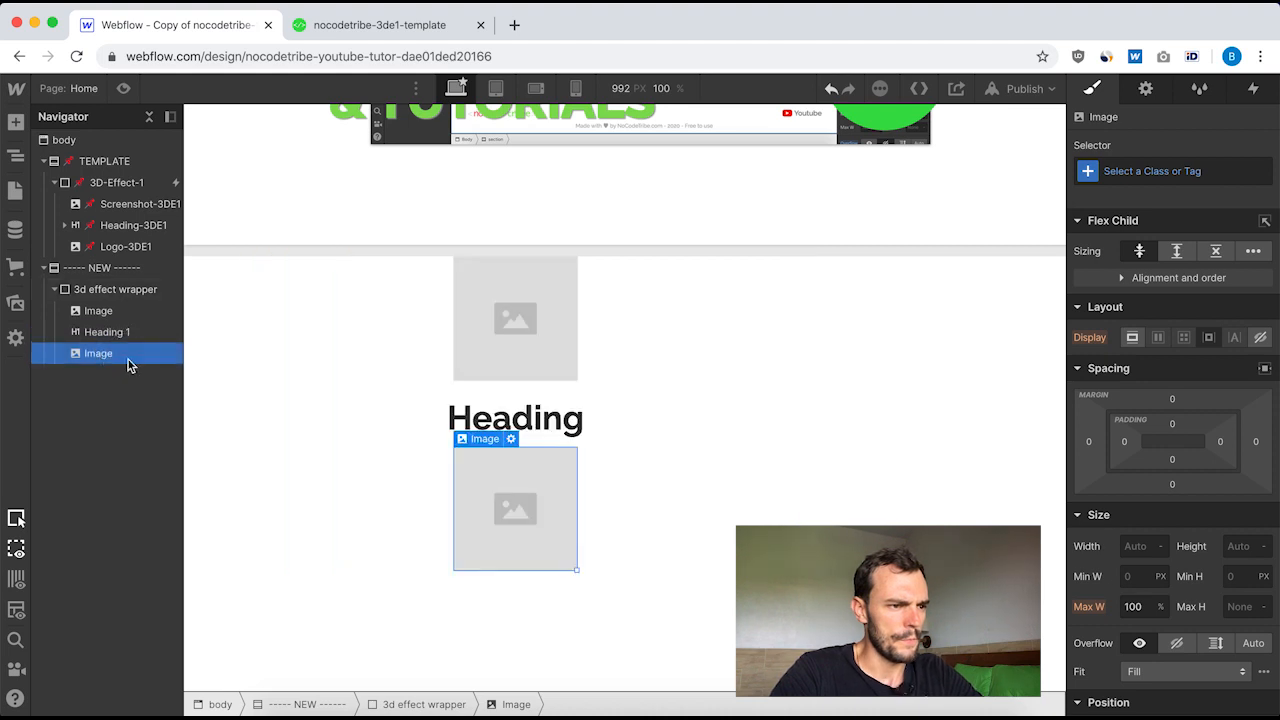
# - Assign the 1000 x 480 px Webflow screenshot asset to the image above the heading
pyautogui.click(109, 315)
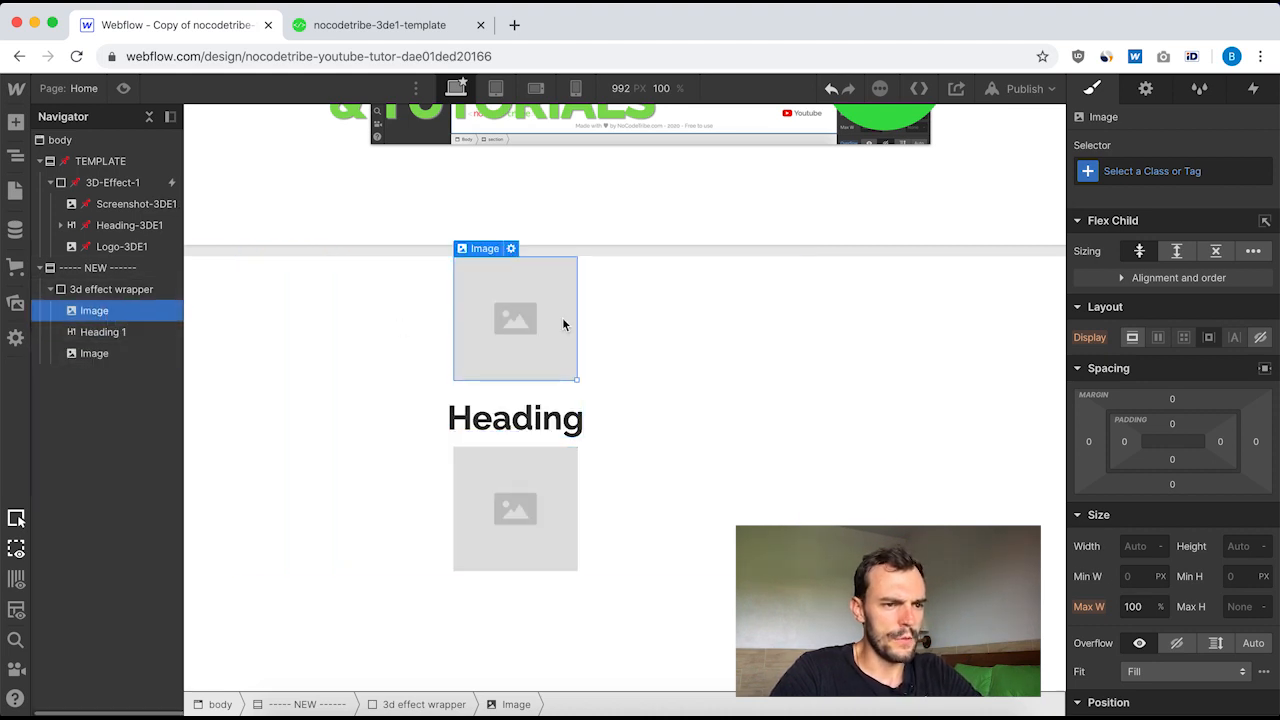
pyautogui.doubleClick(512, 311)
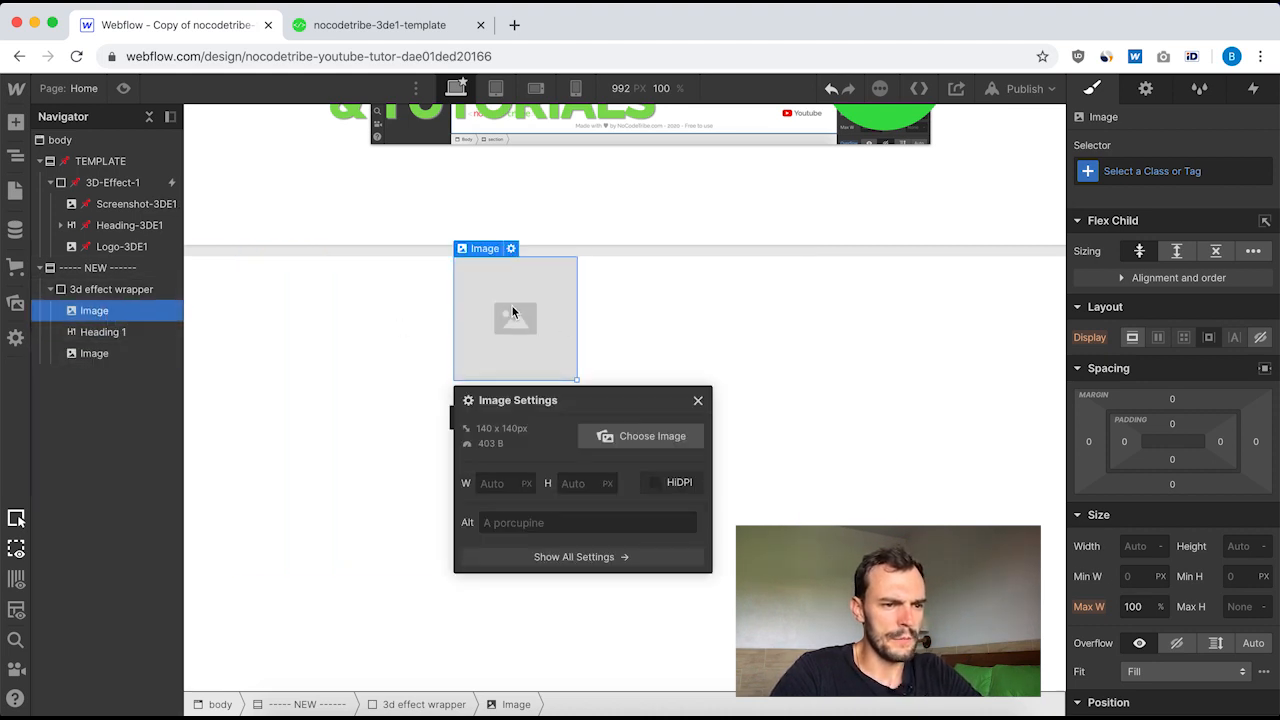
pyautogui.click(633, 440)
pyautogui.click(72, 262)
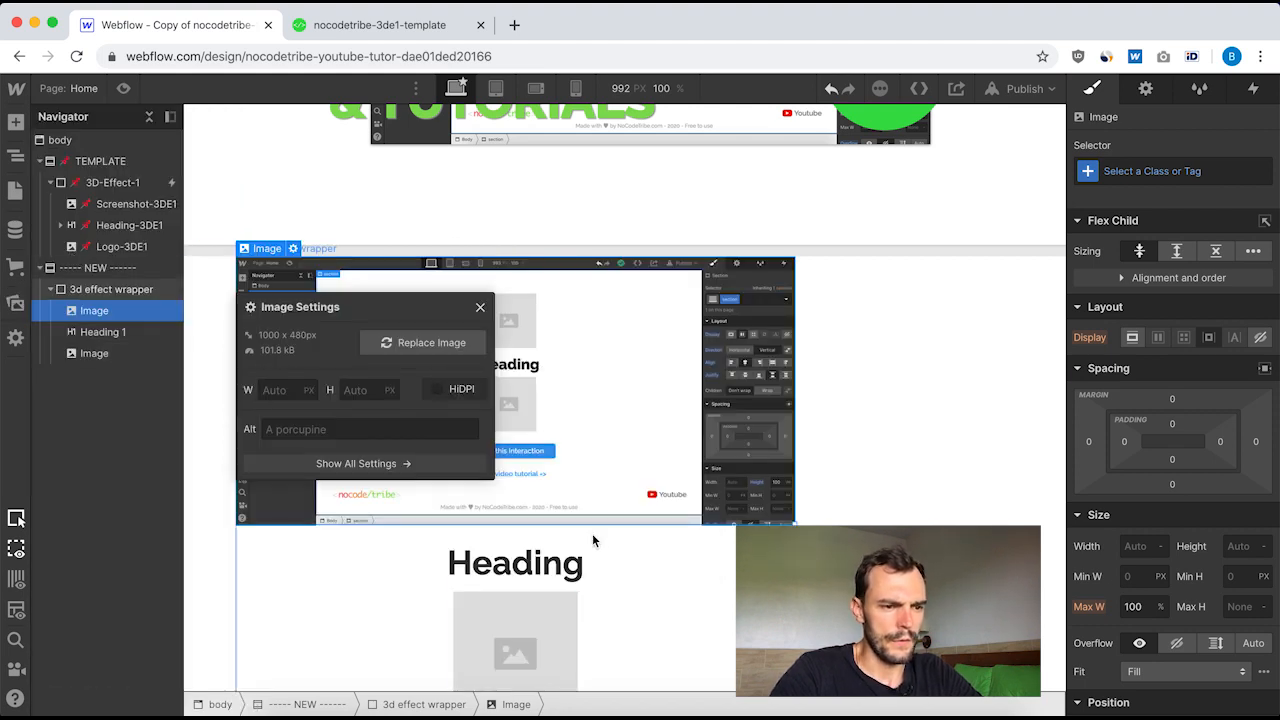
# - Assign the green logo asset webclip.png to the image below the heading and close its image settings
pyautogui.scroll(-1, 560, 580)
pyautogui.click(518, 608)
pyautogui.doubleClick(522, 606)
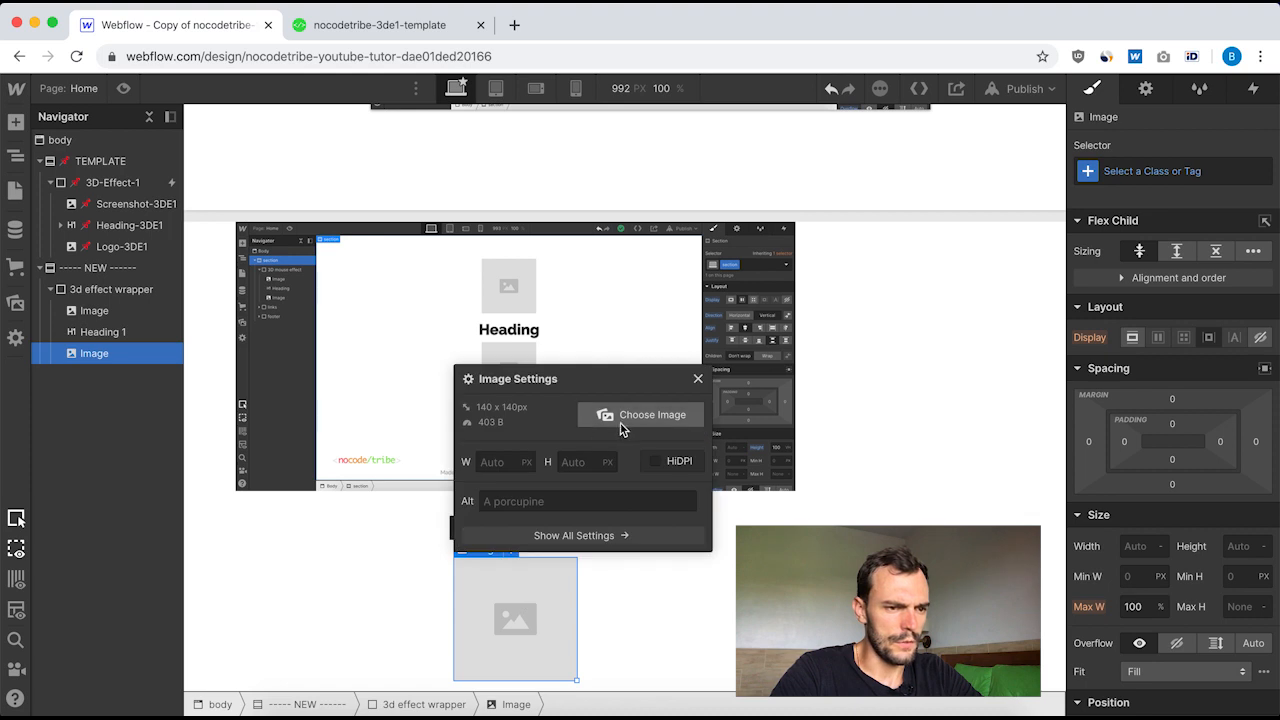
pyautogui.click(620, 428)
pyautogui.click(140, 276)
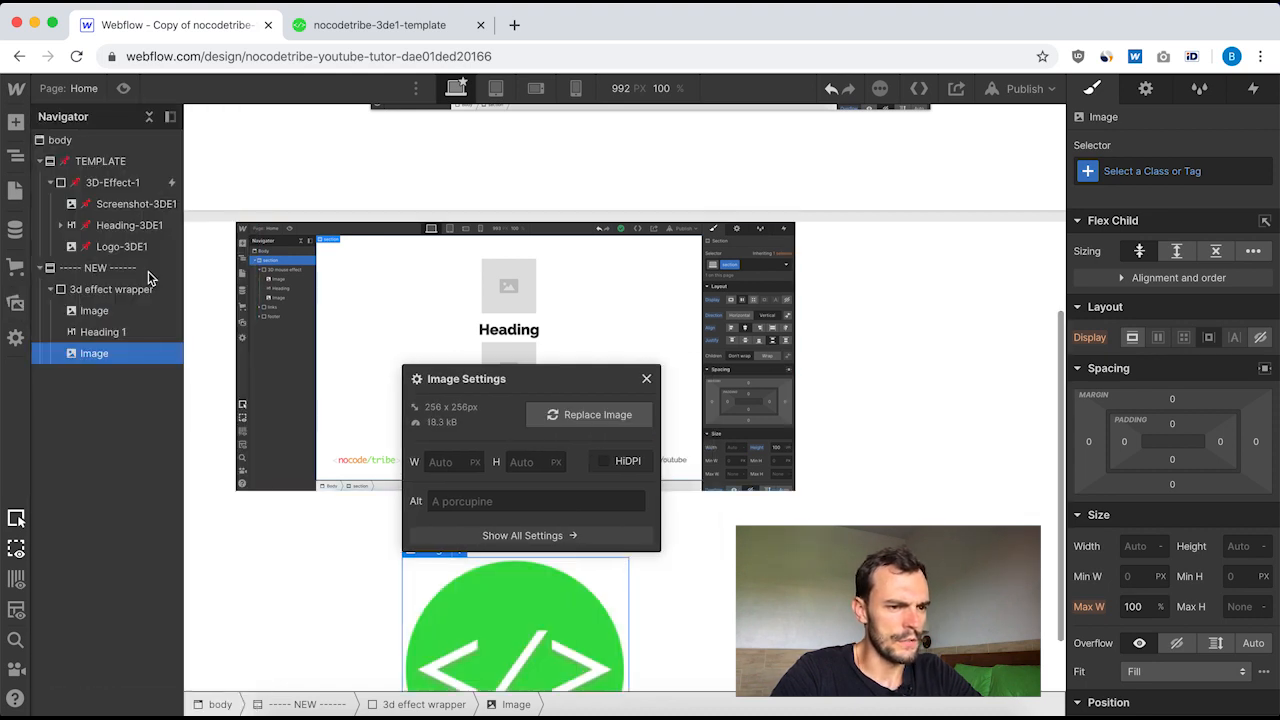
pyautogui.click(647, 383)
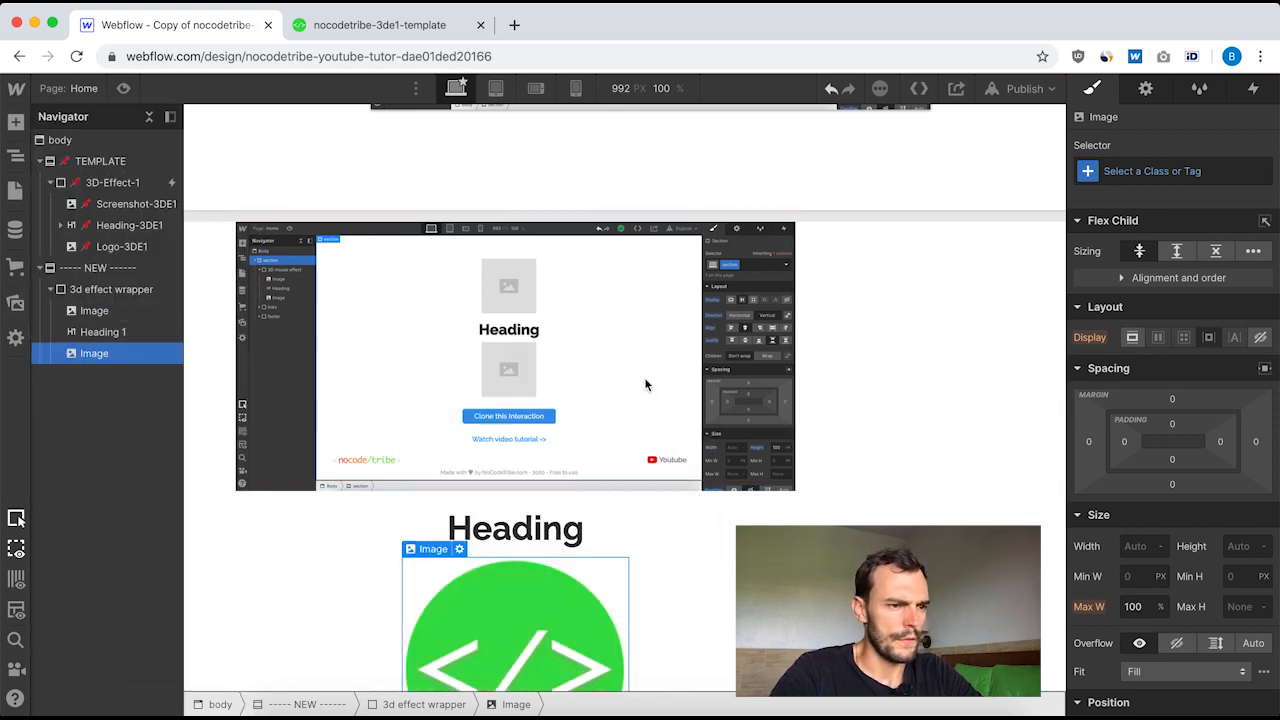
# - Check the image settings of Logo-3DE1 and set the new logo image to HiDPI with a width of 120 px
pyautogui.scroll(4, 411, 329)
pyautogui.scroll(1, 323, 432)
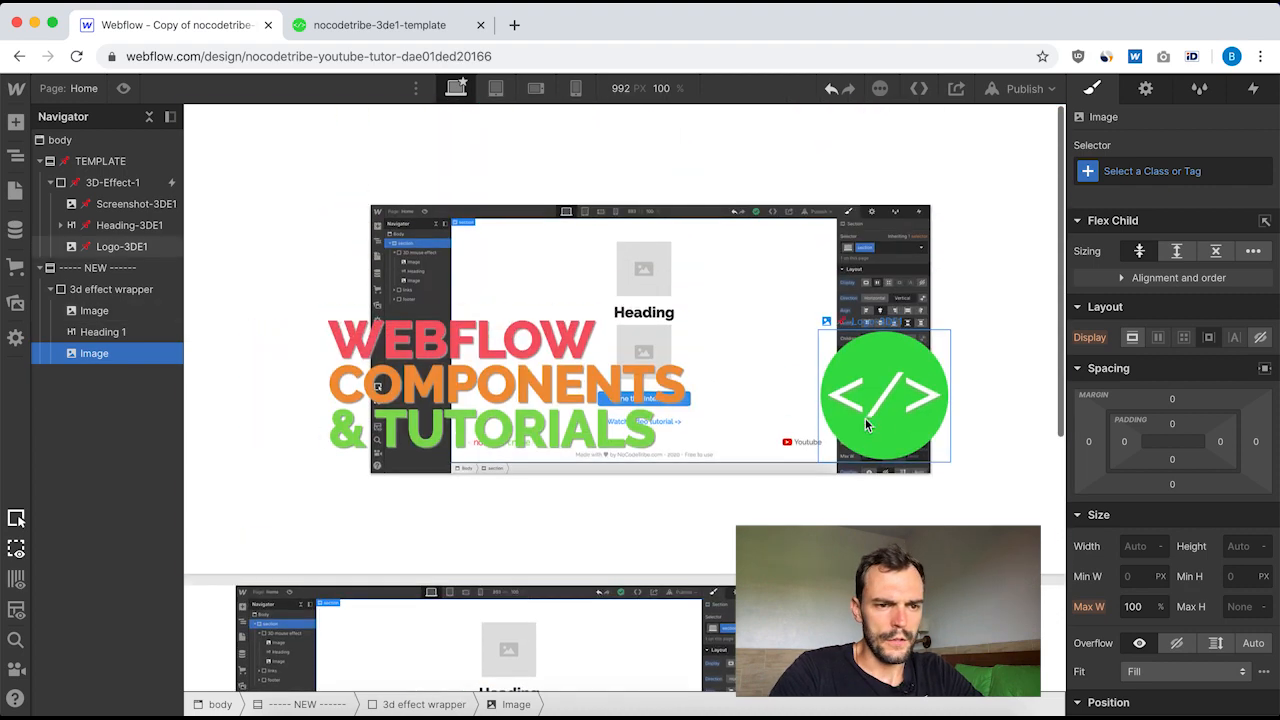
pyautogui.click(800, 390)
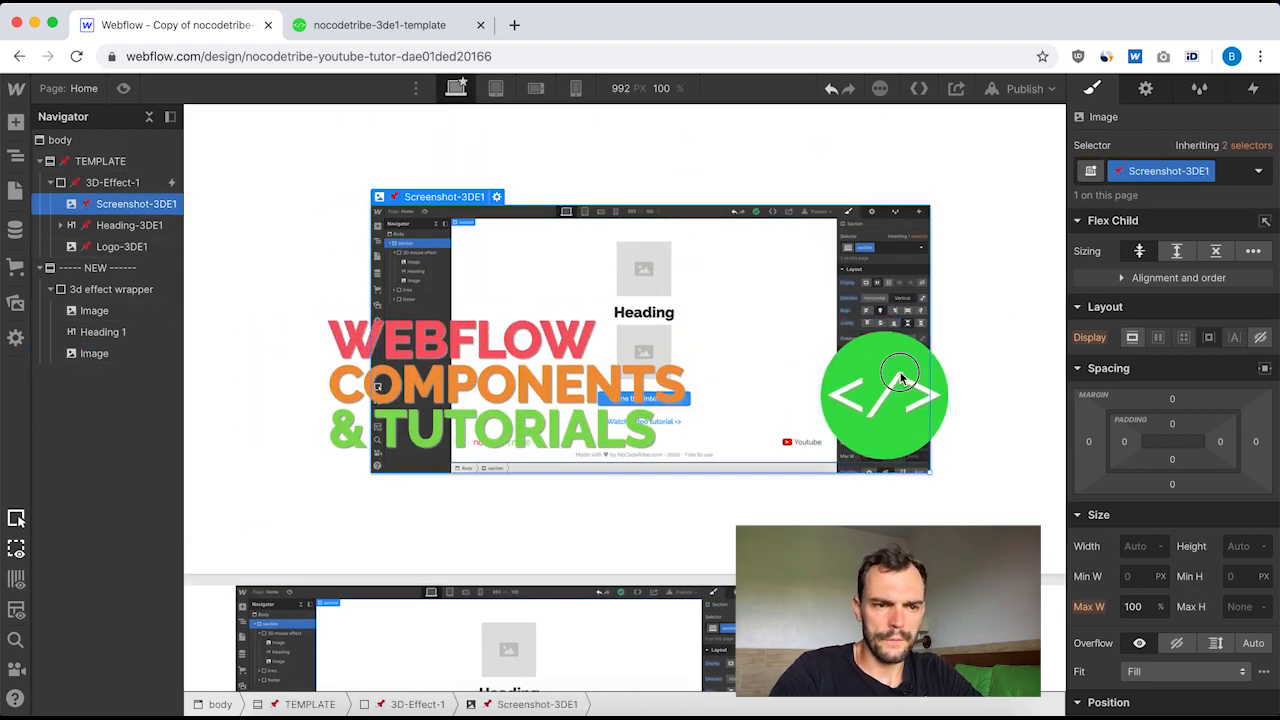
pyautogui.click(950, 388)
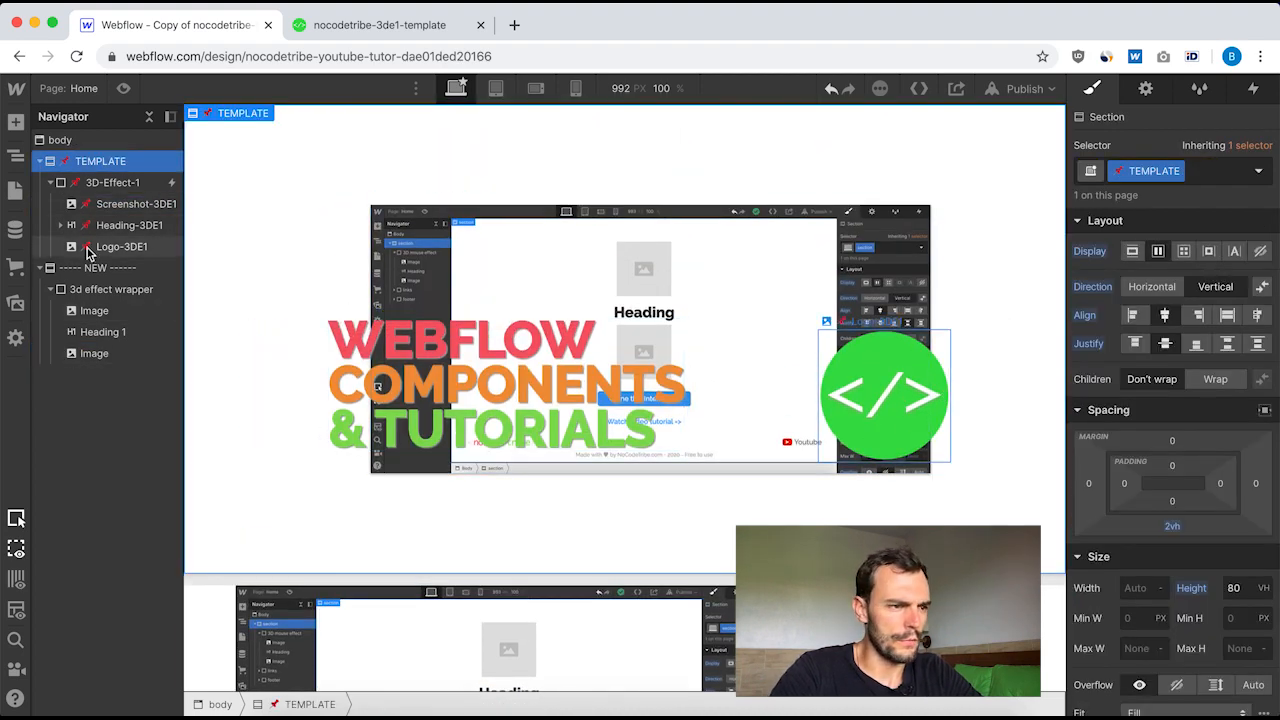
pyautogui.click(124, 246)
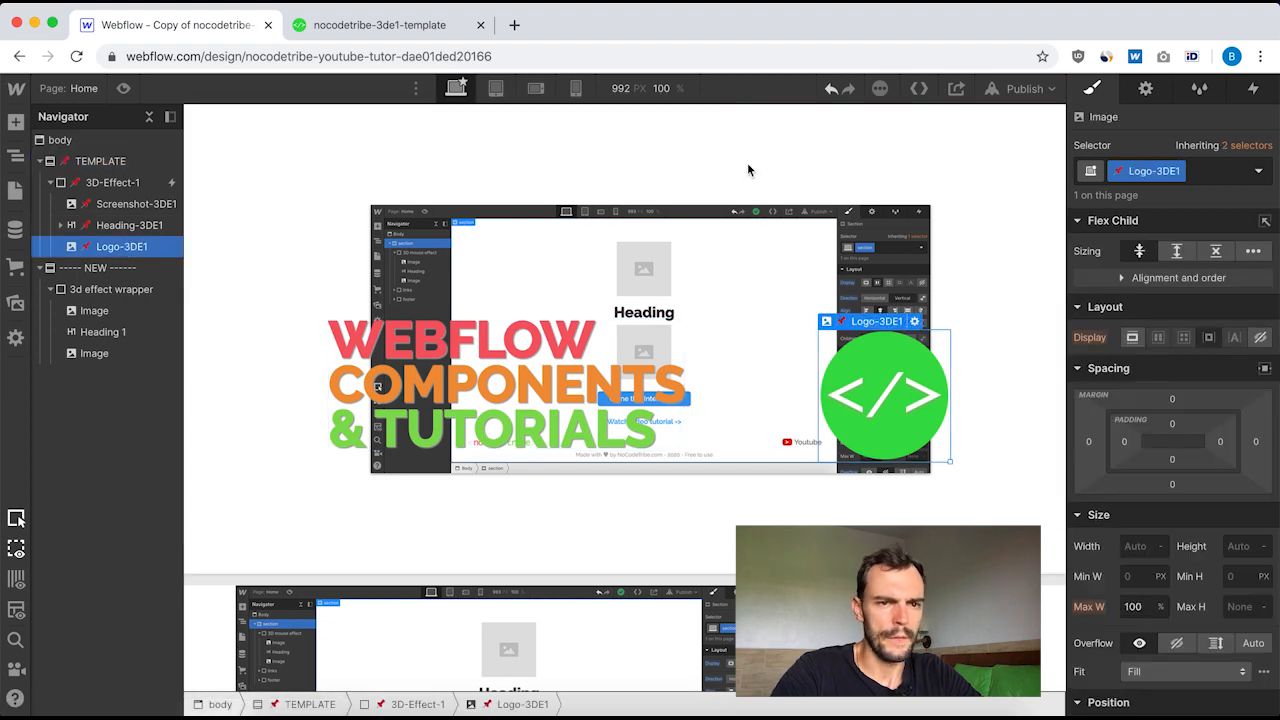
pyautogui.click(1146, 90)
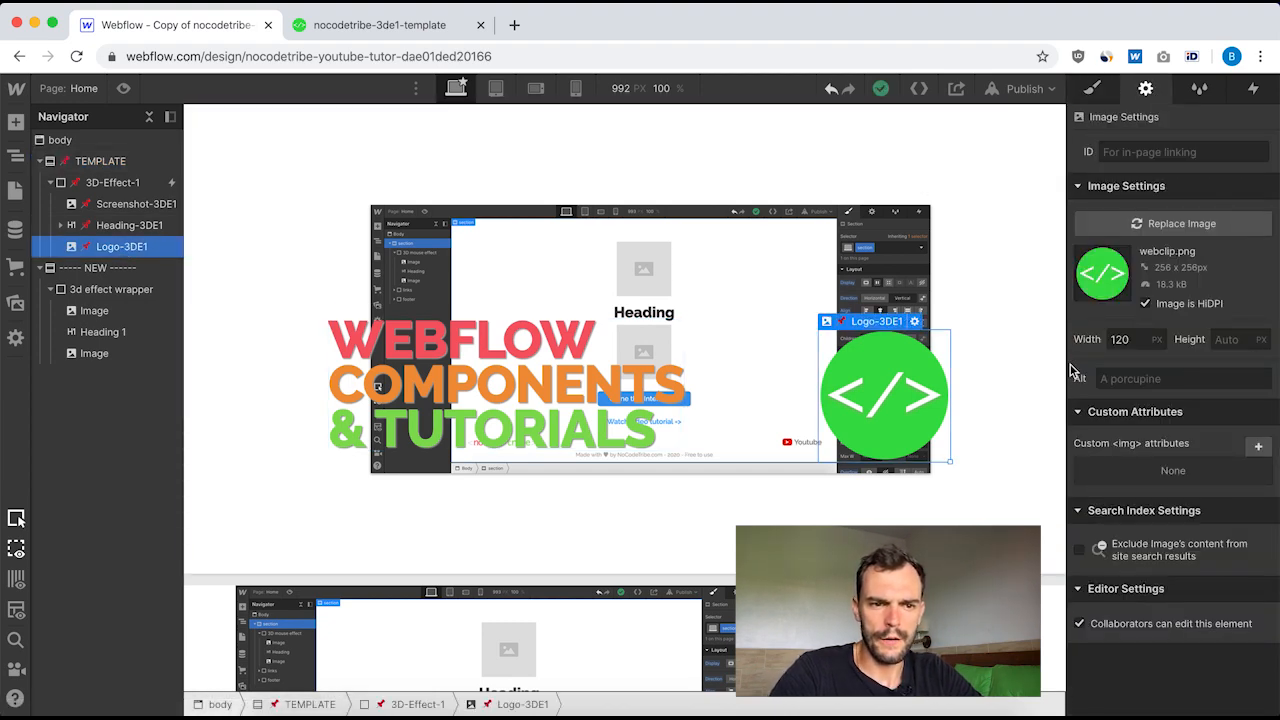
pyautogui.scroll(-5, 750, 433)
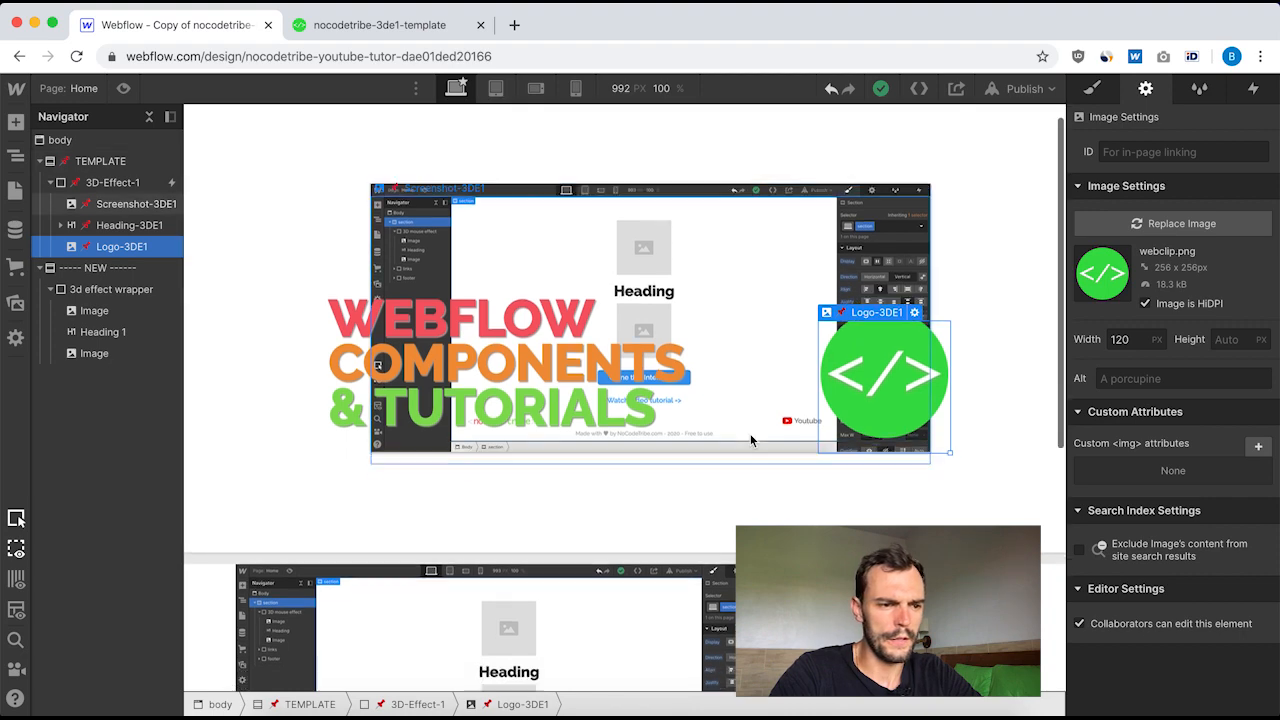
pyautogui.click(538, 545)
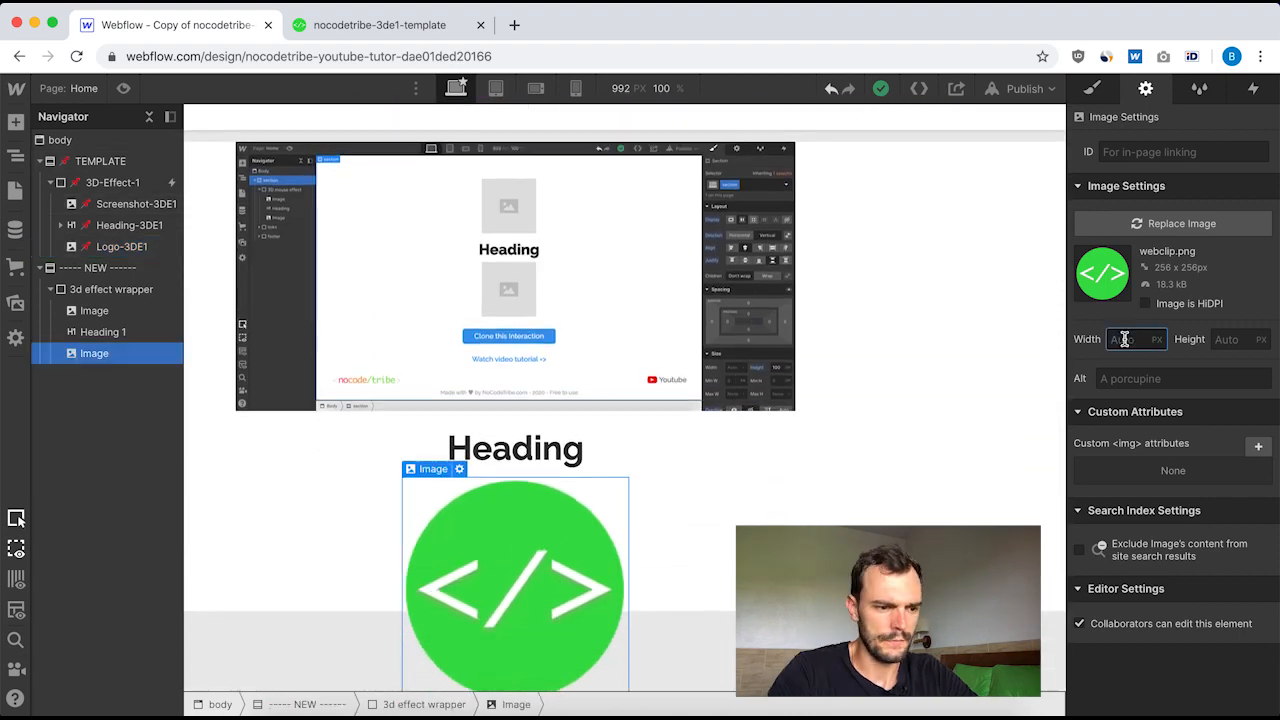
pyautogui.write('120')
pyautogui.press('Return')
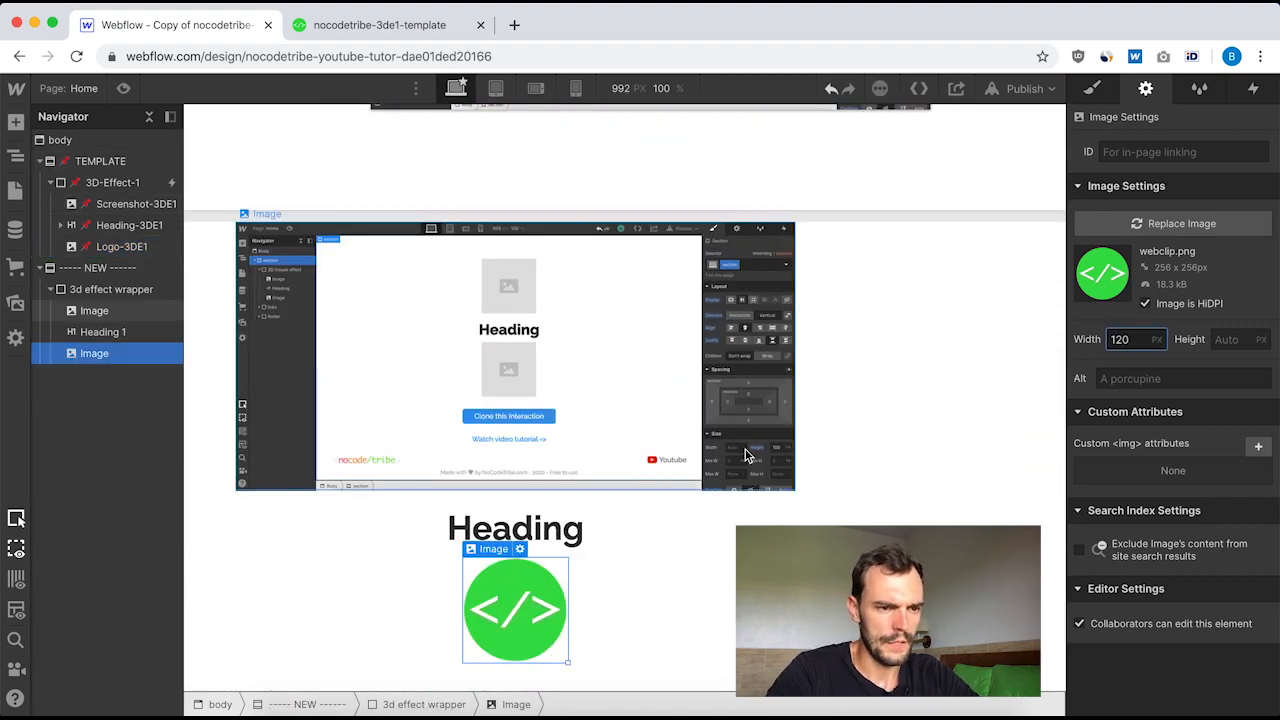
pyautogui.click(866, 410)
pyautogui.scroll(4, 866, 410)
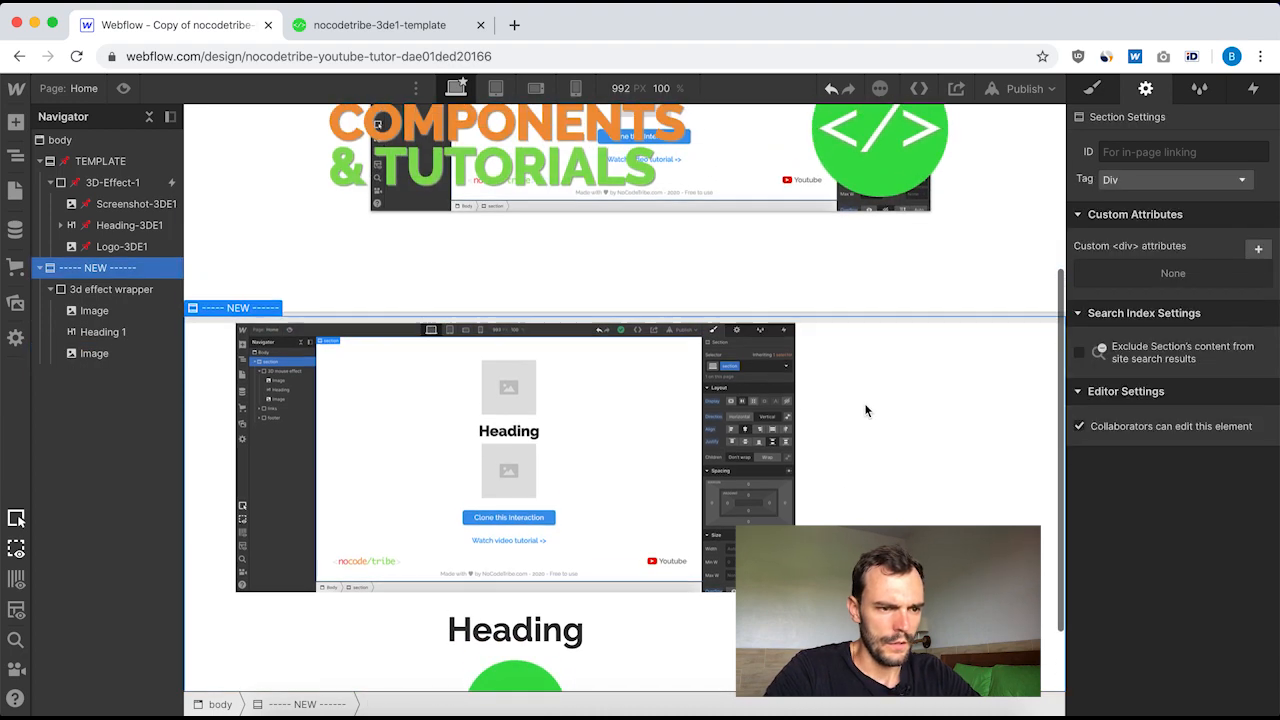
pyautogui.scroll(-2, 866, 410)
pyautogui.scroll(-2, 866, 410)
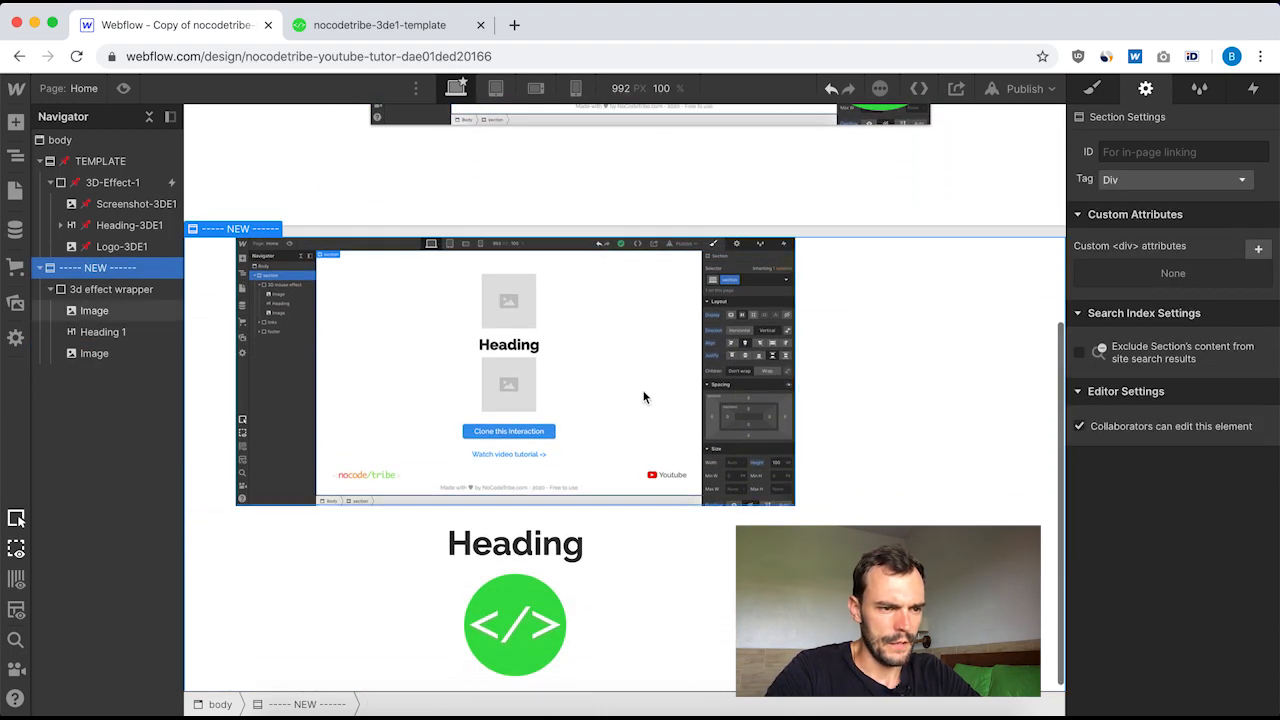
pyautogui.scroll(2, 643, 392)
pyautogui.scroll(-1, 643, 395)
# - Create a new class named "heading" on the Heading 1 element inside the 3d effect wrapper
pyautogui.click(506, 598)
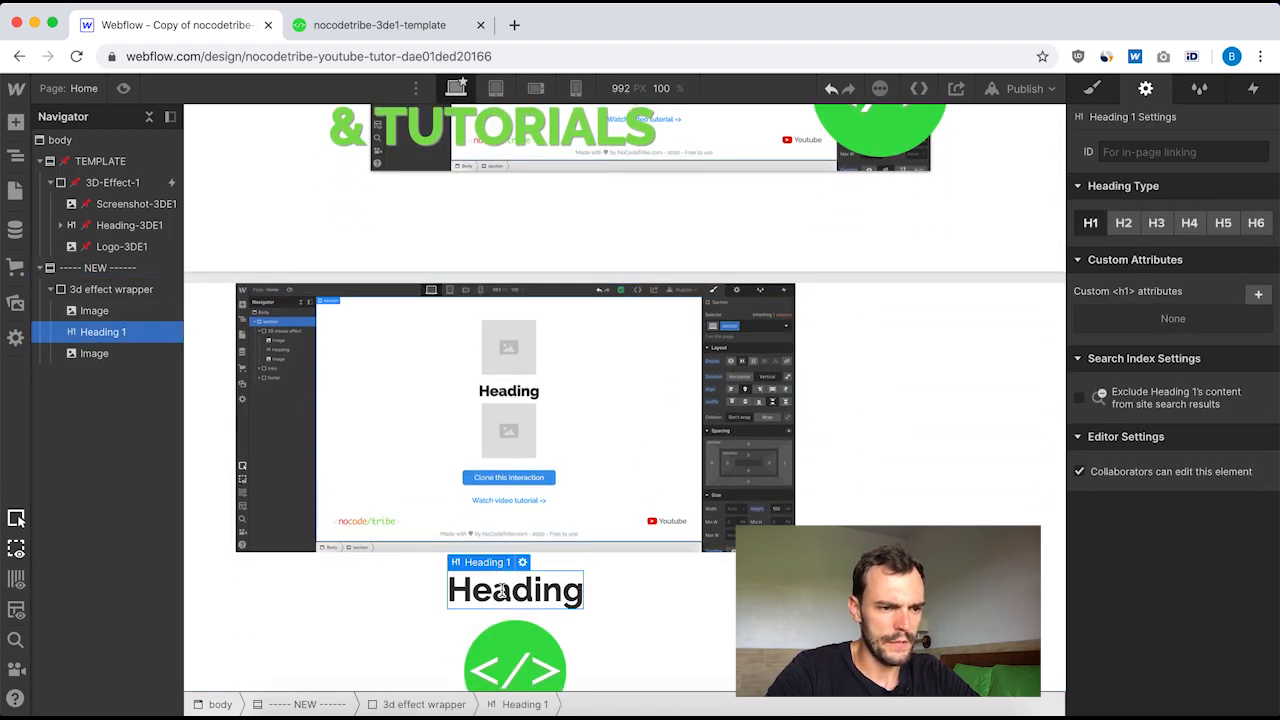
pyautogui.doubleClick(519, 592)
pyautogui.scroll(2, 519, 592)
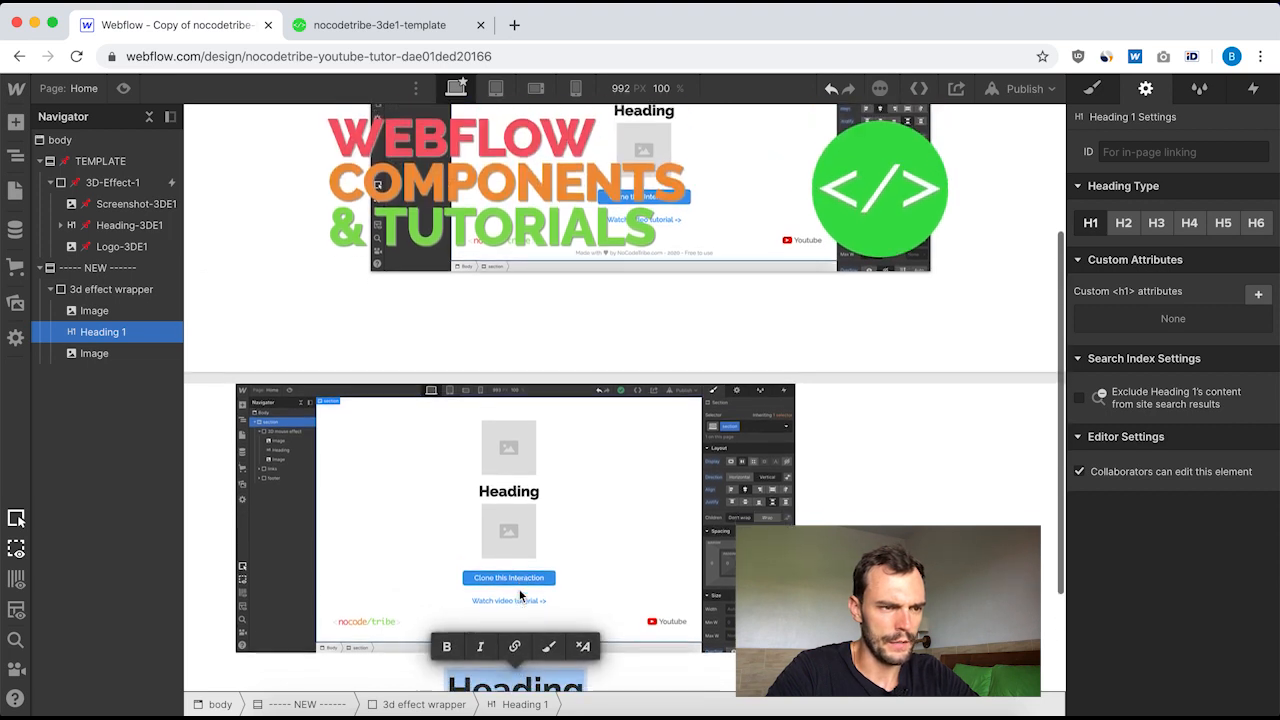
pyautogui.scroll(-3, 519, 592)
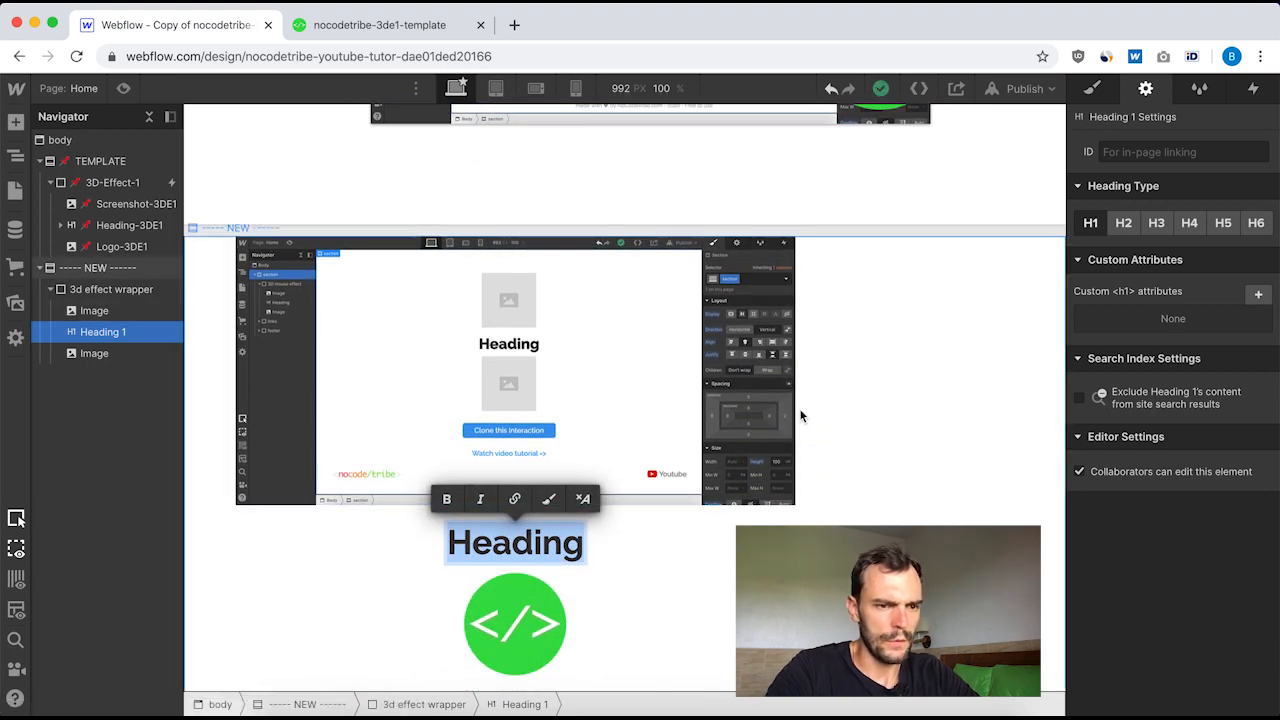
pyautogui.click(1094, 90)
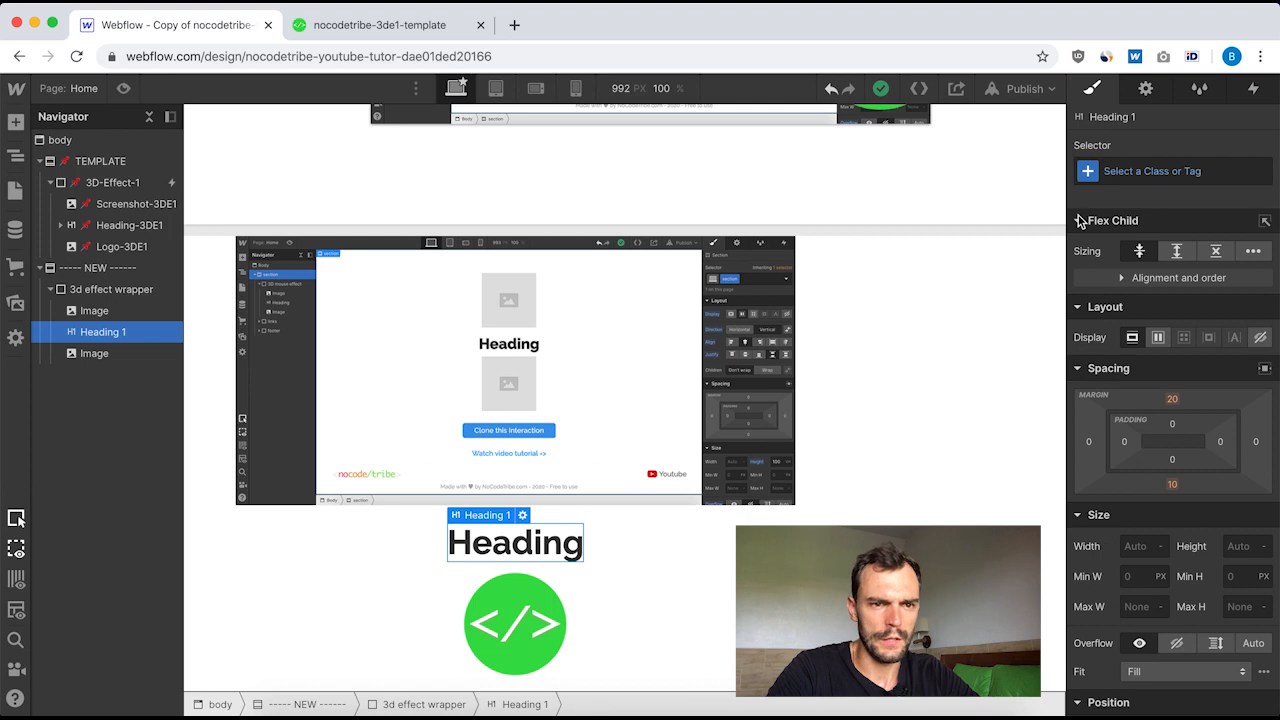
pyautogui.click(1133, 172)
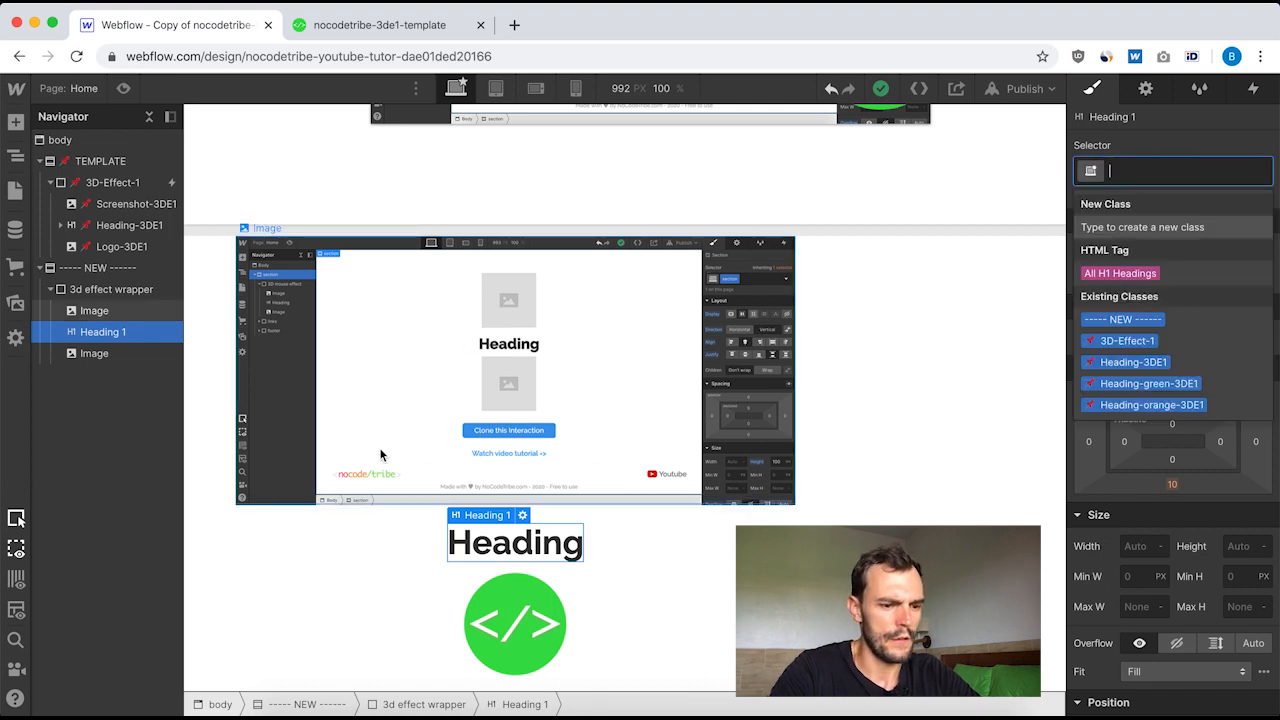
pyautogui.write('heqadi')
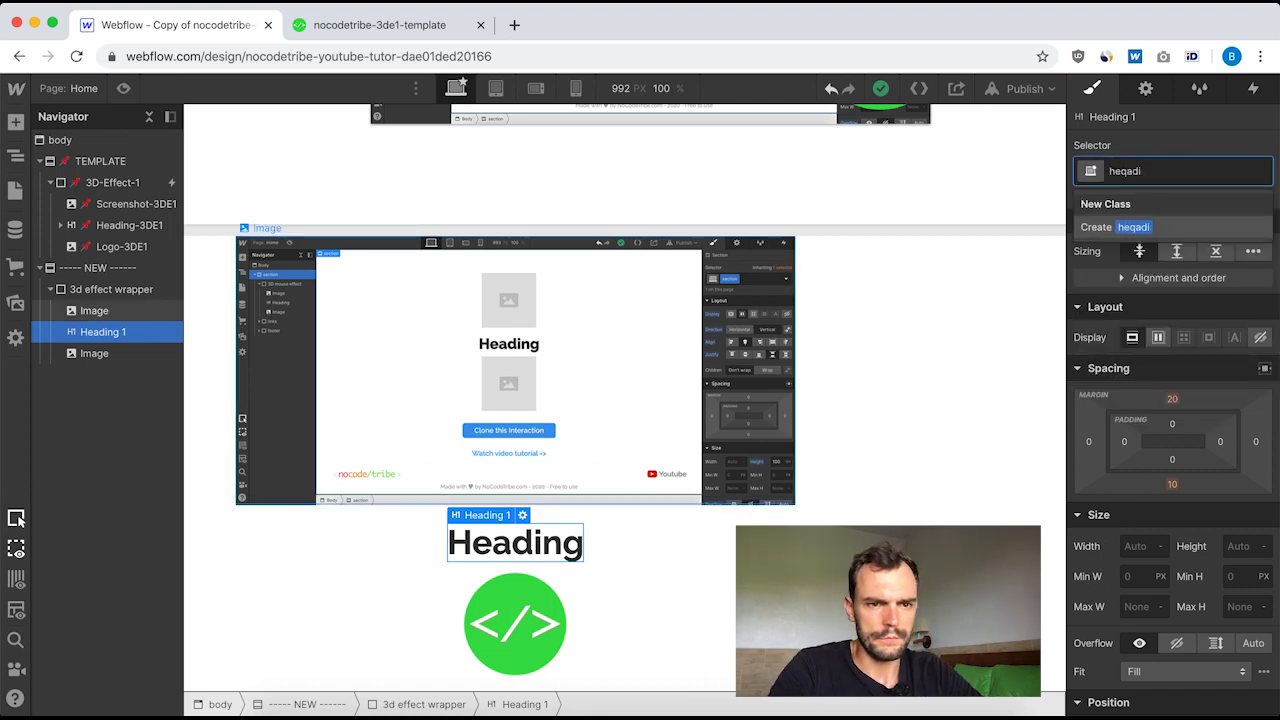
pyautogui.press('BackSpace')
pyautogui.press('BackSpace')
pyautogui.press('BackSpace')
pyautogui.press('BackSpace')
pyautogui.write('a')
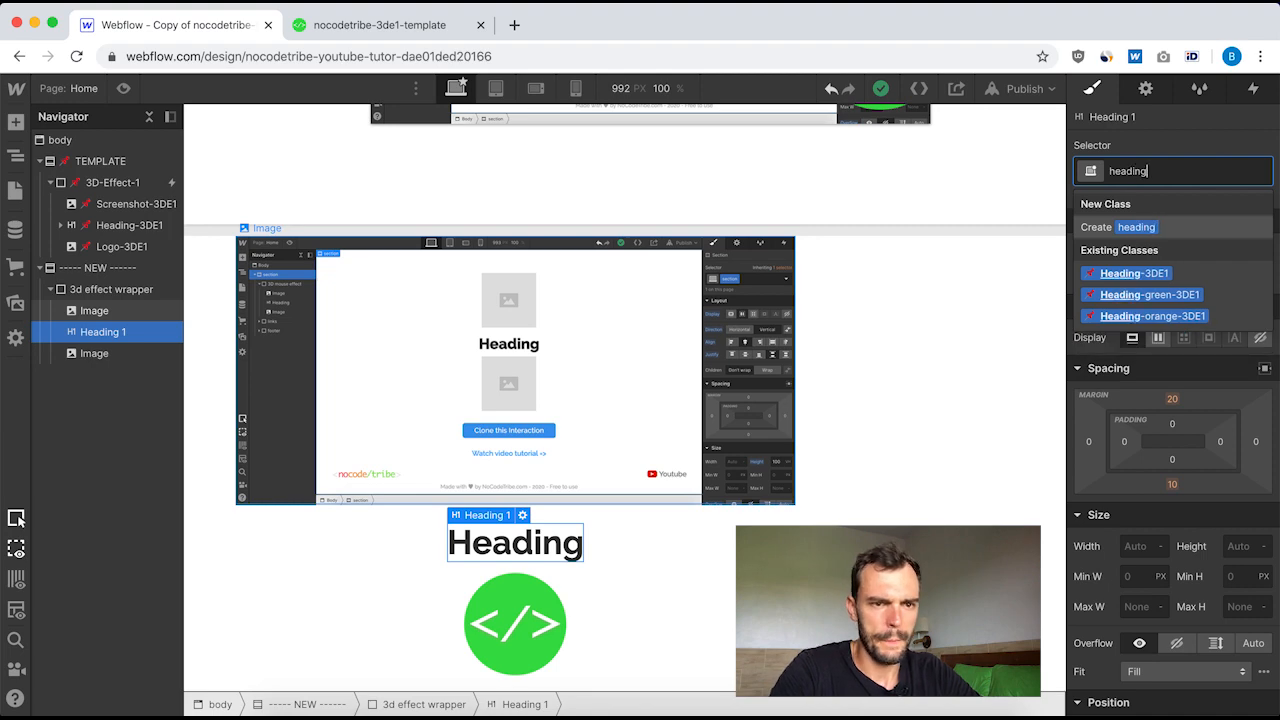
pyautogui.press('Return')
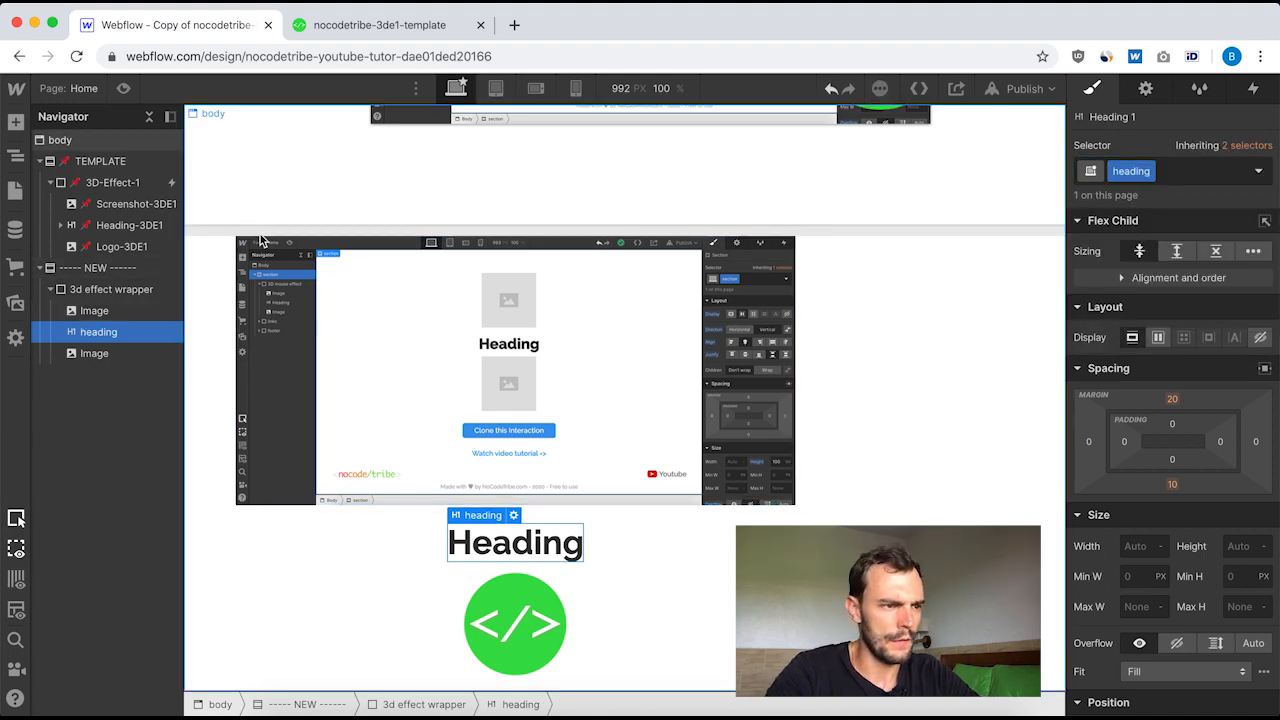
# - Check the position settings of the template's Heading-3DE1 and set the new heading's position to Absolute
pyautogui.click(115, 226)
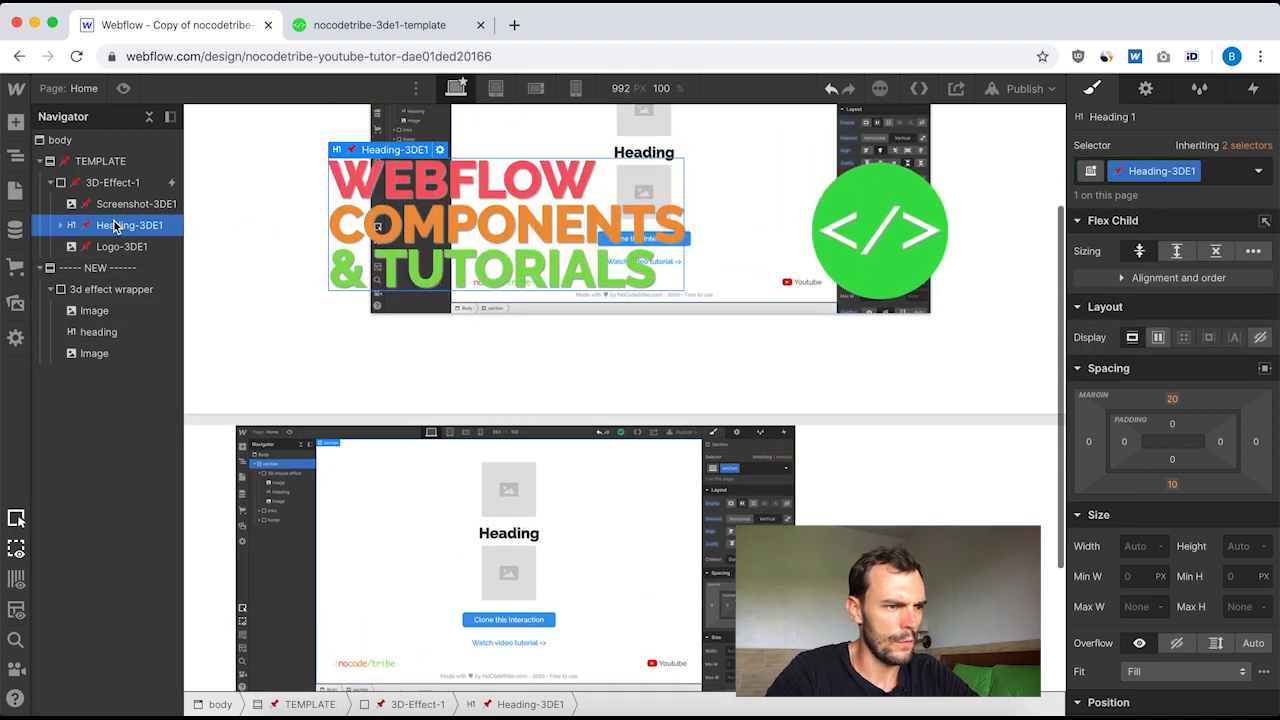
pyautogui.scroll(-2, 1234, 432)
pyautogui.scroll(-4, 1234, 432)
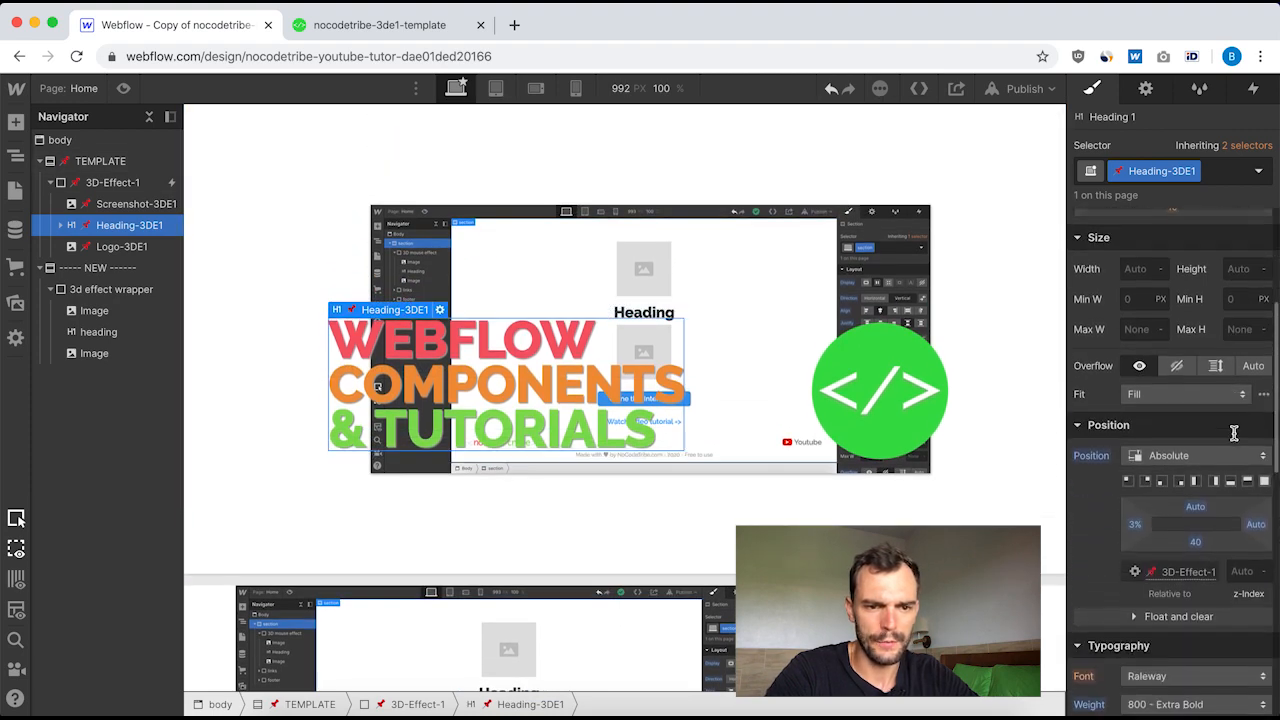
pyautogui.scroll(-1, 1157, 420)
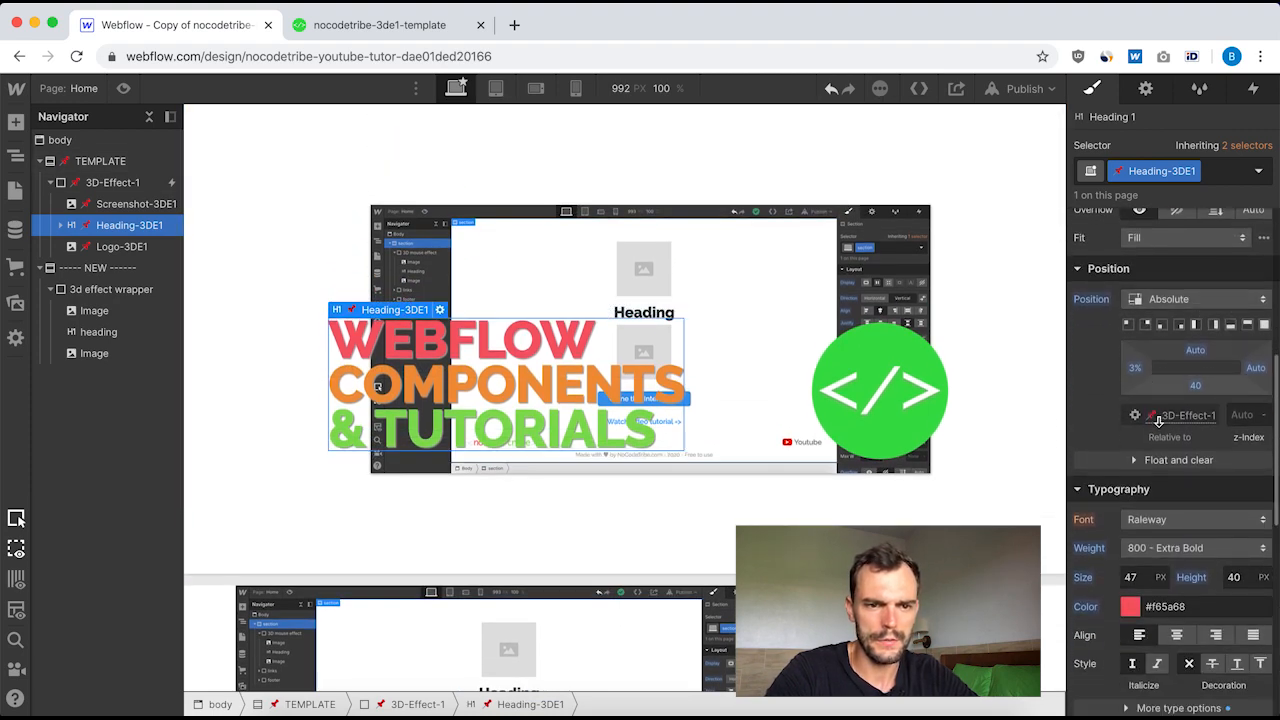
pyautogui.scroll(-4, 663, 526)
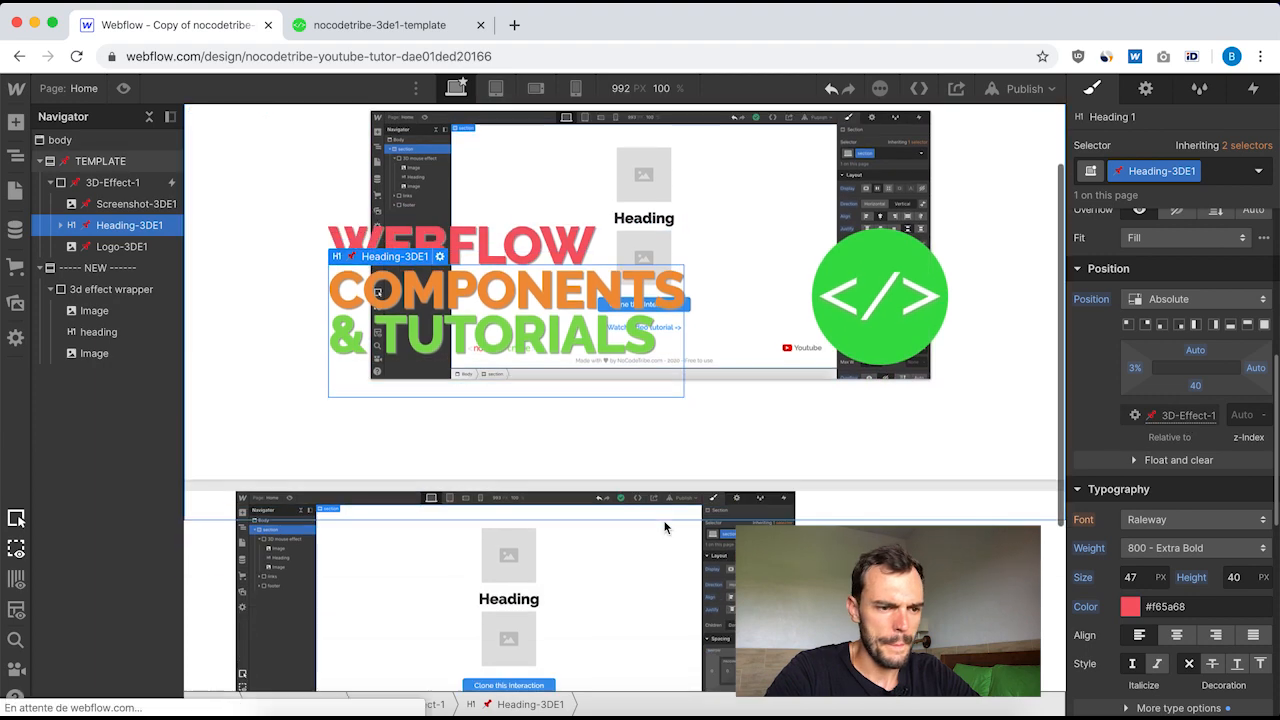
pyautogui.click(532, 532)
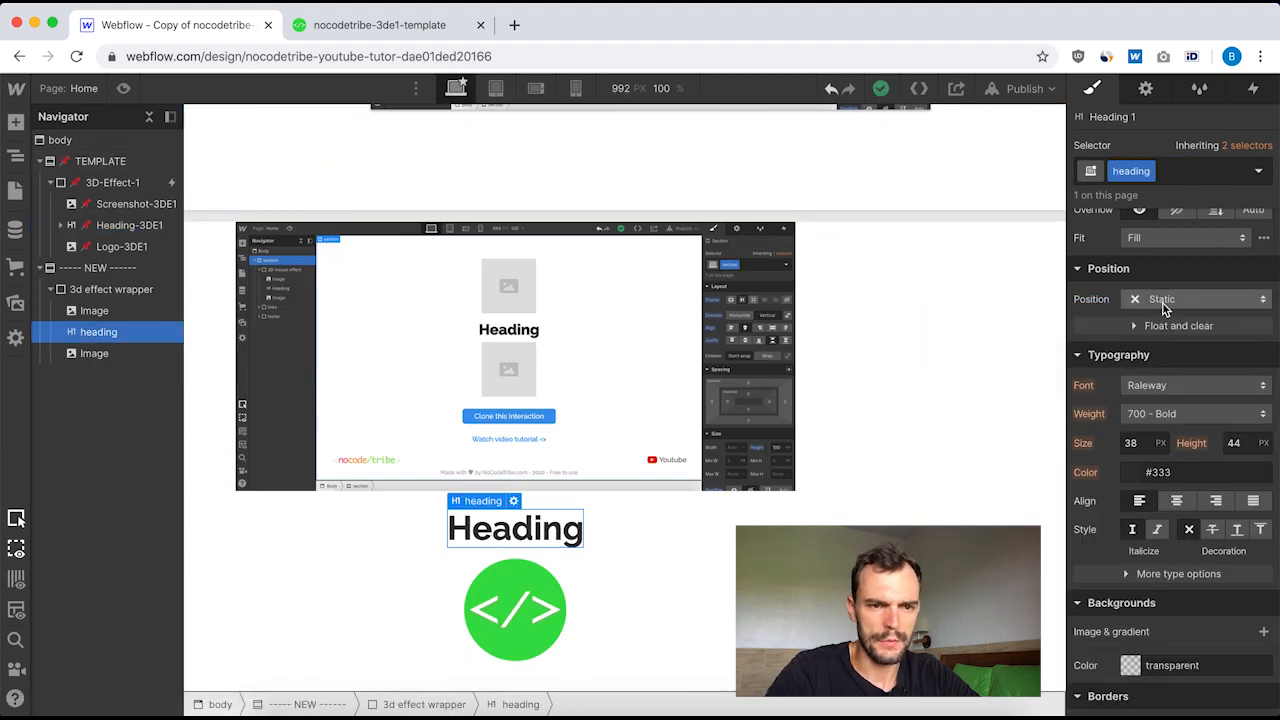
pyautogui.click(1163, 302)
pyautogui.click(1170, 343)
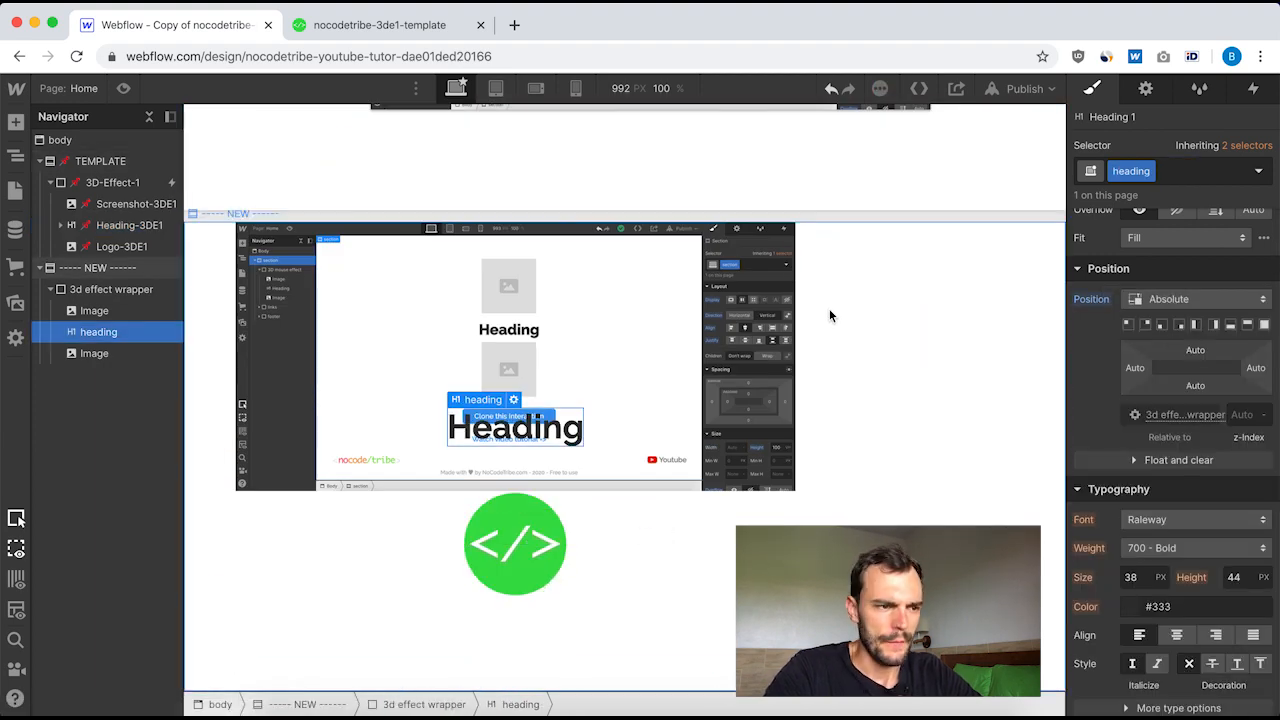
# - Offset the new heading 3% from the left and 40 px from the bottom, following Heading-3DE1's position values
pyautogui.click(115, 226)
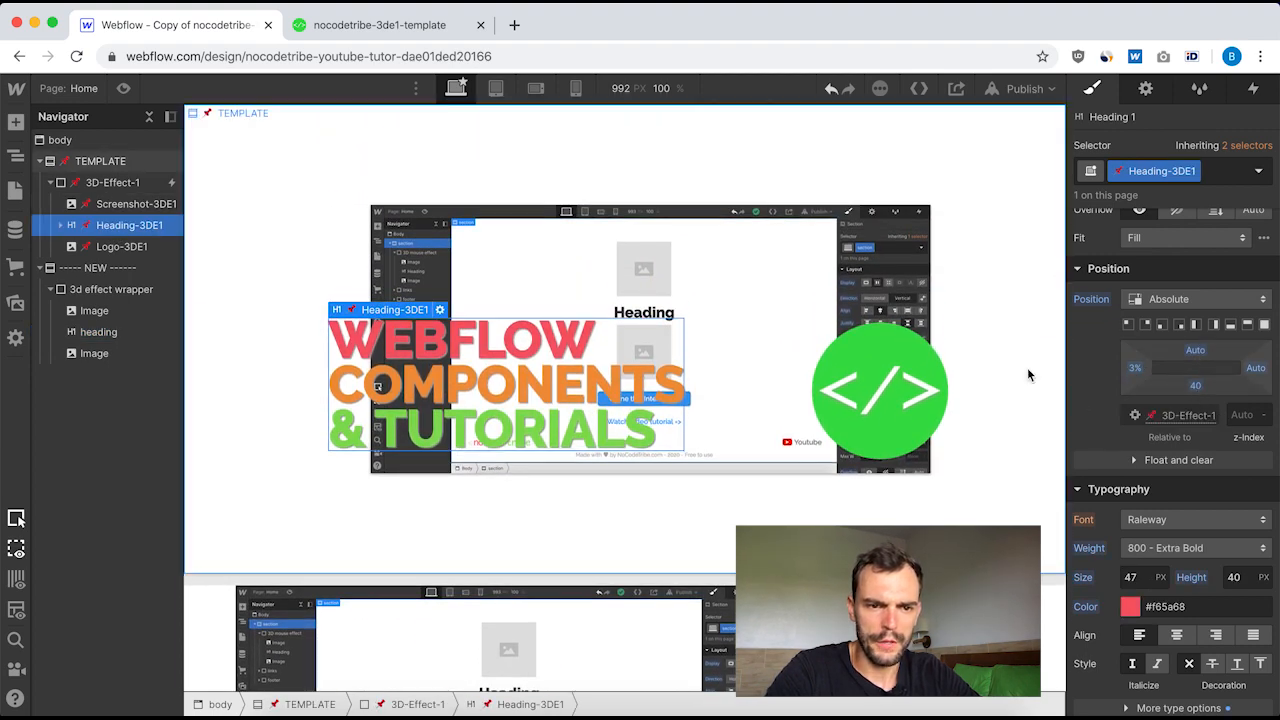
pyautogui.click(98, 332)
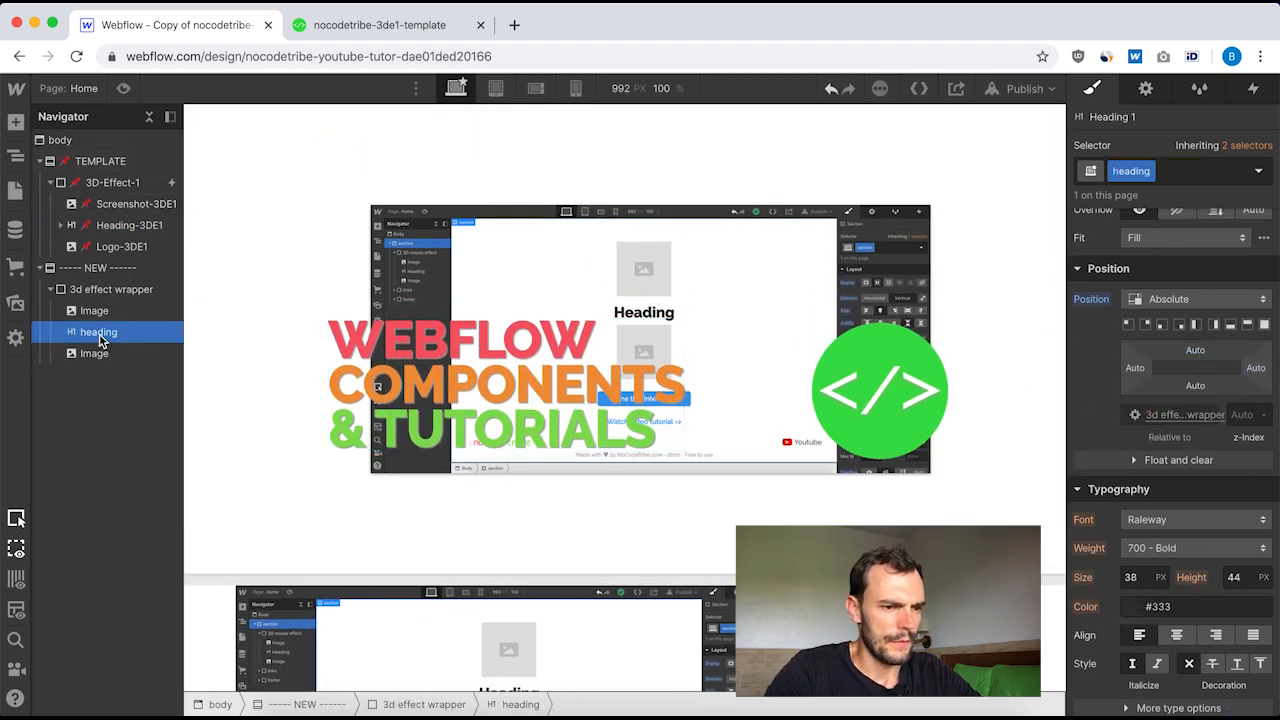
pyautogui.click(1192, 349)
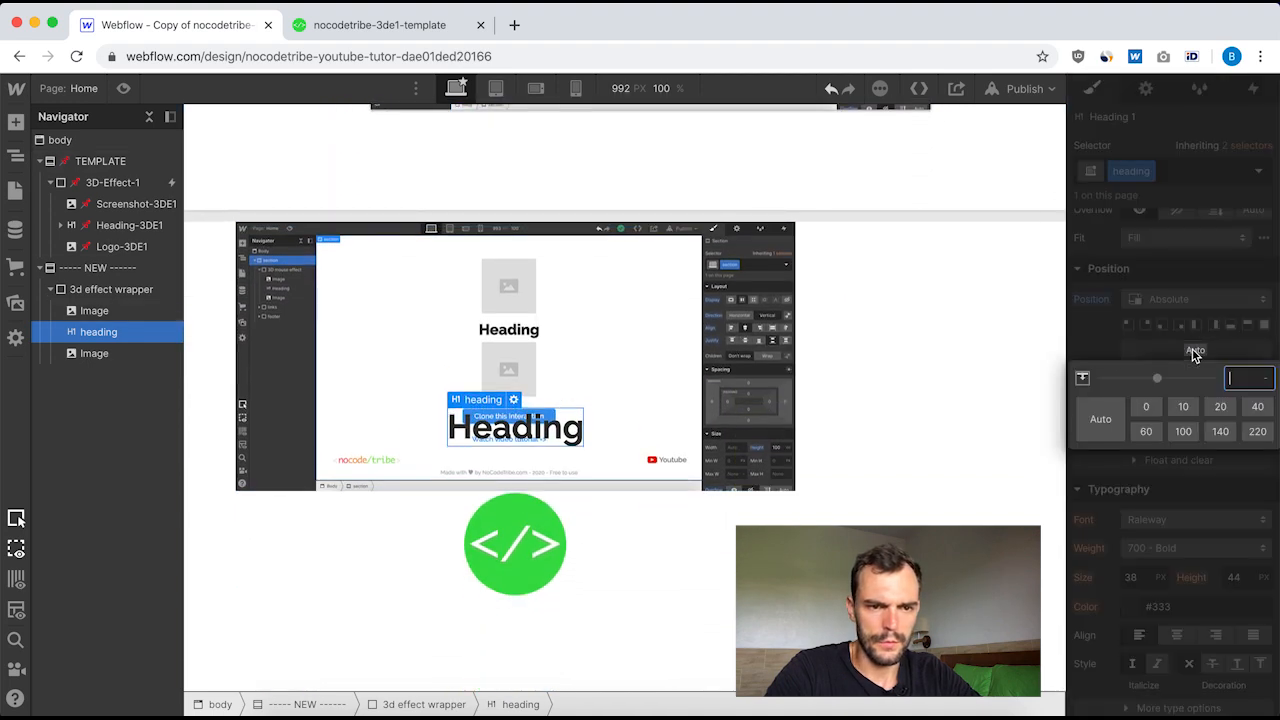
pyautogui.press('Escape')
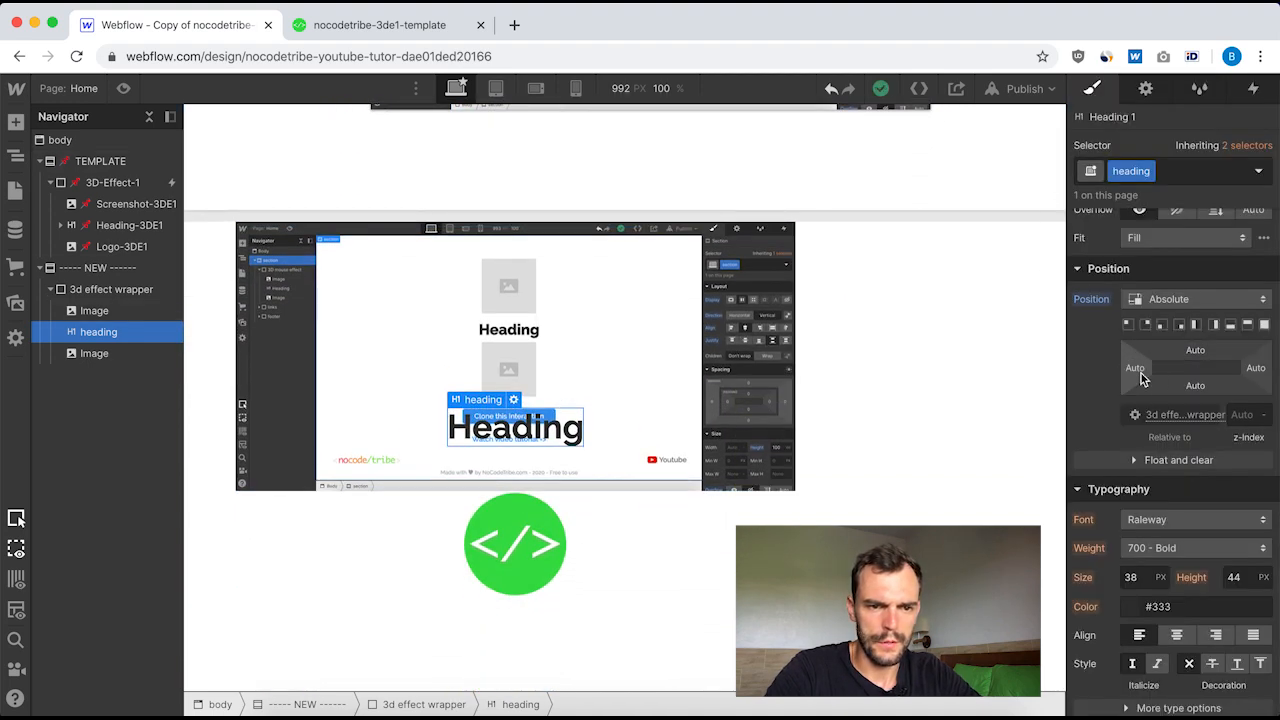
pyautogui.click(1140, 372)
pyautogui.write('3')
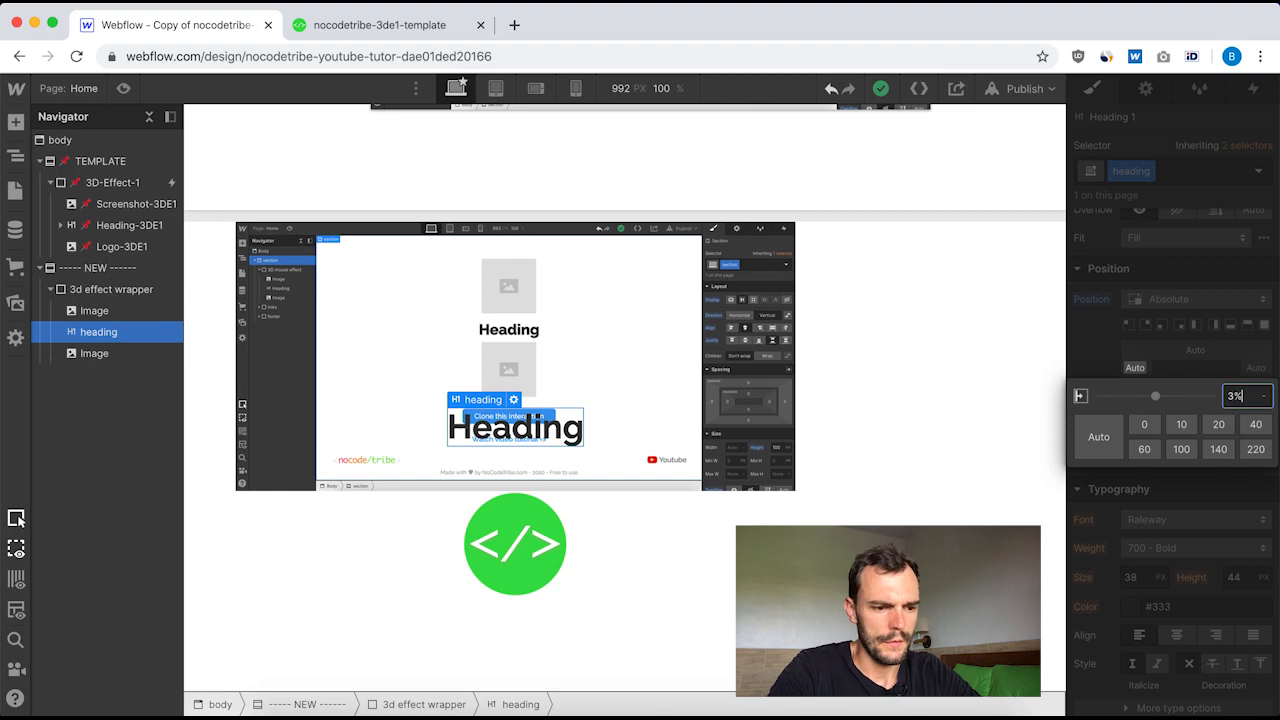
pyautogui.press('Return')
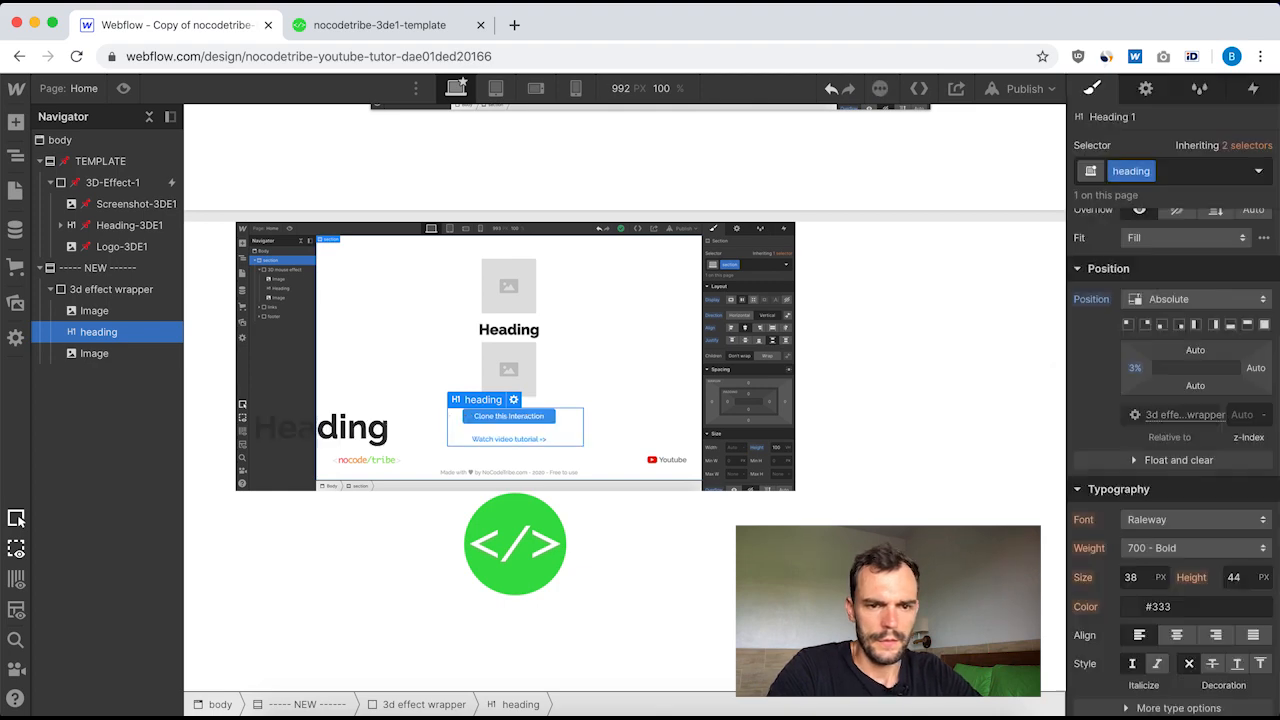
pyautogui.click(1196, 387)
pyautogui.press('Return')
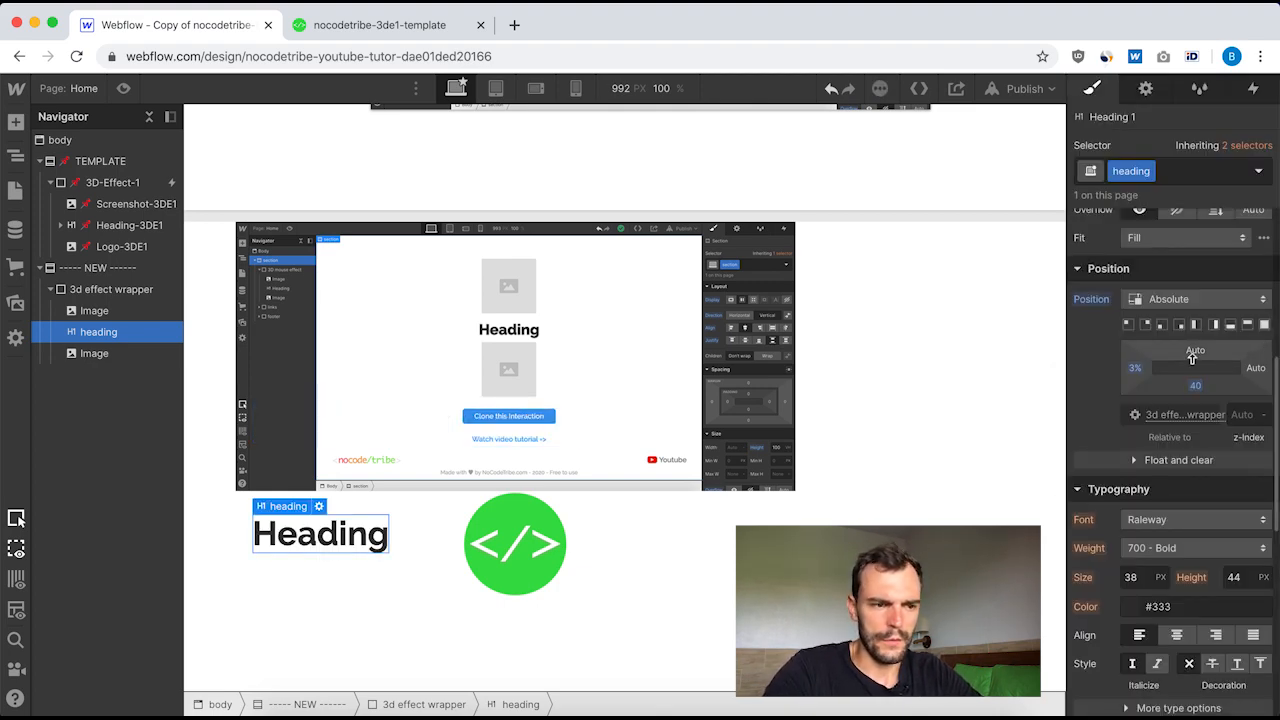
# - Following Heading-3DE1's typography, set the new heading's font size to 47 px, line height to 40 px and color to Light Coral
pyautogui.click(129, 225)
pyautogui.scroll(-1, 1156, 564)
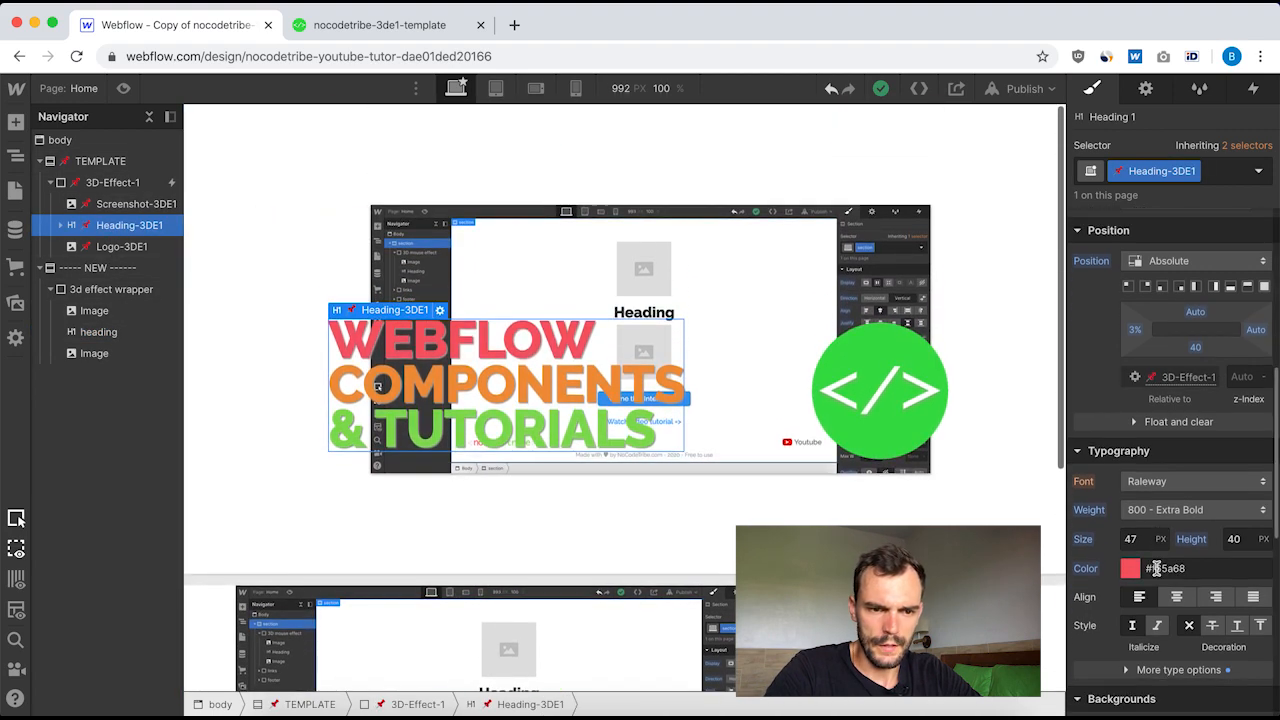
pyautogui.scroll(-2, 1182, 530)
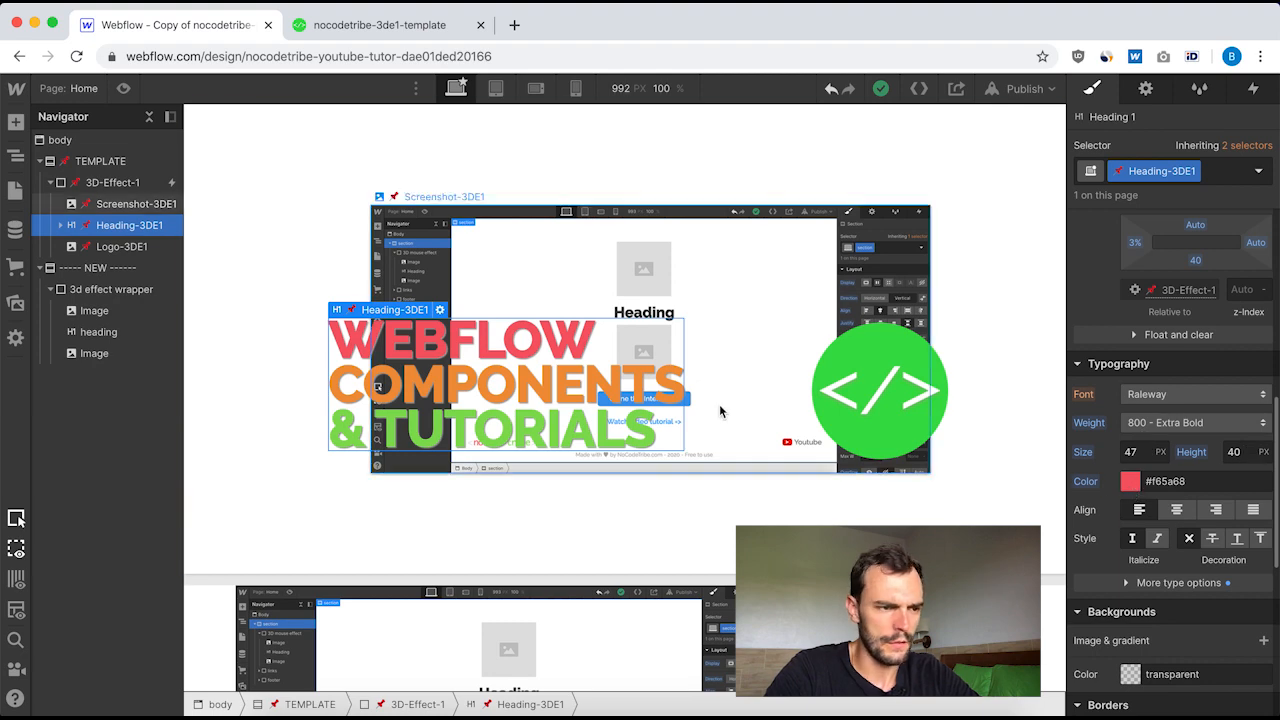
pyautogui.click(112, 336)
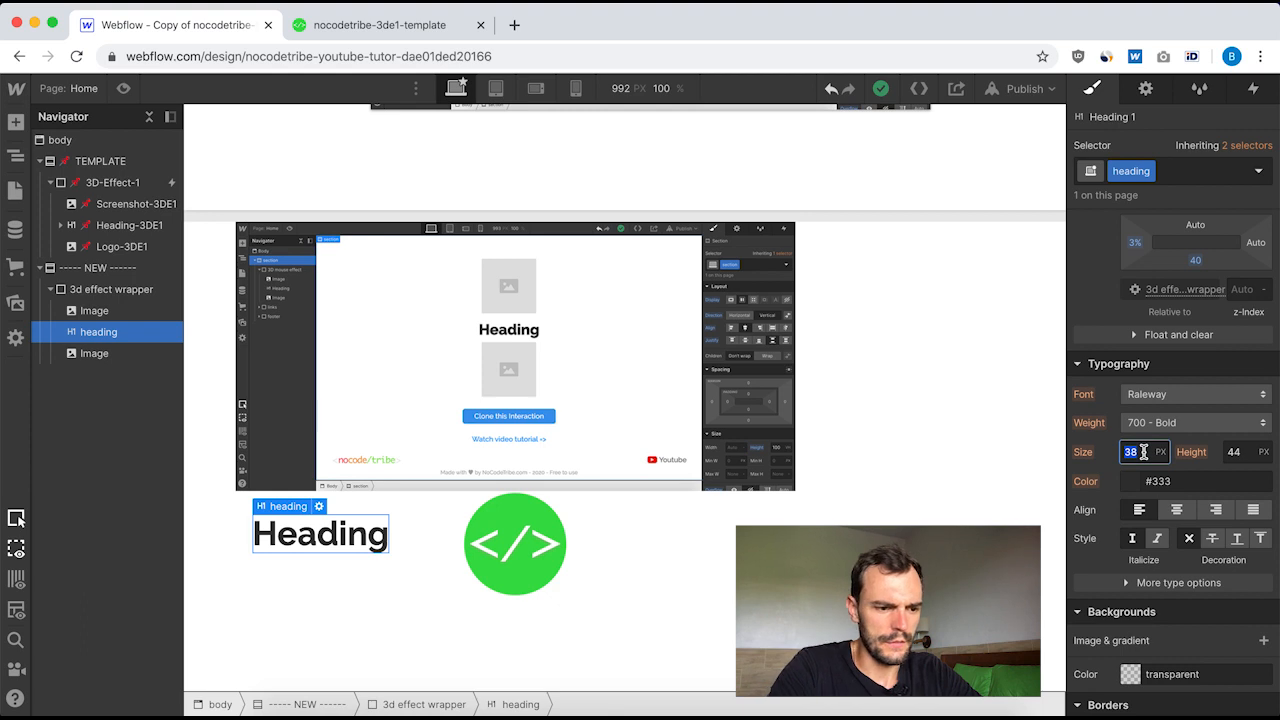
pyautogui.click(1252, 452)
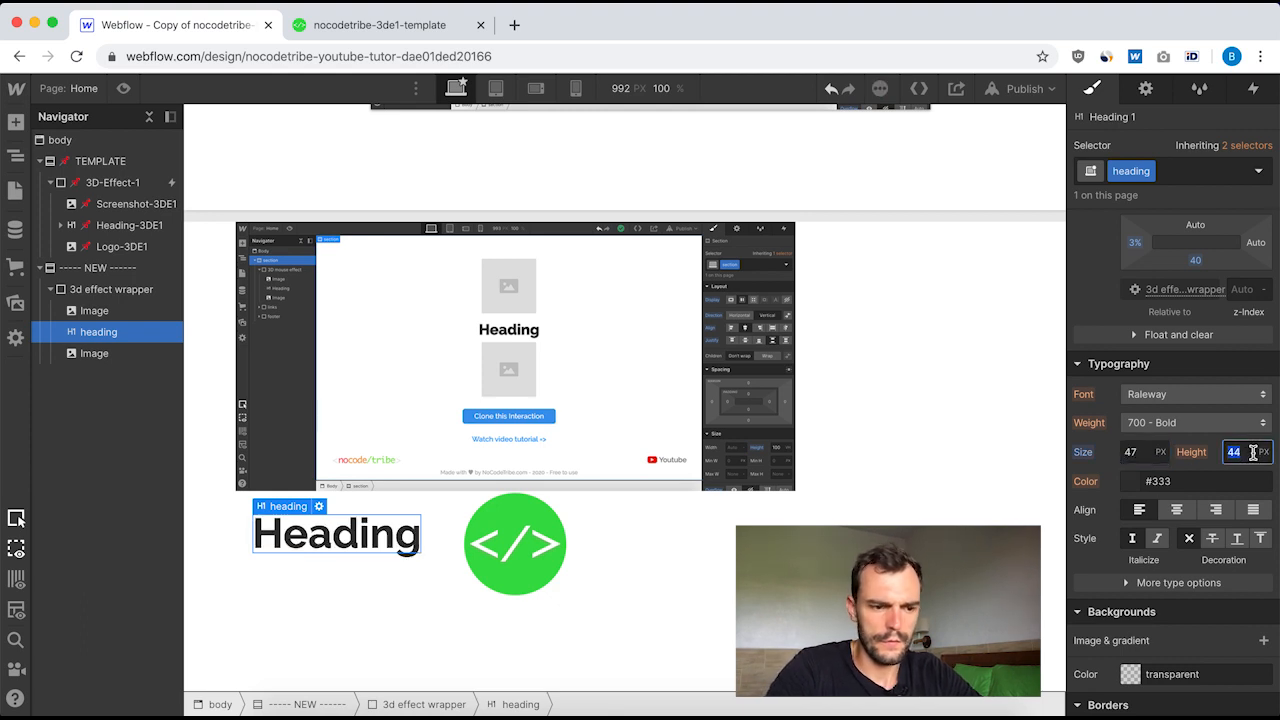
pyautogui.write('40')
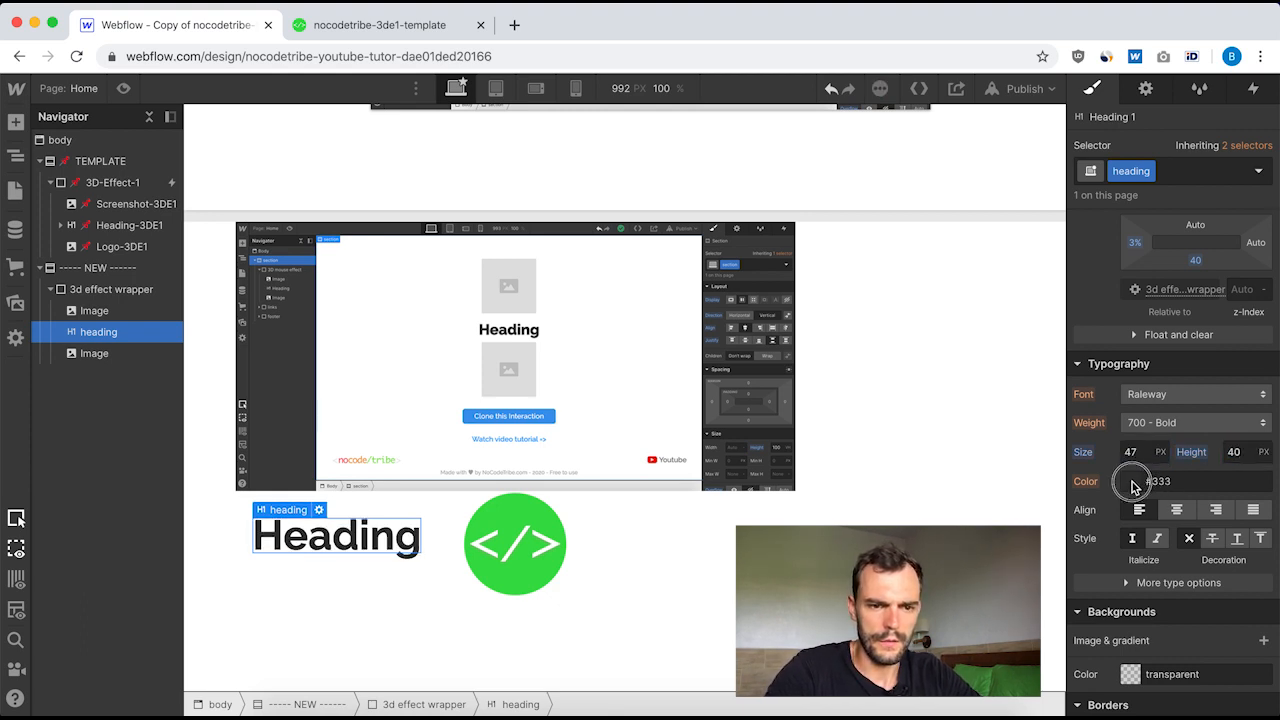
pyautogui.click(1132, 484)
pyautogui.click(1108, 449)
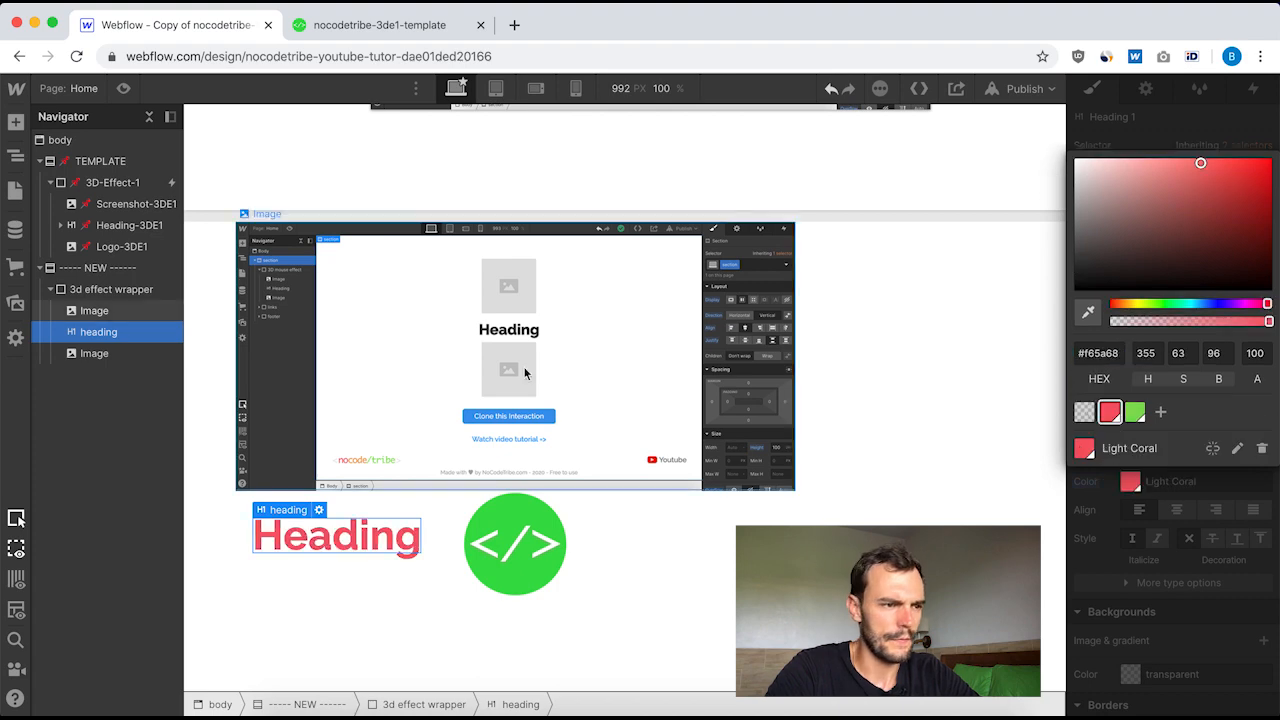
# - Following Heading-3DE1's additional type settings, set the new heading's letter spacing to -1 px and its capitalization to all uppercase
pyautogui.click(114, 223)
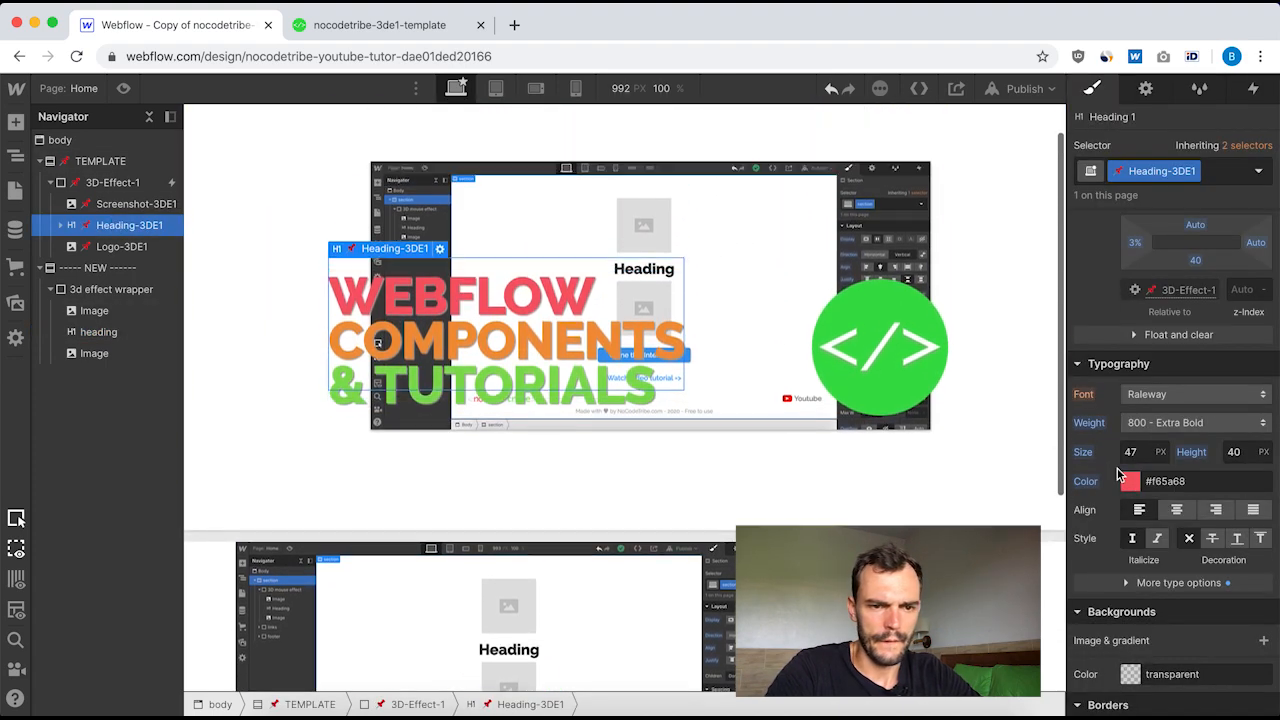
pyautogui.scroll(-3, 1166, 455)
pyautogui.scroll(-2, 1166, 455)
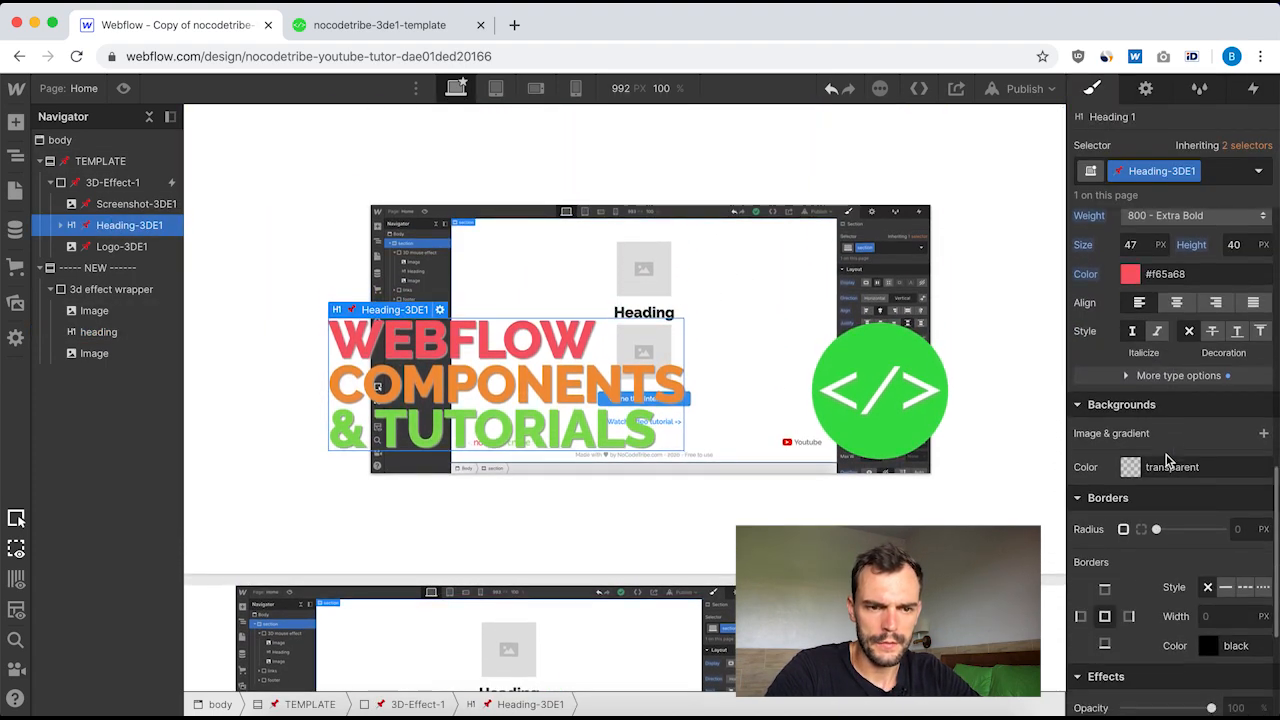
pyautogui.click(1126, 376)
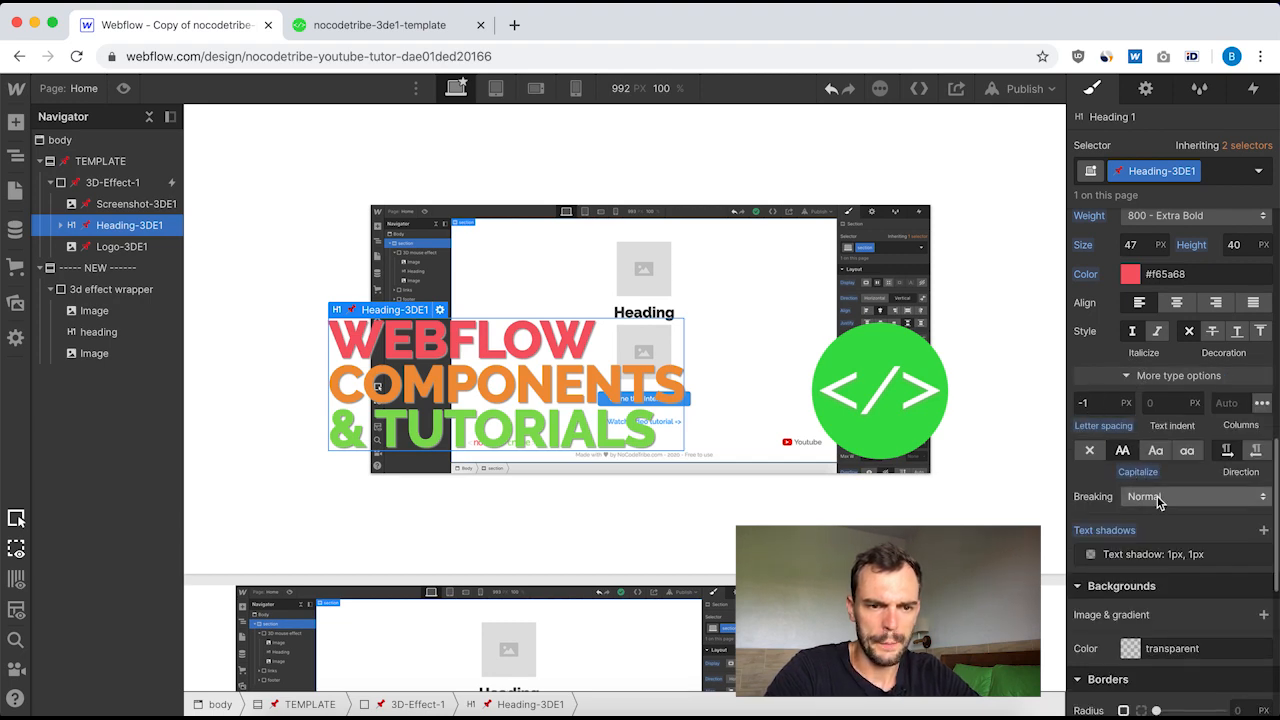
pyautogui.scroll(-1, 1158, 500)
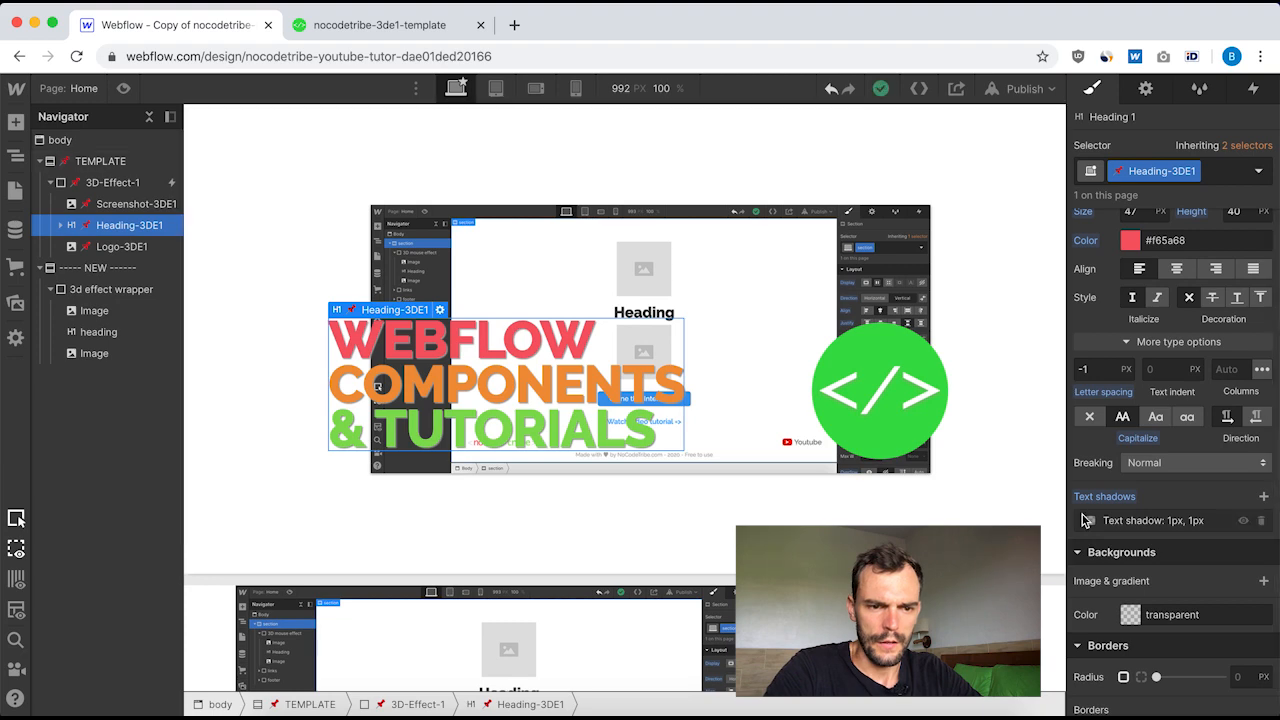
pyautogui.scroll(-5, 661, 456)
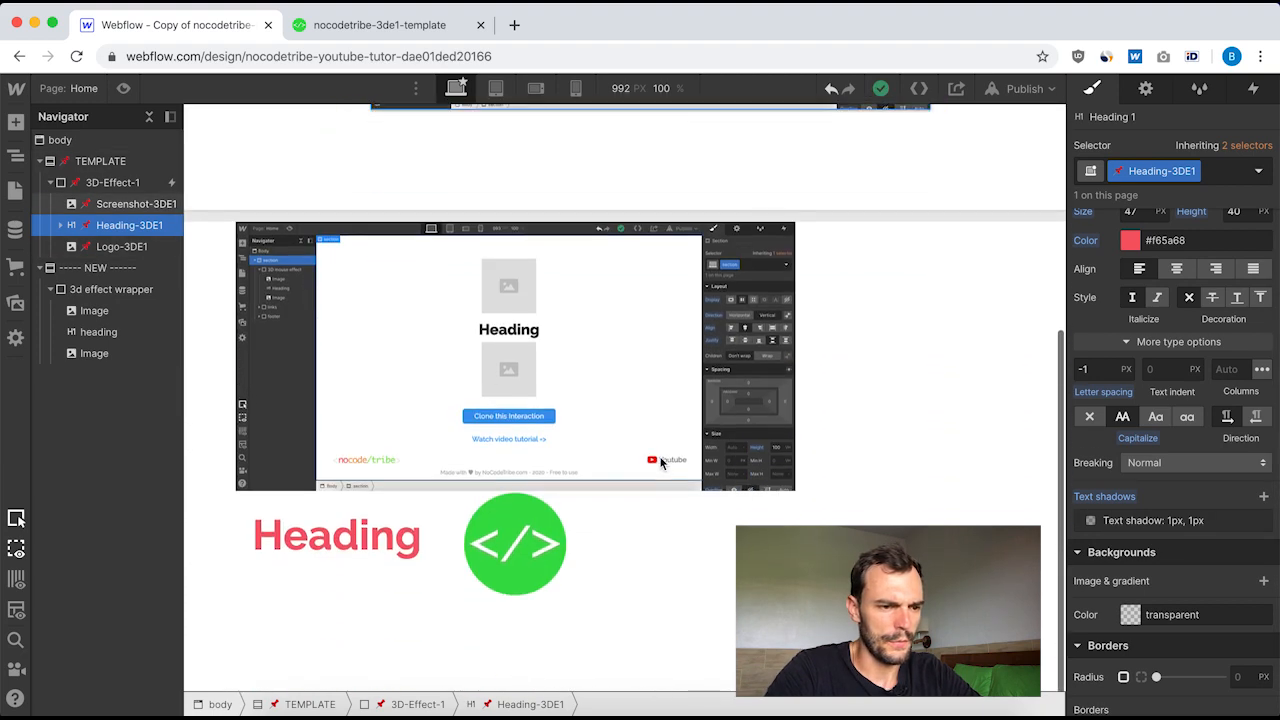
pyautogui.click(392, 540)
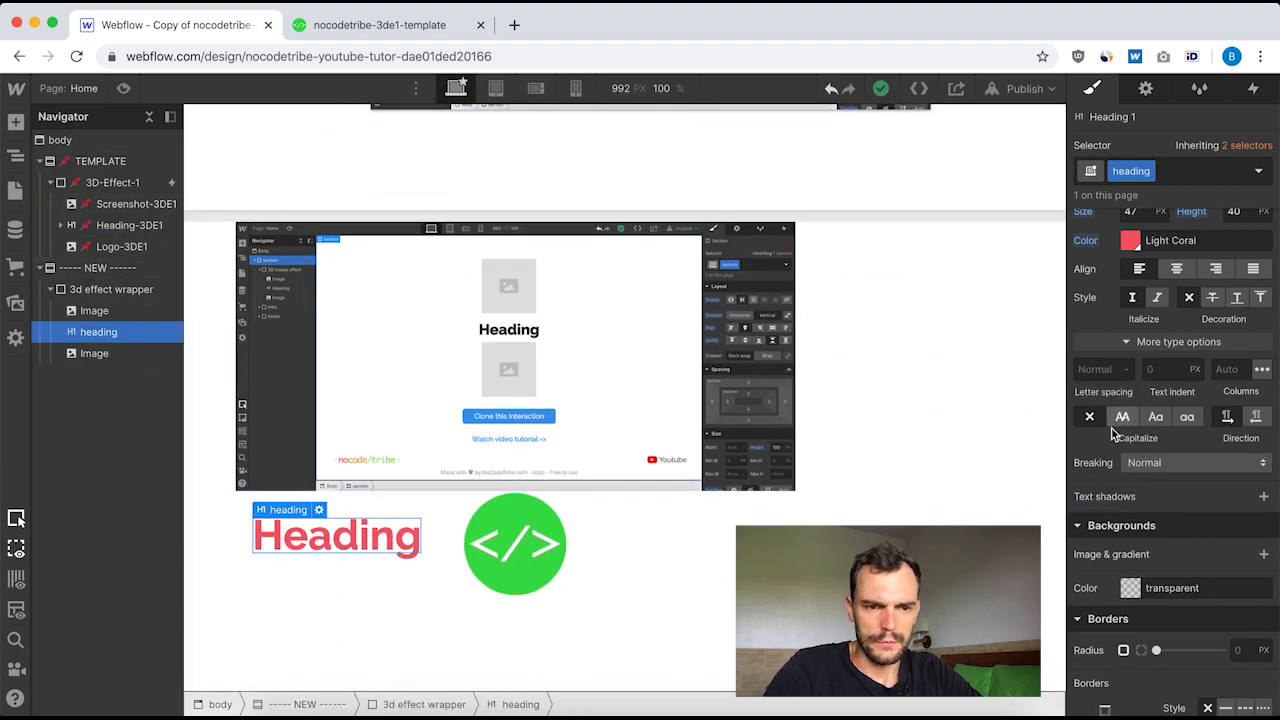
pyautogui.scroll(1, 1125, 370)
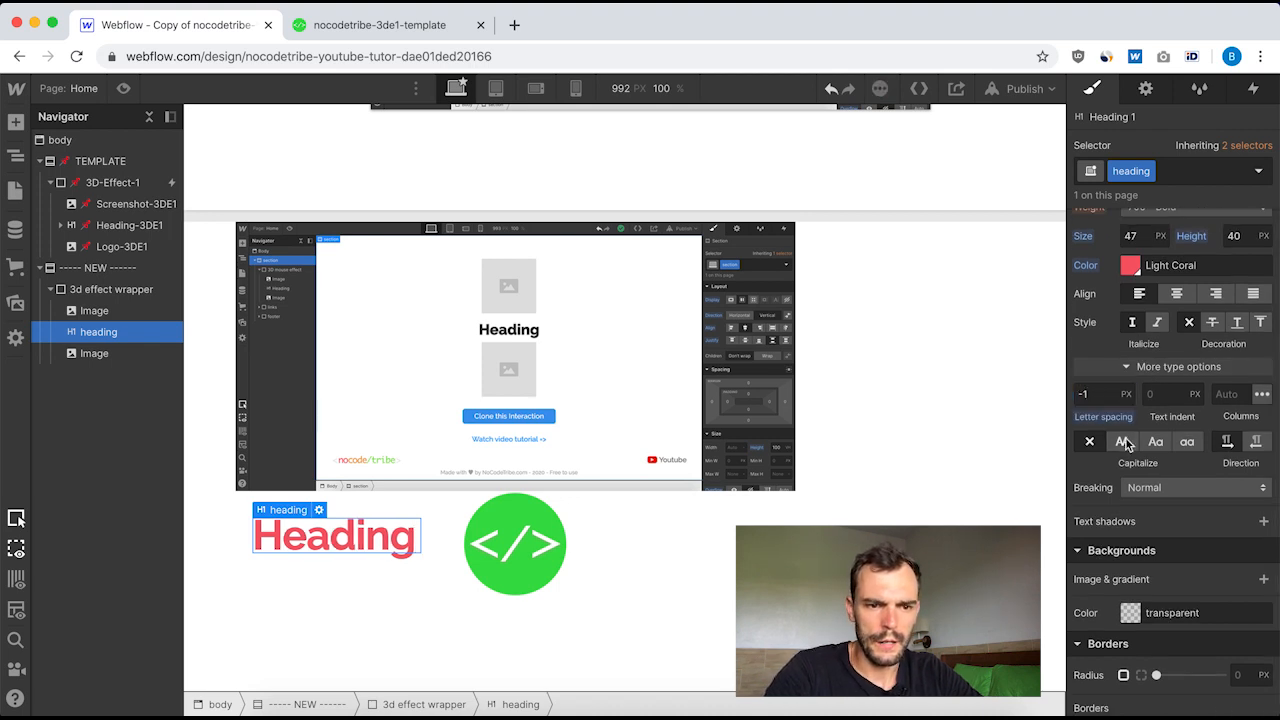
pyautogui.click(1122, 441)
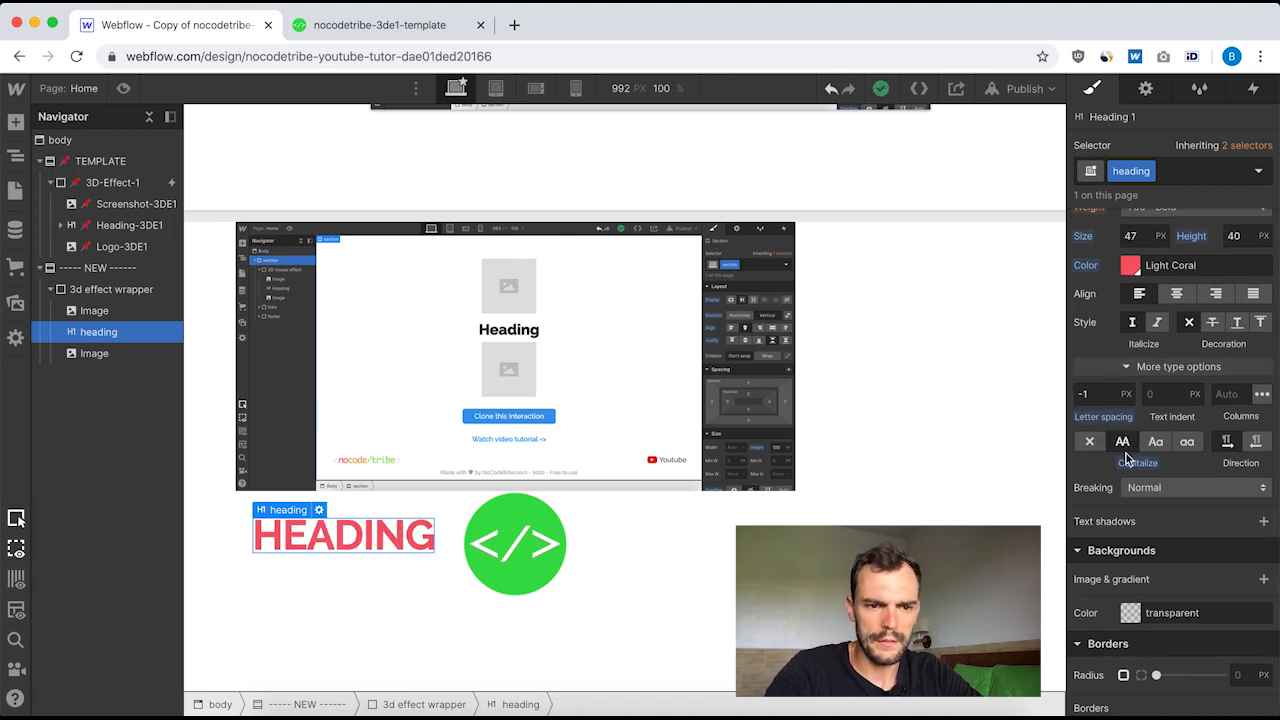
# - Add a text shadow to the new heading and set the shadow color to grey #a3a3a3
pyautogui.click(1264, 521)
pyautogui.click(1127, 670)
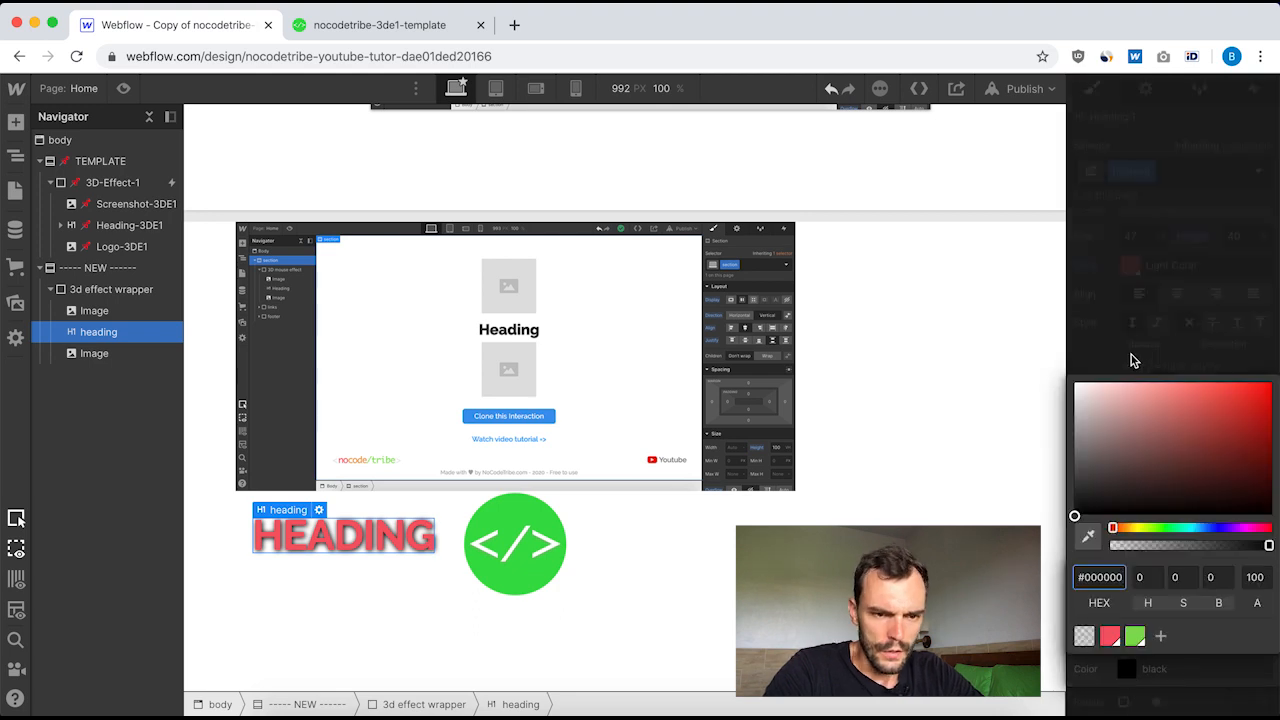
pyautogui.moveTo(1103, 414); pyautogui.dragTo(1033, 439)
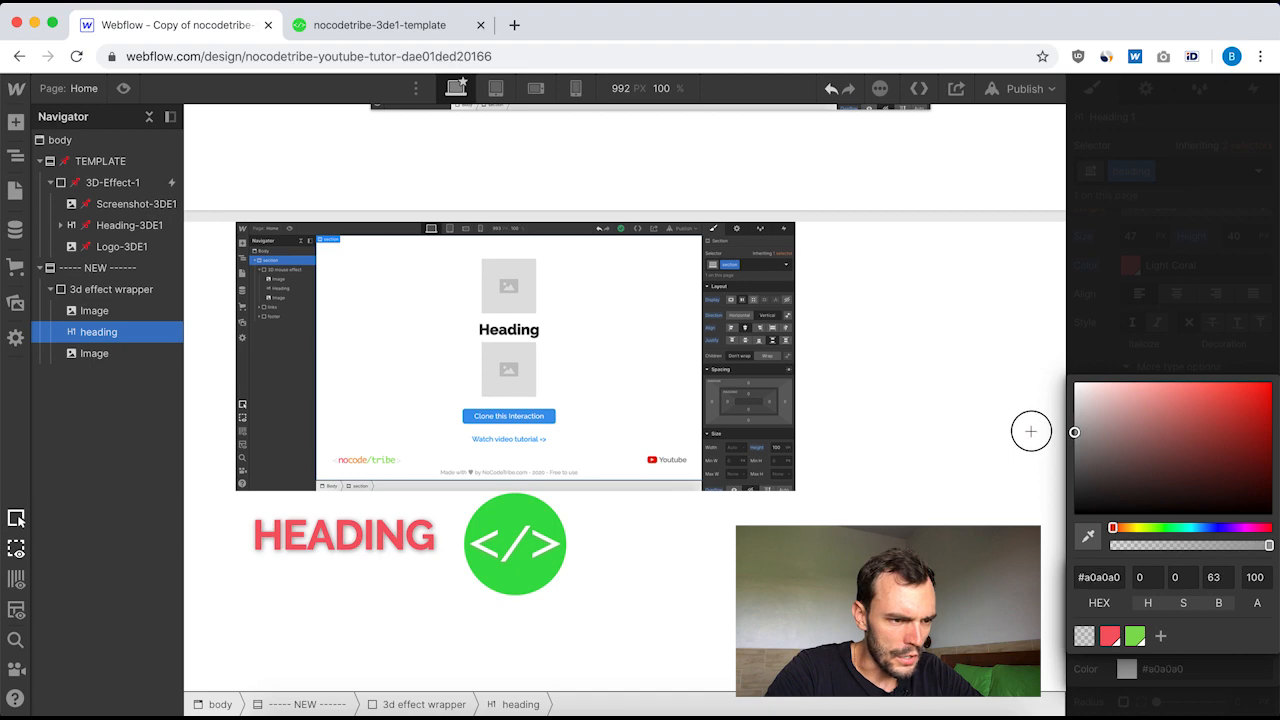
pyautogui.moveTo(1031, 430); pyautogui.dragTo(1033, 435)
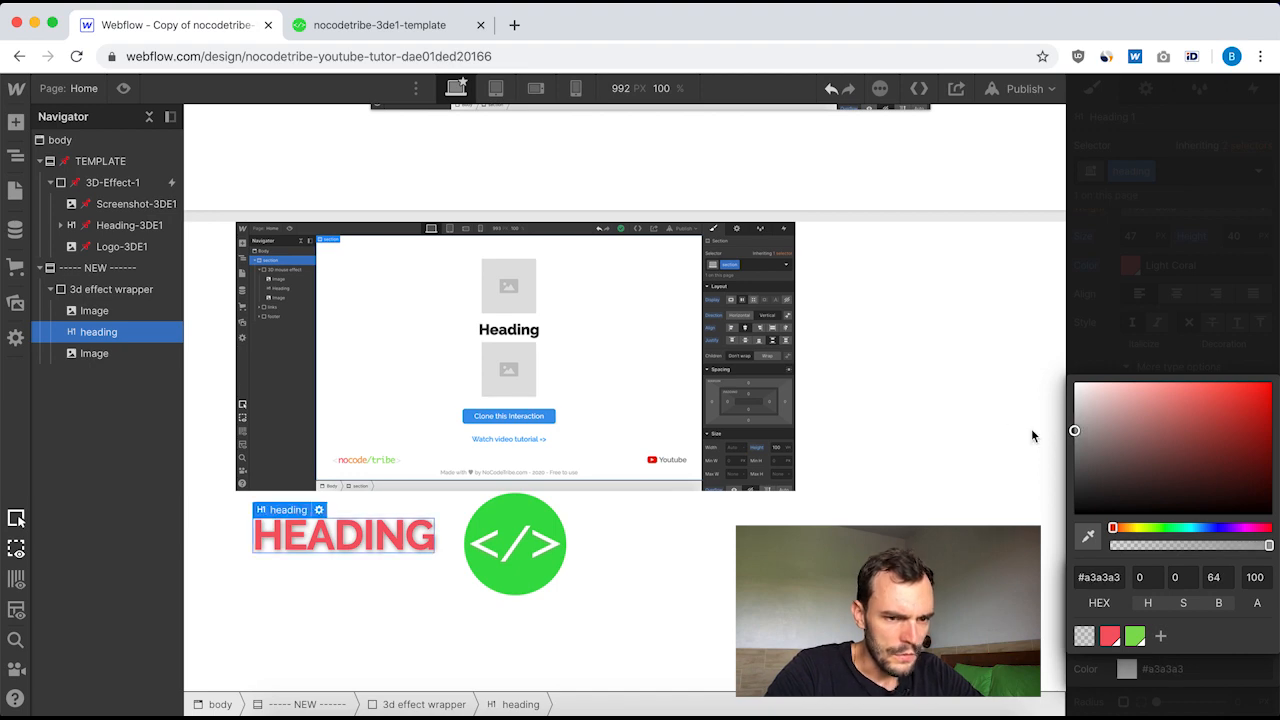
pyautogui.click(1225, 343)
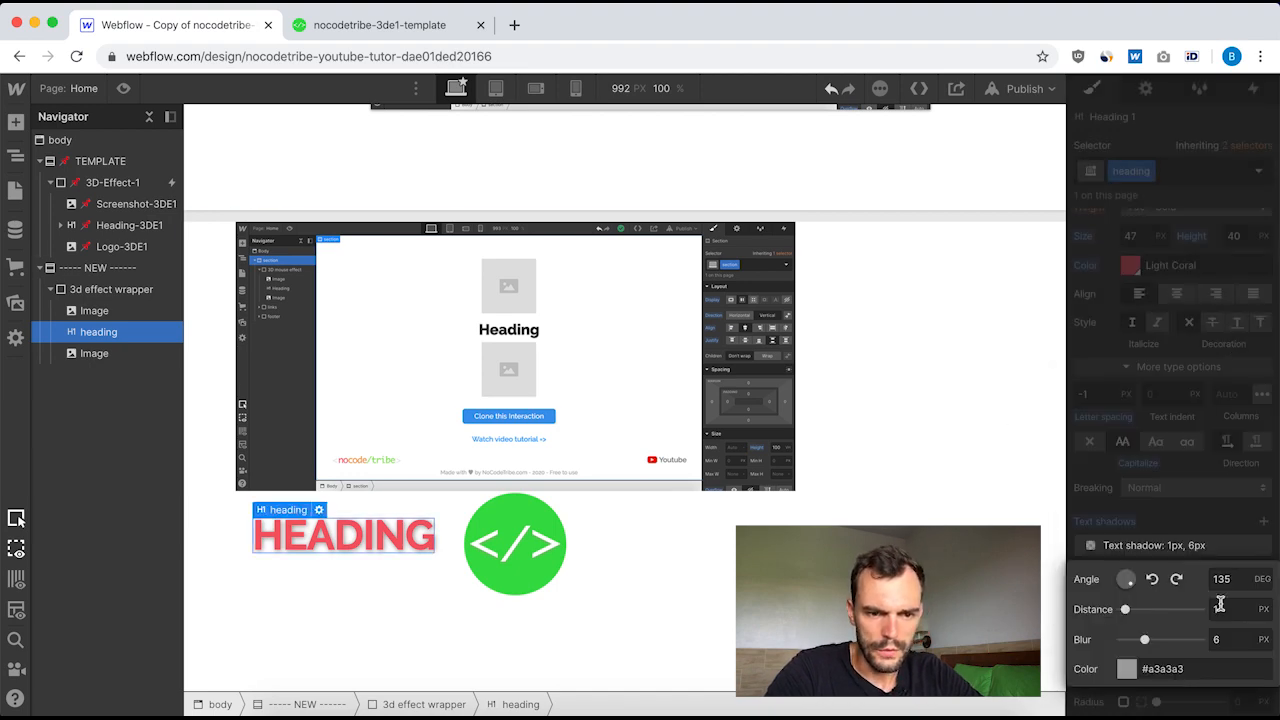
# - Check the text shadow settings of the template's Heading-3DE1 and set the new heading's shadow blur to 1 px
pyautogui.click(120, 225)
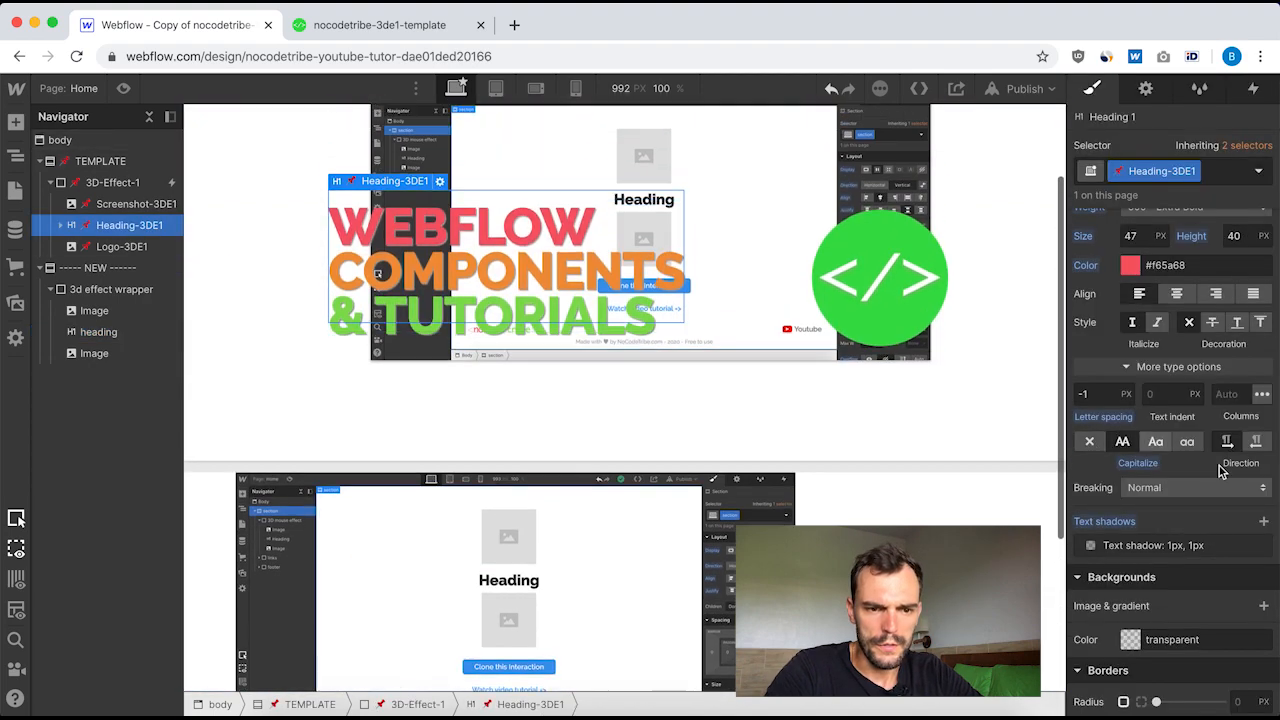
pyautogui.click(1188, 545)
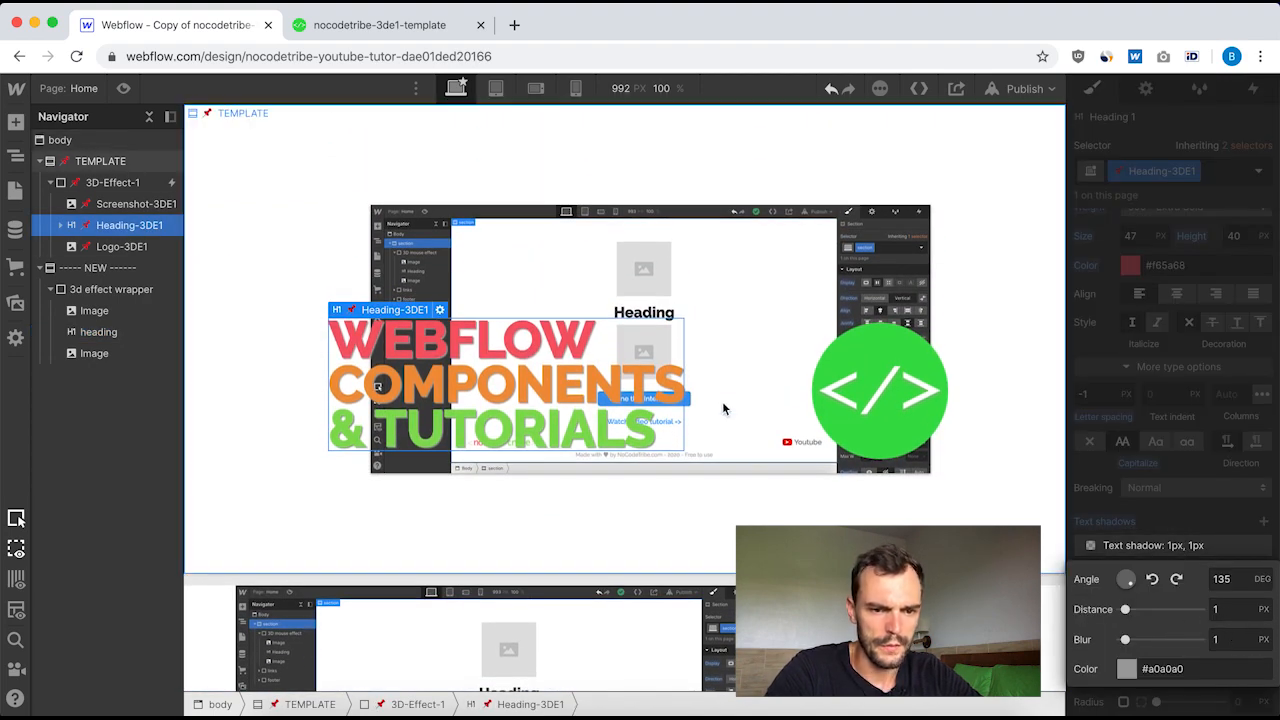
pyautogui.click(100, 332)
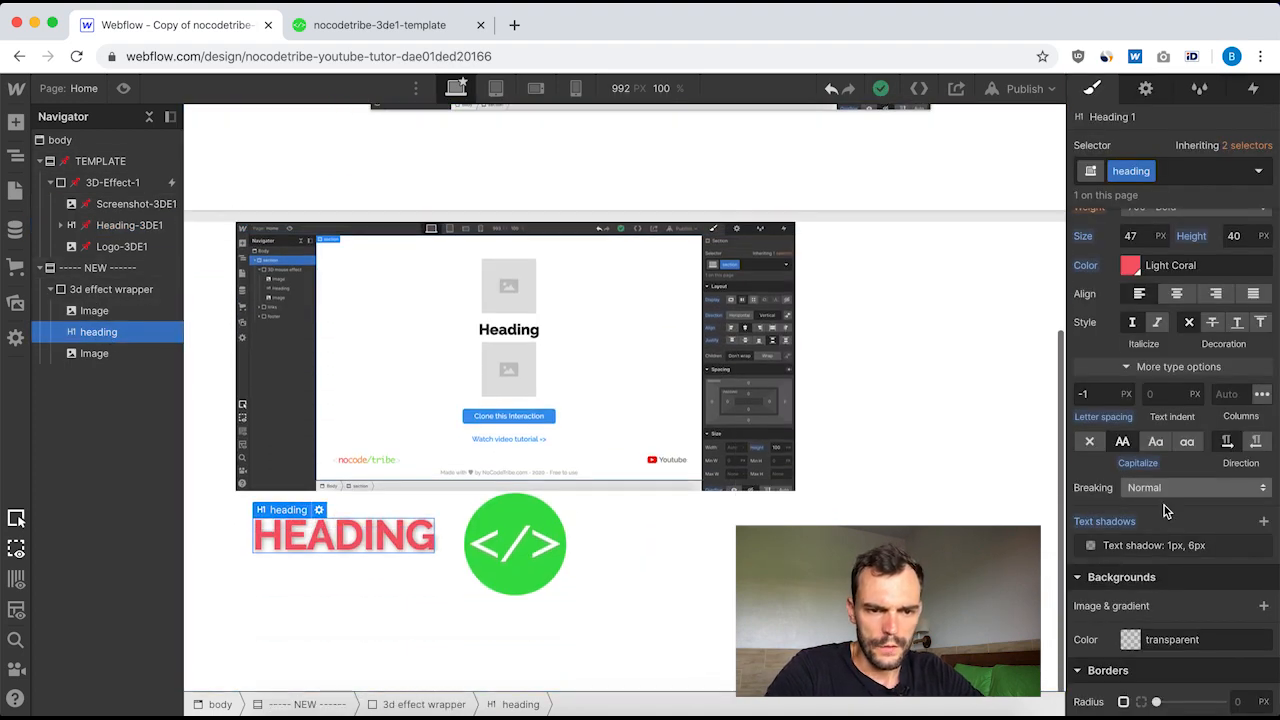
pyautogui.click(1170, 548)
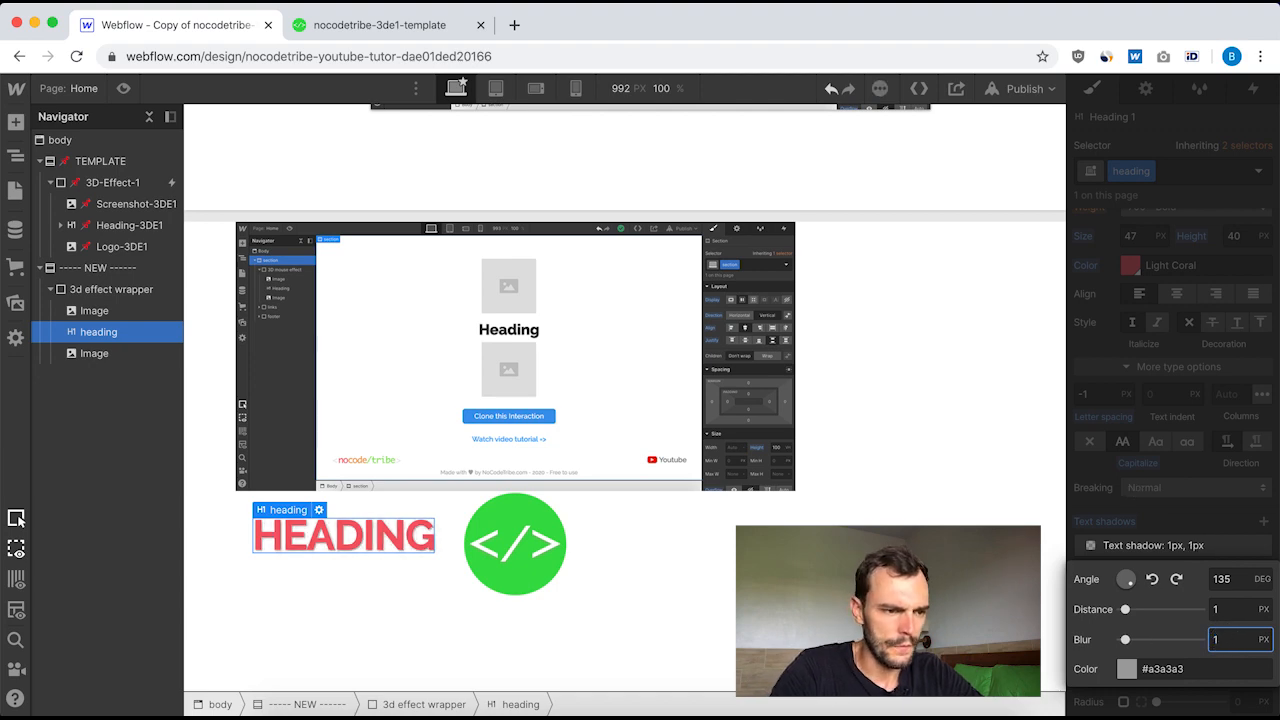
pyautogui.scroll(3, 903, 409)
pyautogui.scroll(-3, 903, 409)
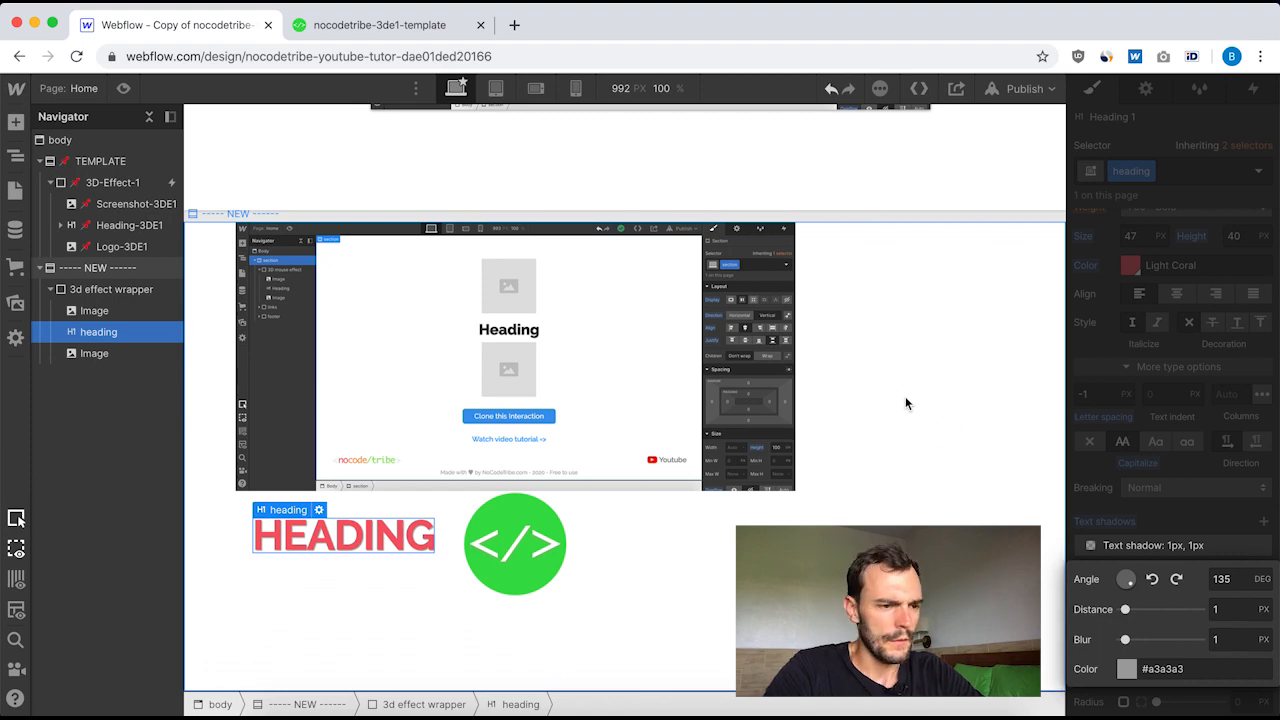
# - Replace the new heading's text with "WEBFLOW", "COMPONENTS" and "& TUTORIALS" on three separate lines, matching the template heading
pyautogui.click(905, 396)
pyautogui.scroll(2, 475, 365)
pyautogui.scroll(1, 474, 369)
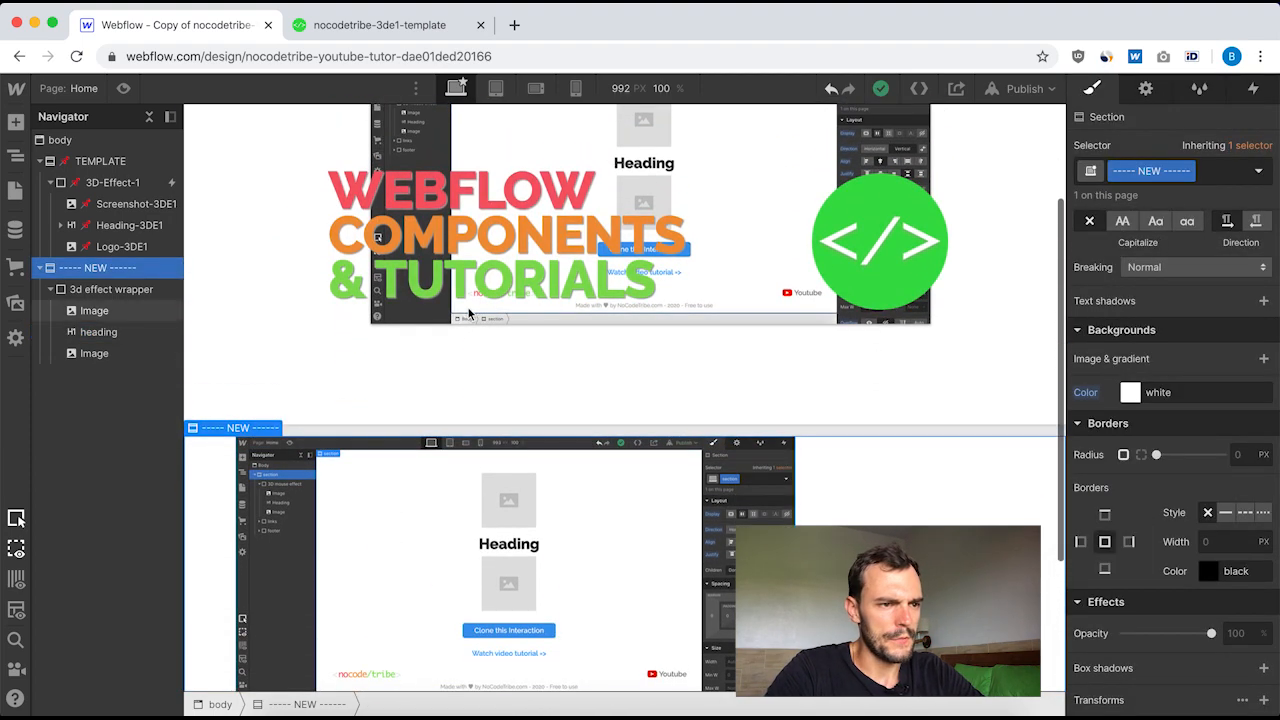
pyautogui.scroll(-3, 412, 540)
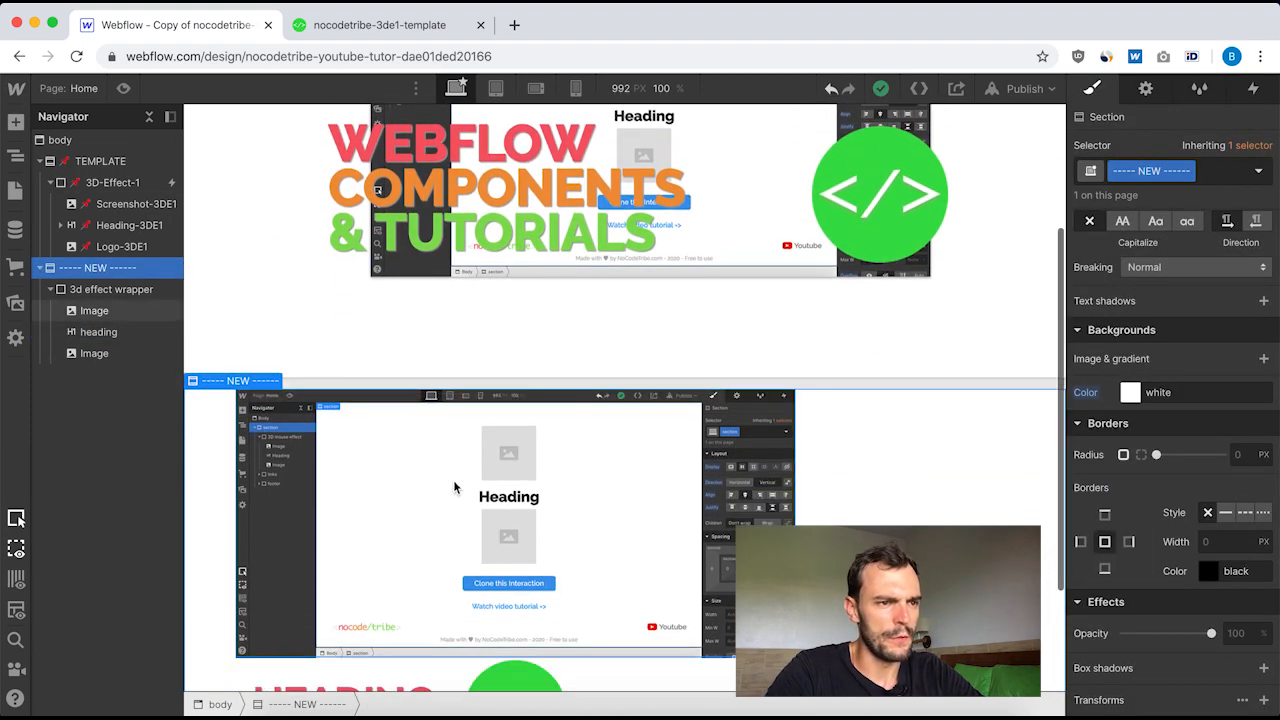
pyautogui.scroll(2, 453, 482)
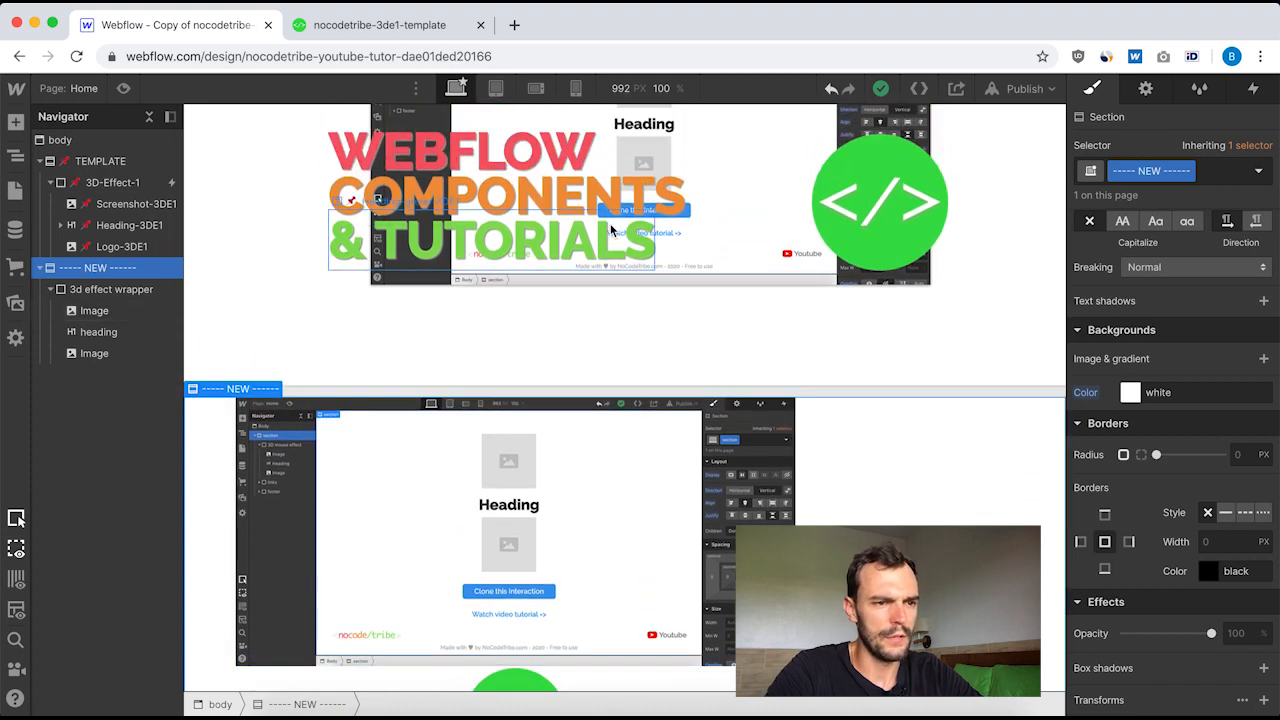
pyautogui.scroll(-3, 610, 226)
pyautogui.doubleClick(340, 528)
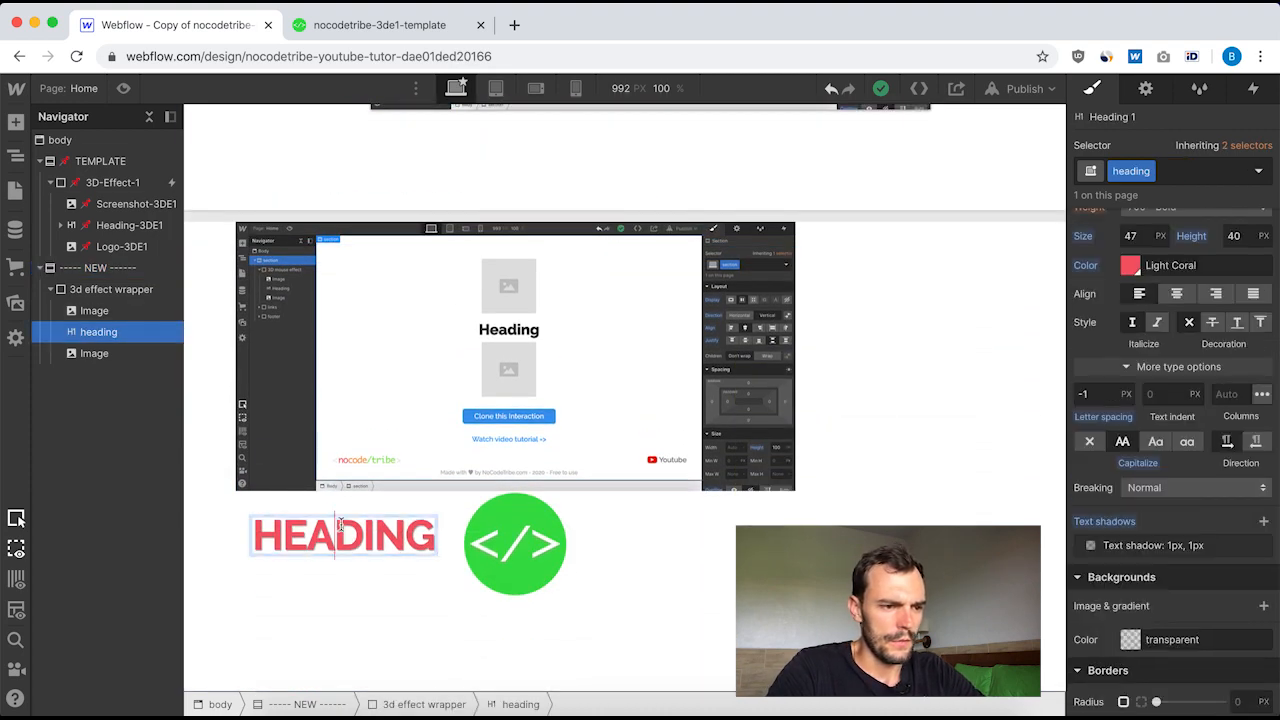
pyautogui.doubleClick(340, 528)
pyautogui.write('WE')
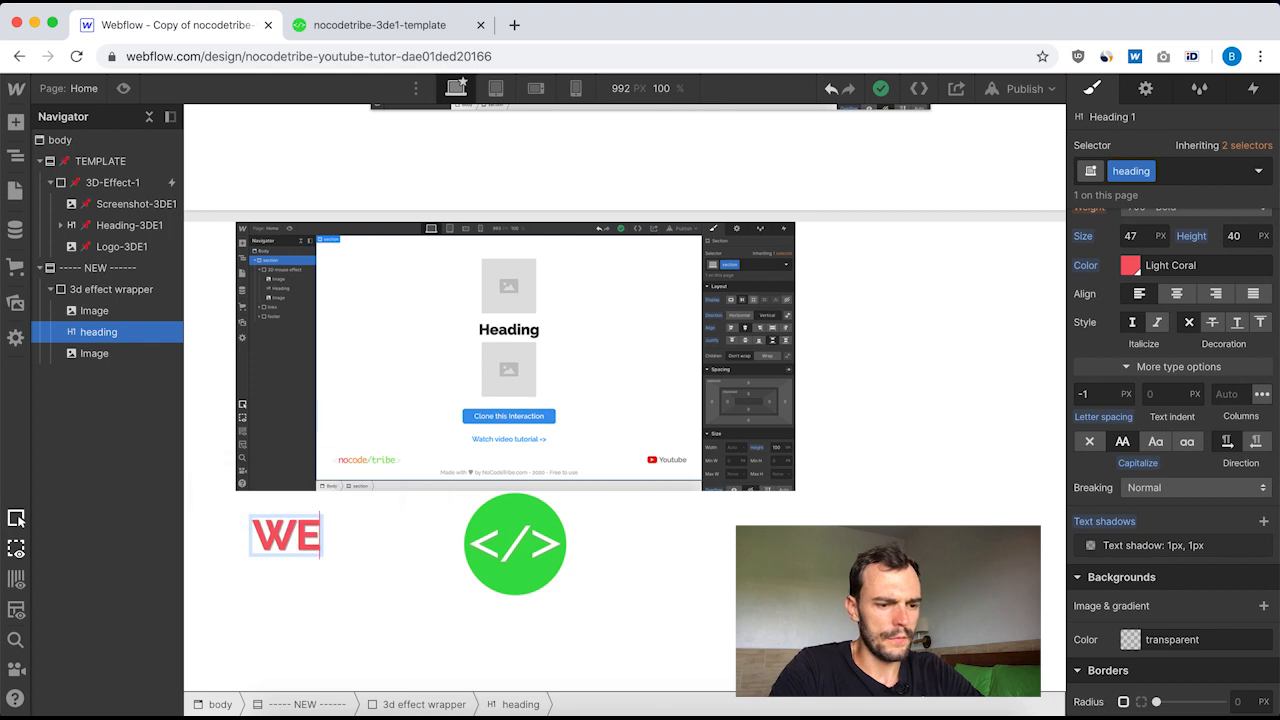
pyautogui.write('BFLOW')
pyautogui.hotkey('shift', 'Return')
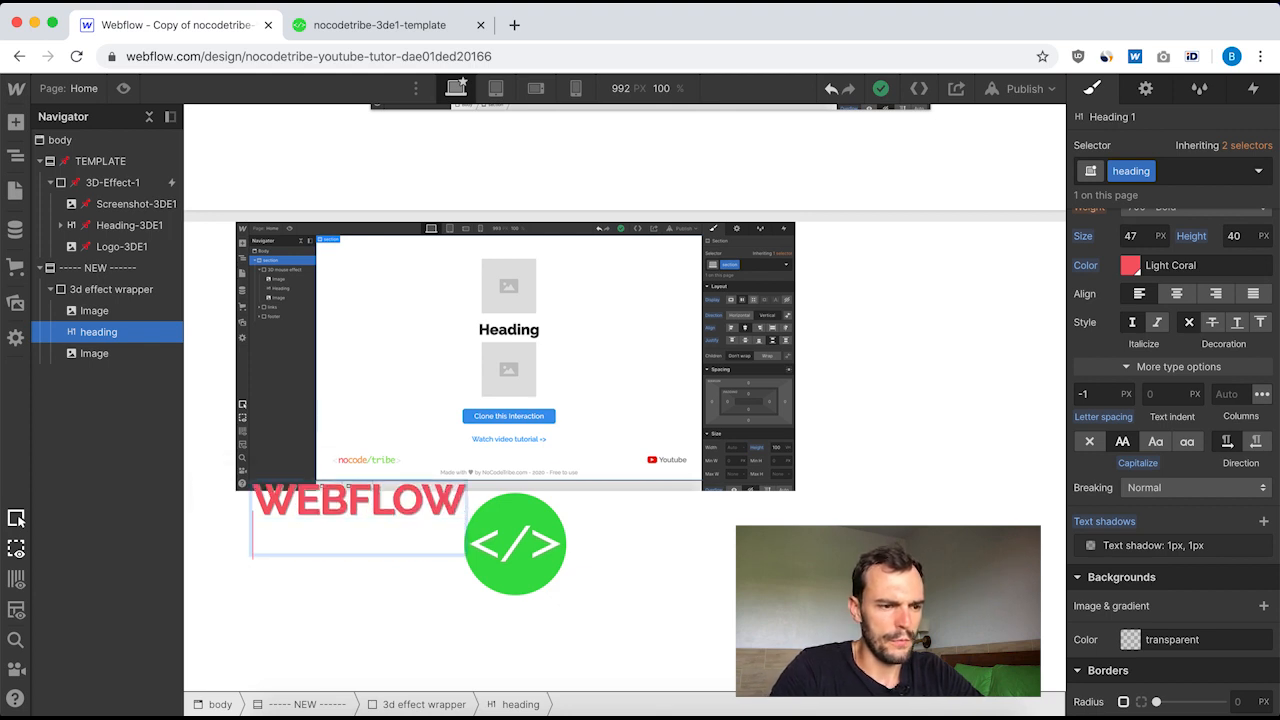
pyautogui.write('COMP')
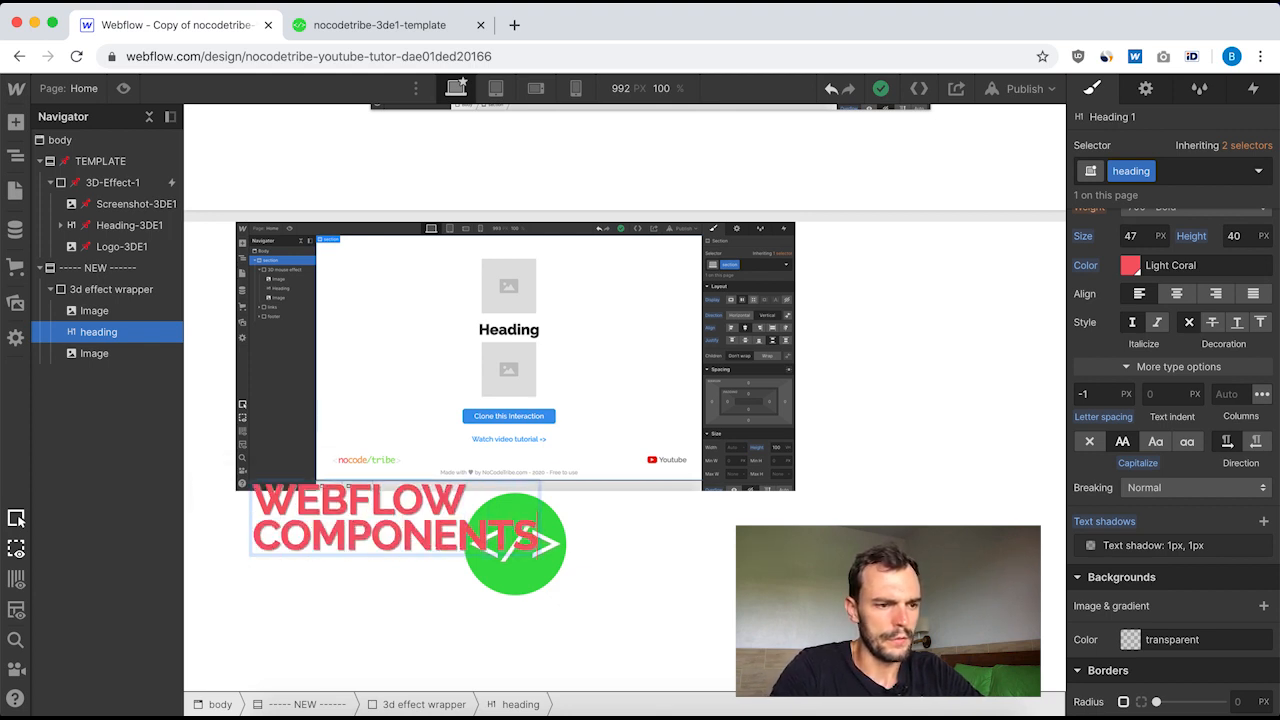
pyautogui.write('ONENTS')
pyautogui.hotkey('shift', 'Return')
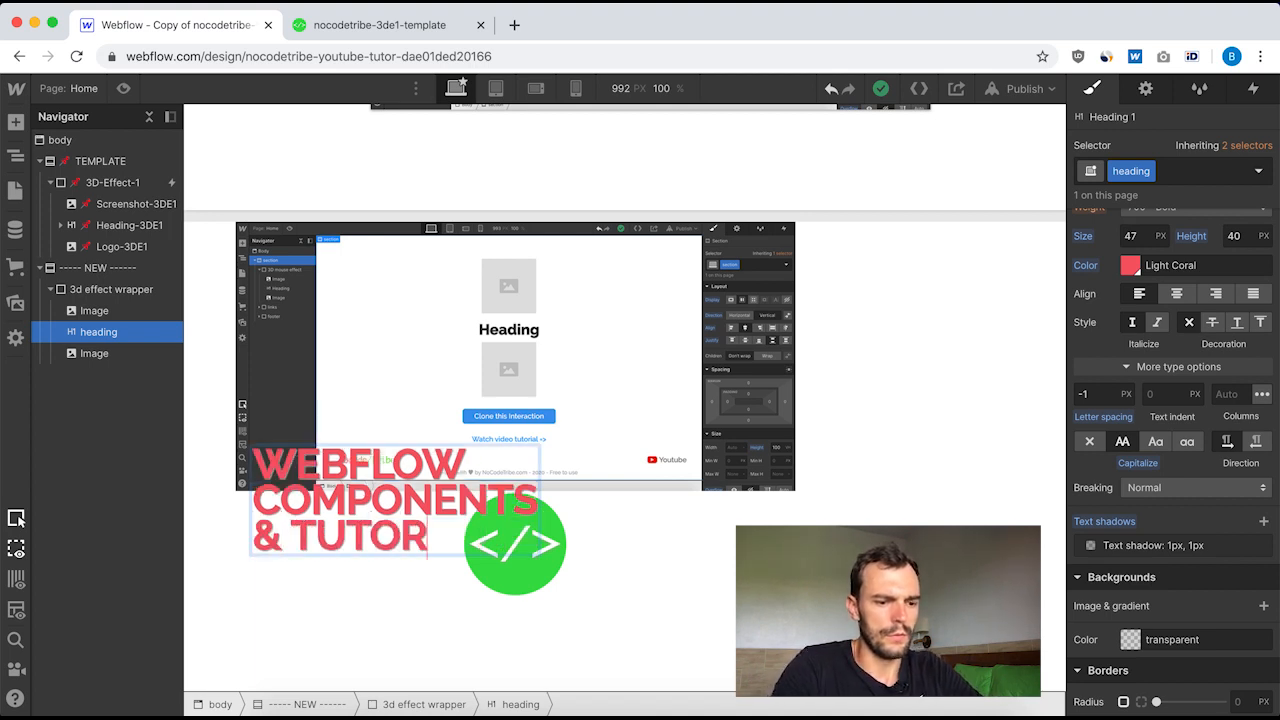
pyautogui.click(619, 343)
# - Wrap the word "COMPONENTS" in the new heading in its own text span
pyautogui.scroll(3, 565, 372)
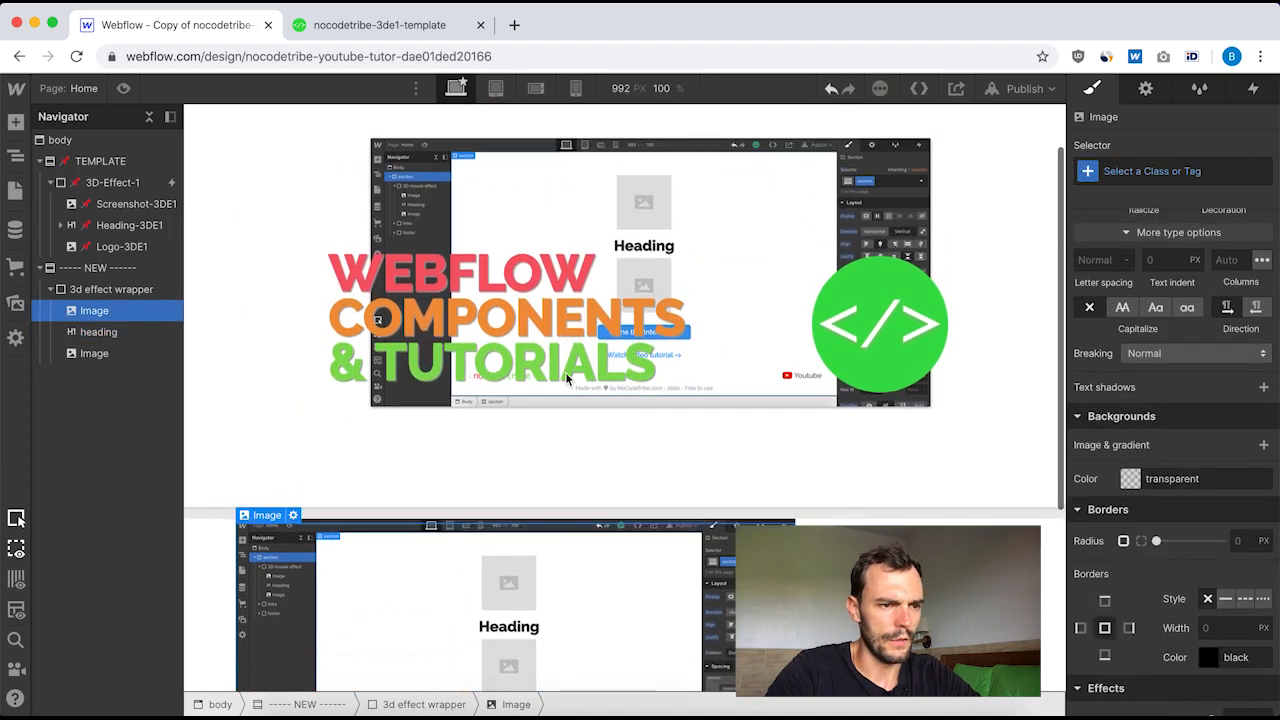
pyautogui.scroll(-3, 565, 372)
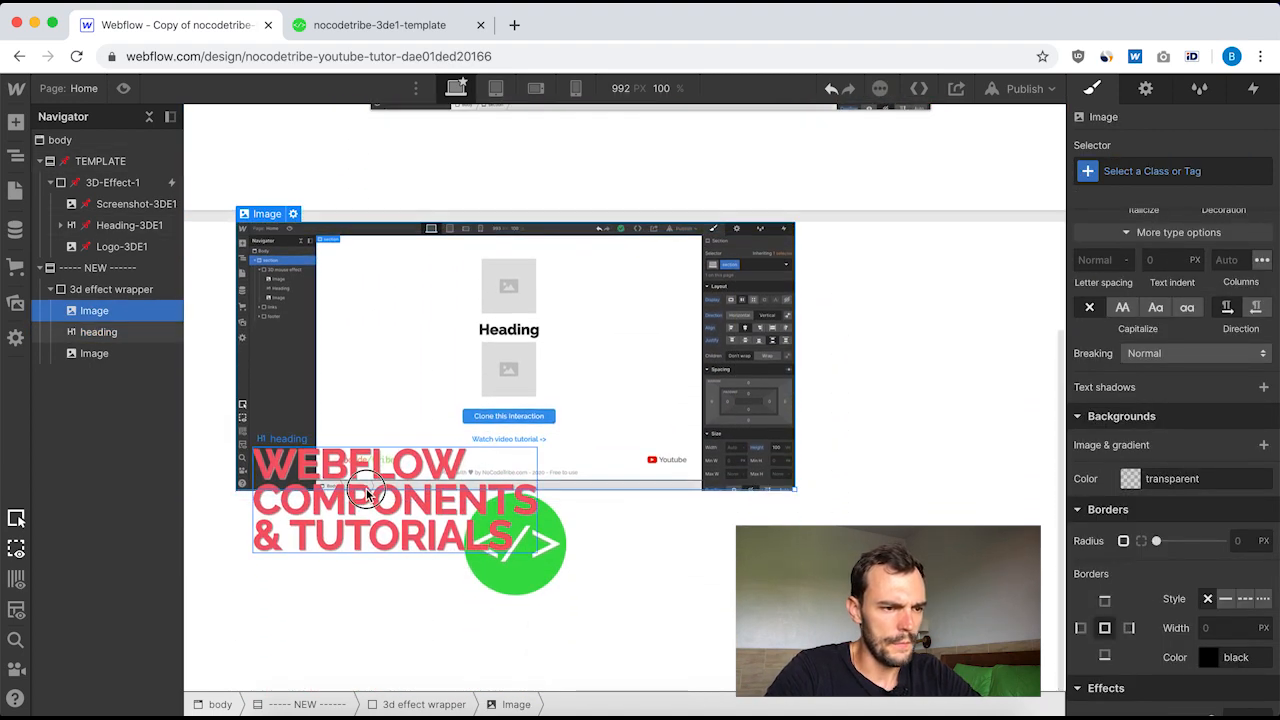
pyautogui.click(367, 493)
pyautogui.scroll(3, 474, 350)
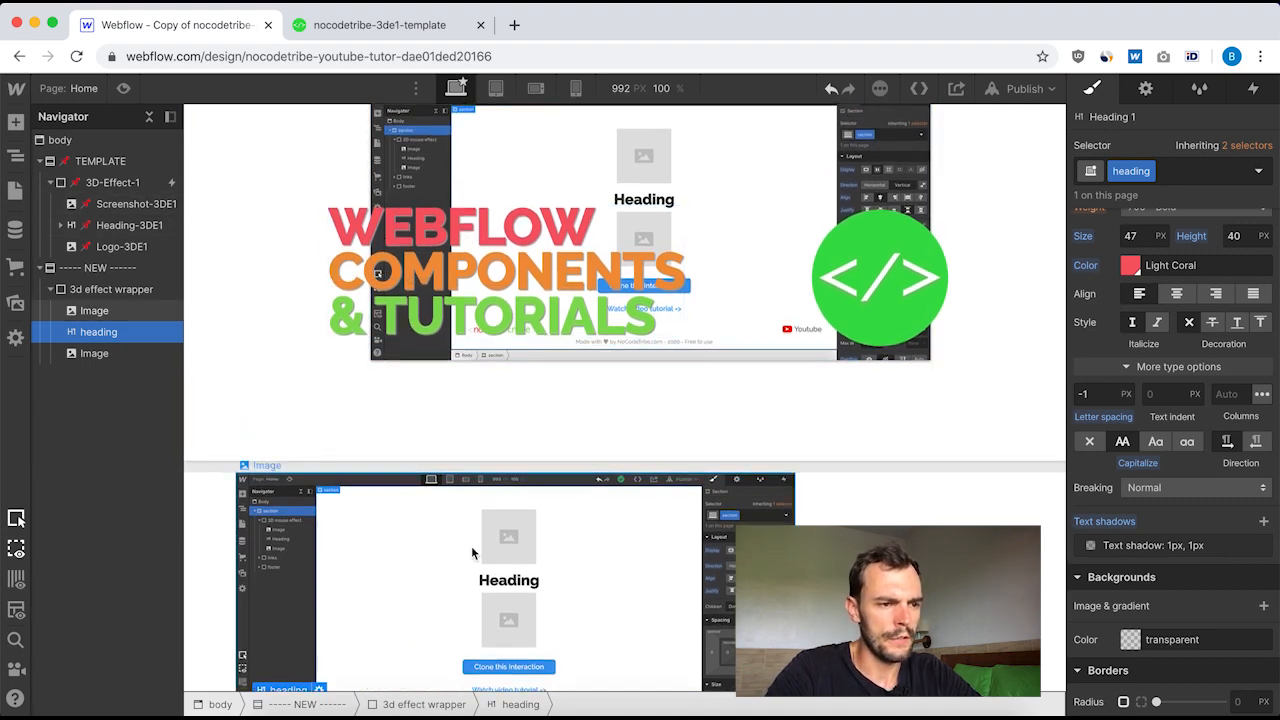
pyautogui.scroll(-3, 471, 546)
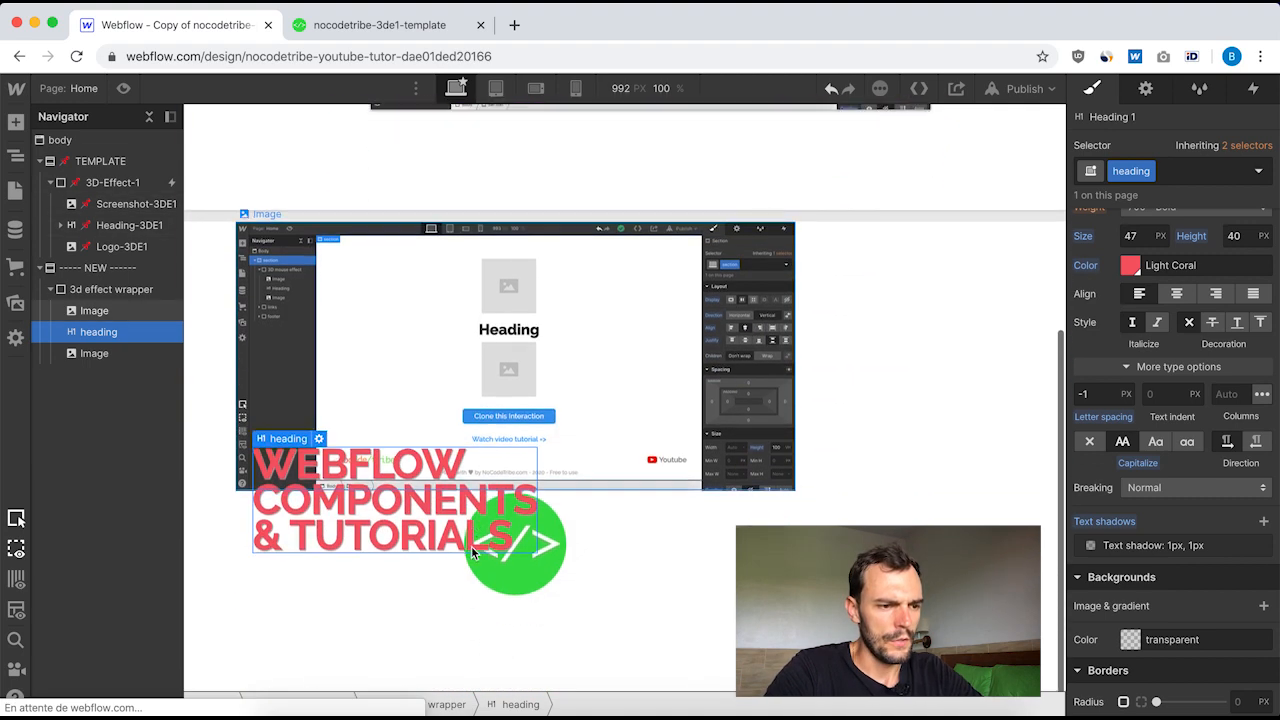
pyautogui.doubleClick(359, 497)
pyautogui.moveTo(268, 500); pyautogui.dragTo(532, 492)
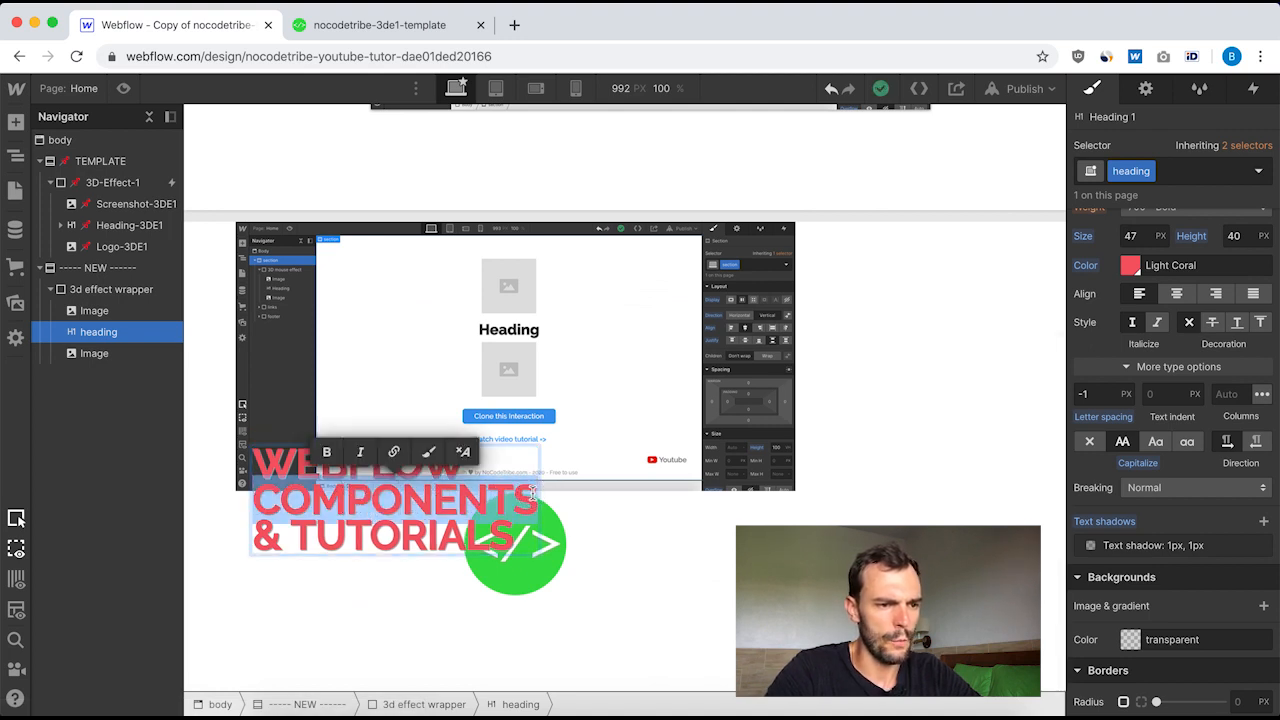
pyautogui.click(429, 453)
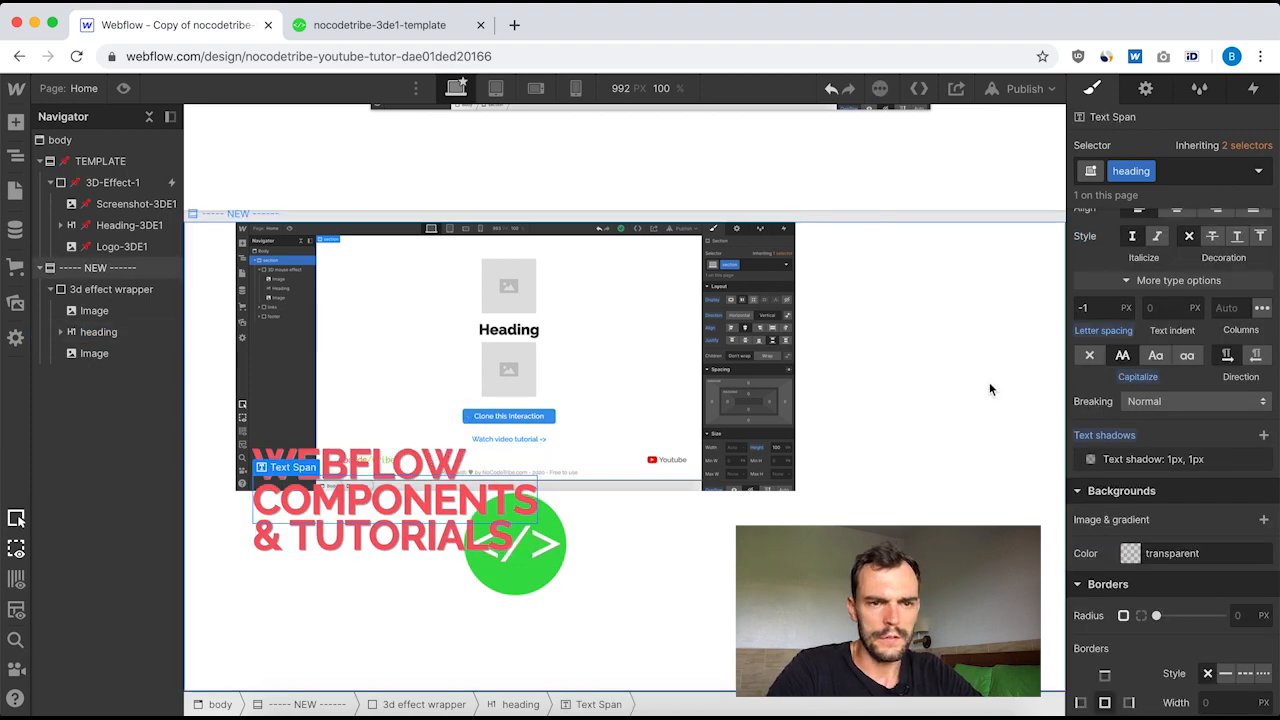
pyautogui.click(441, 497)
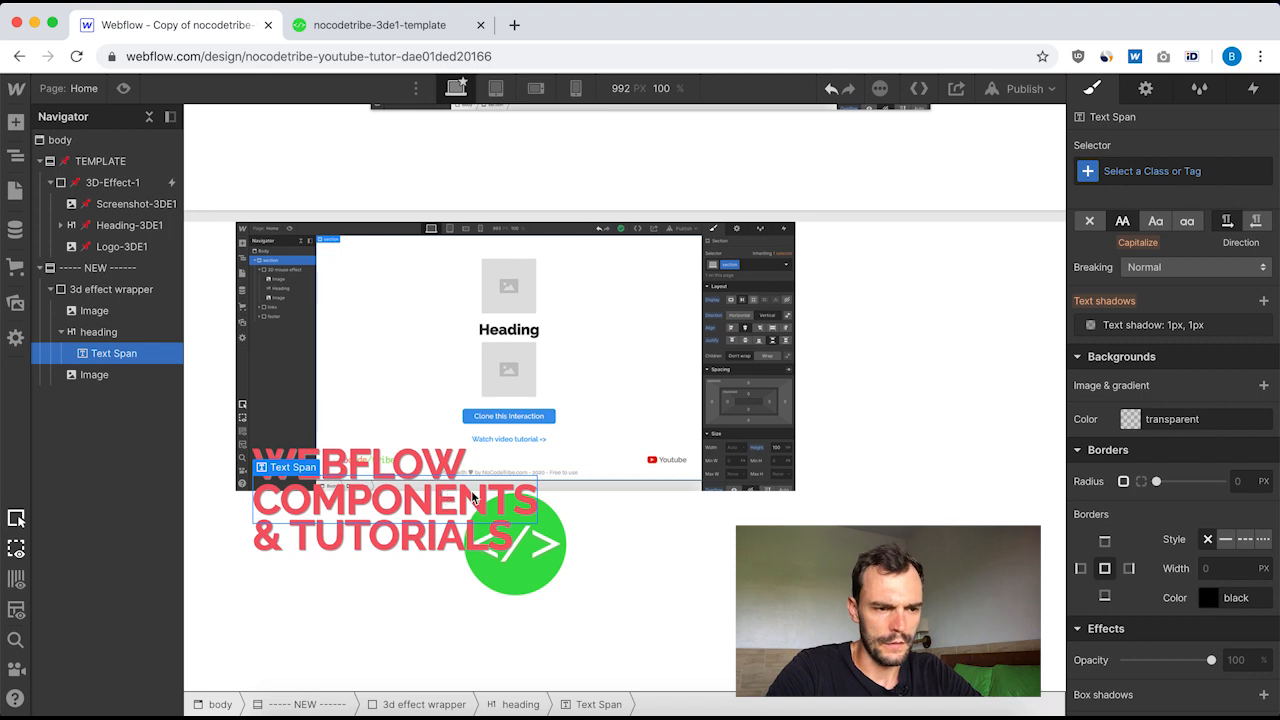
# - Assign a new class named "heading orange" to the "COMPONENTS" text span in the new heading
pyautogui.click(1128, 168)
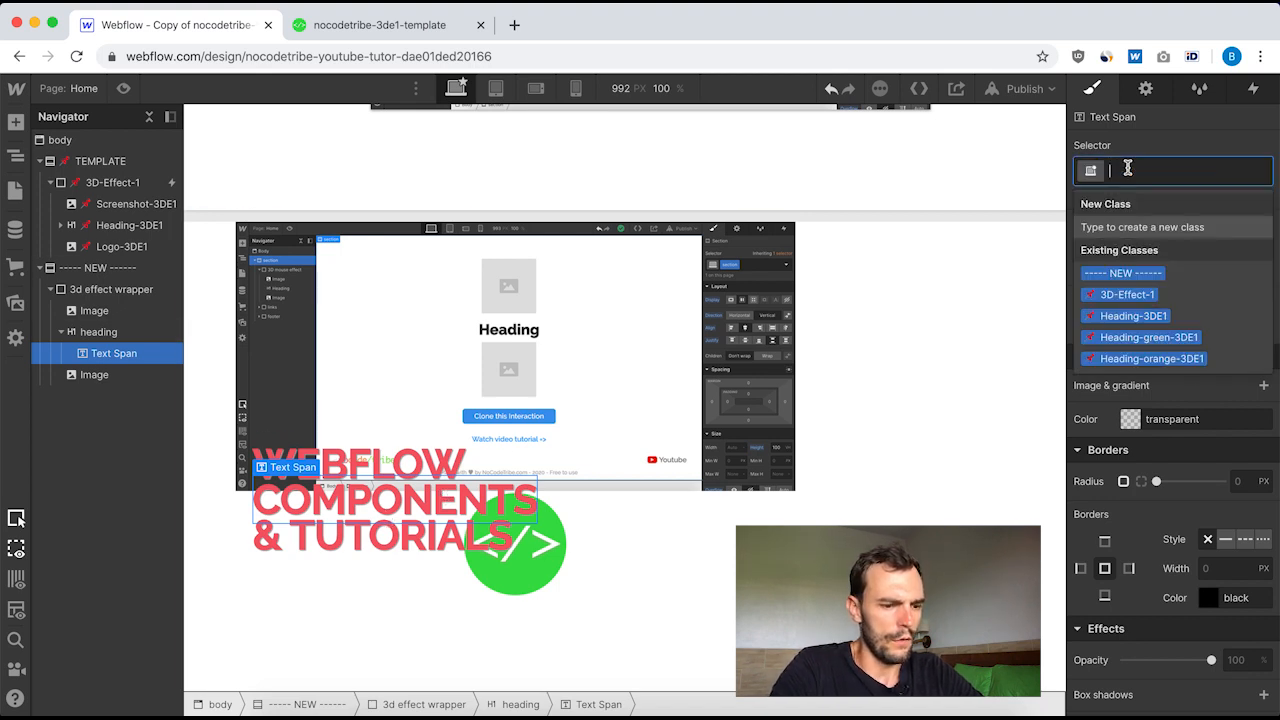
pyautogui.write('heading oiran')
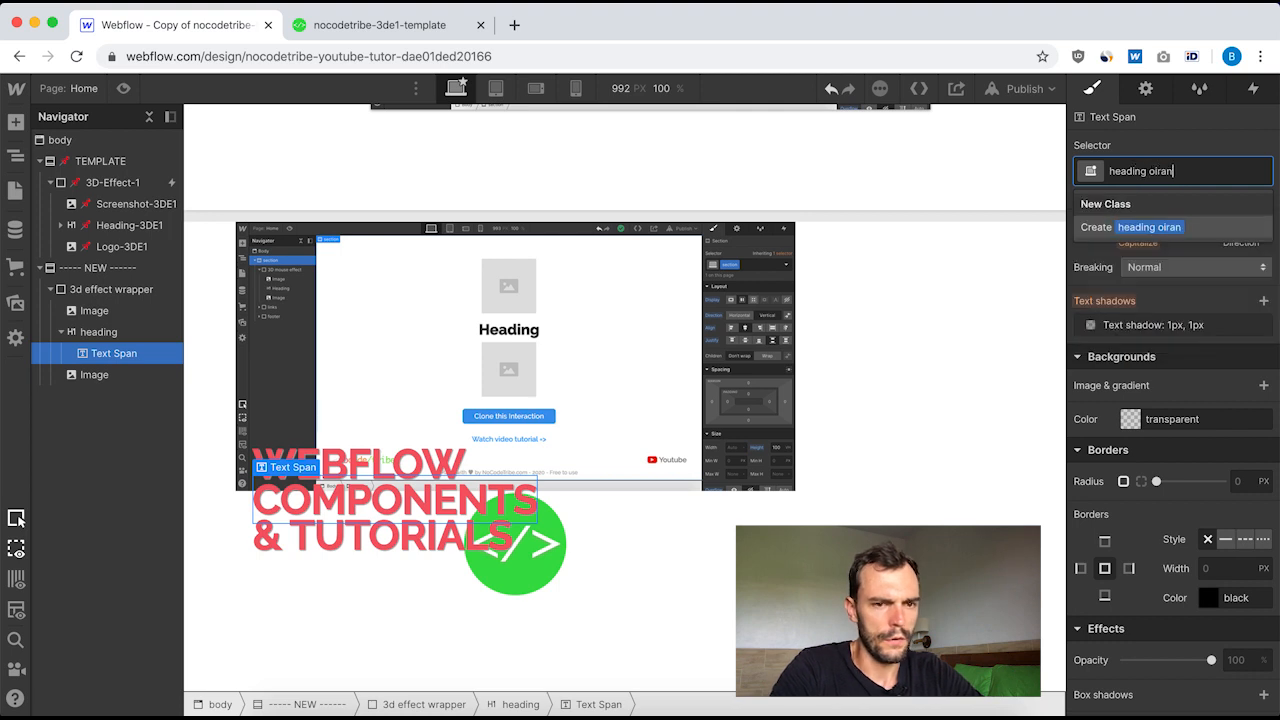
pyautogui.press('BackSpace')
pyautogui.press('BackSpace')
pyautogui.press('BackSpace')
pyautogui.press('BackSpace')
pyautogui.press('BackSpace')
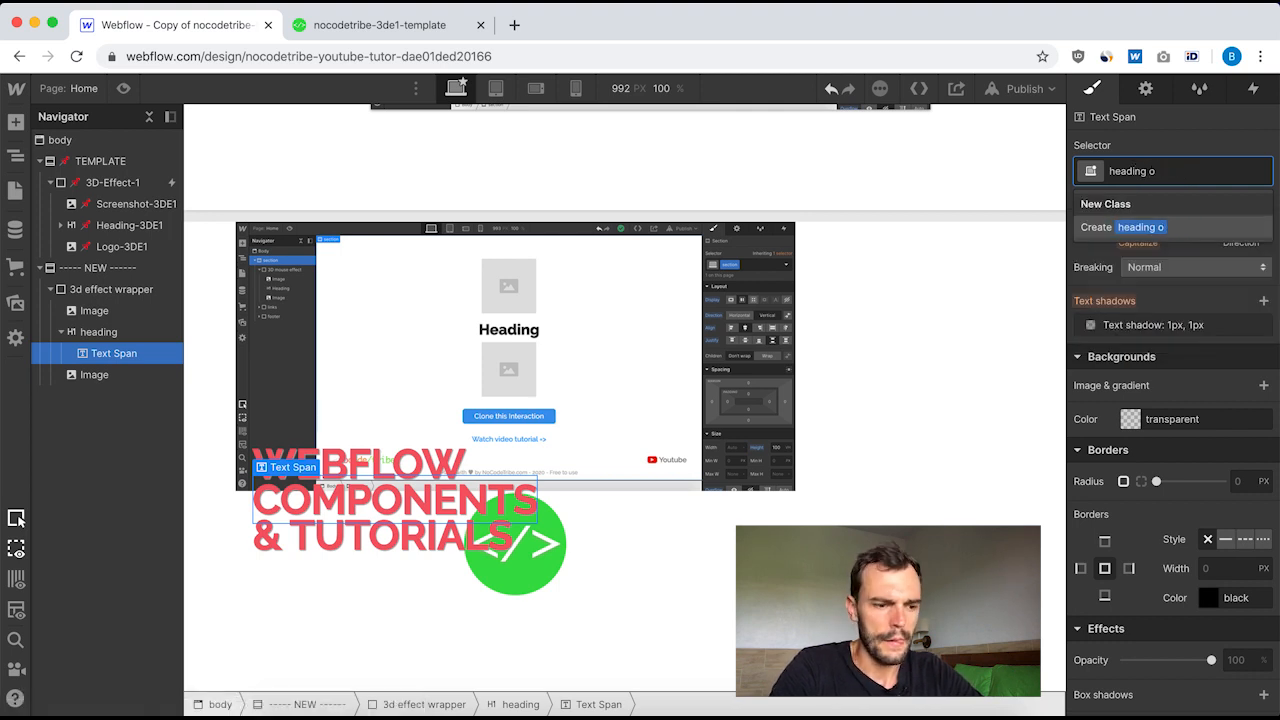
pyautogui.press('Return')
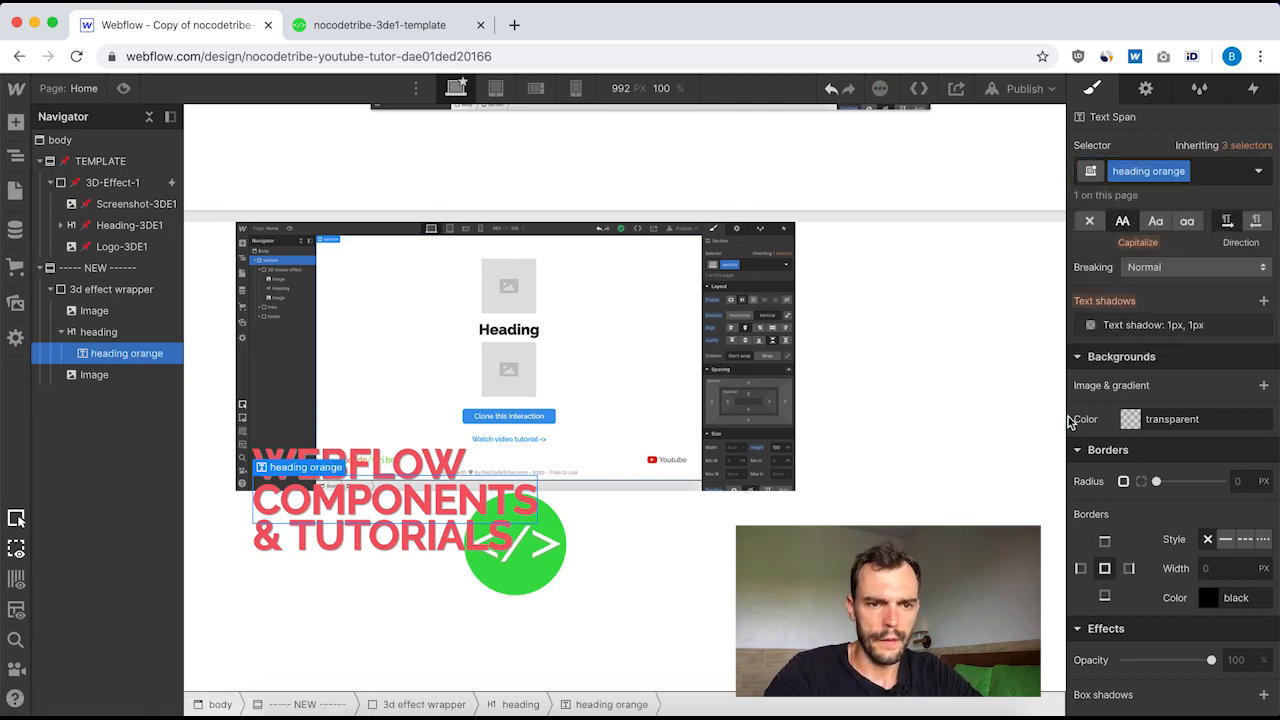
# - Set the "COMPONENTS" span's text color to orange #f1943a, sampled from the template heading, and save it as a swatch named "Dark Orange"
pyautogui.scroll(5, 1185, 428)
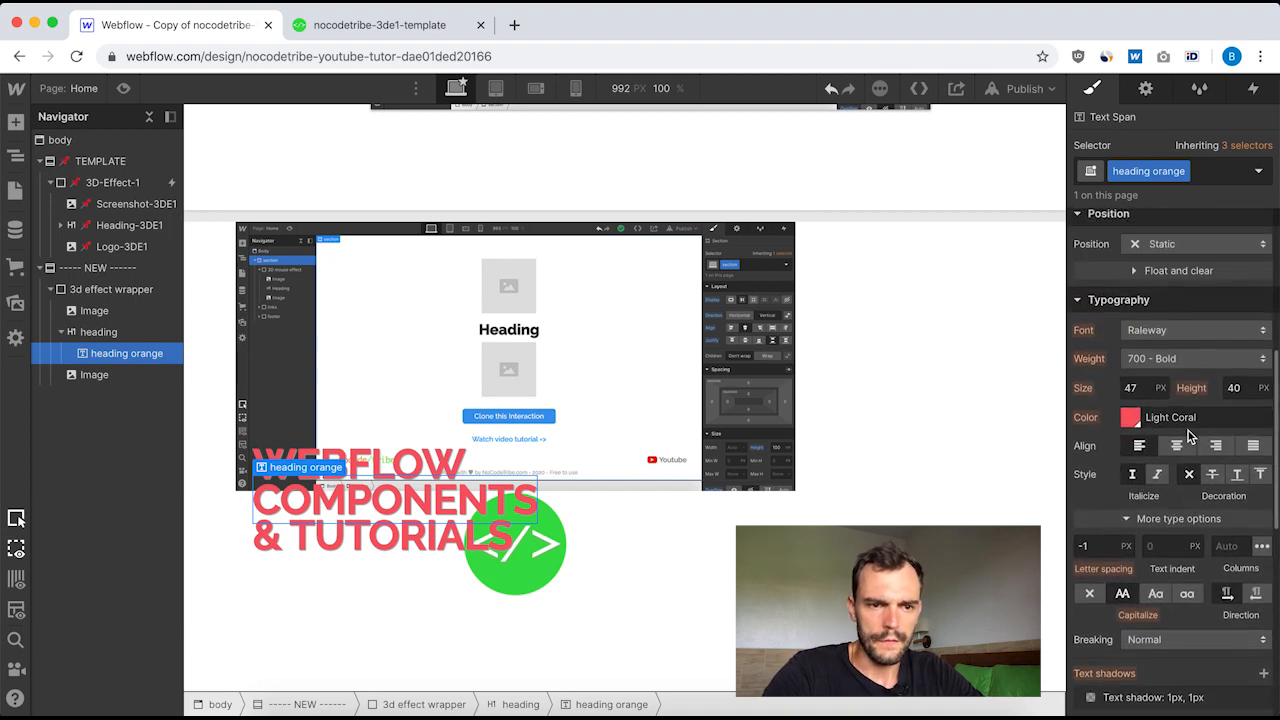
pyautogui.click(1131, 417)
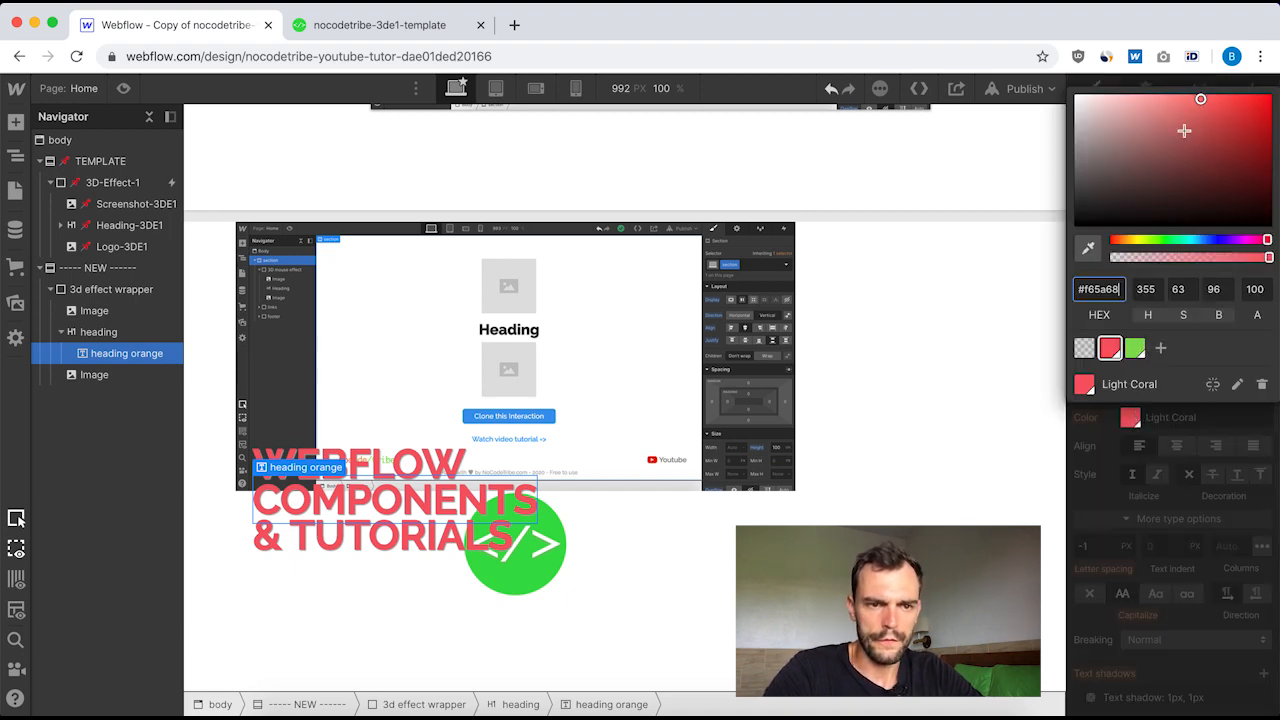
pyautogui.scroll(1, 602, 309)
pyautogui.scroll(2, 601, 301)
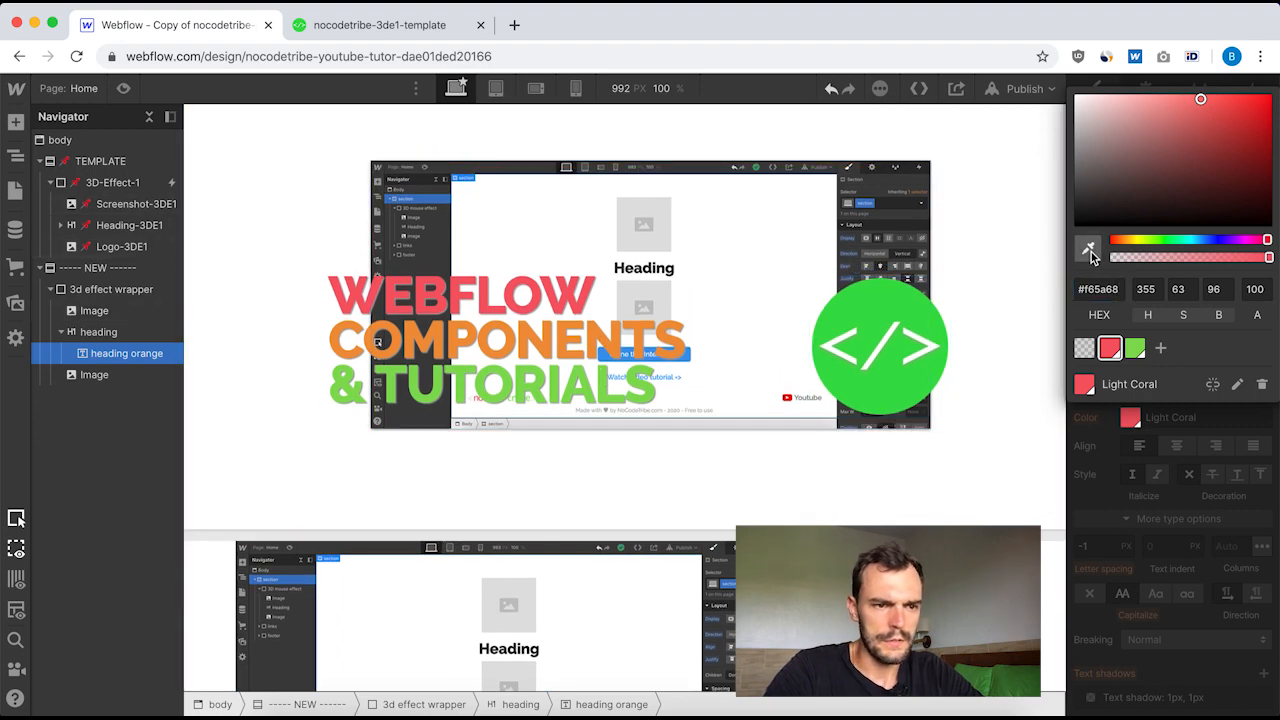
pyautogui.click(1090, 252)
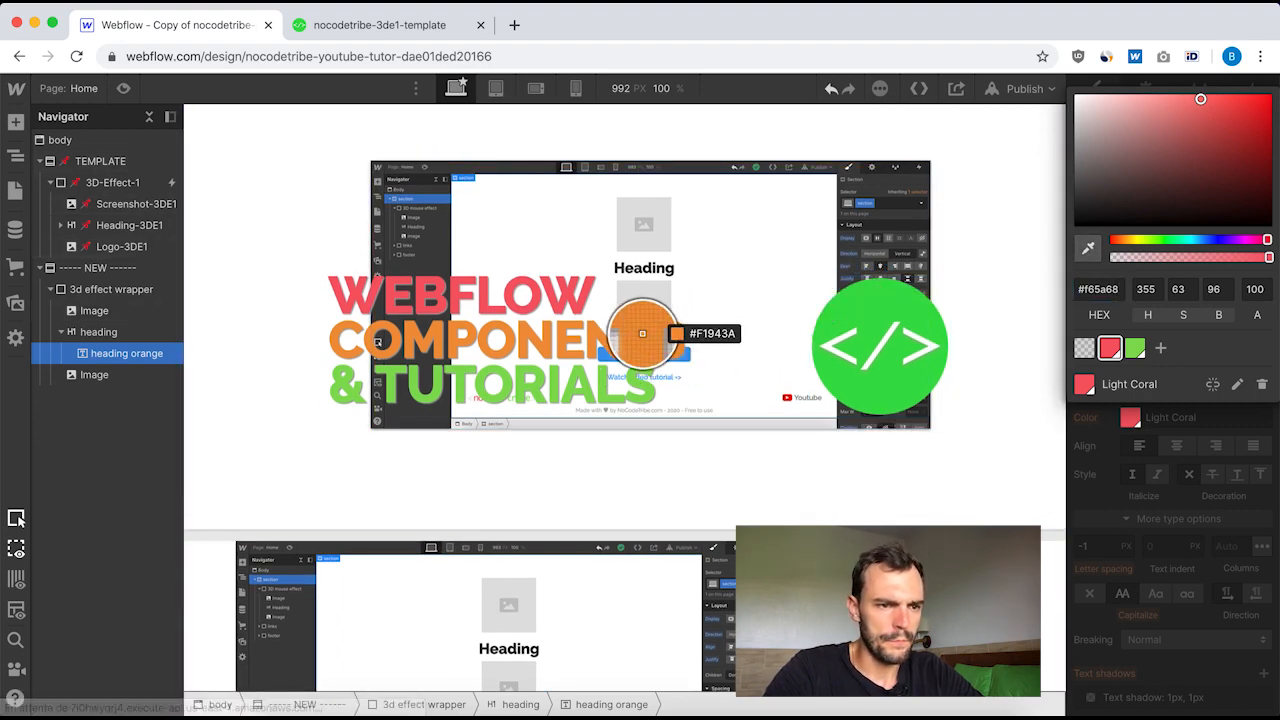
pyautogui.click(642, 334)
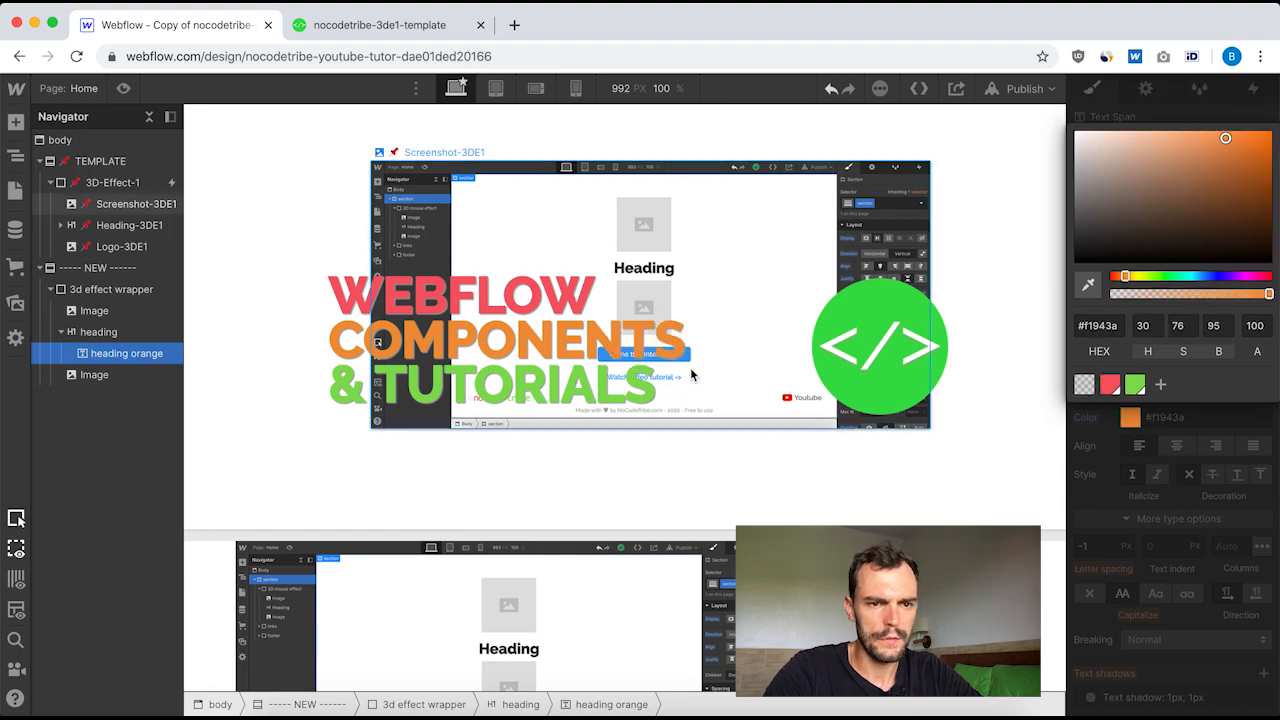
pyautogui.click(1162, 387)
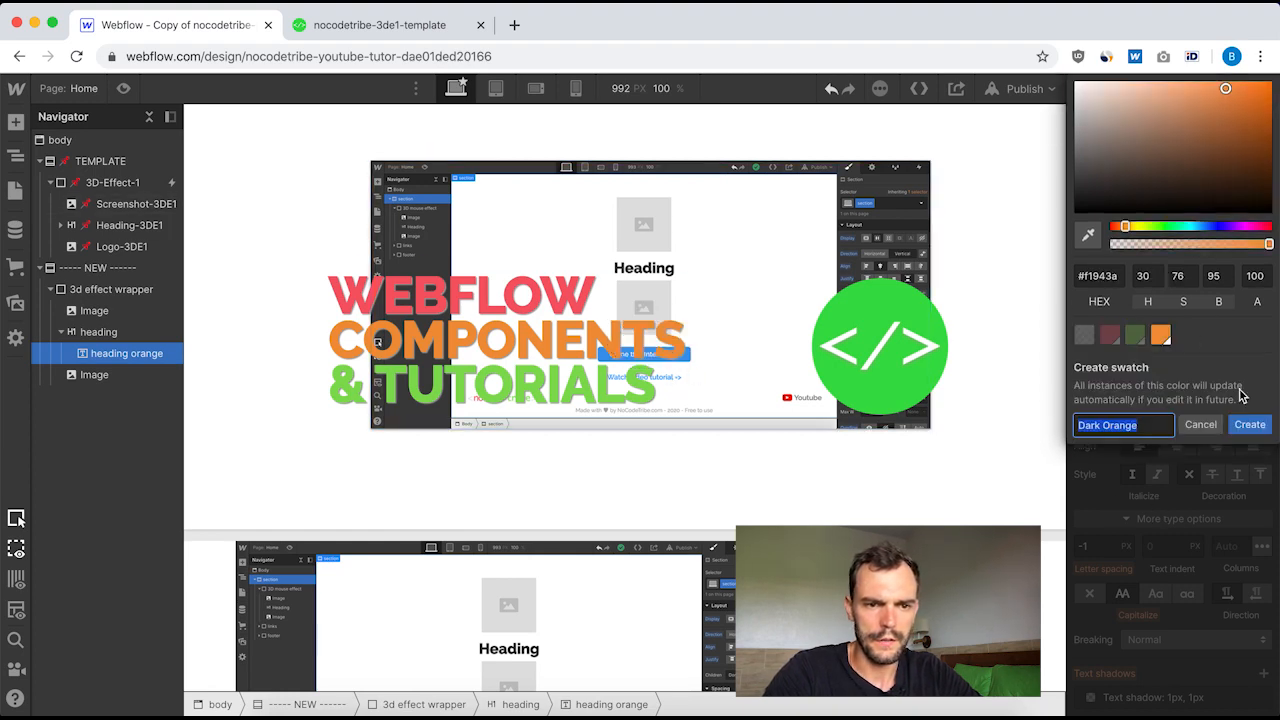
pyautogui.click(1246, 425)
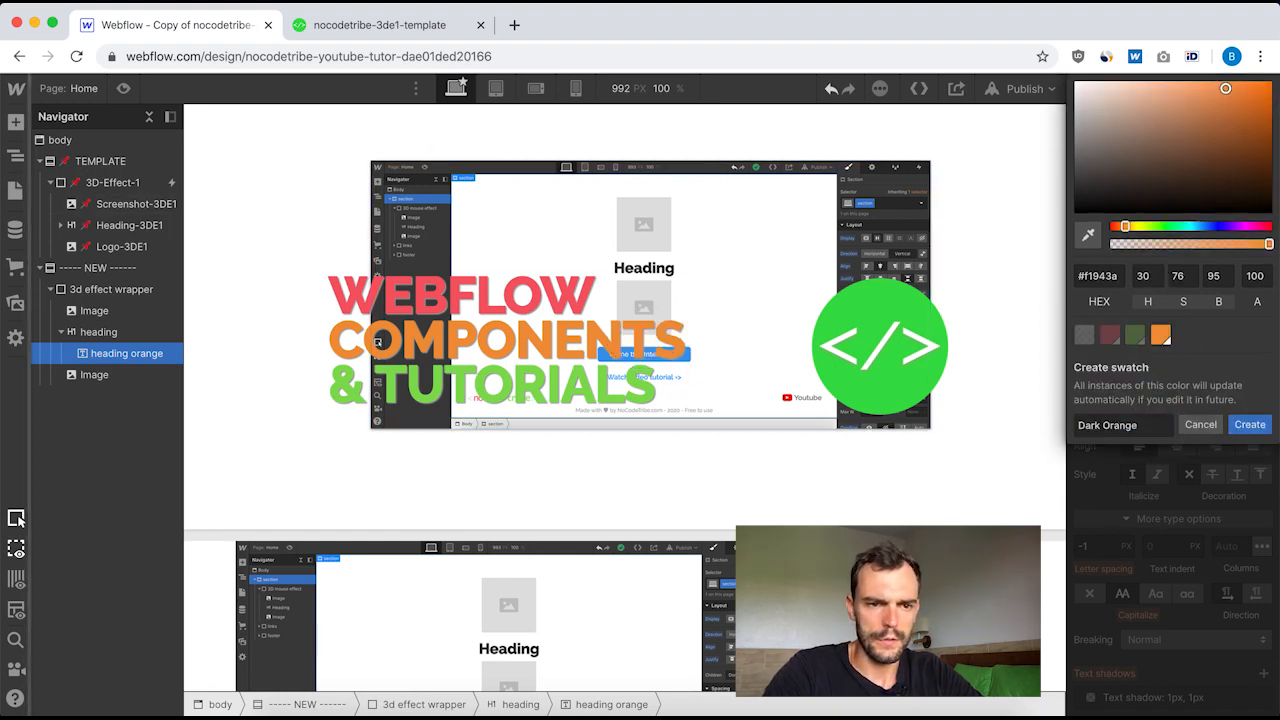
# - Wrap the "& TUTORIALS" line of the new heading in its own text span
pyautogui.scroll(-4, 716, 528)
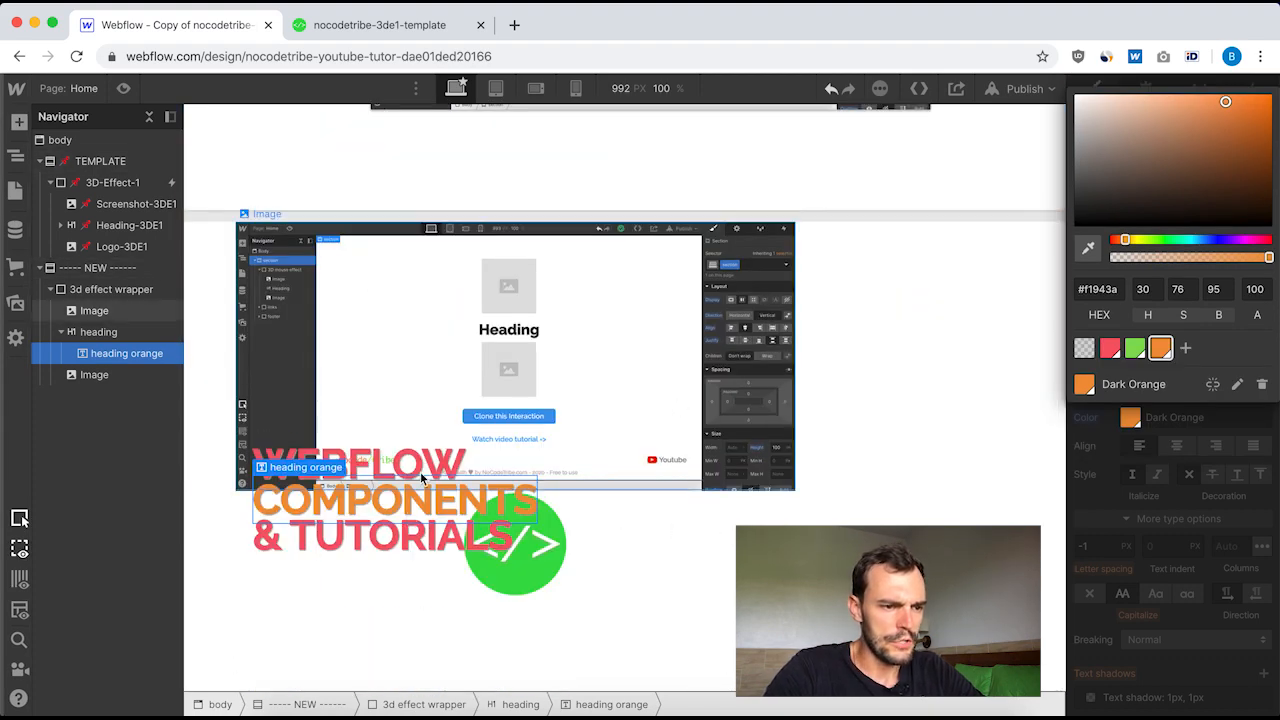
pyautogui.click(402, 536)
pyautogui.click(400, 538)
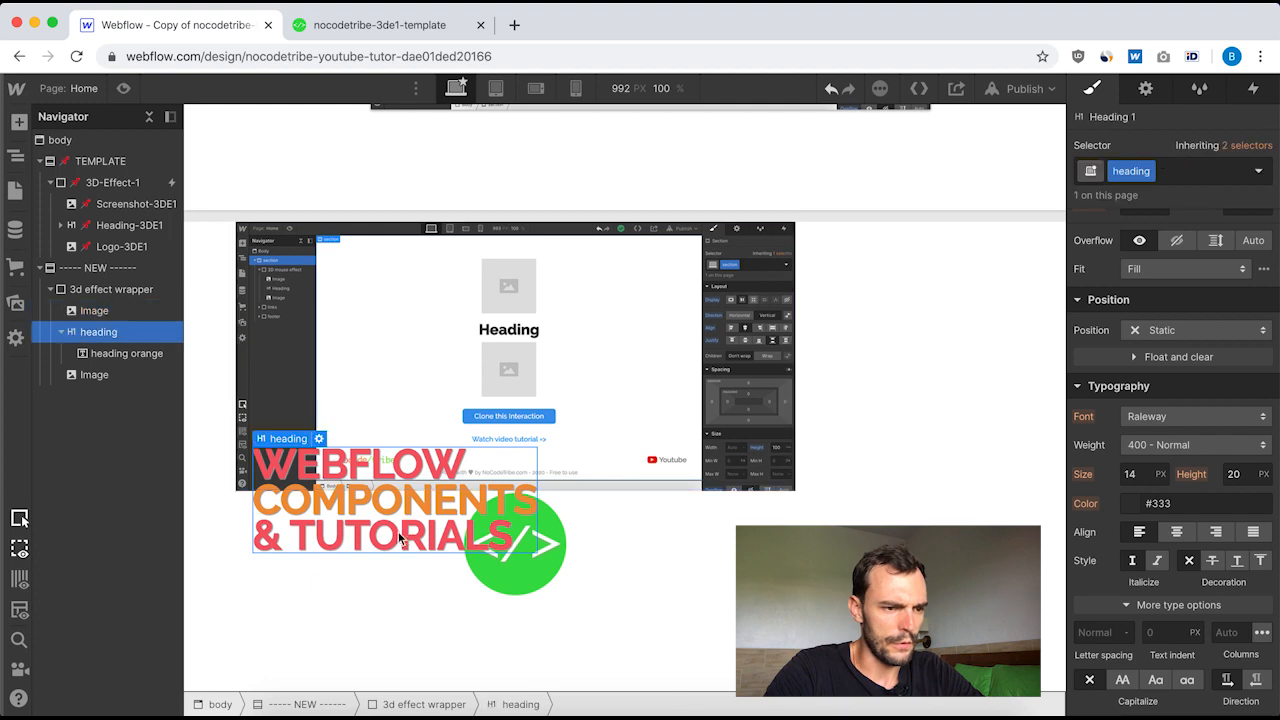
pyautogui.doubleClick(357, 539)
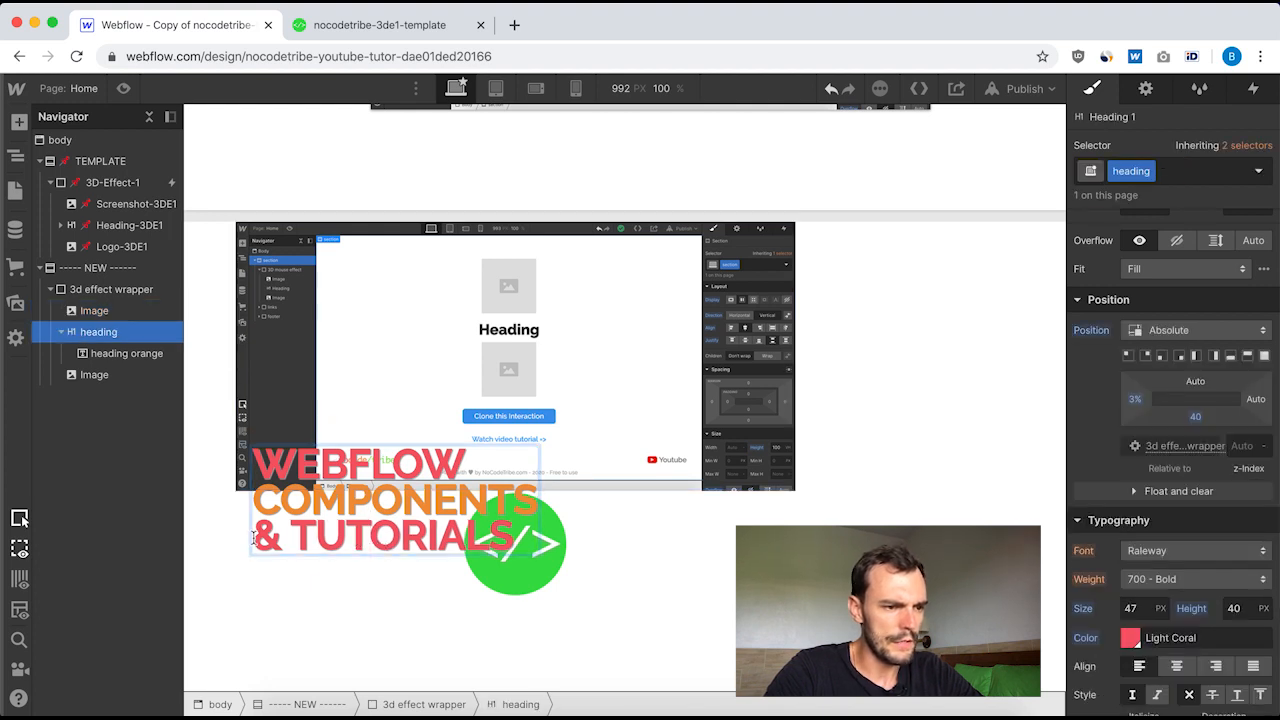
pyautogui.moveTo(254, 538); pyautogui.dragTo(493, 535)
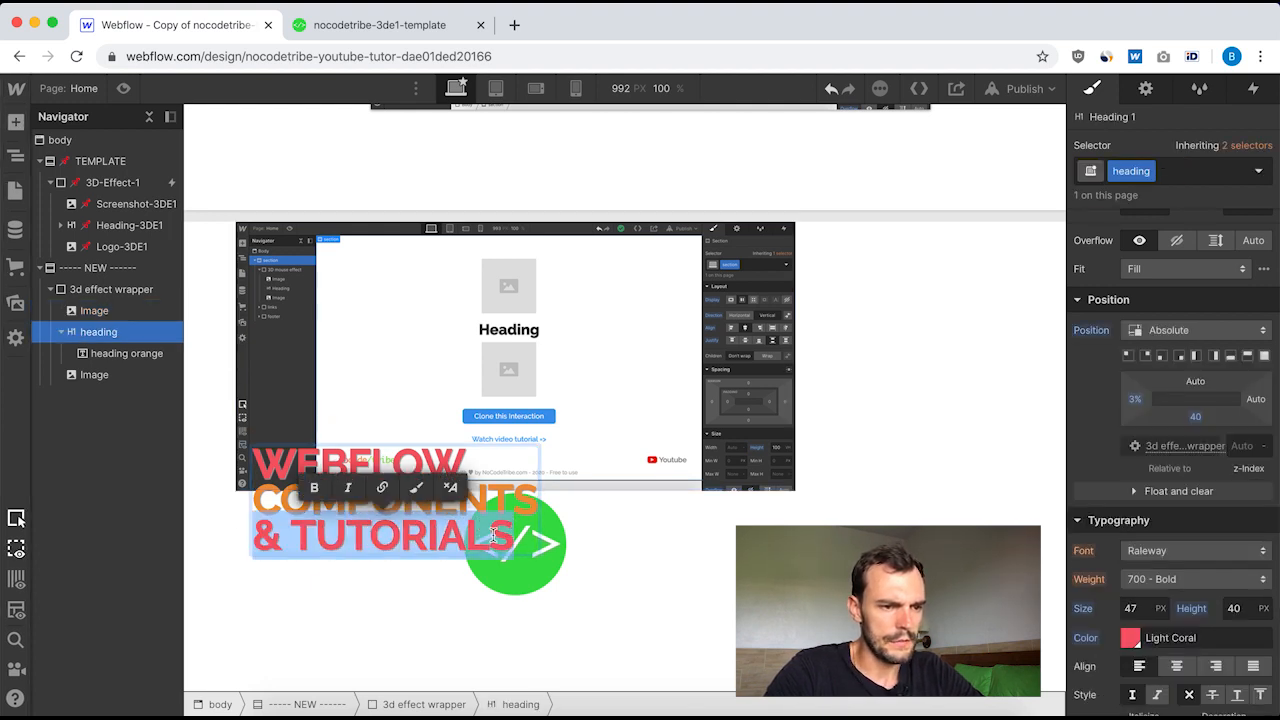
pyautogui.click(418, 488)
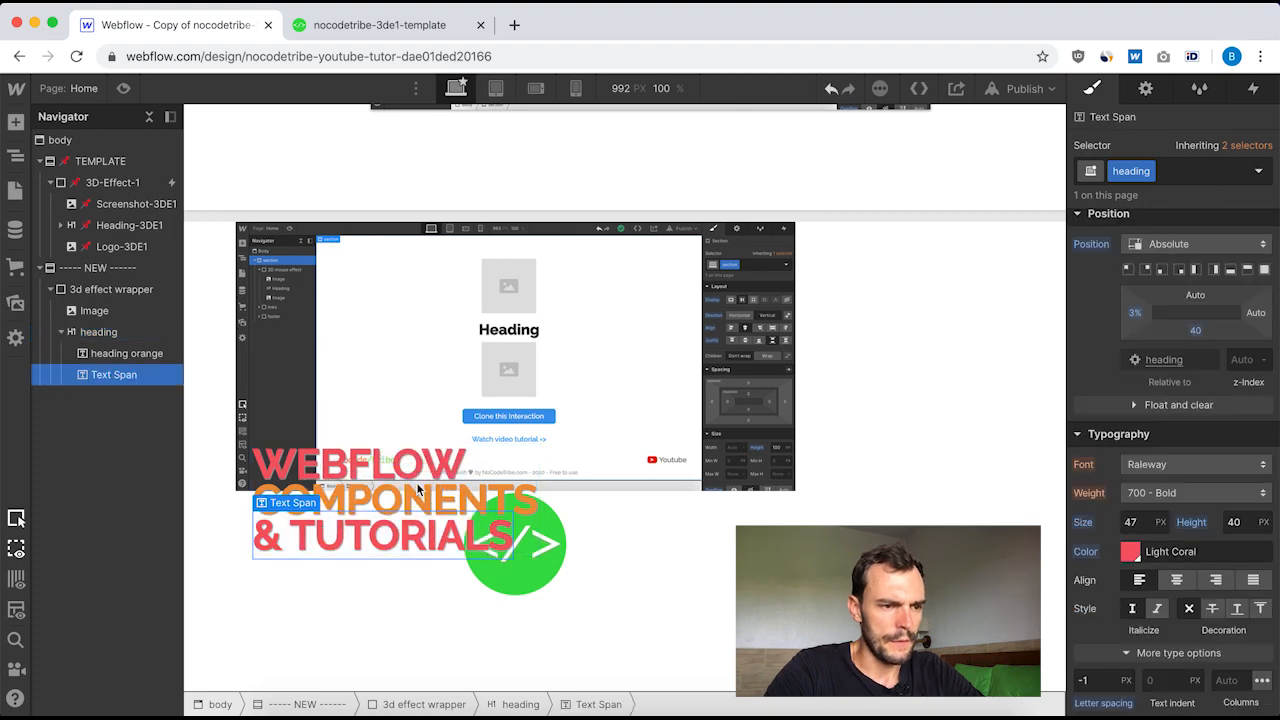
pyautogui.click(471, 537)
# - Assign a new class "heading green" to the "& TUTORIALS" span and set its text color to the saved green swatch
pyautogui.click(1146, 170)
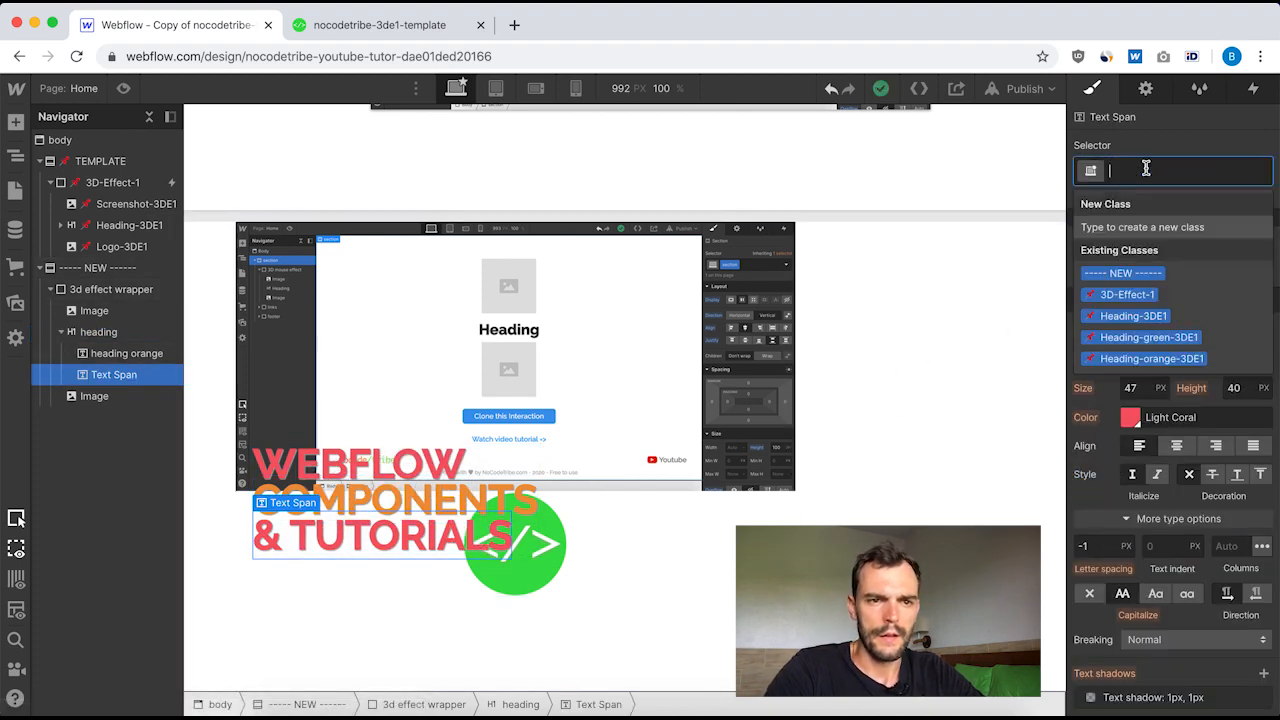
pyautogui.write('headign green')
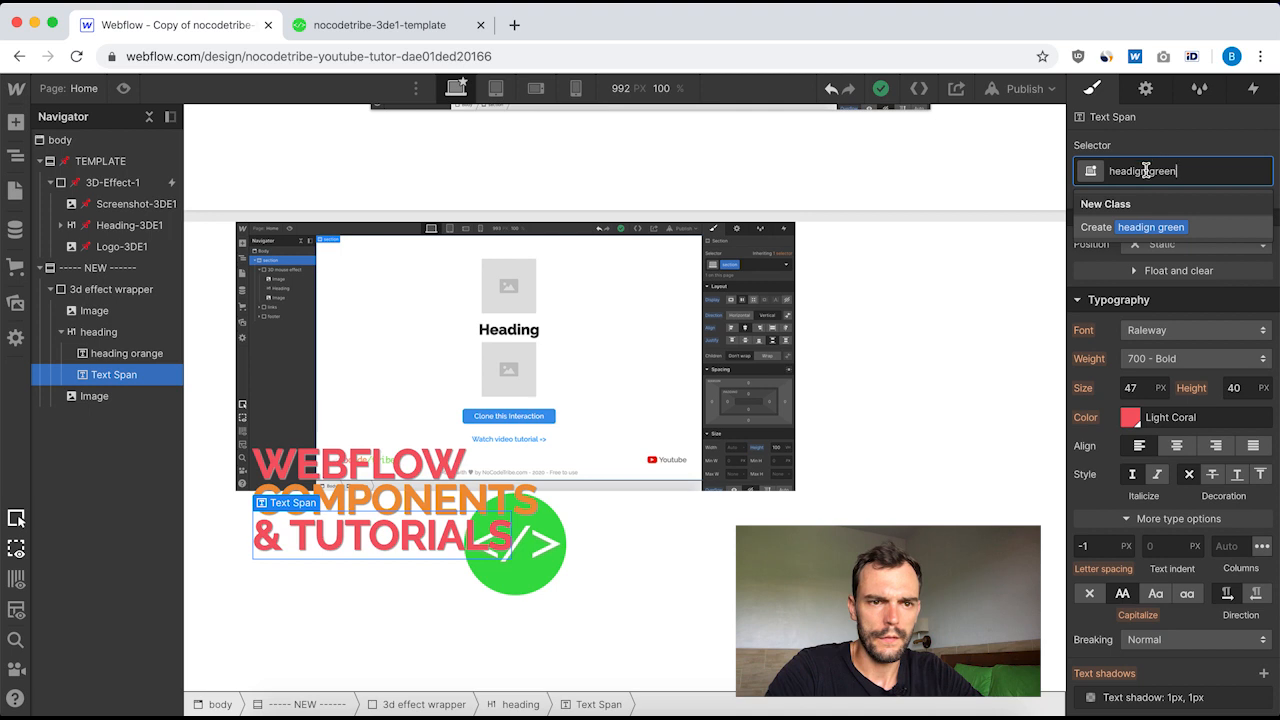
pyautogui.press('Return')
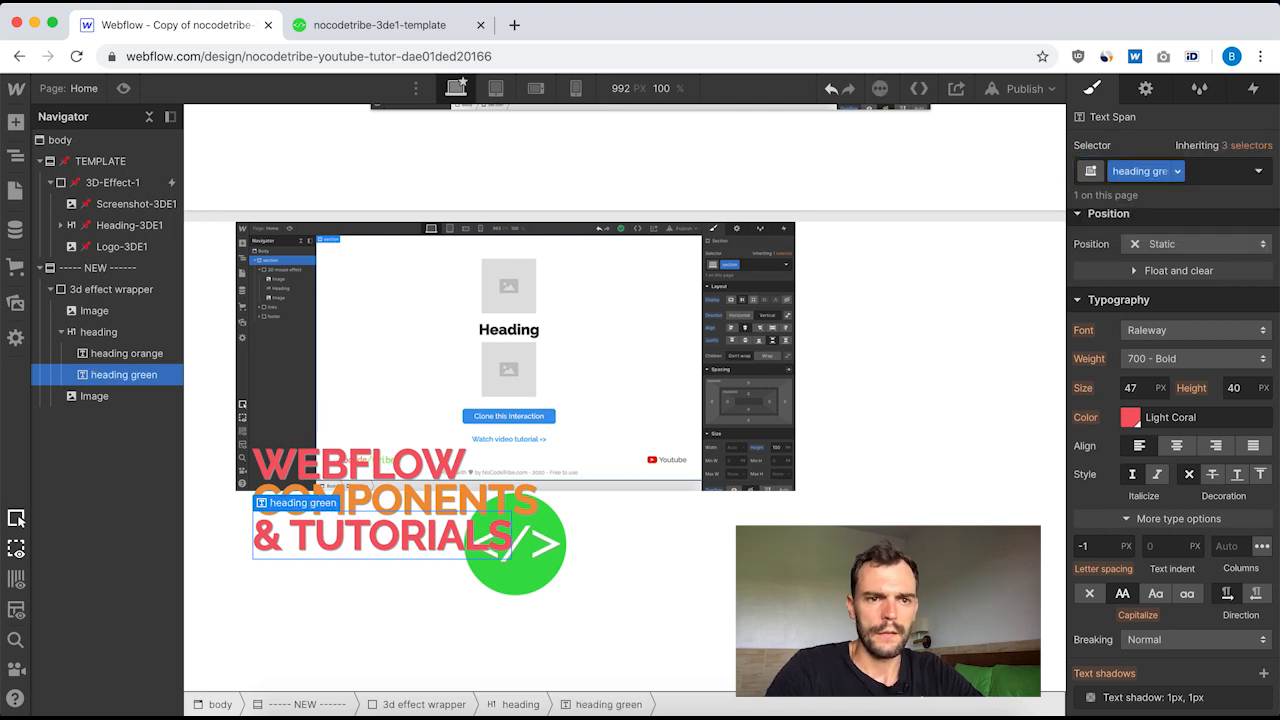
pyautogui.click(1130, 418)
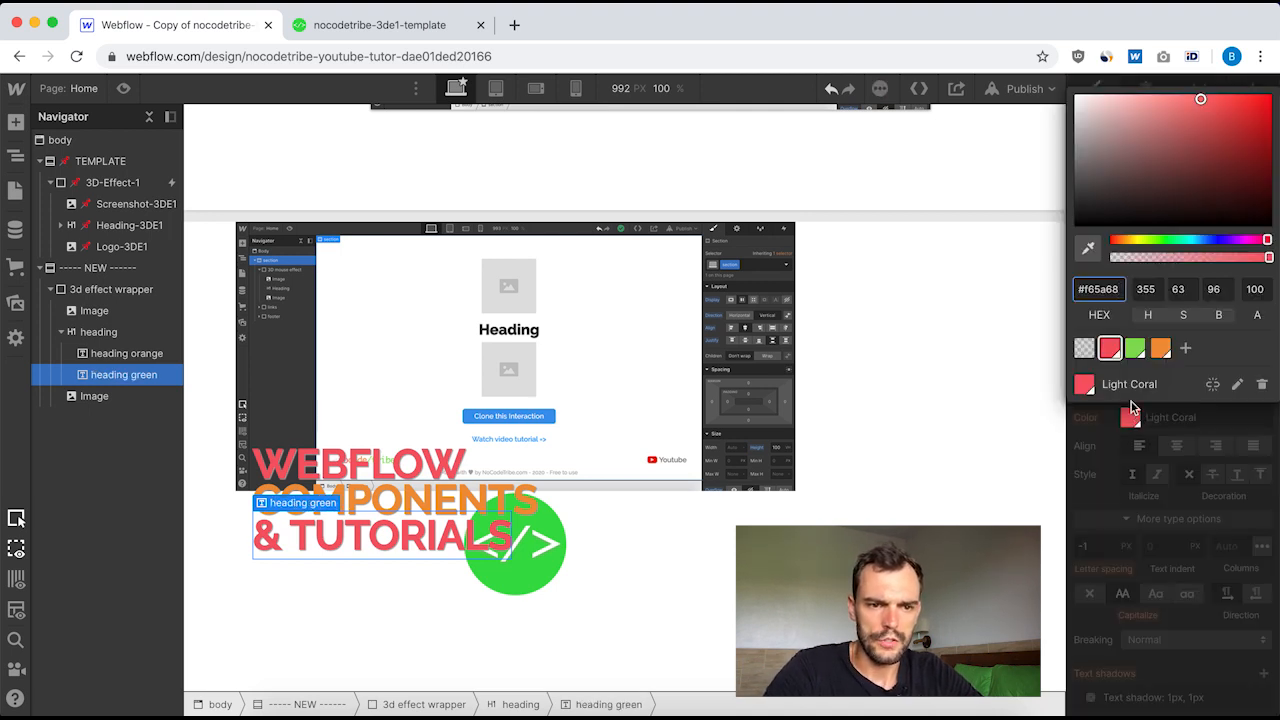
pyautogui.click(1136, 350)
pyautogui.click(742, 415)
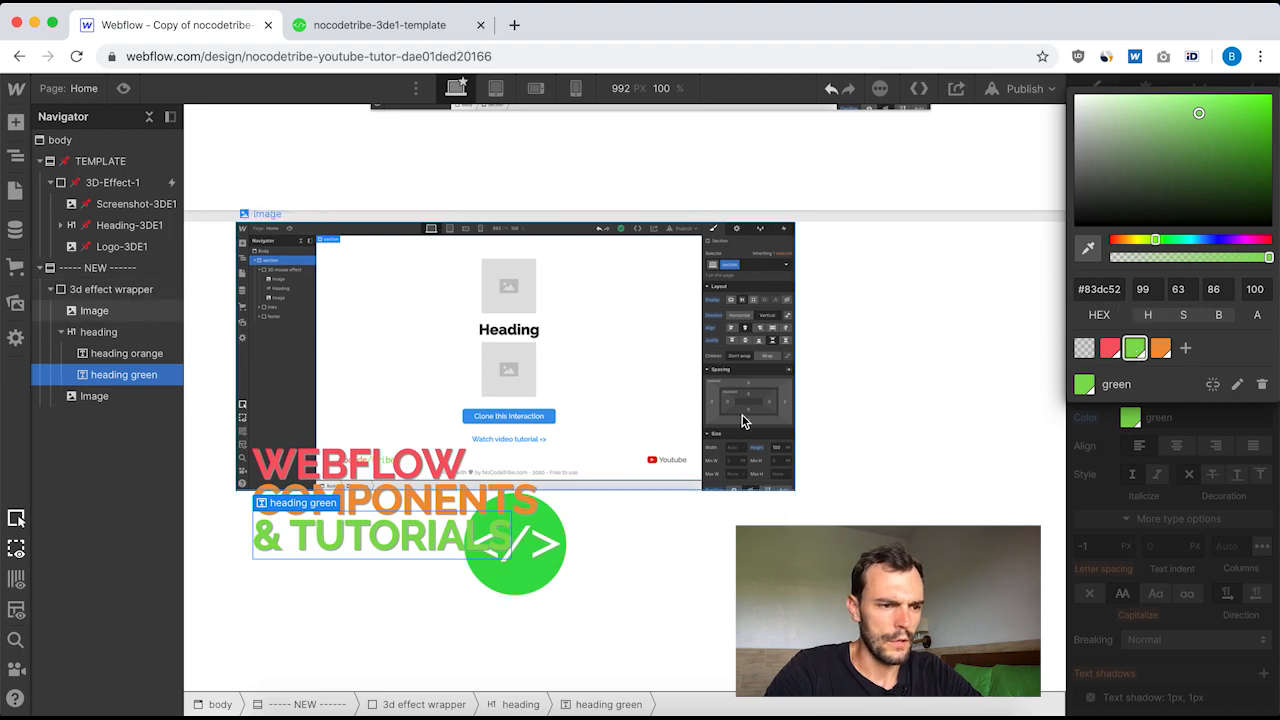
# - Compare the rebuilt screenshot, heading and logo in the NEW section with the template component above it
pyautogui.scroll(3, 629, 393)
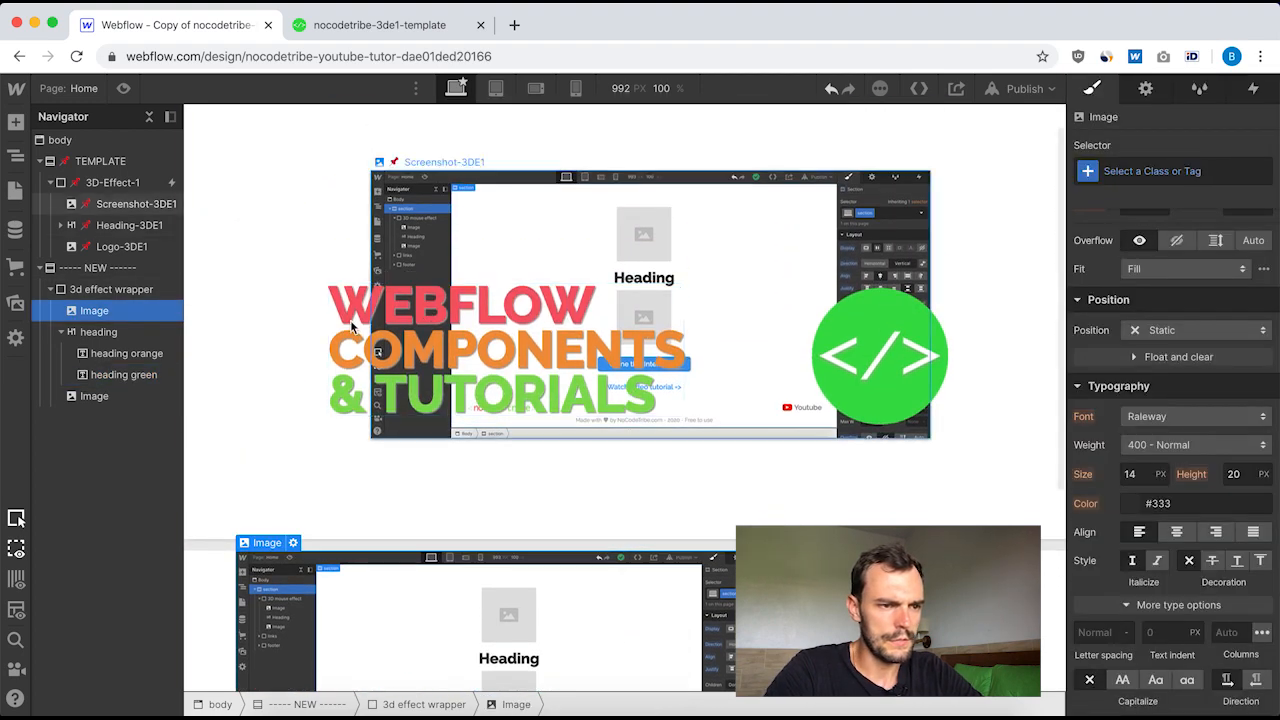
pyautogui.scroll(-4, 450, 505)
pyautogui.scroll(3, 450, 505)
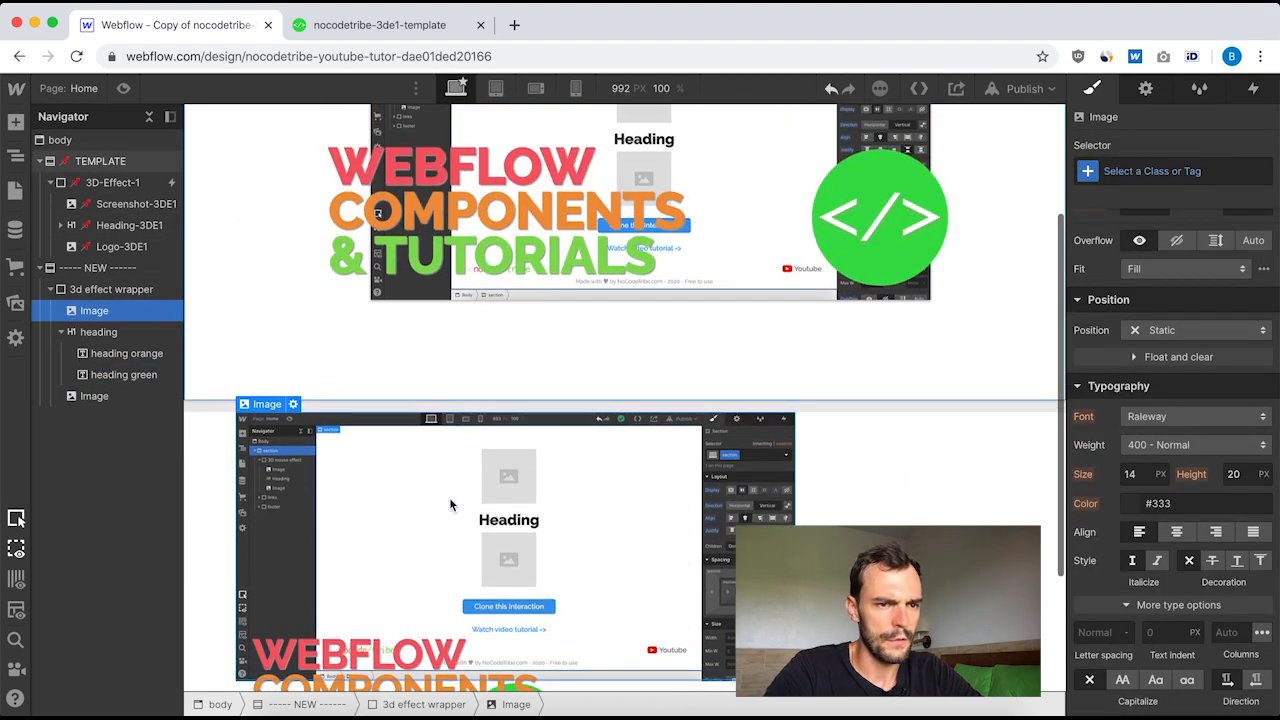
pyautogui.scroll(-2, 720, 434)
pyautogui.scroll(2, 831, 386)
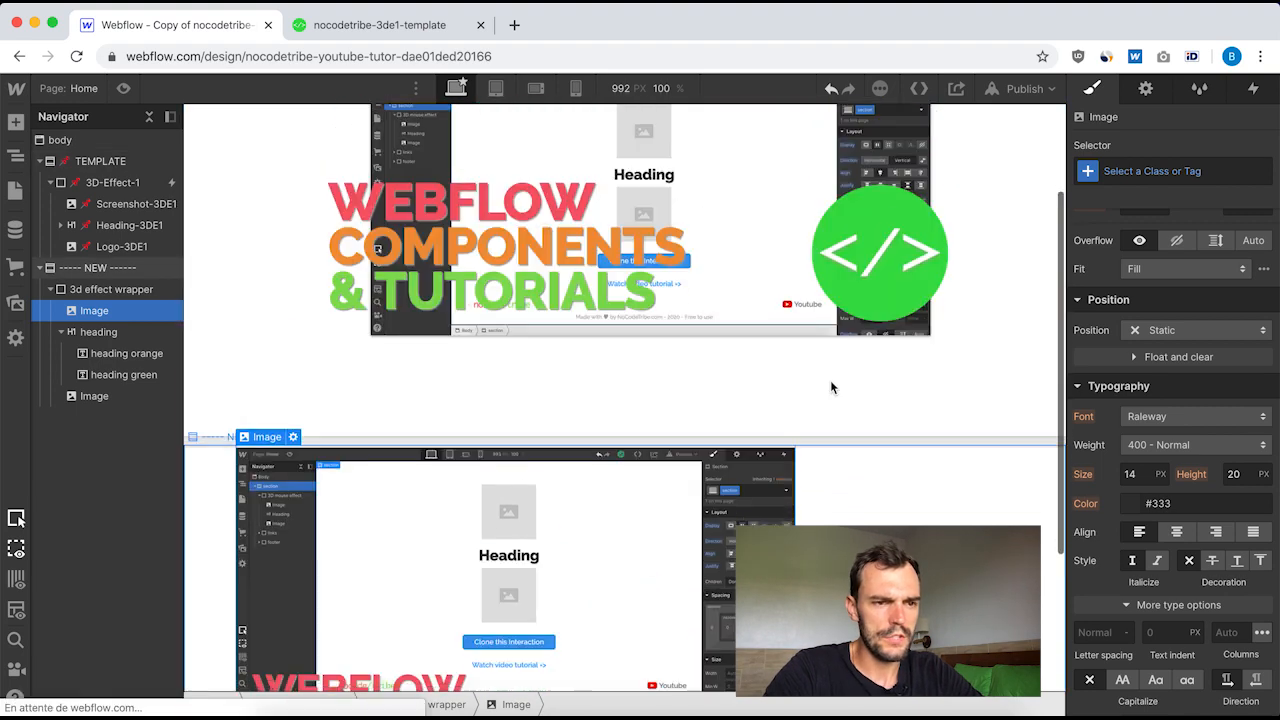
pyautogui.scroll(-3, 646, 611)
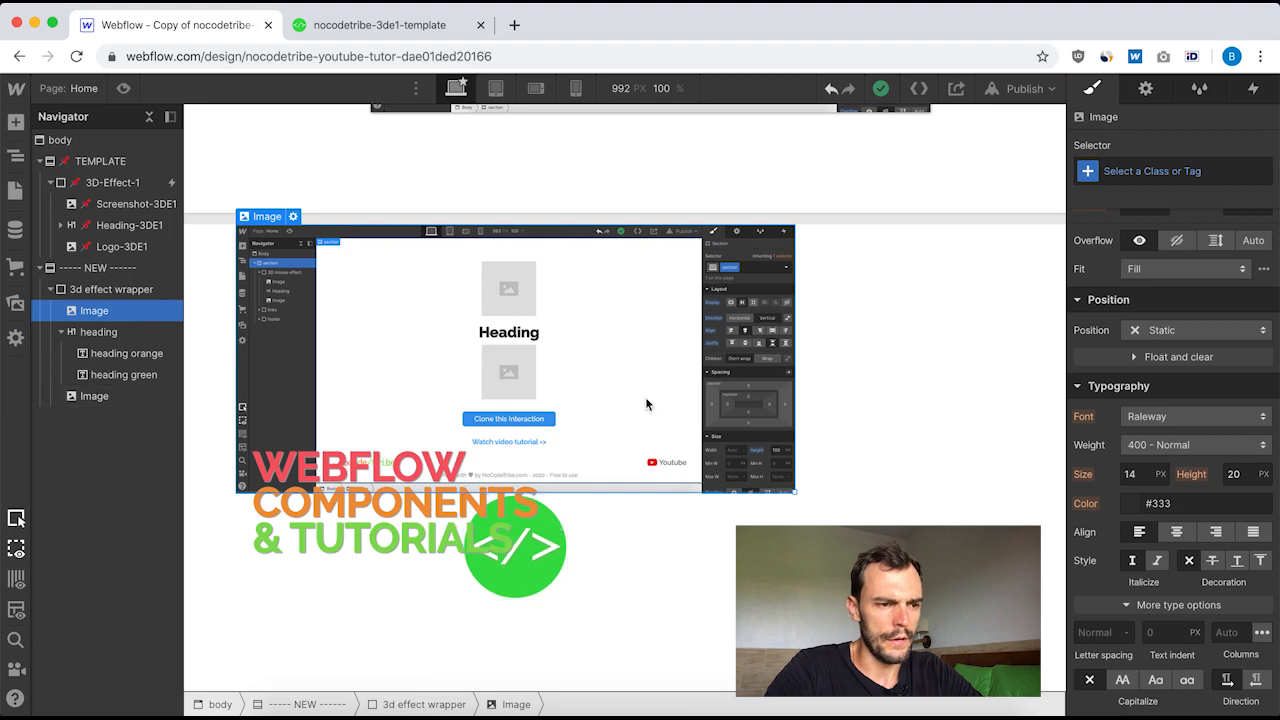
pyautogui.scroll(1, 646, 404)
pyautogui.scroll(2, 600, 534)
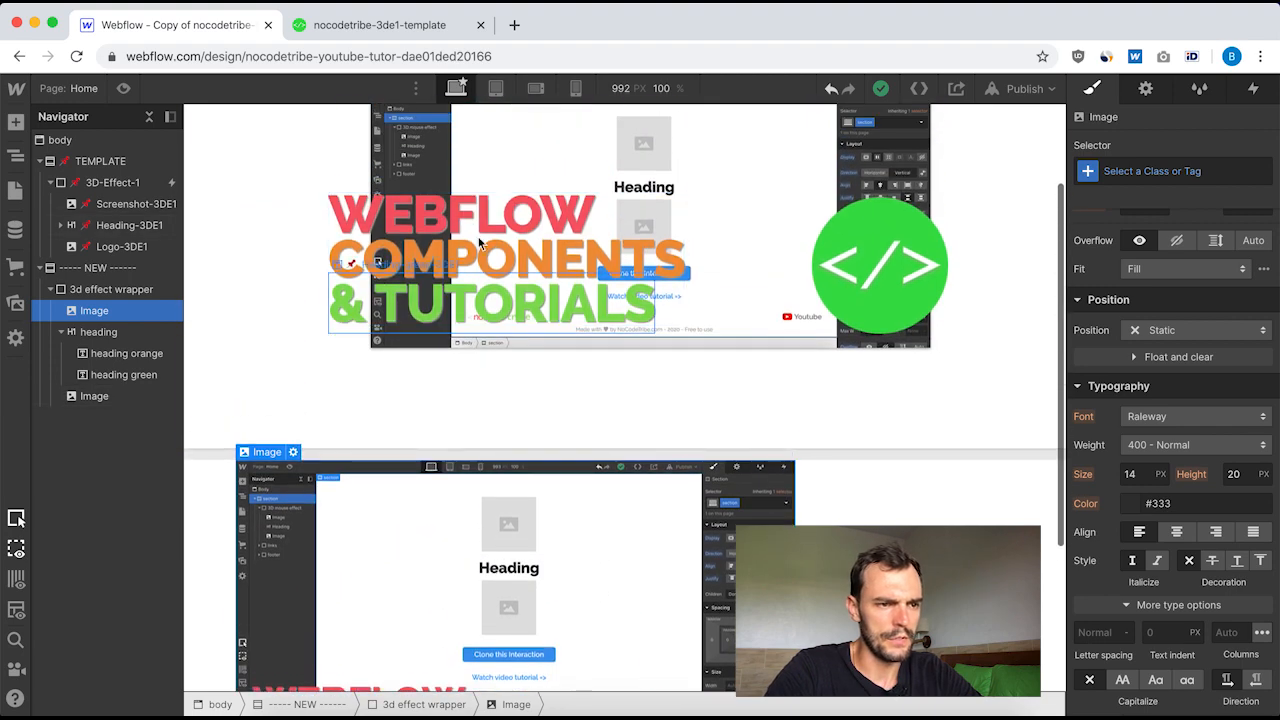
pyautogui.scroll(-2, 395, 586)
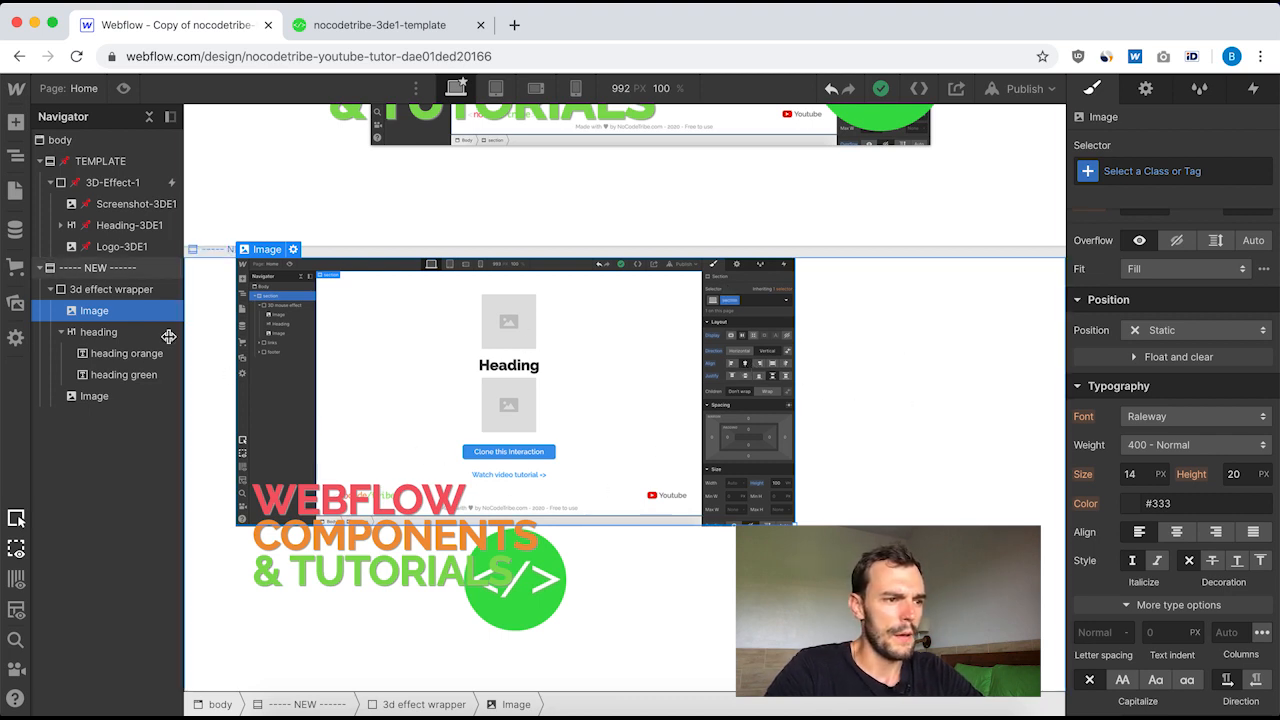
# - Collapse the new heading's children in the element tree and examine the size and position settings of the template's Logo-3DE1
pyautogui.click(98, 290)
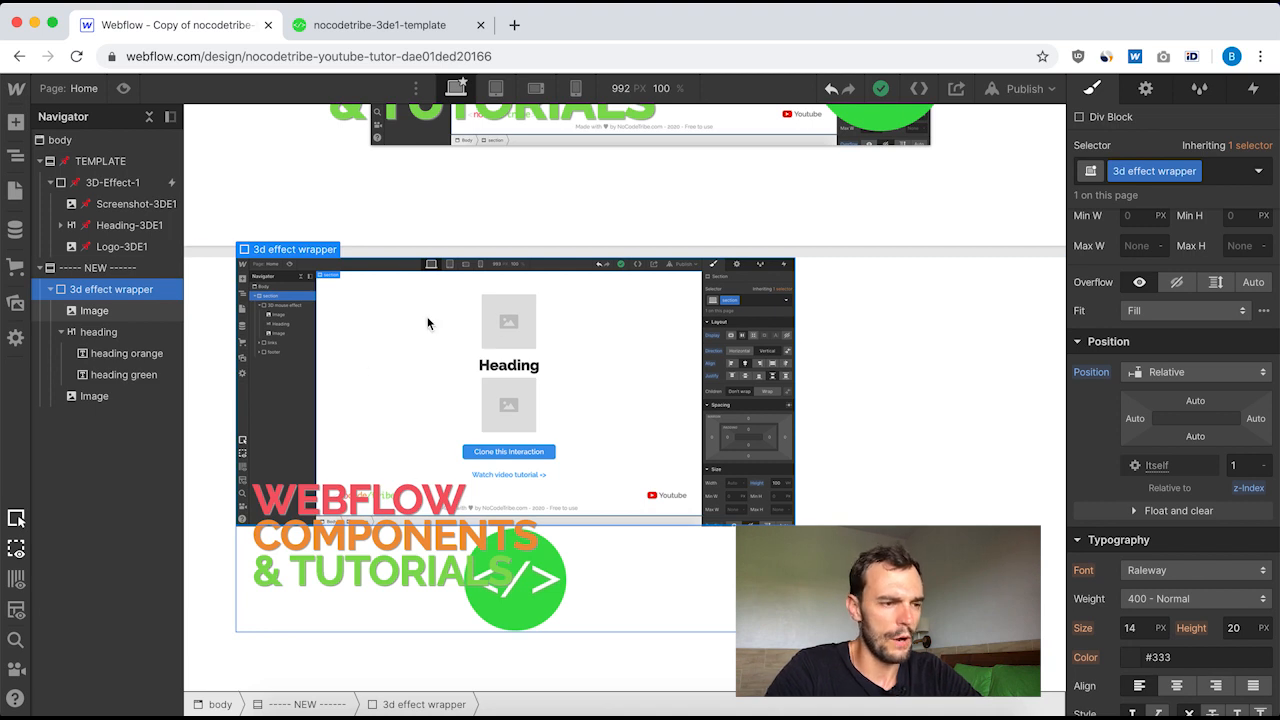
pyautogui.click(61, 336)
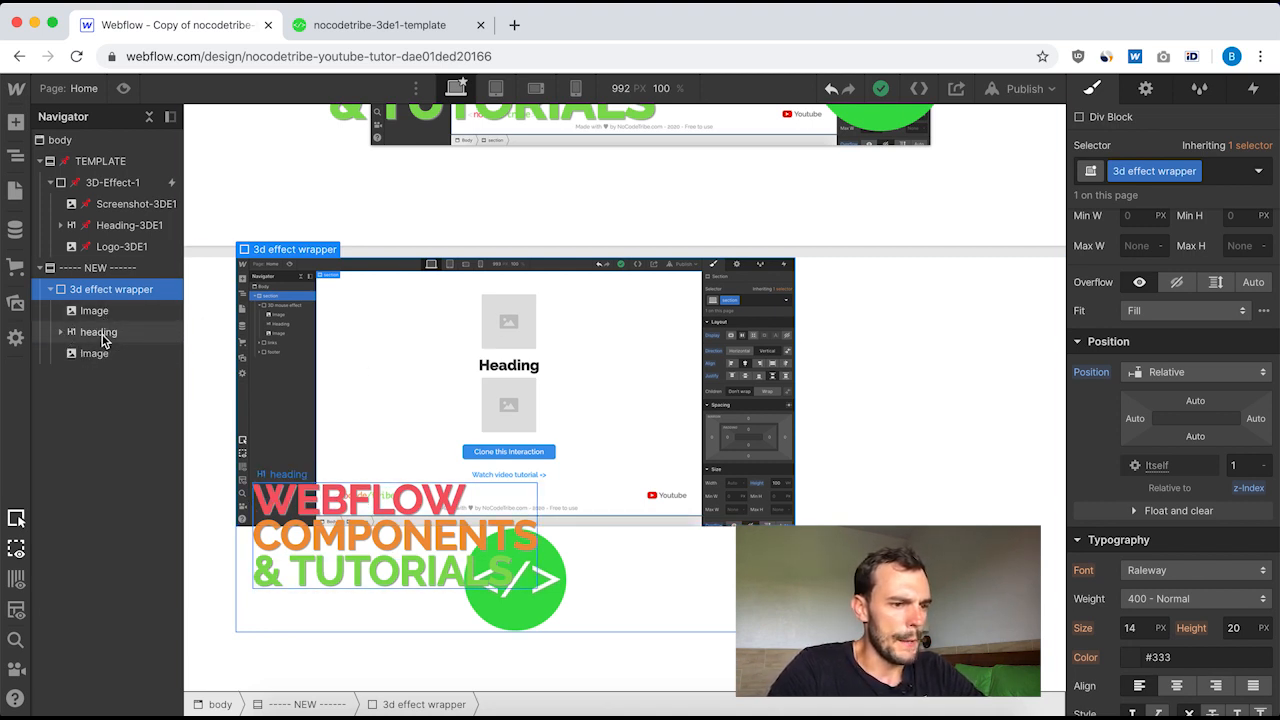
pyautogui.click(103, 355)
pyautogui.scroll(5, 429, 350)
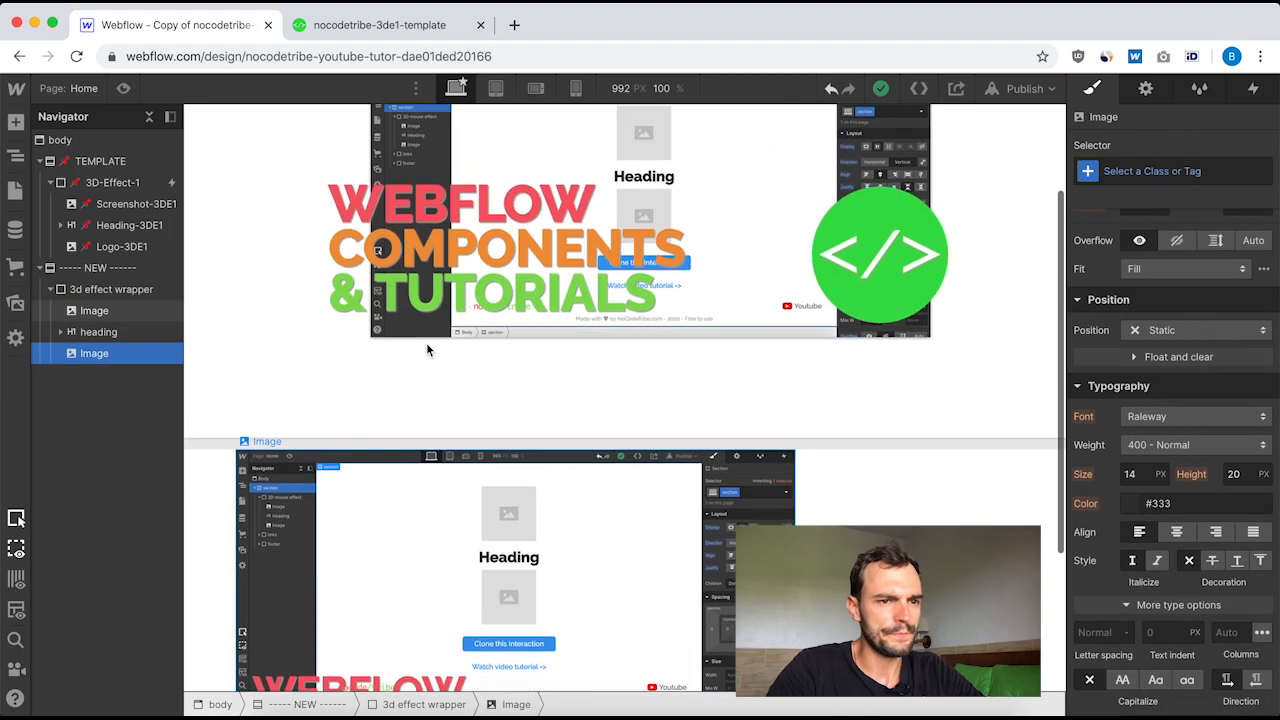
pyautogui.click(109, 246)
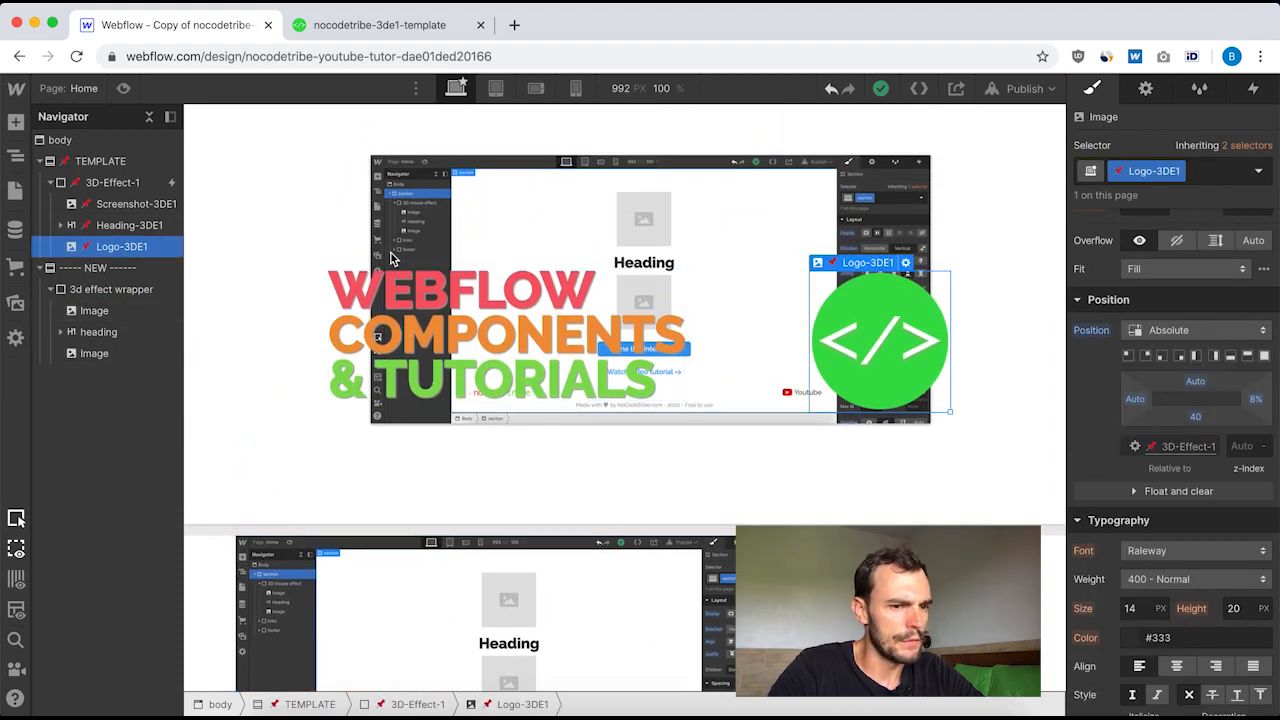
pyautogui.scroll(2, 1203, 373)
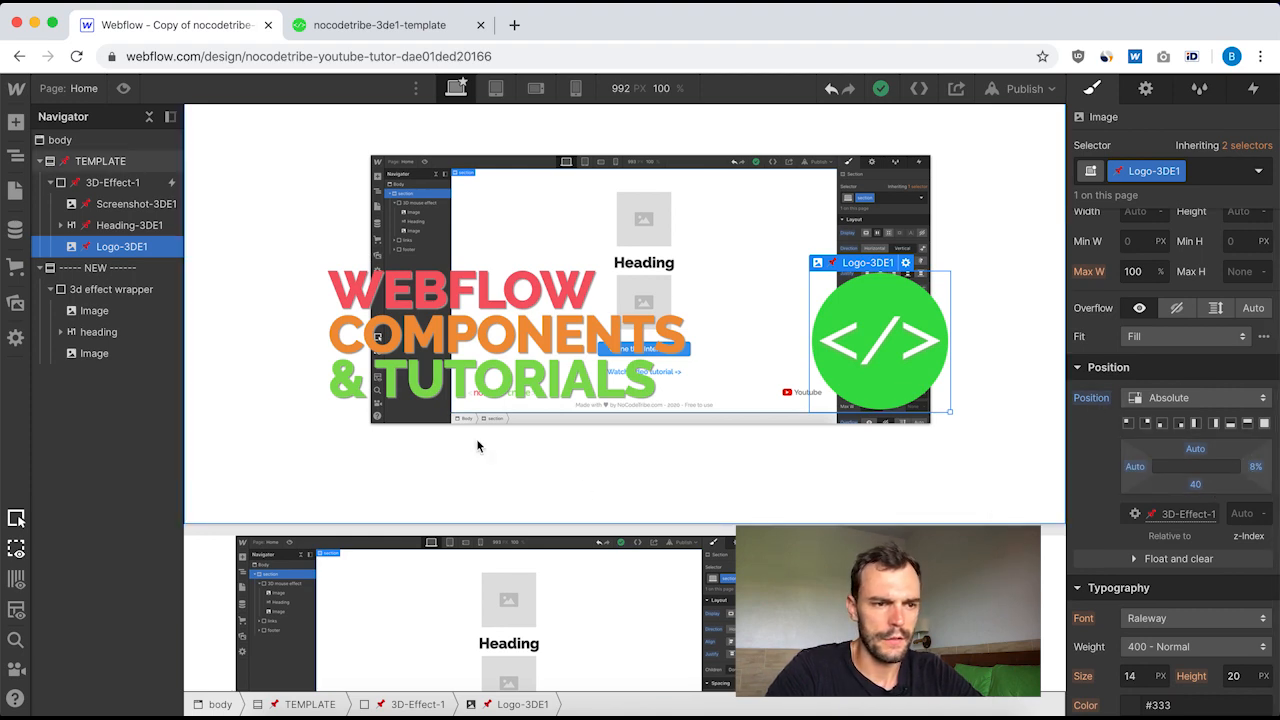
pyautogui.scroll(-2, 461, 411)
# - Assign a new class named "logo" to the round green logo image in the NEW section
pyautogui.click(93, 353)
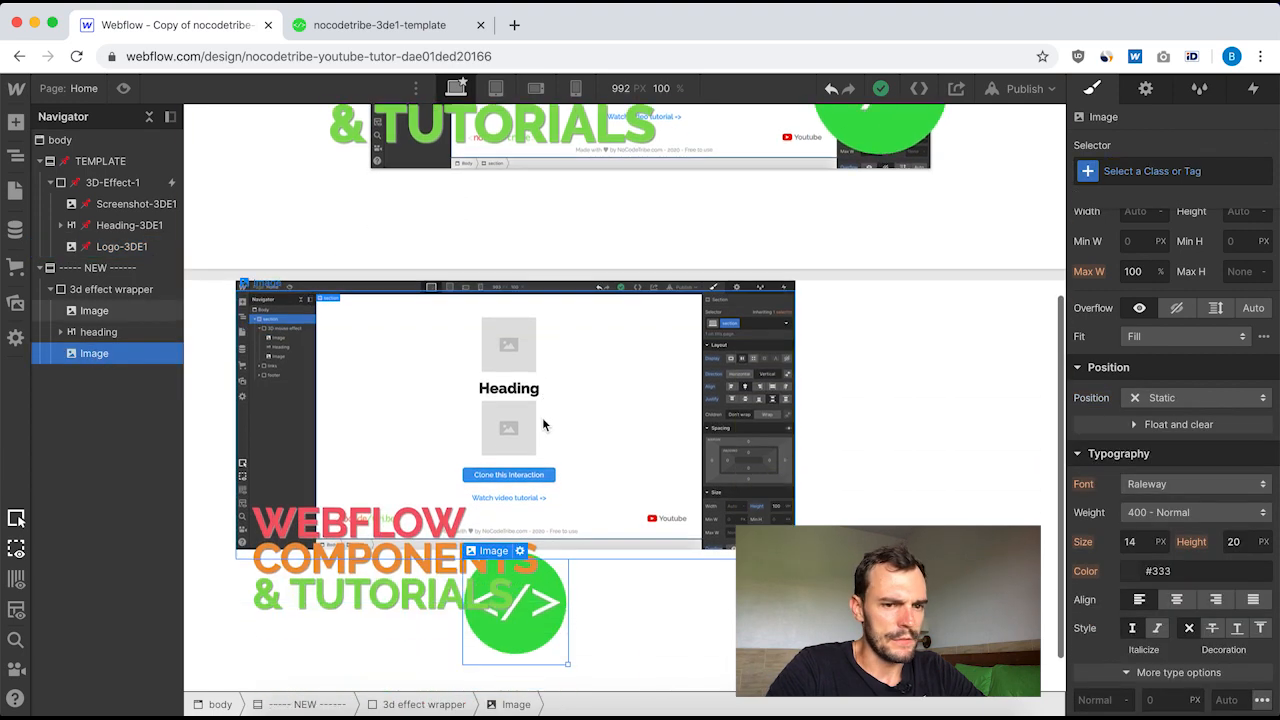
pyautogui.click(1136, 172)
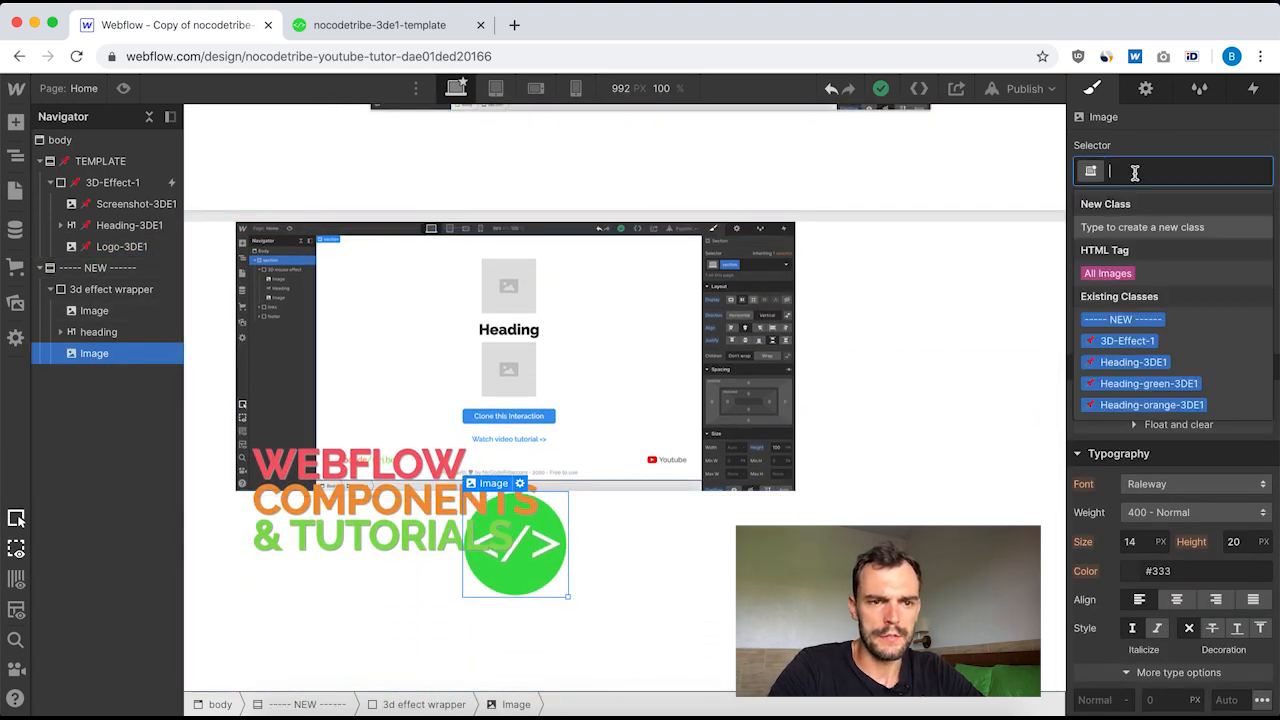
pyautogui.write('logo')
pyautogui.press('Return')
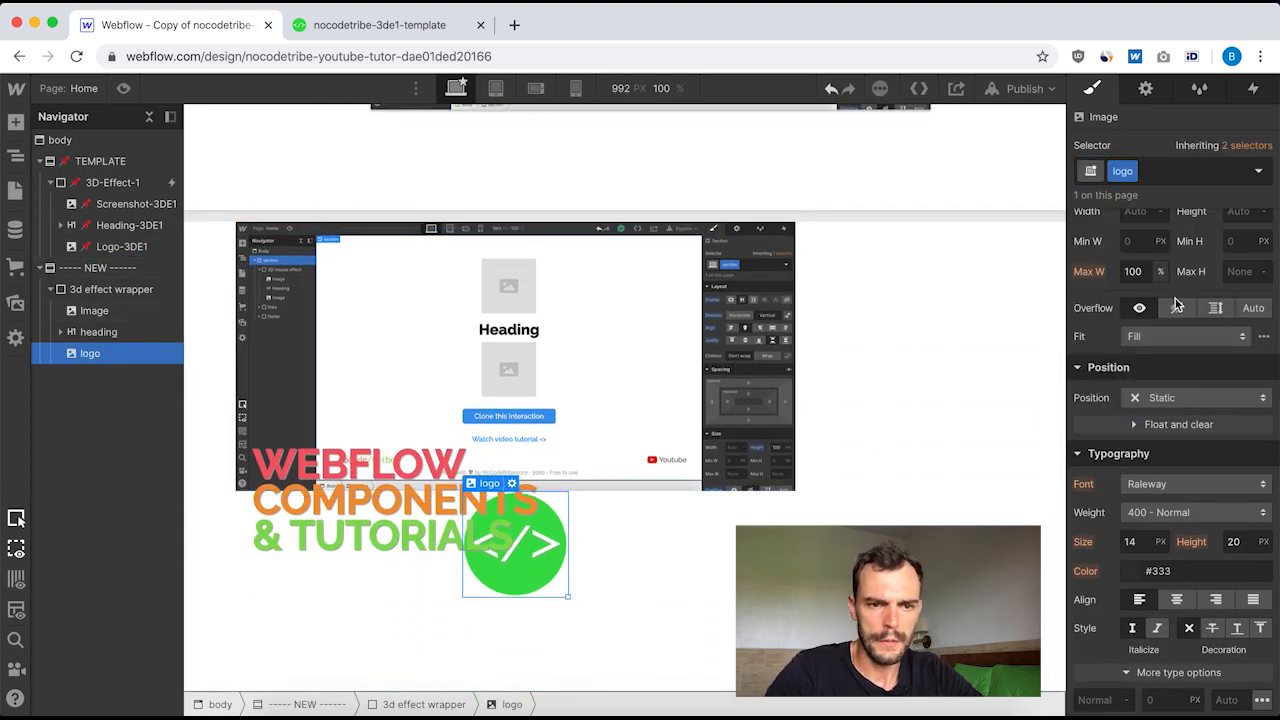
# - Set the new logo's position to Absolute with a right offset of 8% and a bottom offset of 40, matching the template's Logo-3DE1
pyautogui.click(1192, 398)
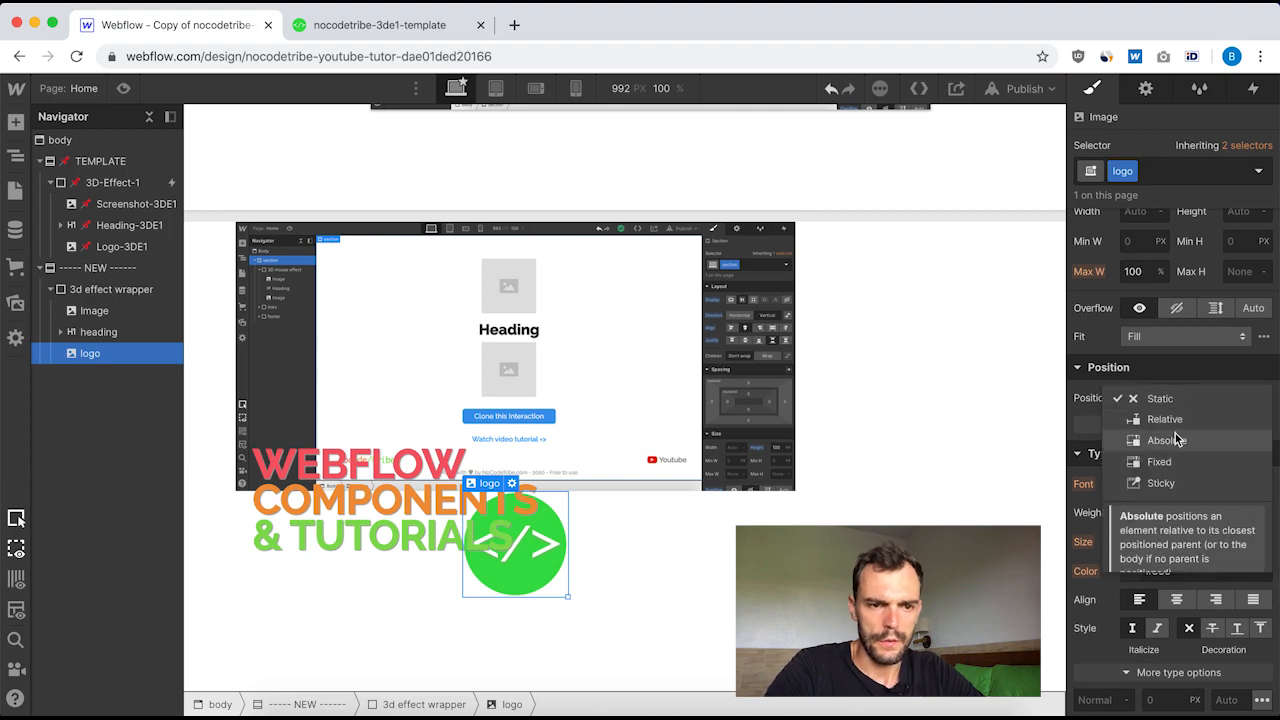
pyautogui.click(1177, 443)
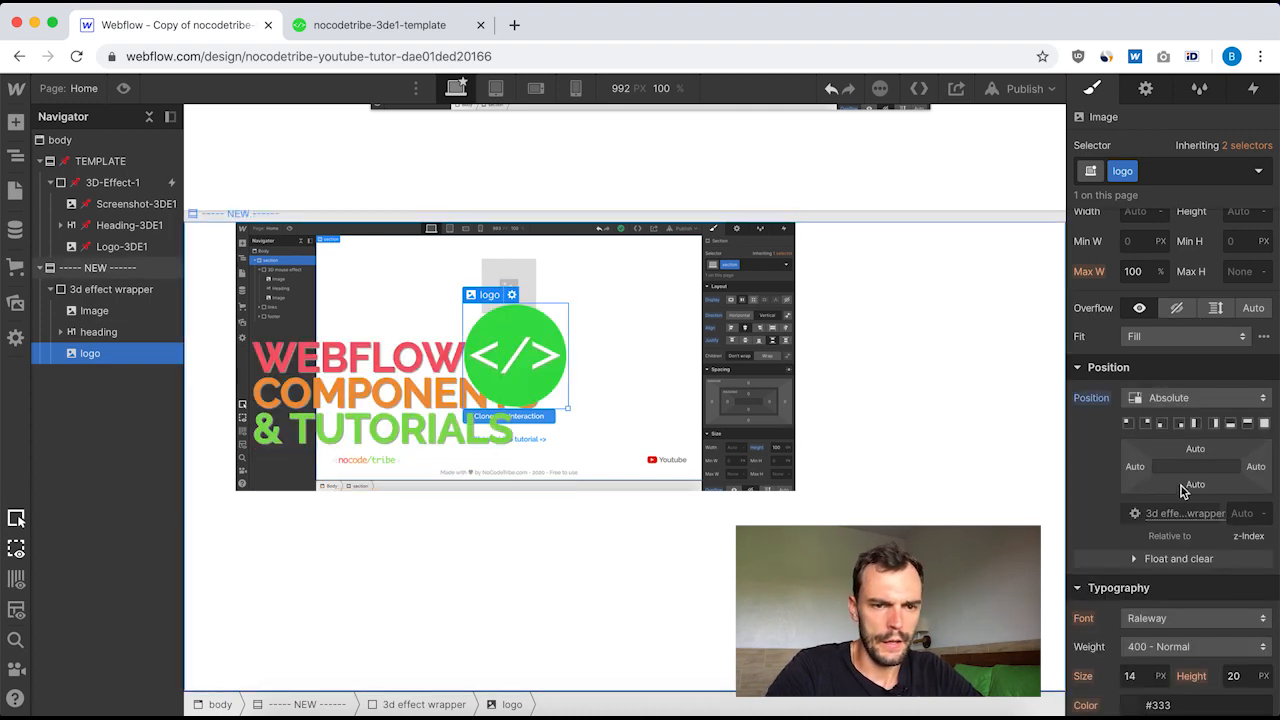
pyautogui.click(125, 247)
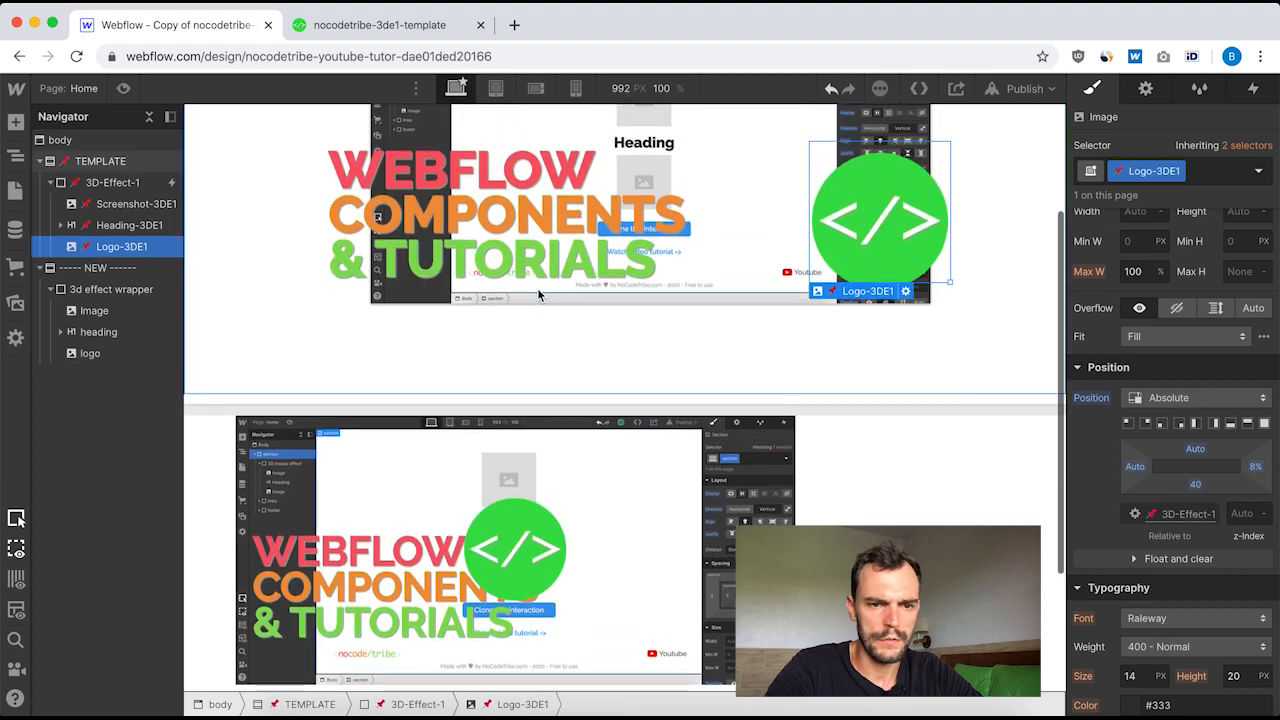
pyautogui.click(129, 360)
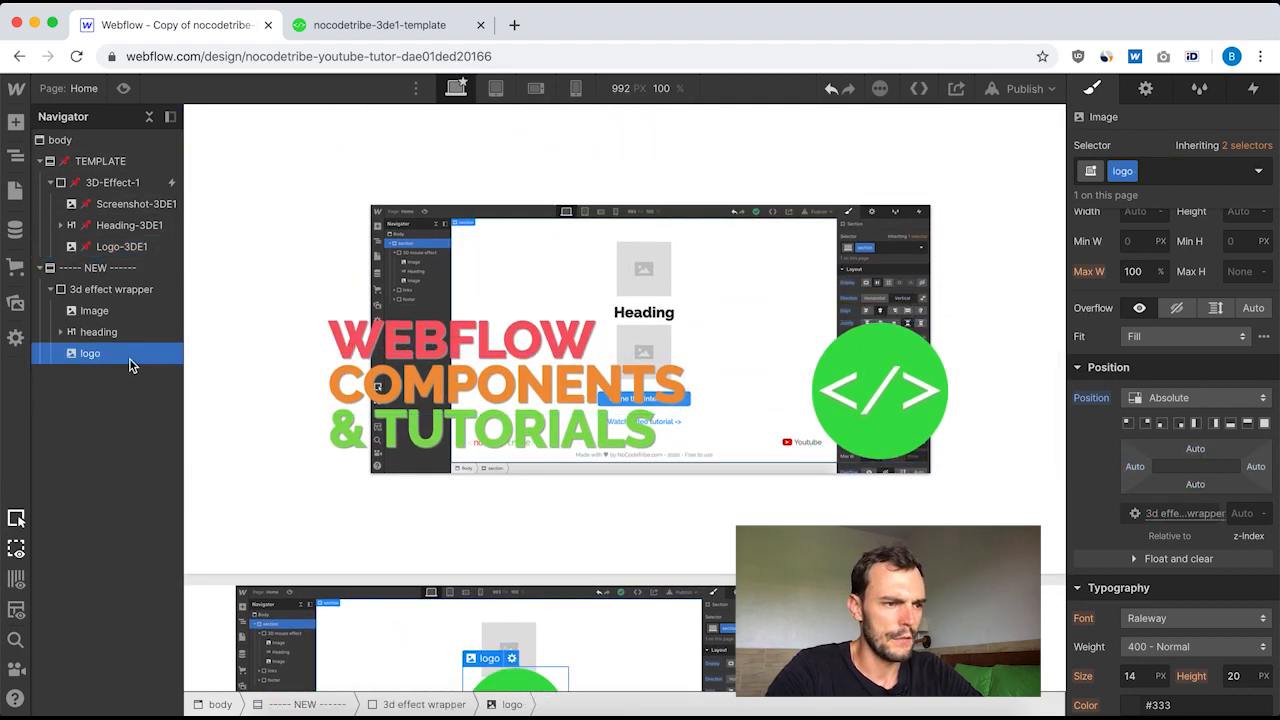
pyautogui.click(1250, 467)
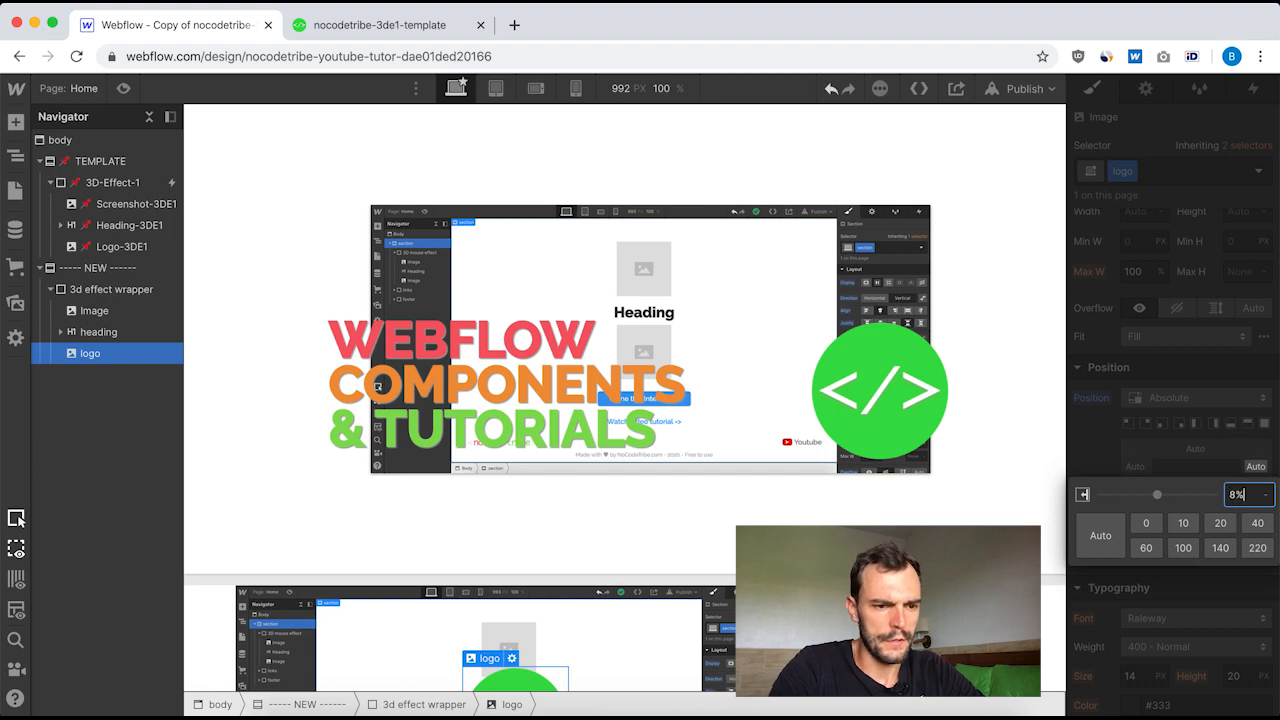
pyautogui.press('Return')
pyautogui.click(1195, 486)
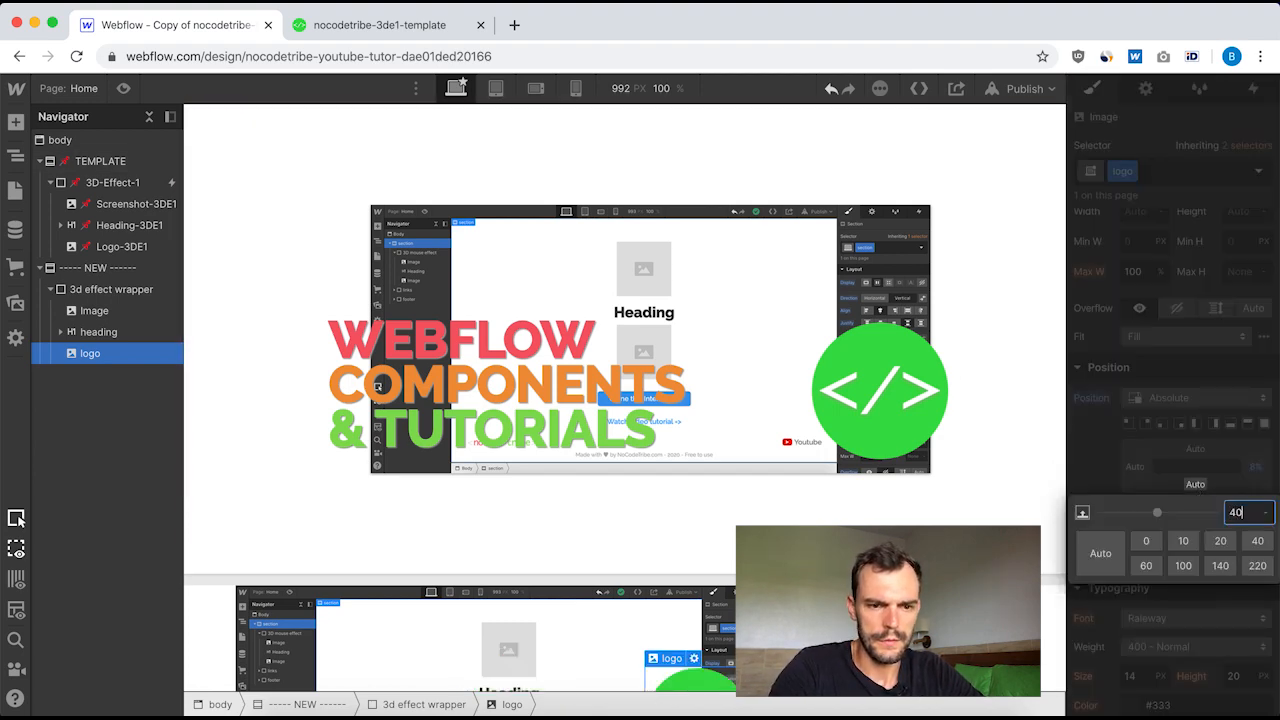
pyautogui.press('Return')
# - Compare the new logo and heading placement, the heading's position settings and the overall section alignment with the template component
pyautogui.scroll(-3, 597, 595)
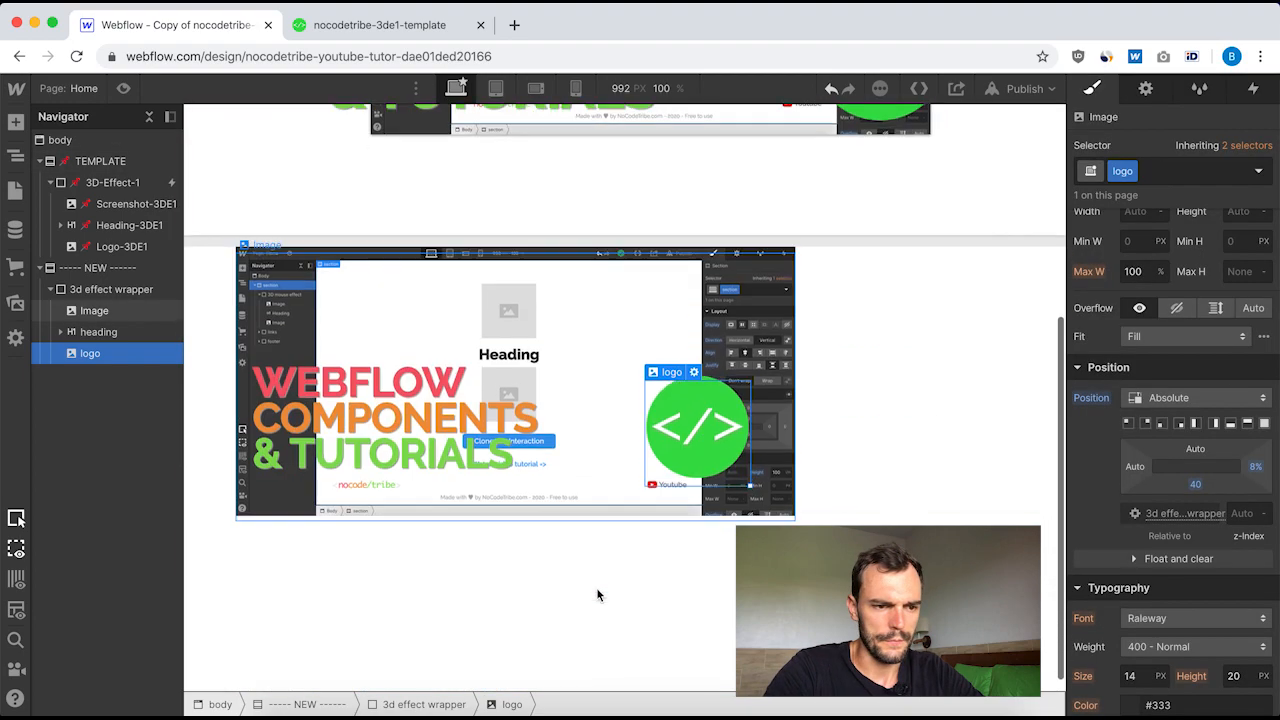
pyautogui.scroll(3, 597, 595)
pyautogui.scroll(-2, 597, 595)
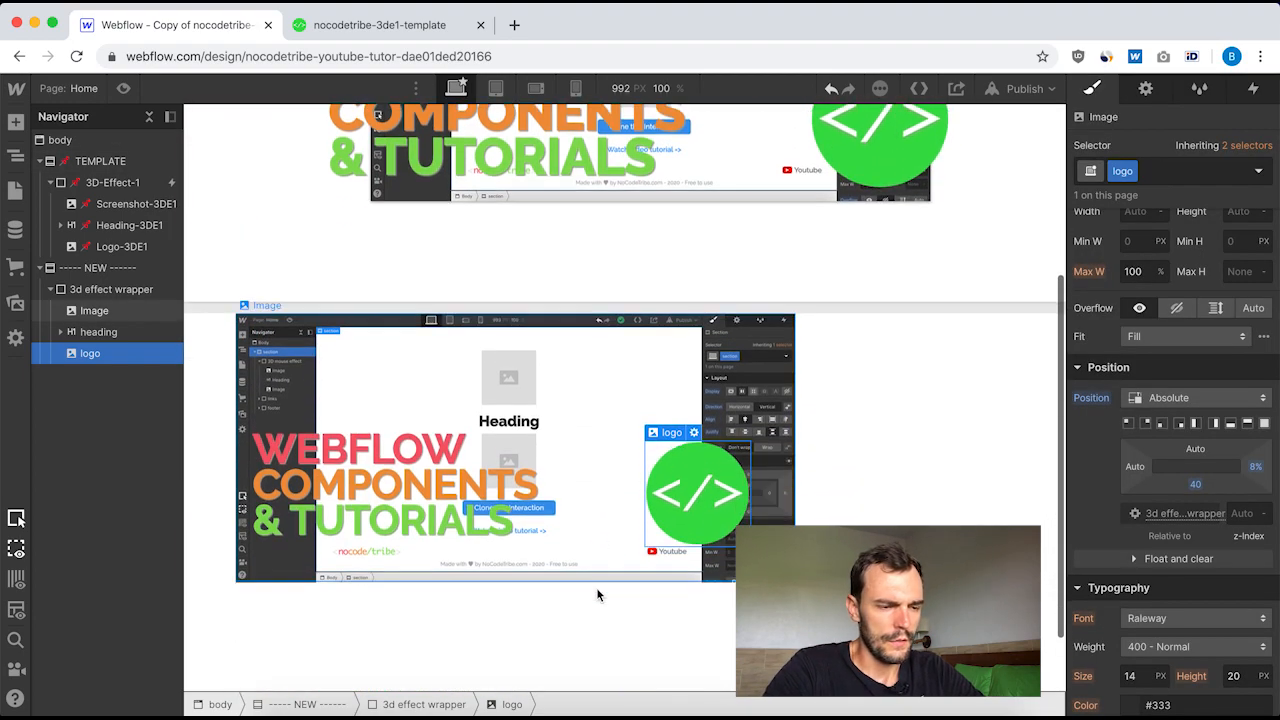
pyautogui.scroll(1, 634, 384)
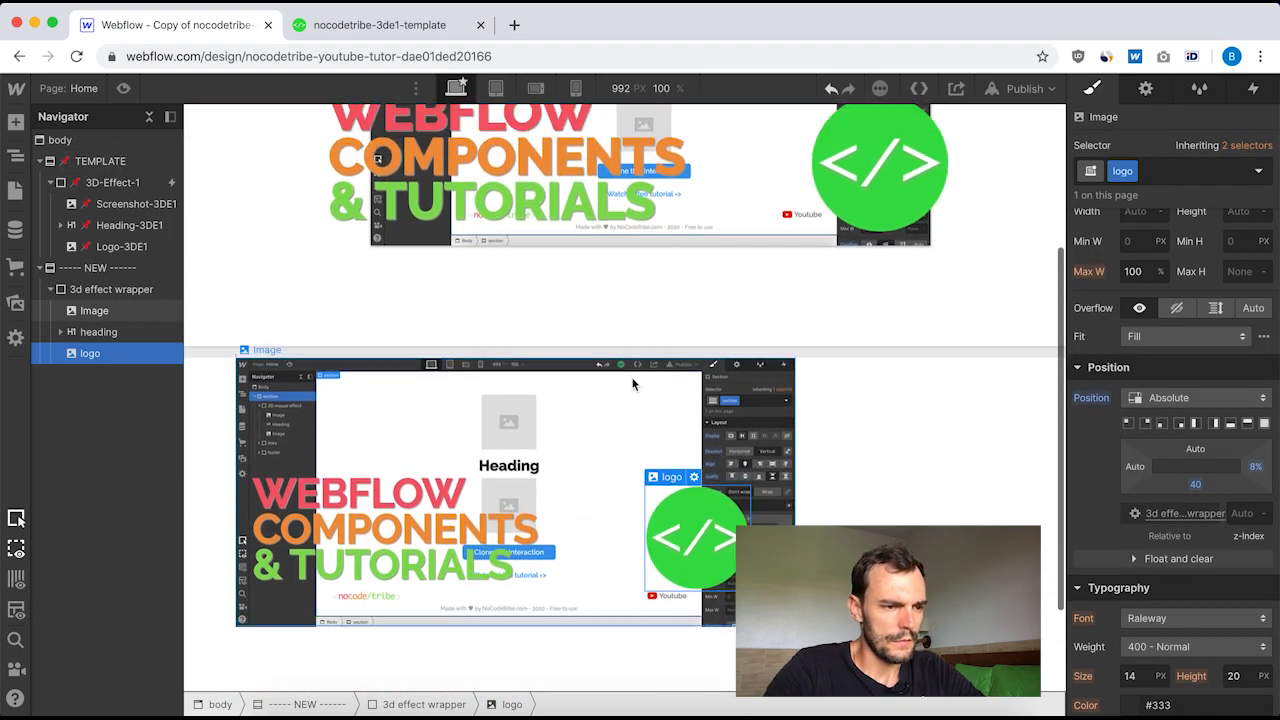
pyautogui.click(110, 225)
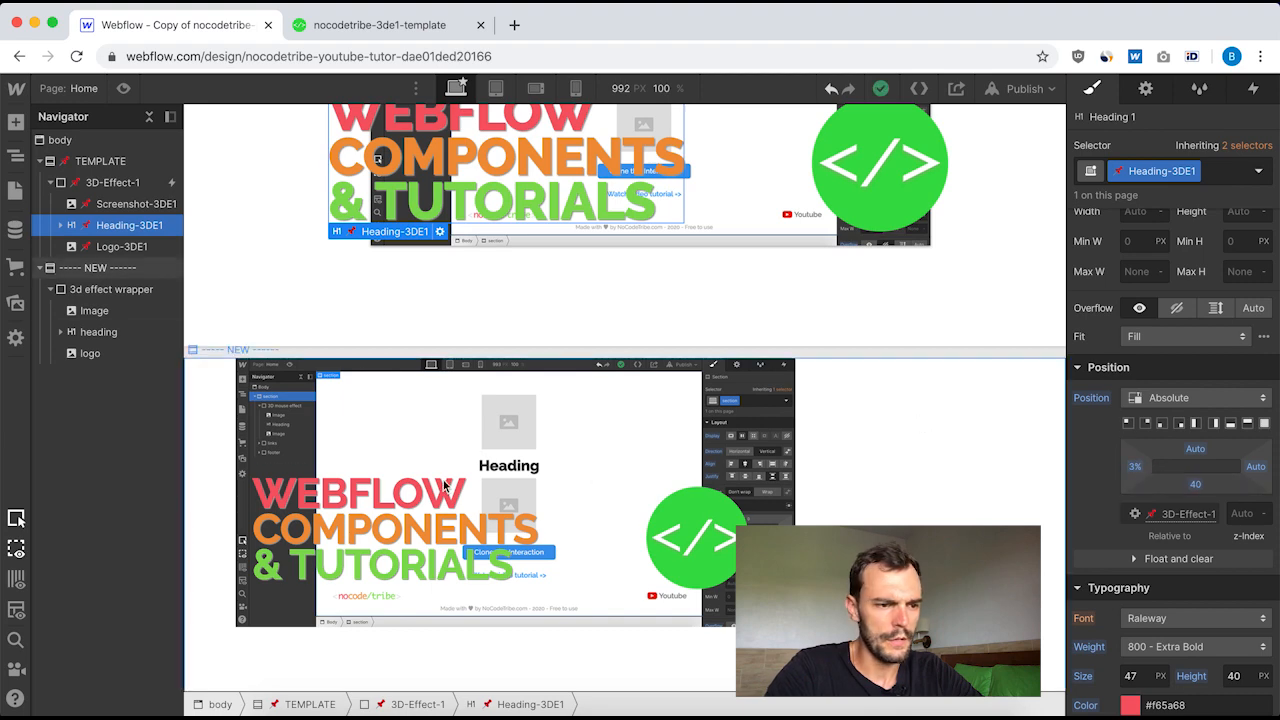
pyautogui.click(85, 332)
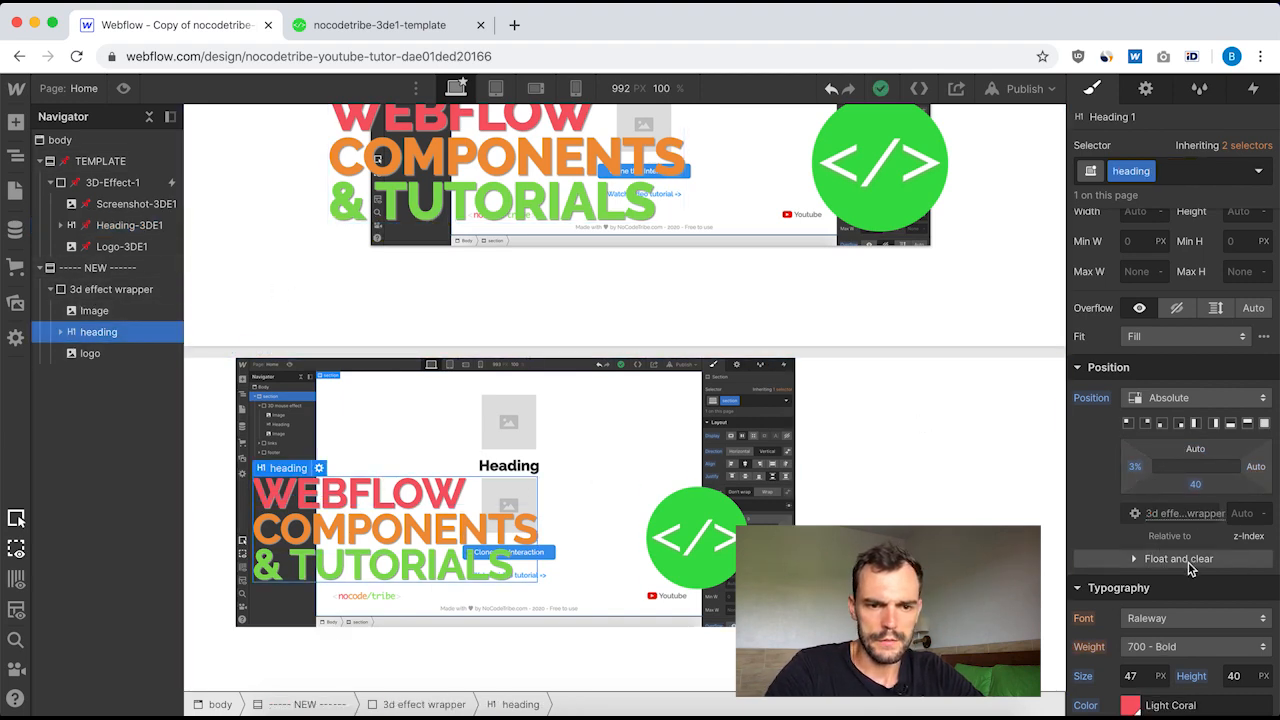
pyautogui.scroll(2, 491, 468)
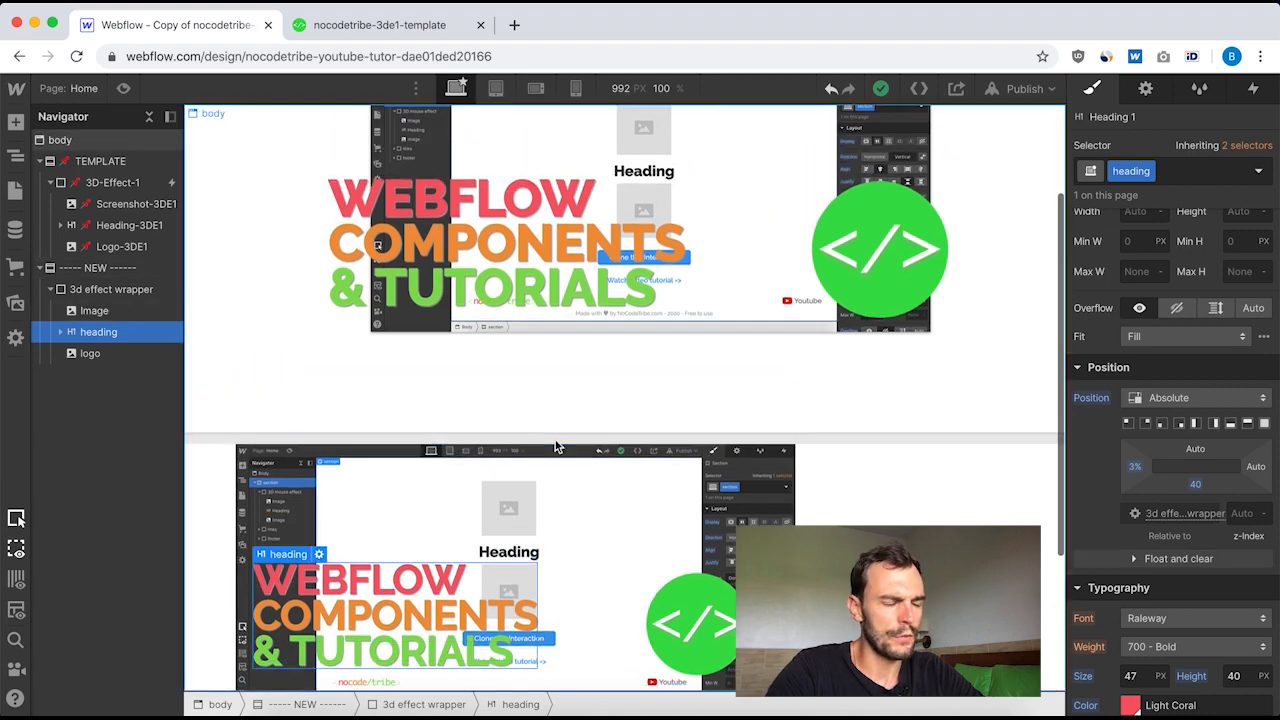
pyautogui.scroll(3, 560, 499)
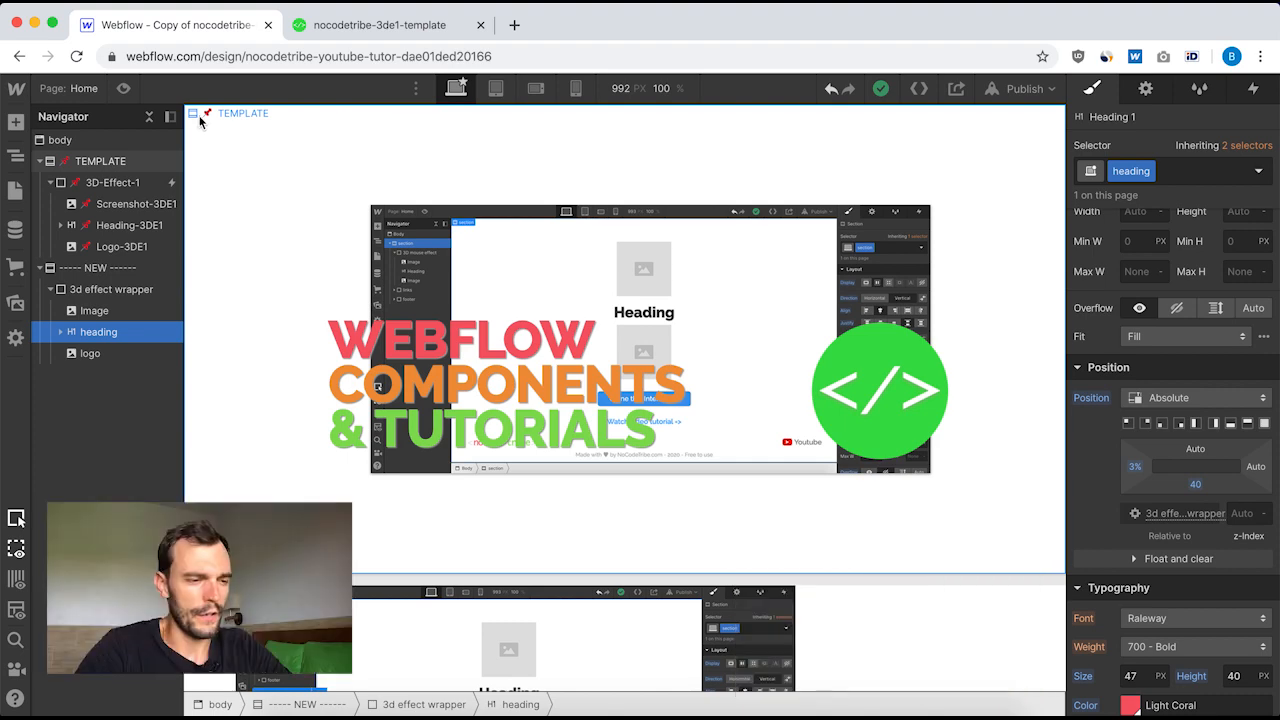
pyautogui.scroll(-5, 372, 428)
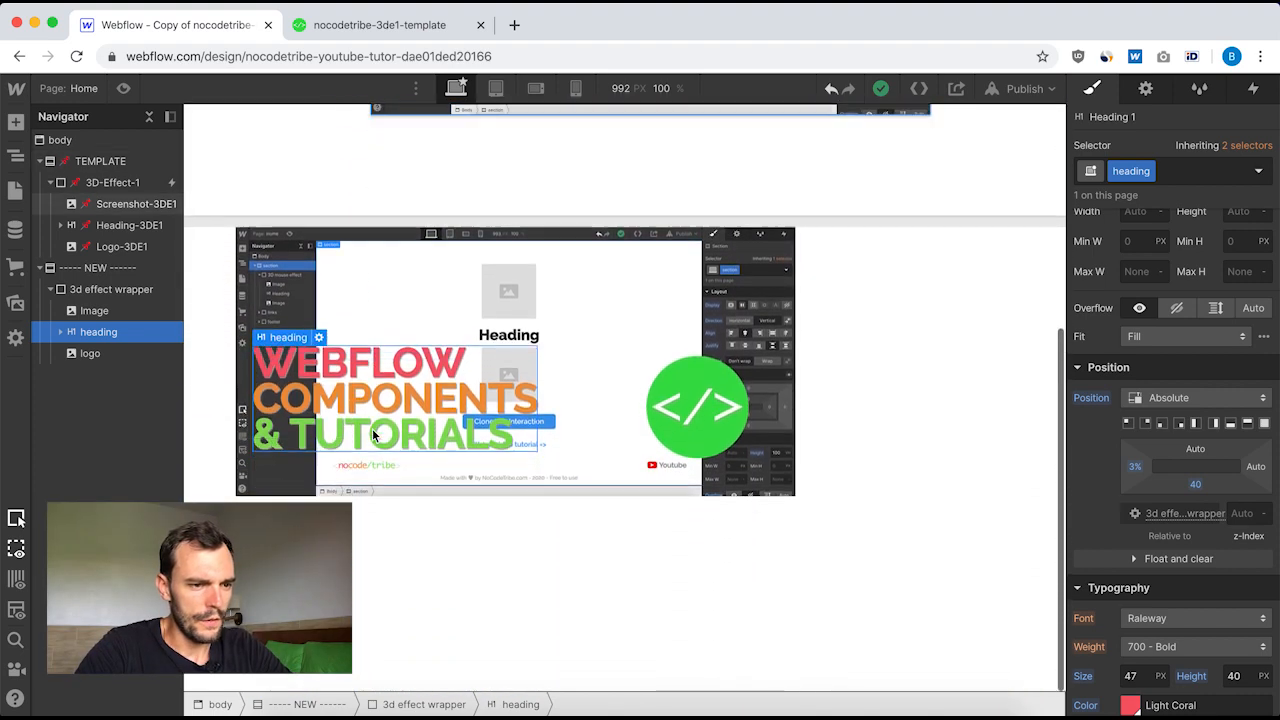
pyautogui.scroll(3, 712, 400)
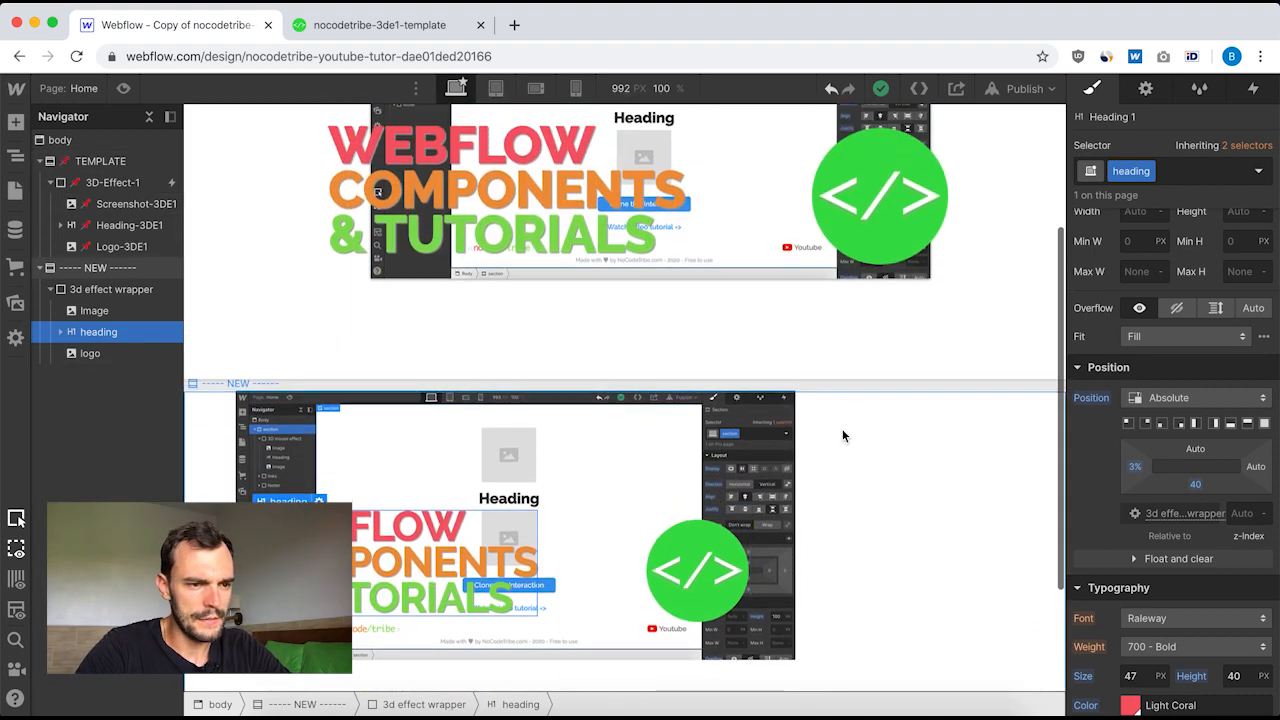
pyautogui.scroll(-2, 843, 434)
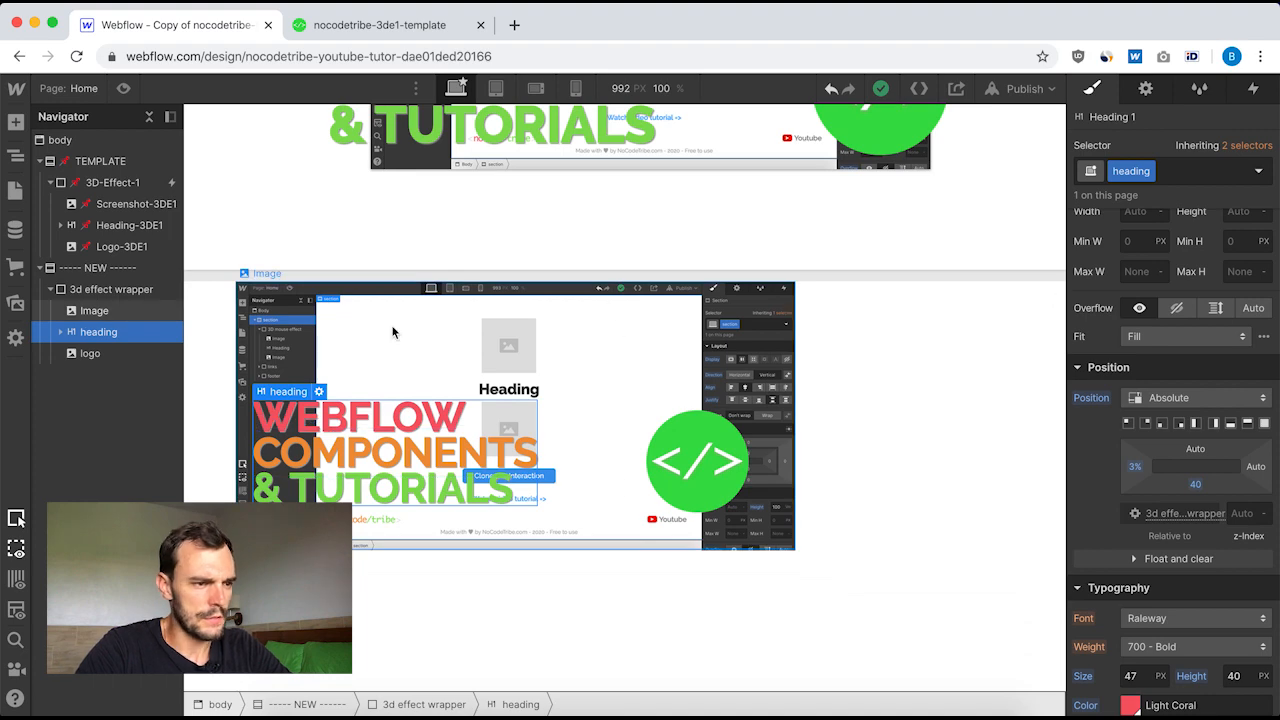
pyautogui.scroll(-1, 737, 626)
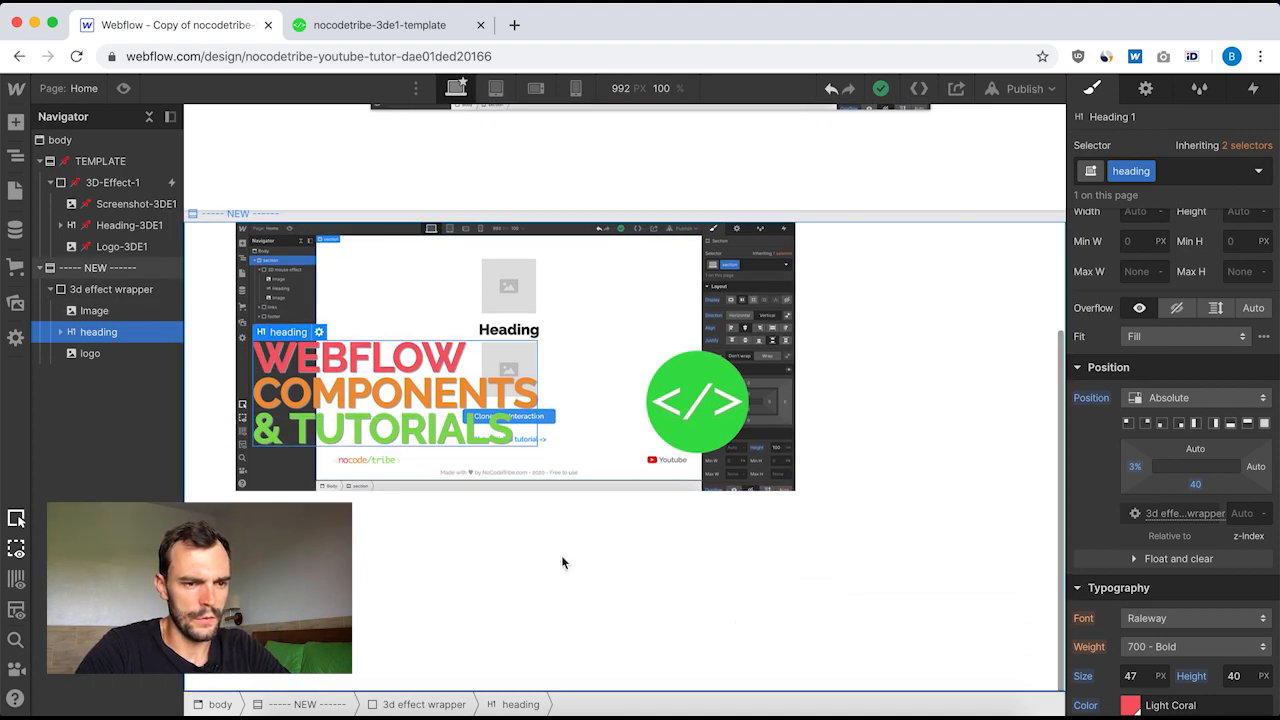
pyautogui.scroll(5, 905, 522)
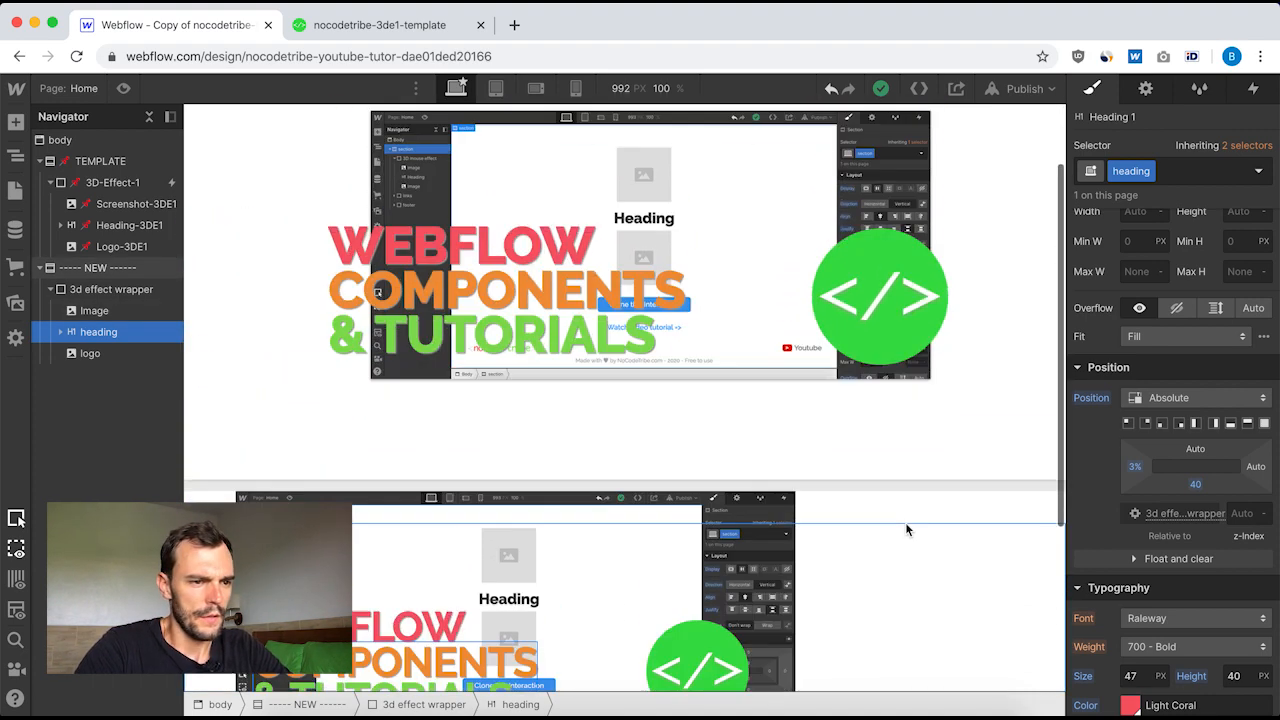
pyautogui.scroll(-5, 905, 522)
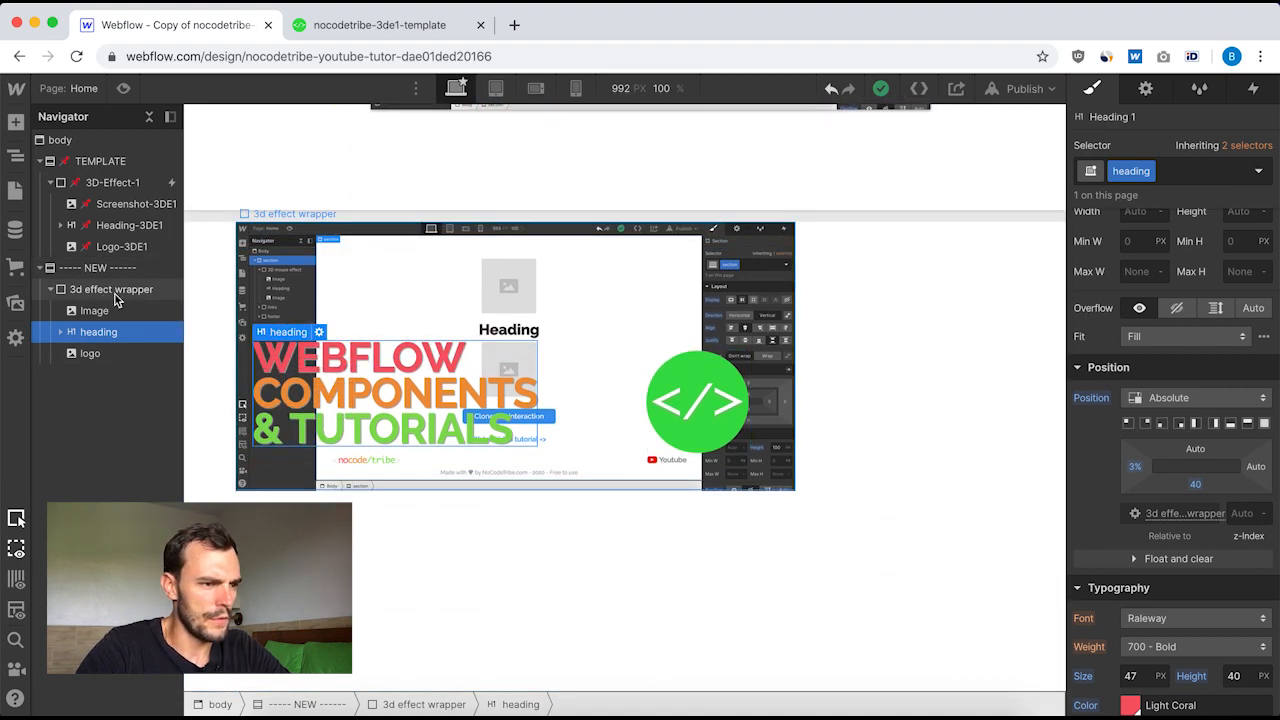
# - Set the NEW section's display to horizontal flex, with its children centered for both align and justify
pyautogui.click(90, 267)
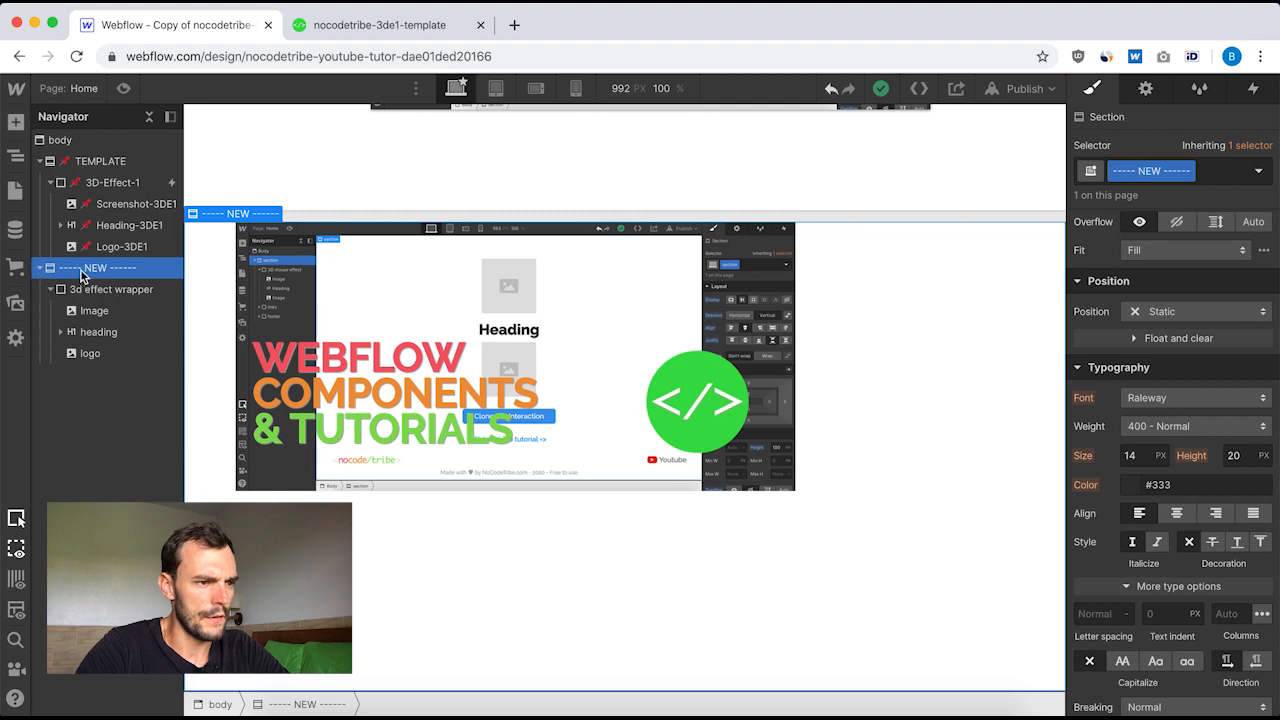
pyautogui.scroll(5, 1148, 430)
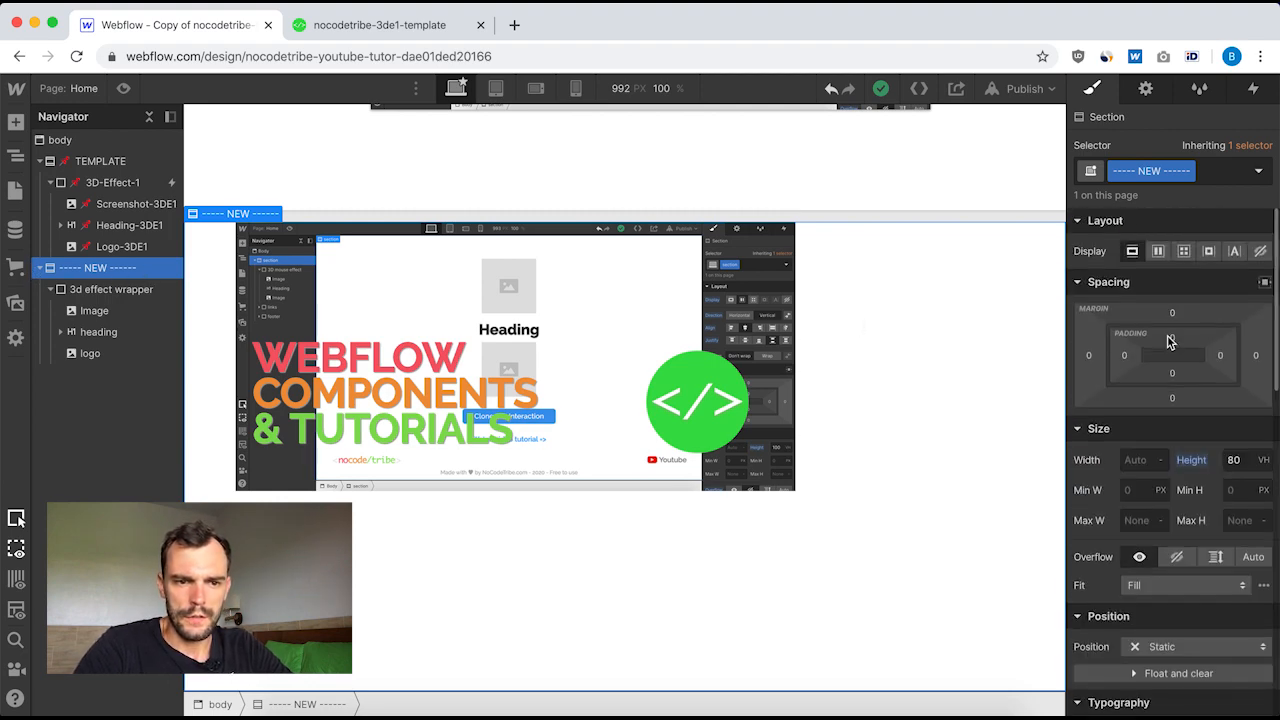
pyautogui.click(1158, 252)
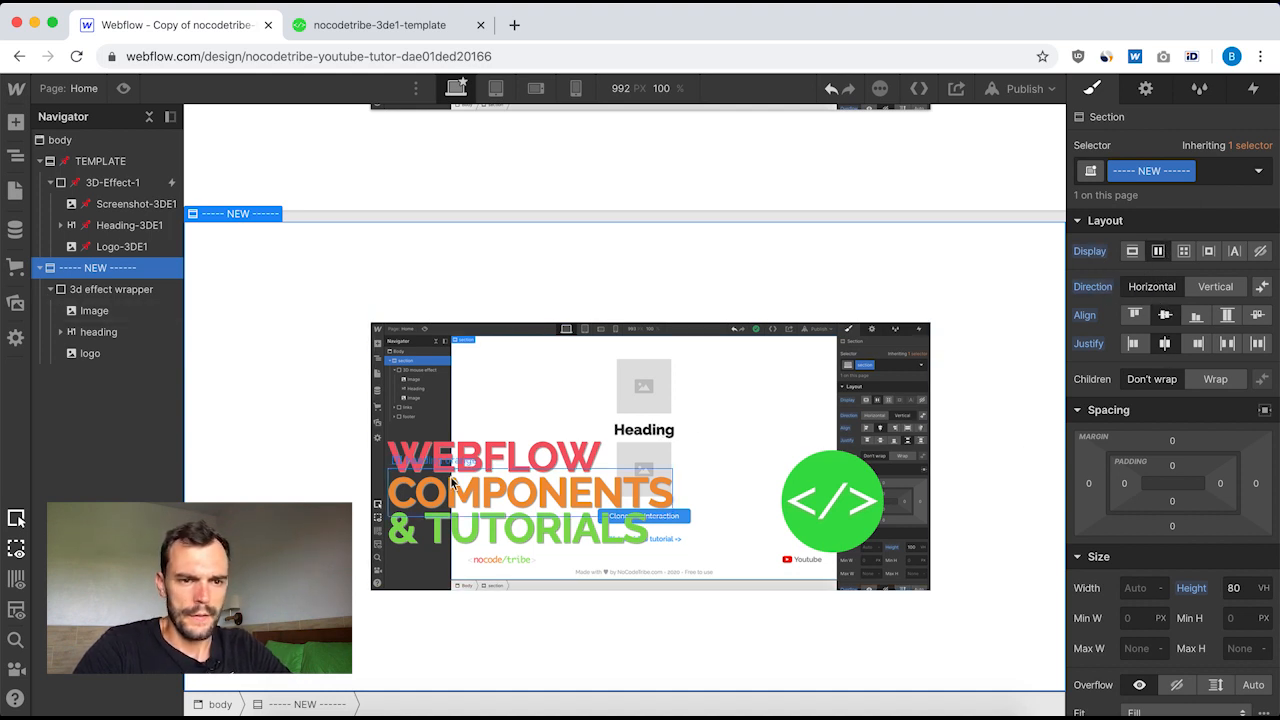
# - Compare the screenshot, heading and logo layout in the NEW section with the template section above it
pyautogui.scroll(4, 545, 403)
pyautogui.scroll(-4, 545, 403)
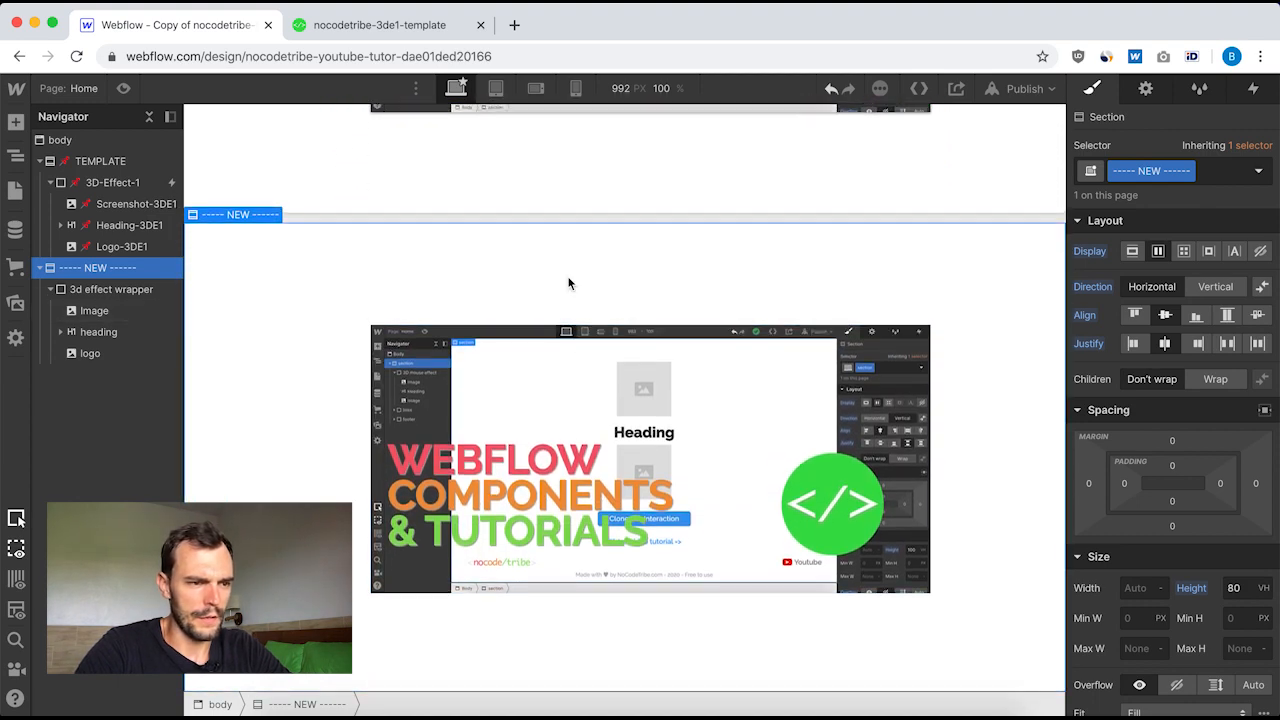
pyautogui.scroll(4, 569, 280)
pyautogui.scroll(-4, 661, 438)
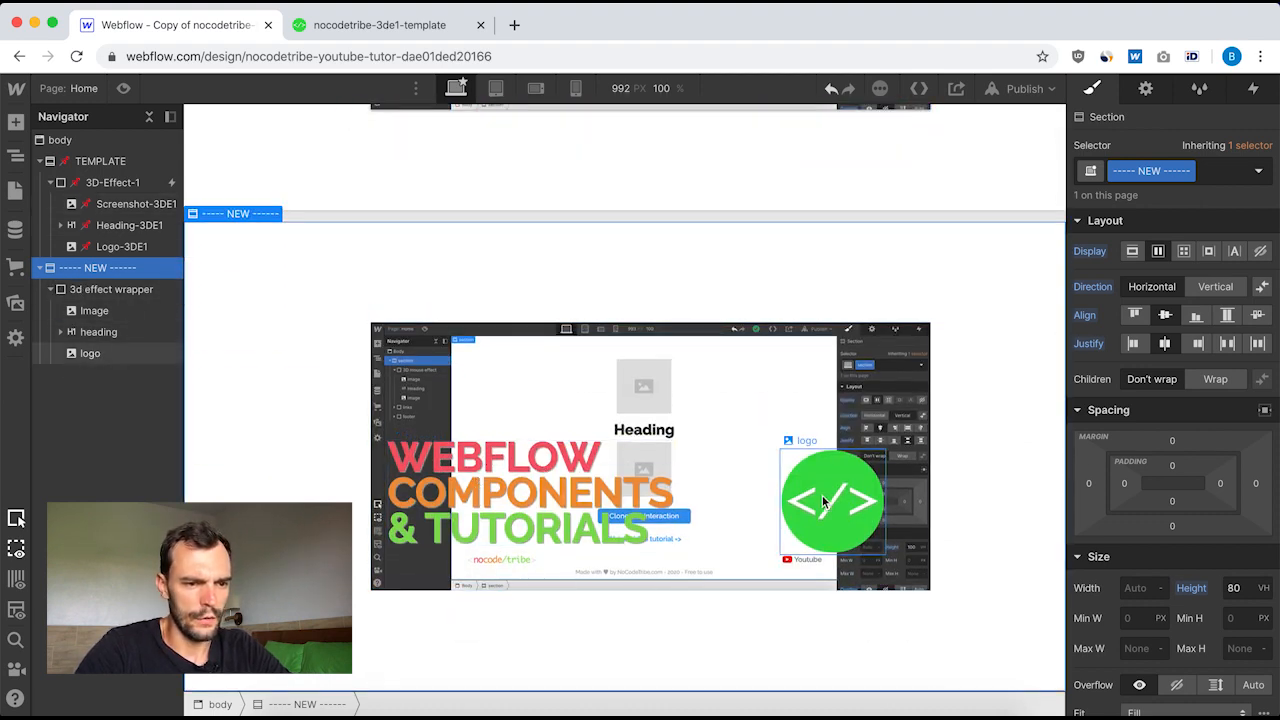
pyautogui.scroll(2, 723, 394)
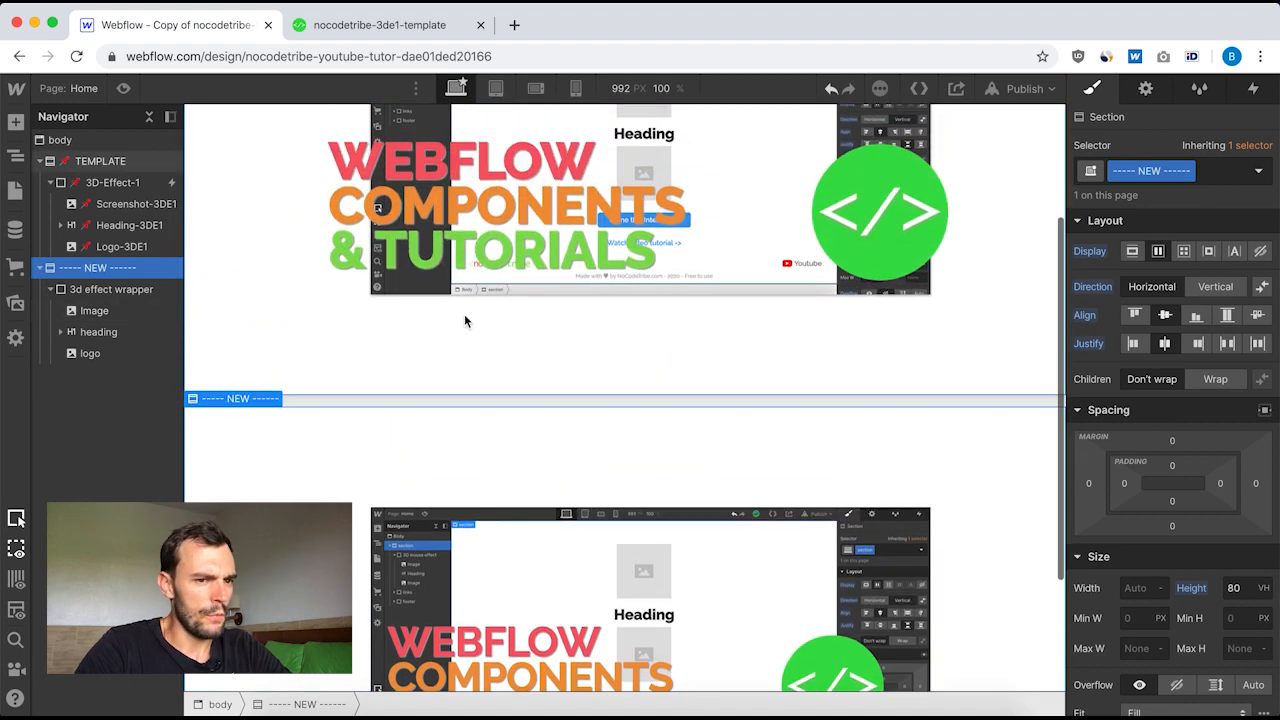
pyautogui.scroll(-2, 465, 318)
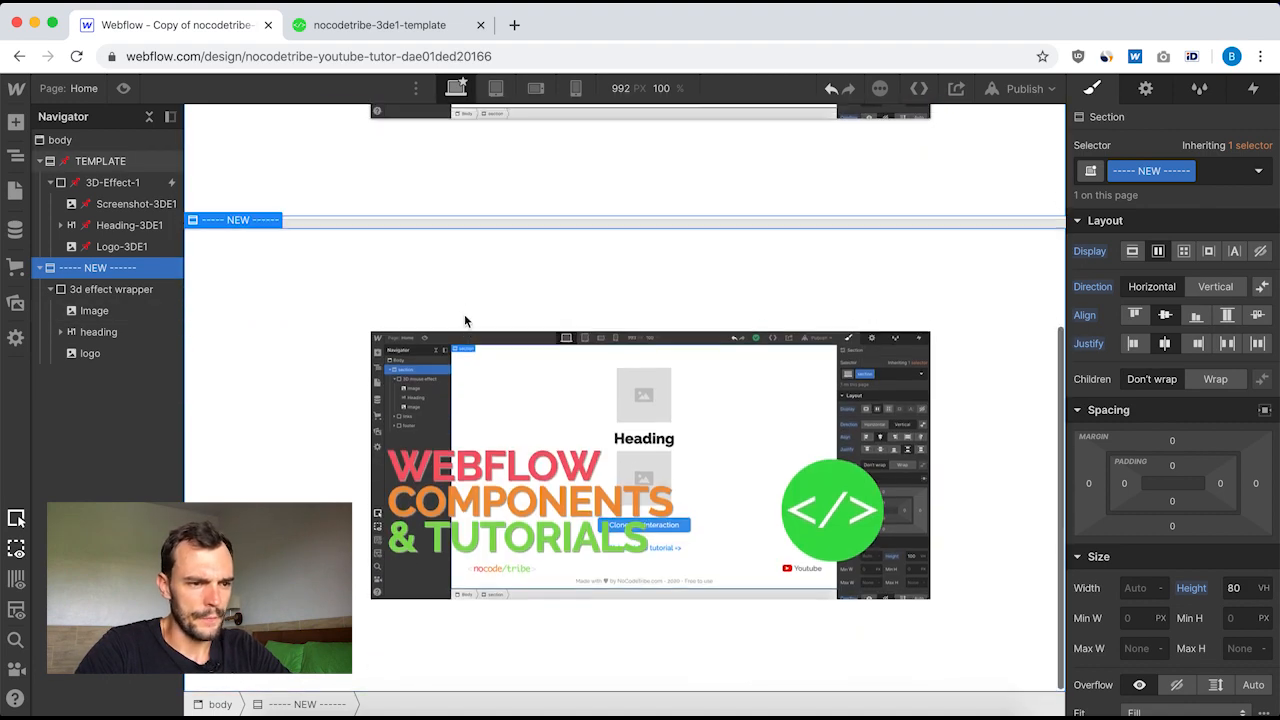
pyautogui.scroll(3, 466, 320)
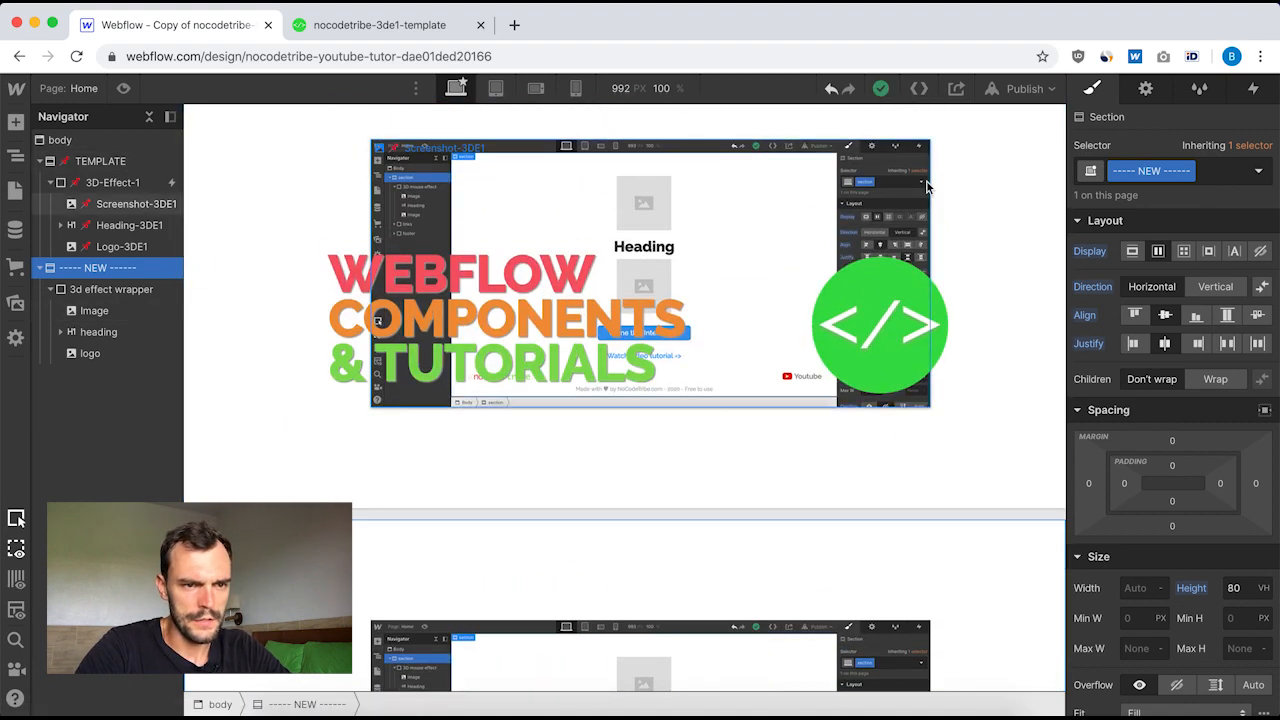
# - Examine the border and box shadow settings of the template's Screenshot-3DE1 and compare its edges with the new screenshot image
pyautogui.click(106, 207)
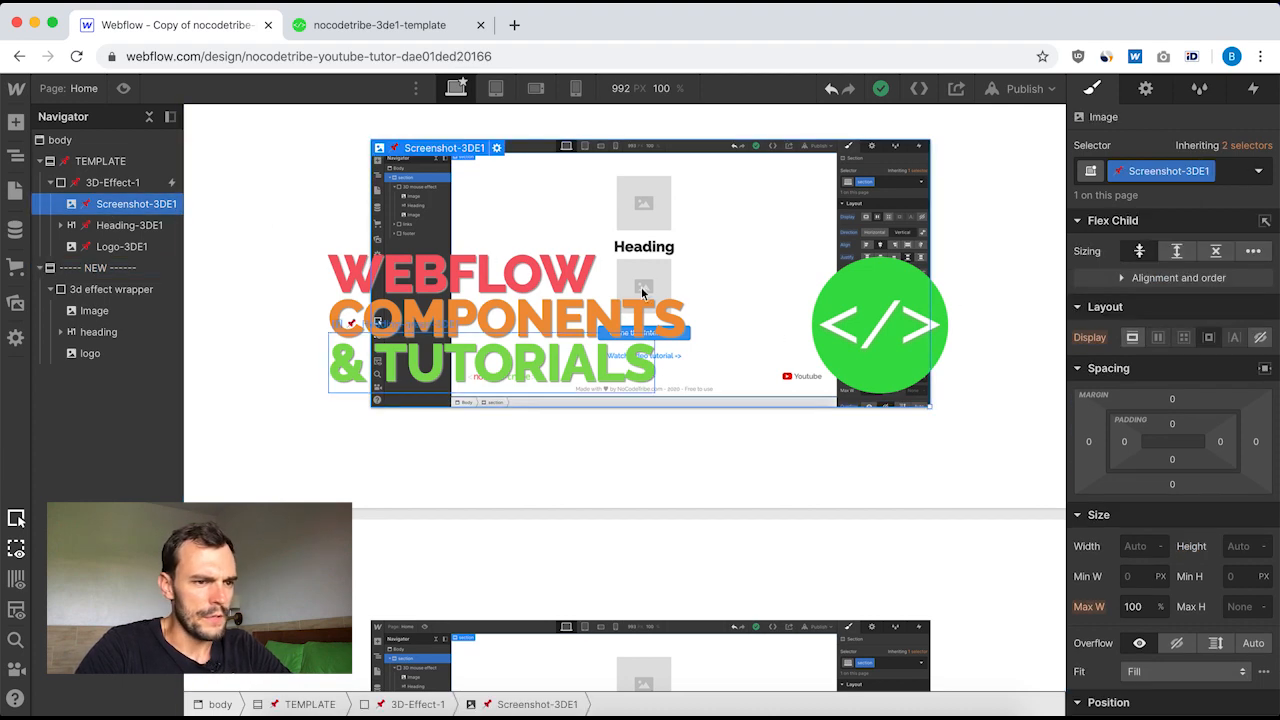
pyautogui.scroll(-5, 1204, 373)
pyautogui.scroll(-4, 1204, 373)
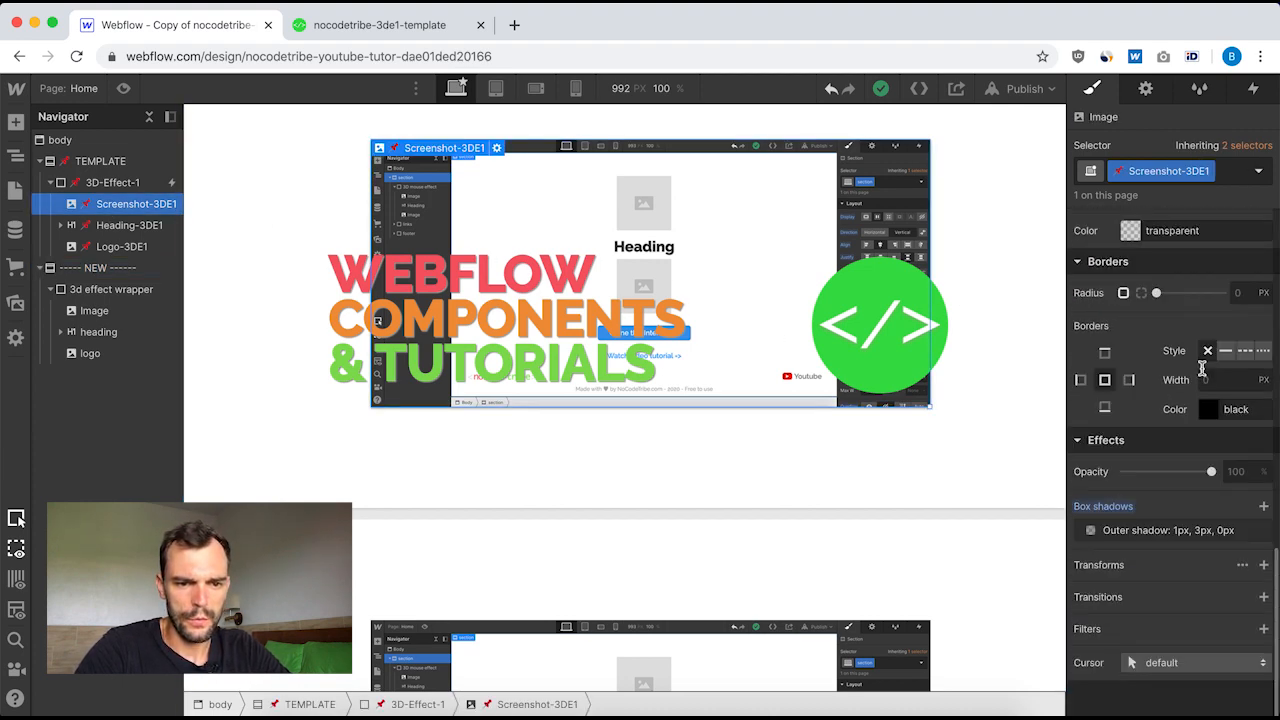
pyautogui.scroll(2, 1165, 413)
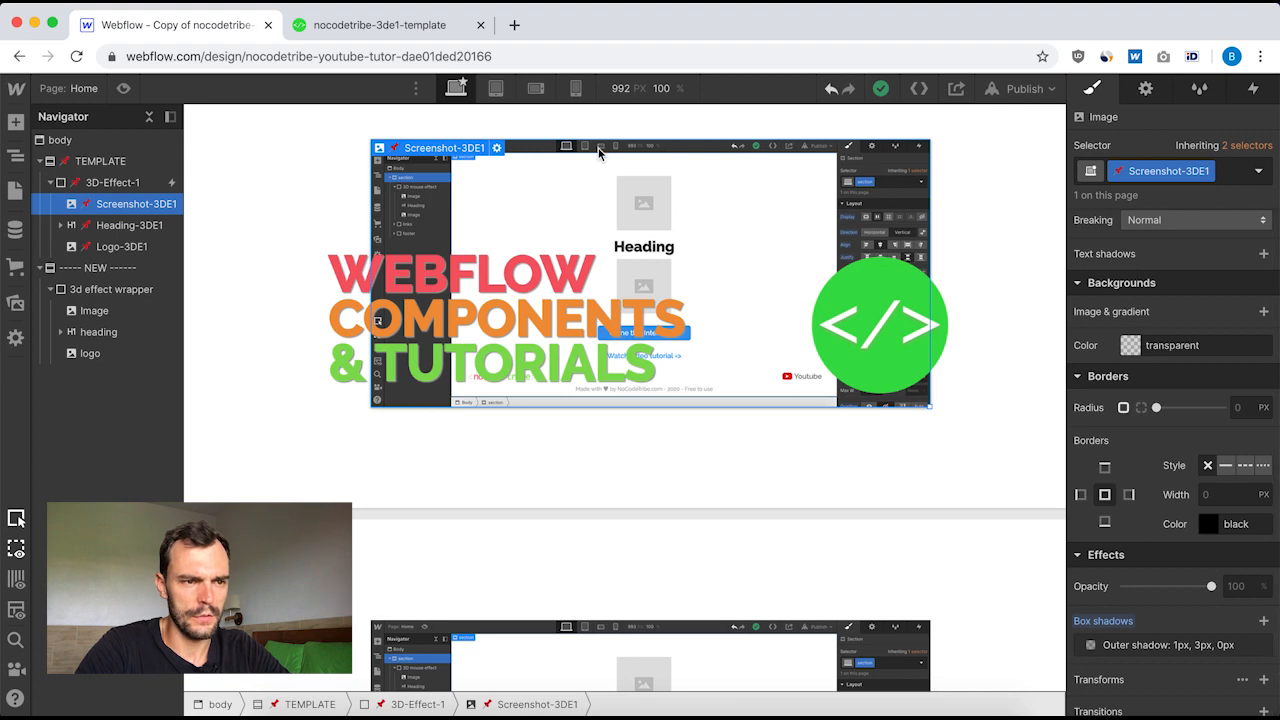
pyautogui.scroll(-2, 716, 307)
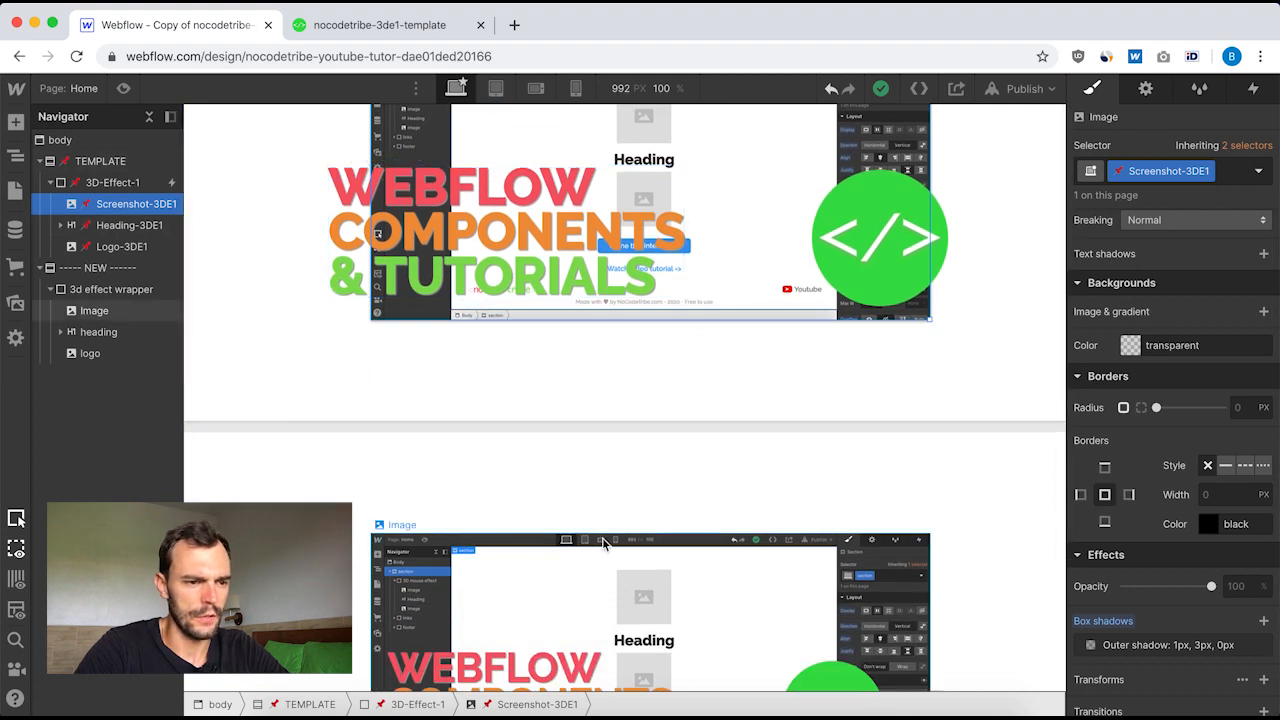
pyautogui.scroll(-5, 631, 332)
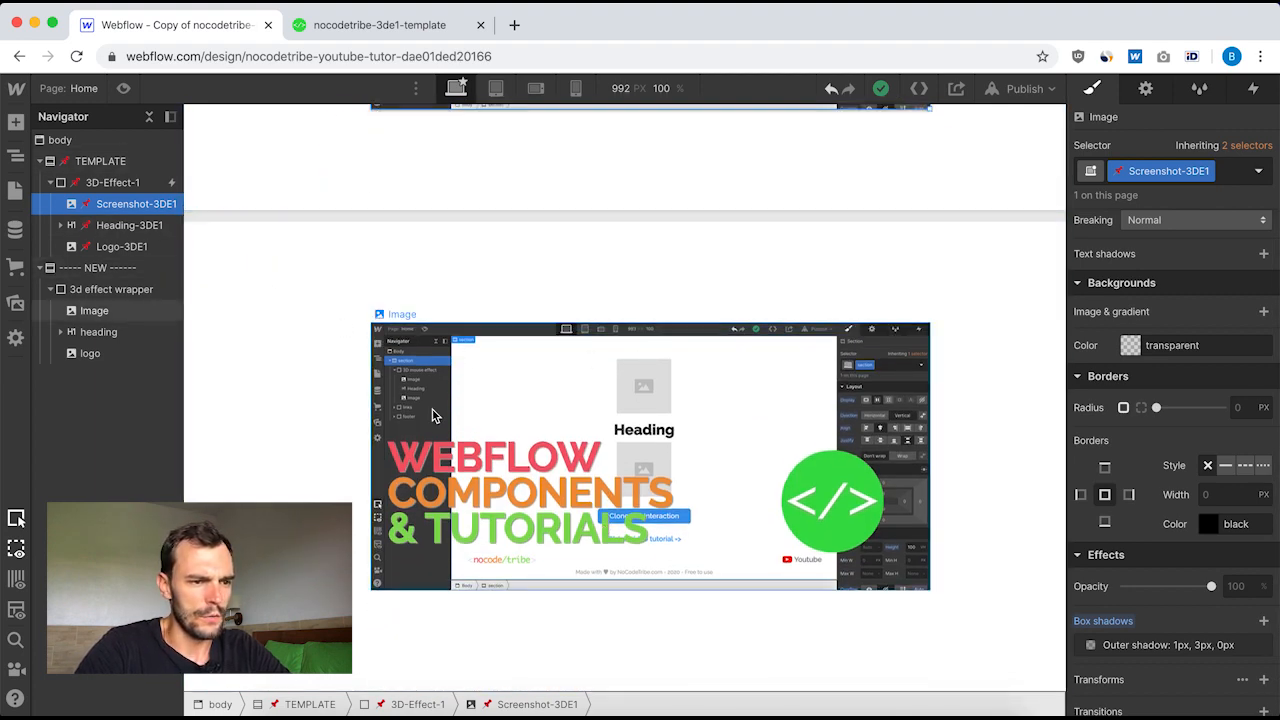
# - Create and assign a class named screenshot to the image inside the new 3d effect wrapper
pyautogui.click(96, 309)
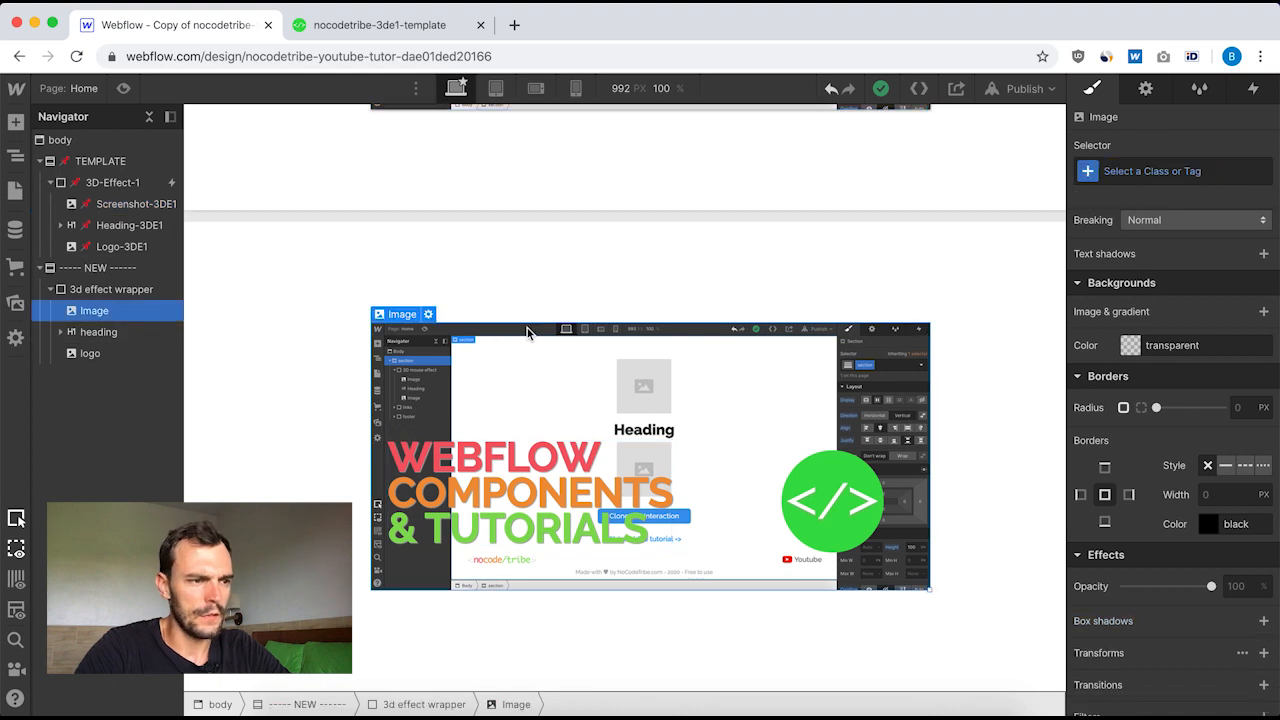
pyautogui.click(1140, 171)
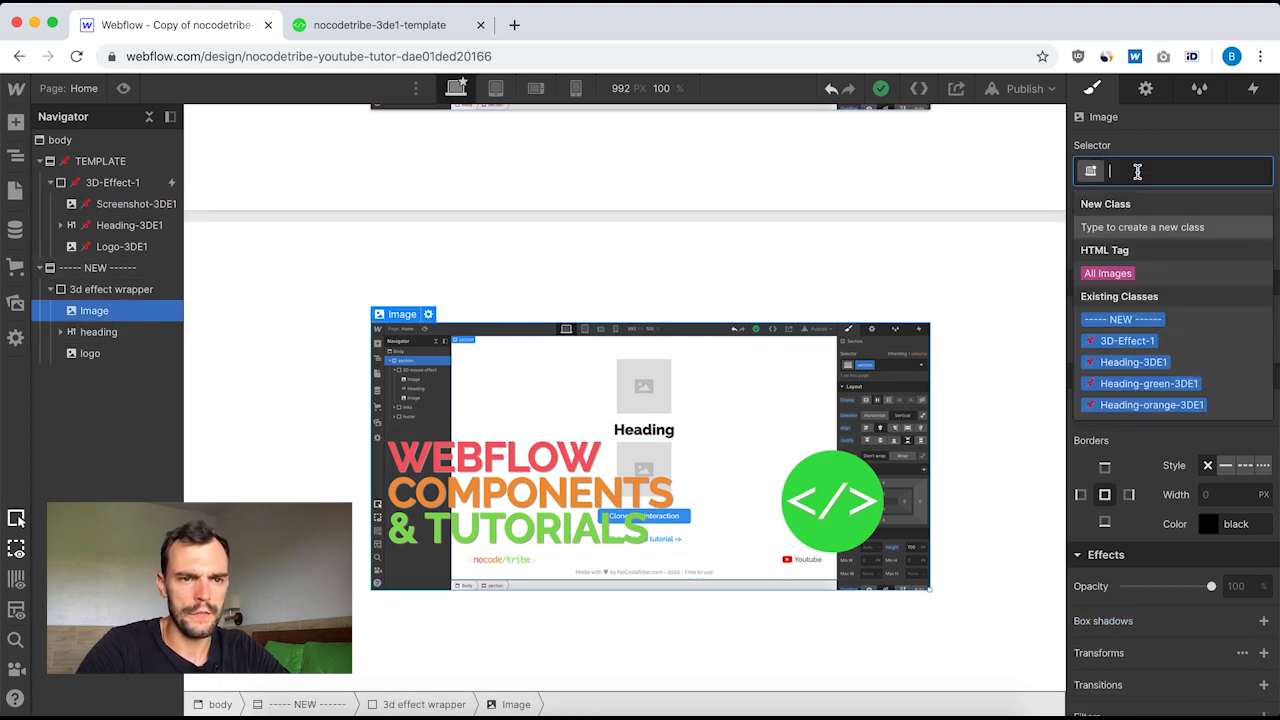
pyautogui.write('scre')
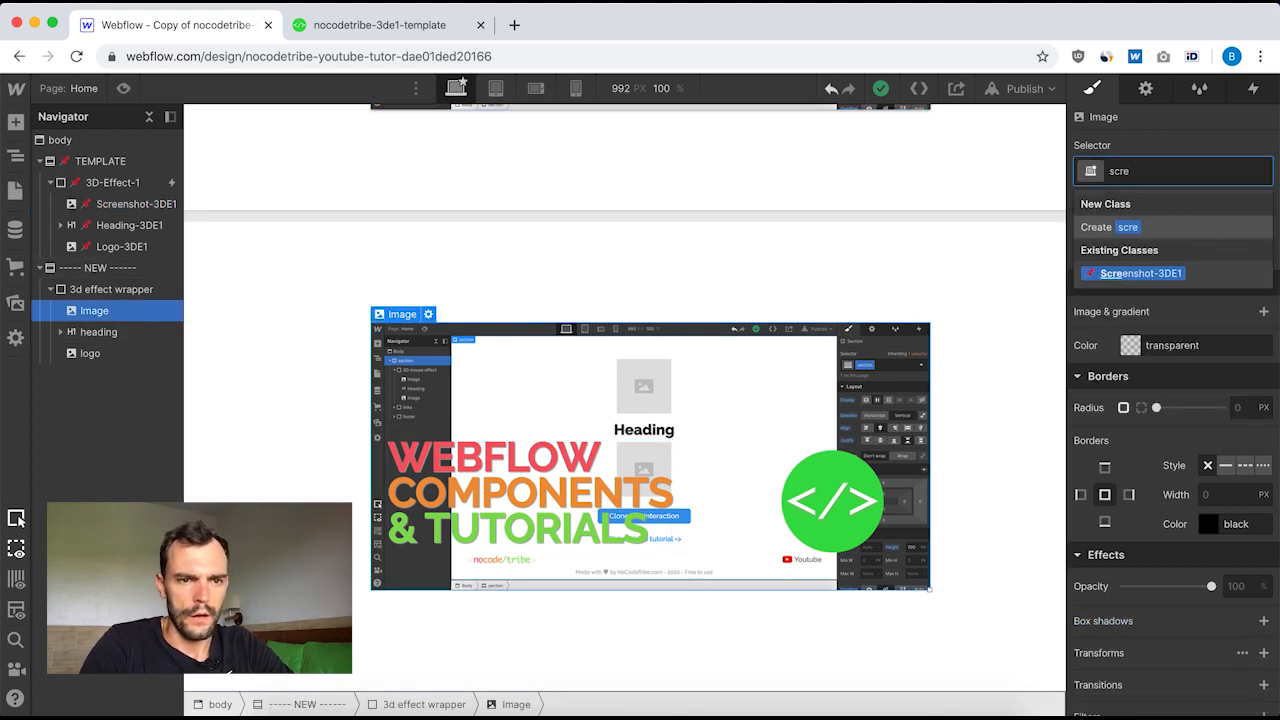
pyautogui.write('enshot')
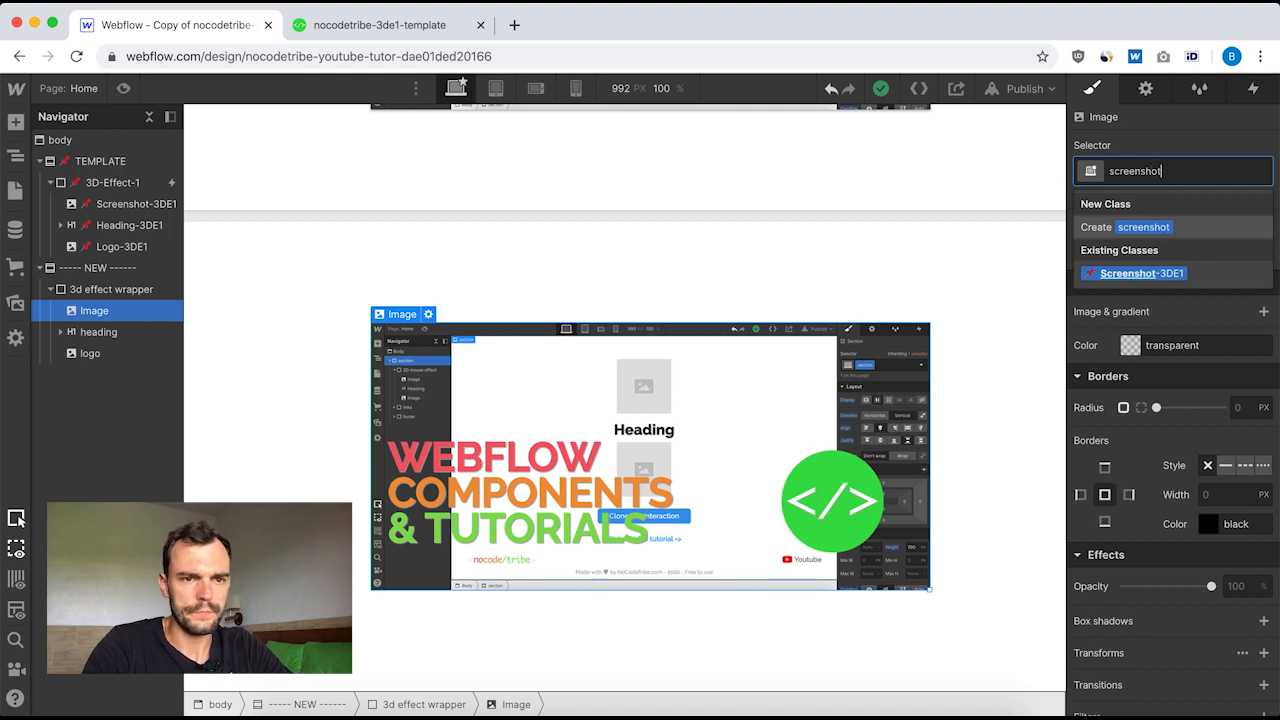
pyautogui.press('Return')
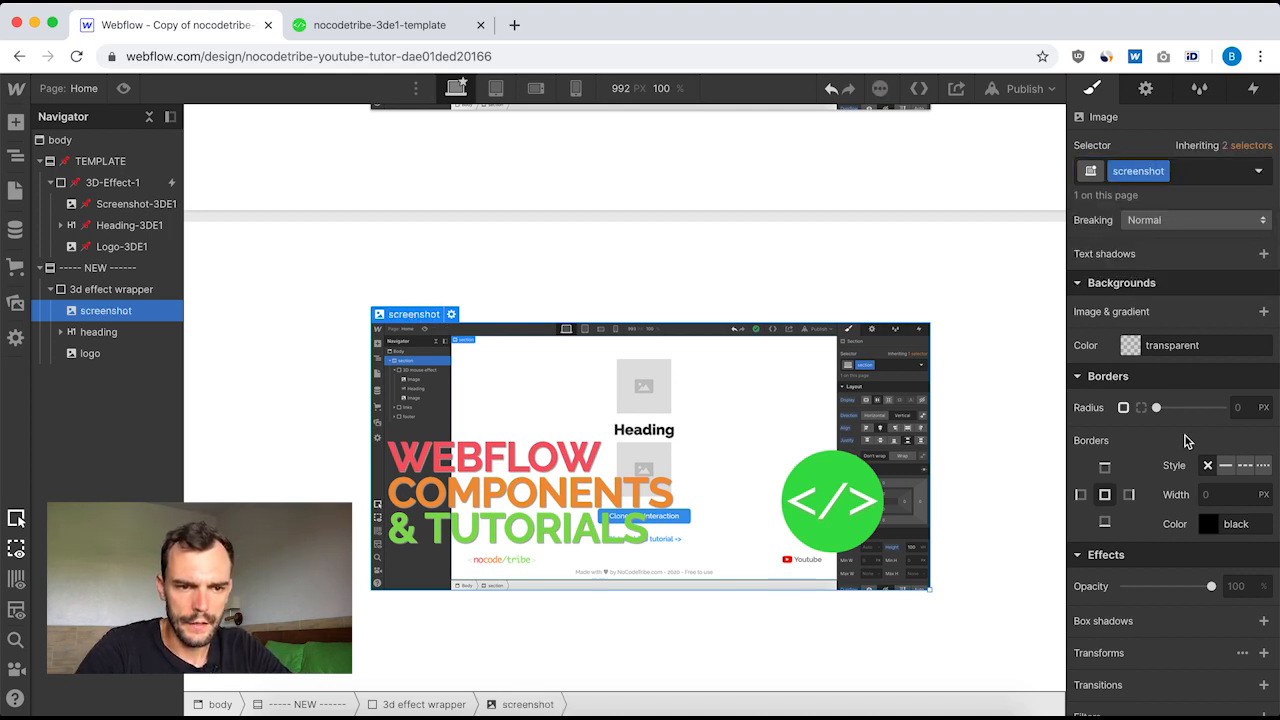
# - Add an outside box shadow to the new screenshot image, keeping the default shadow values
pyautogui.scroll(-2, 1186, 441)
pyautogui.scroll(3, 1186, 434)
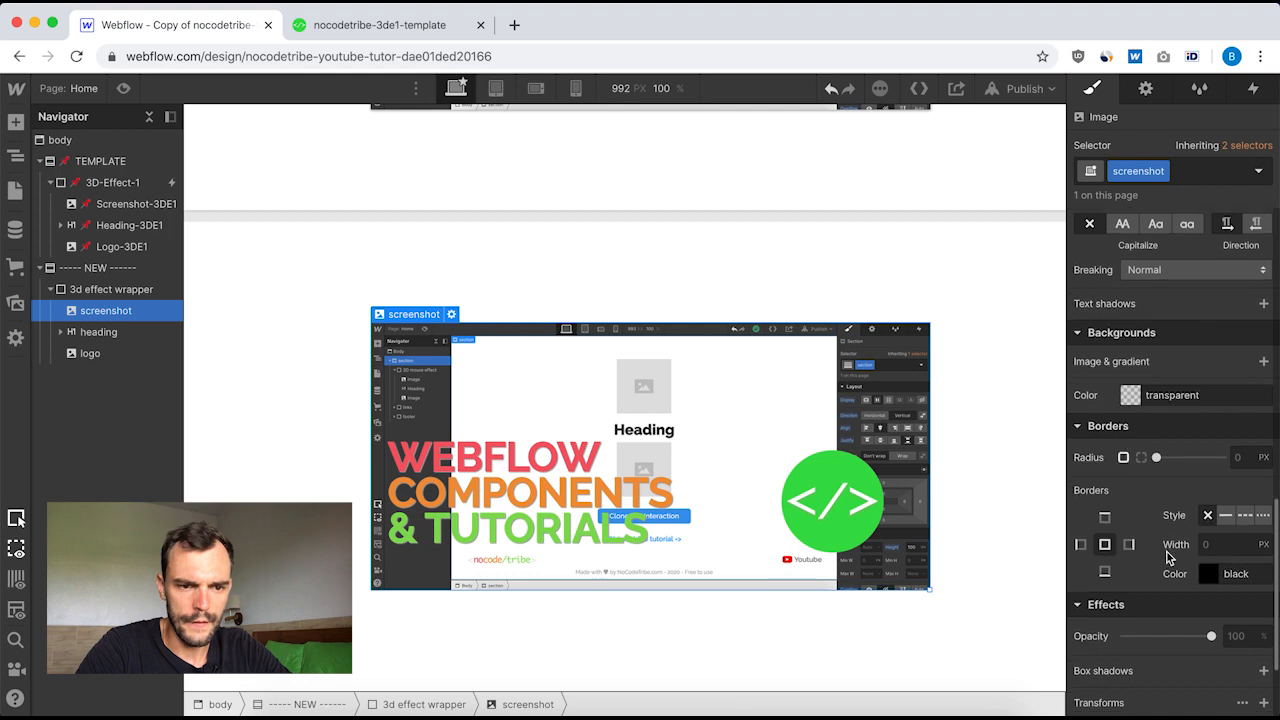
pyautogui.scroll(-2, 1165, 559)
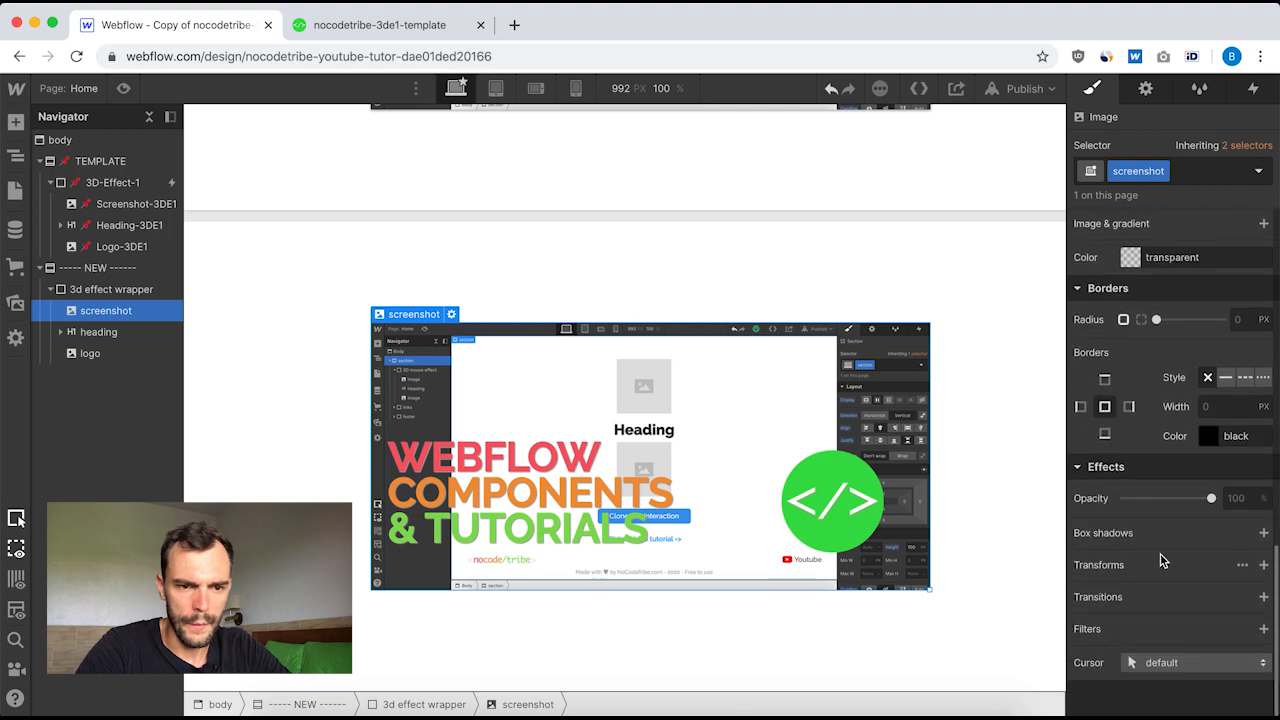
pyautogui.click(1263, 533)
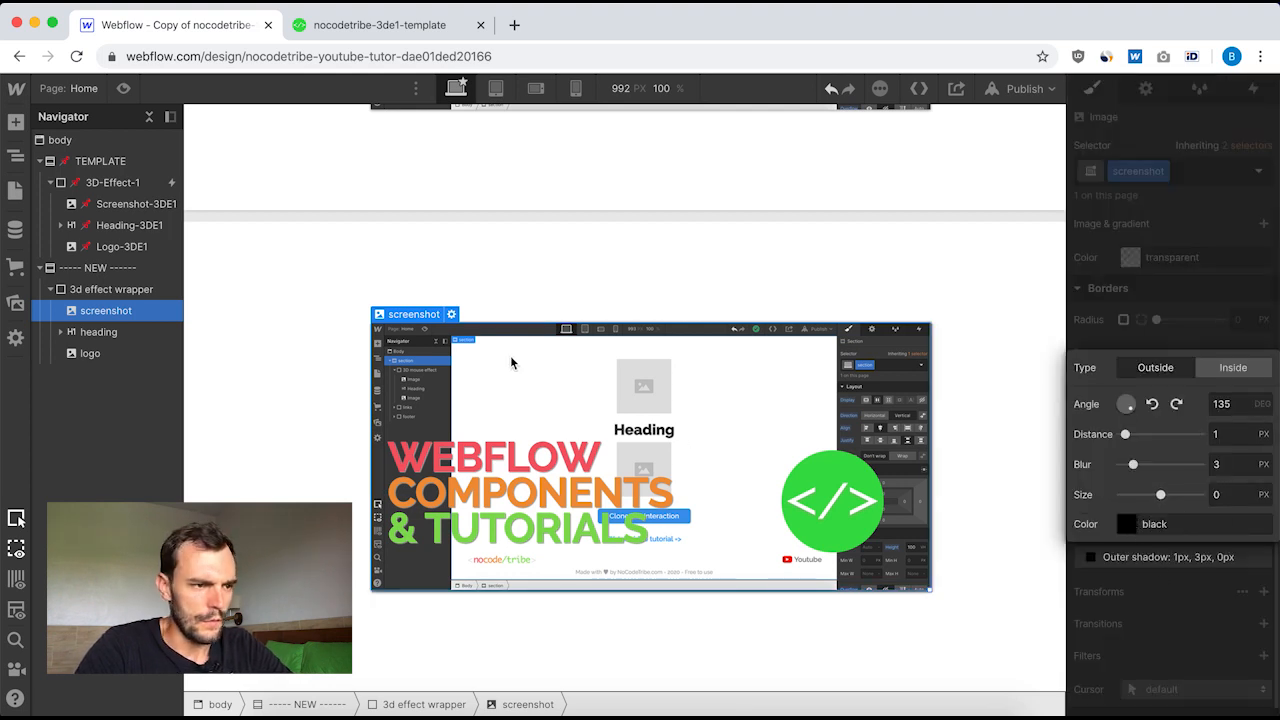
# - Check the template screenshot's box shadow settings and set the new screenshot's shadow color to #a1a1a1
pyautogui.click(115, 203)
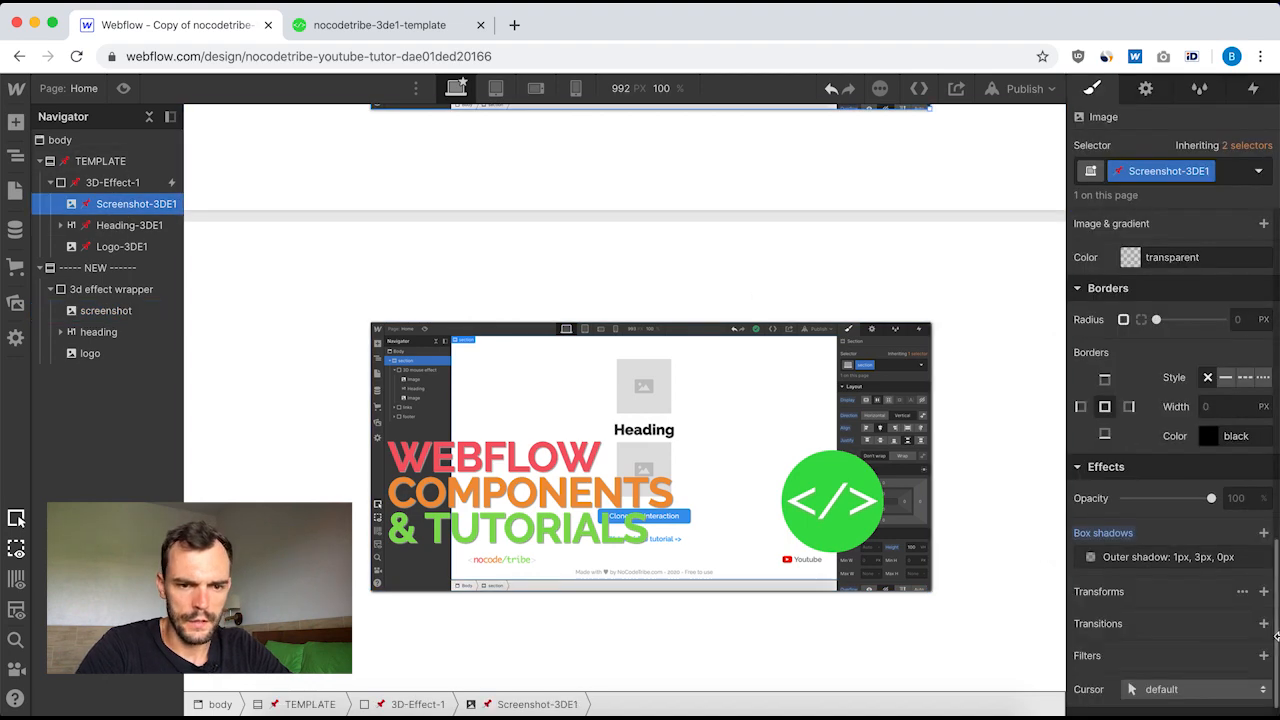
pyautogui.click(1192, 560)
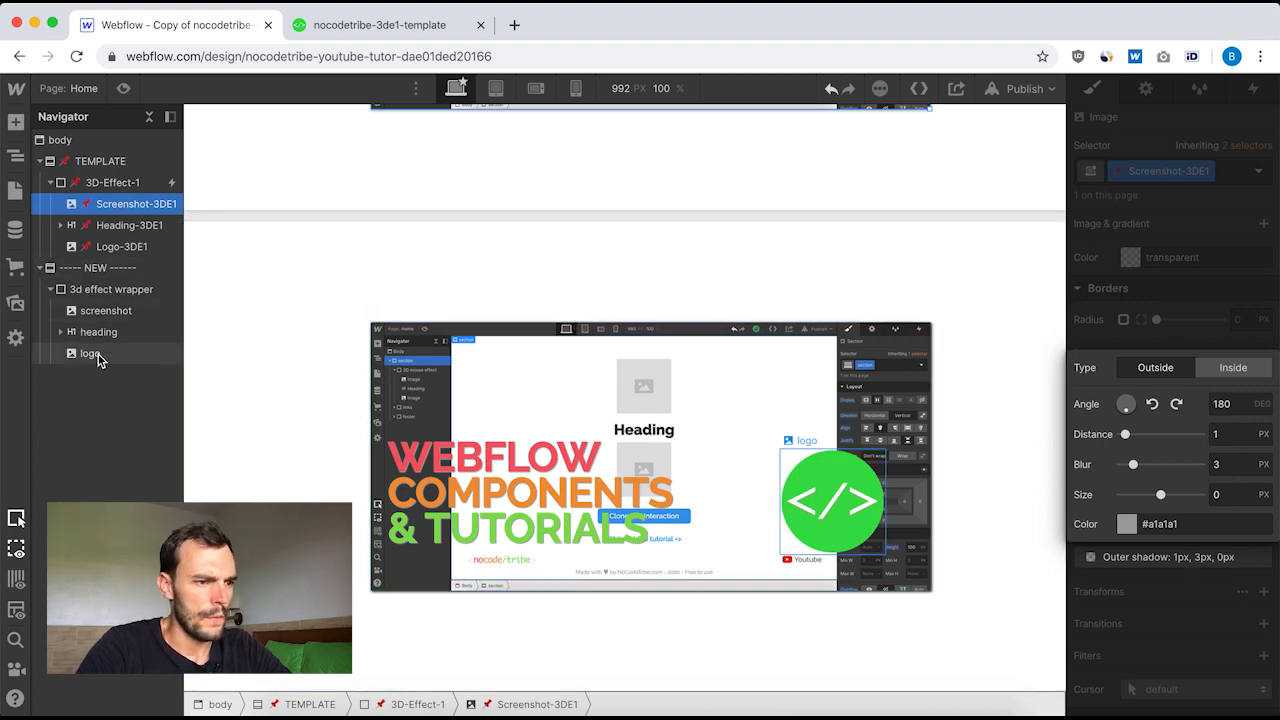
pyautogui.click(112, 311)
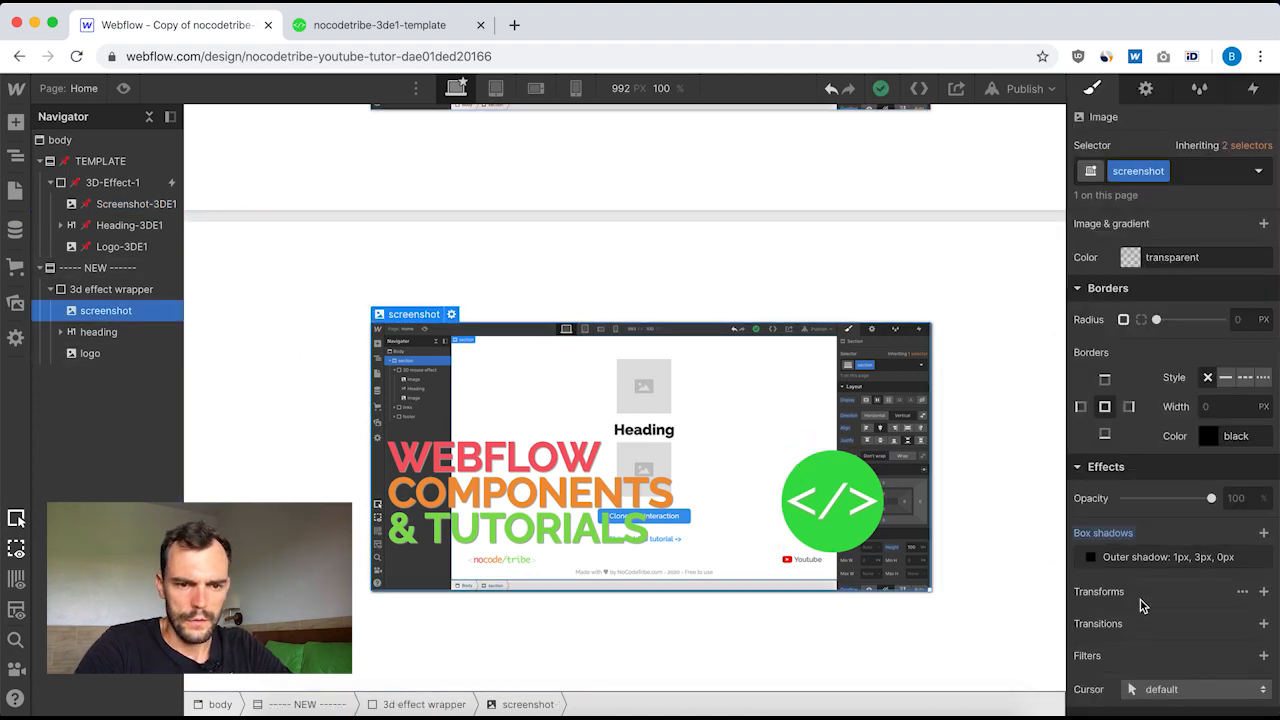
pyautogui.click(1172, 557)
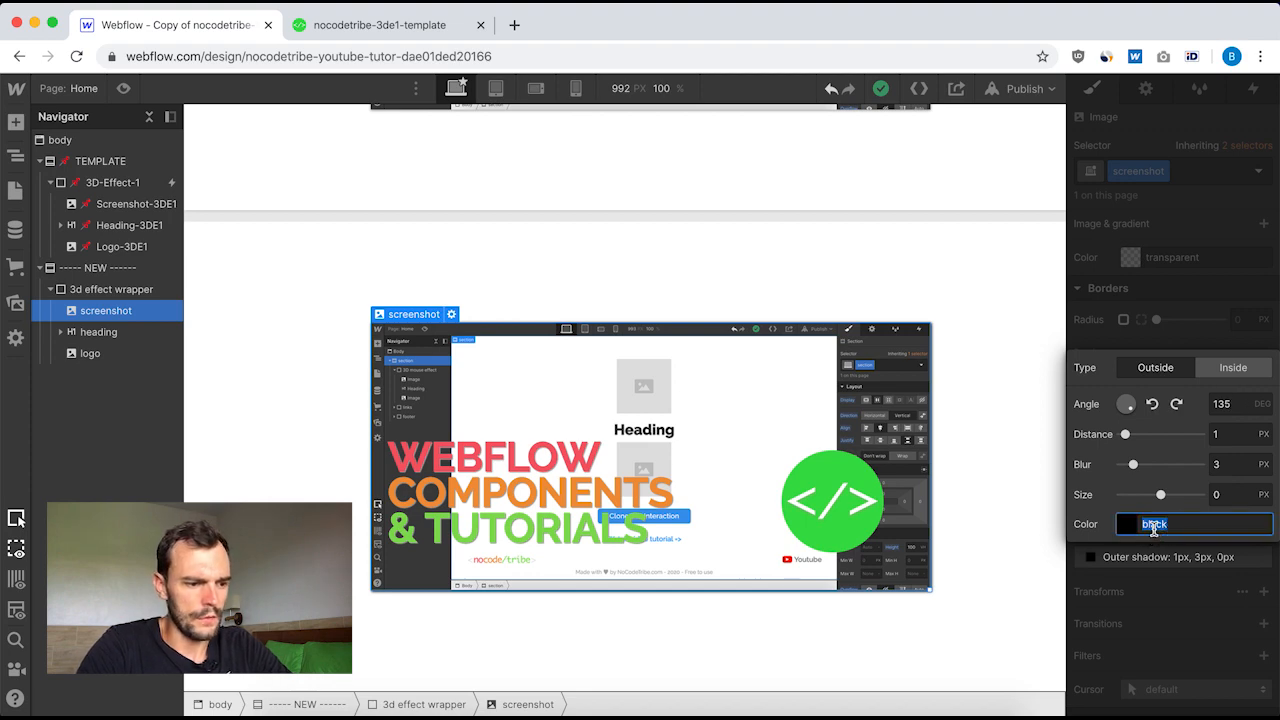
pyautogui.write('a1a')
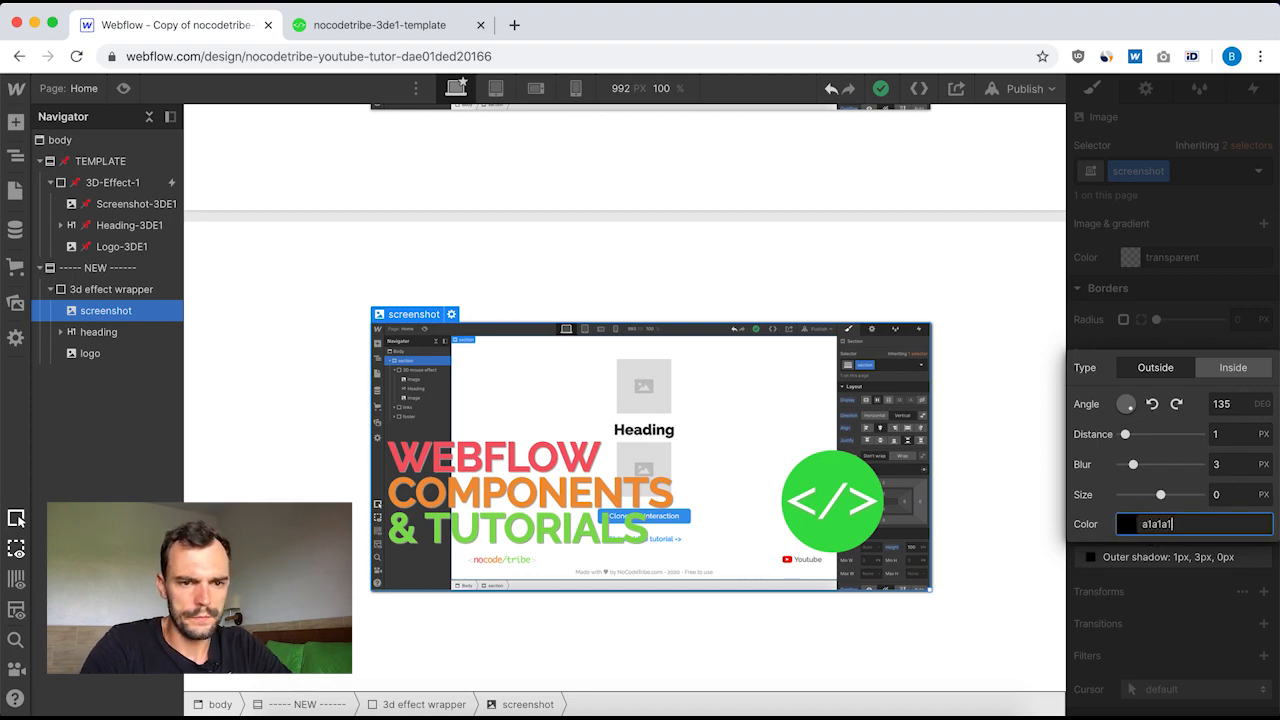
pyautogui.write('1a1')
pyautogui.press('Return')
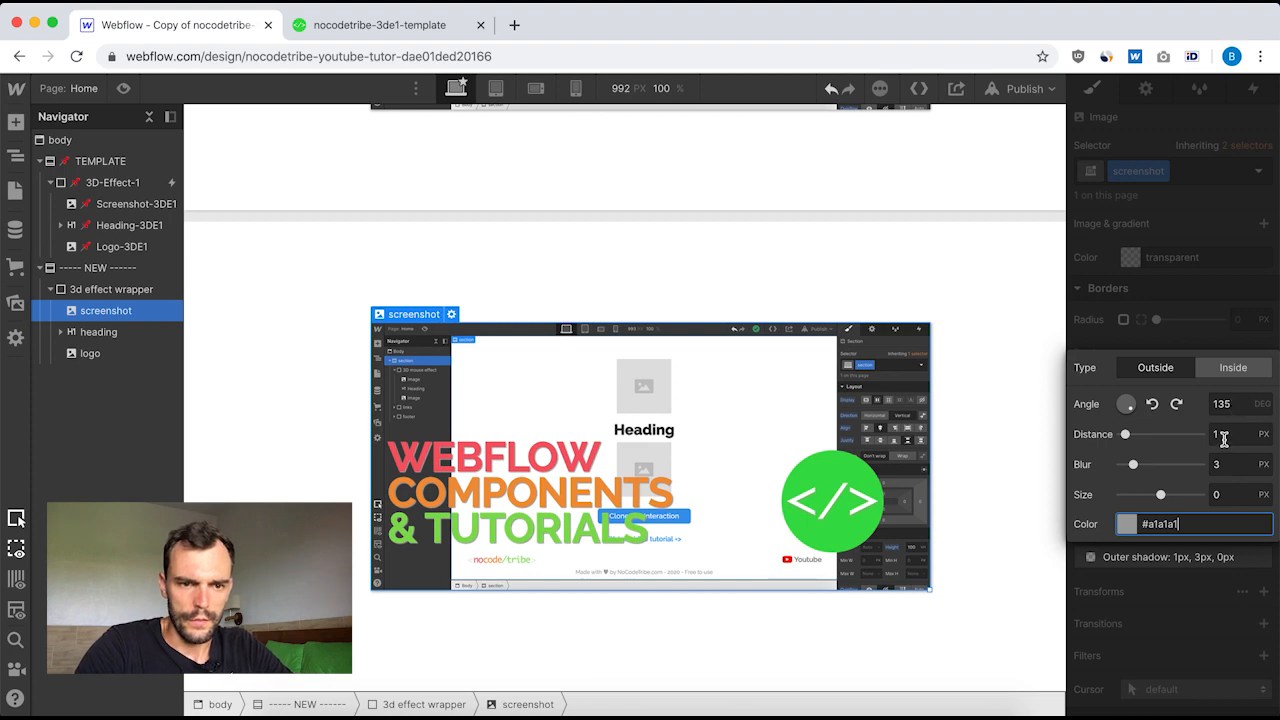
pyautogui.click(982, 527)
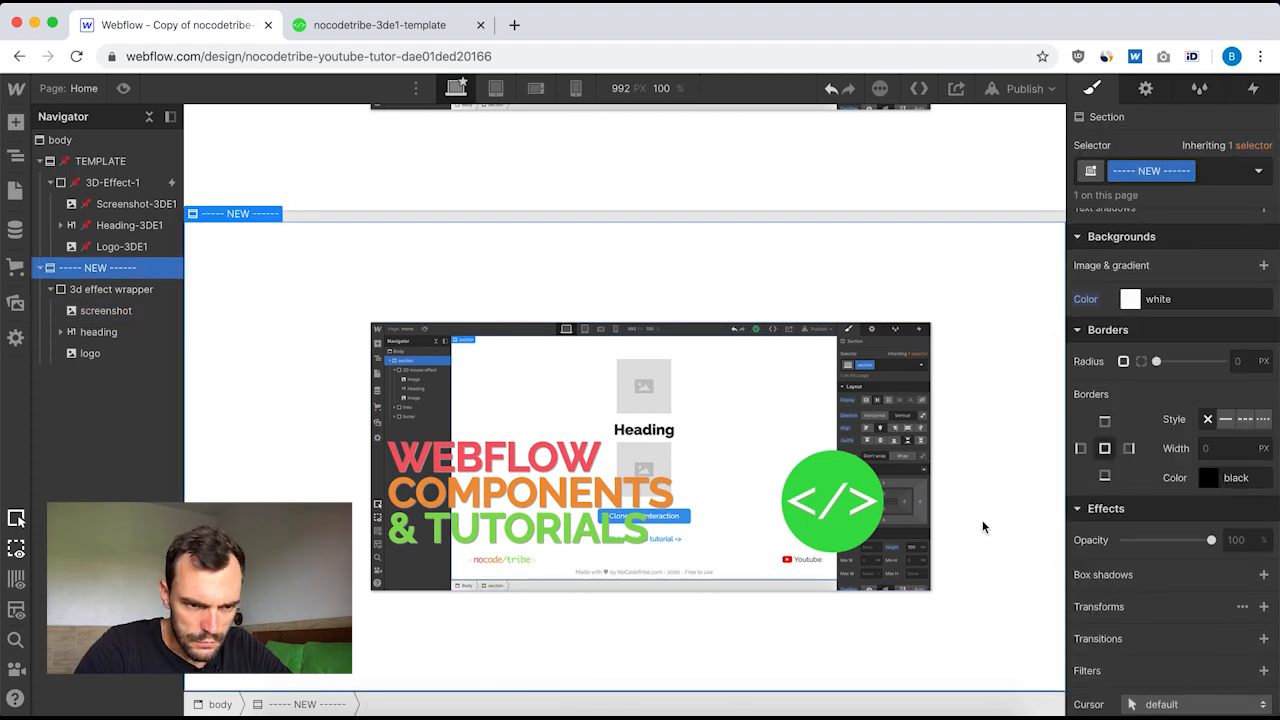
# - Compare the shadowed screenshot, heading and logo in the NEW section with the template component above it
pyautogui.scroll(3, 640, 474)
pyautogui.scroll(-3, 640, 474)
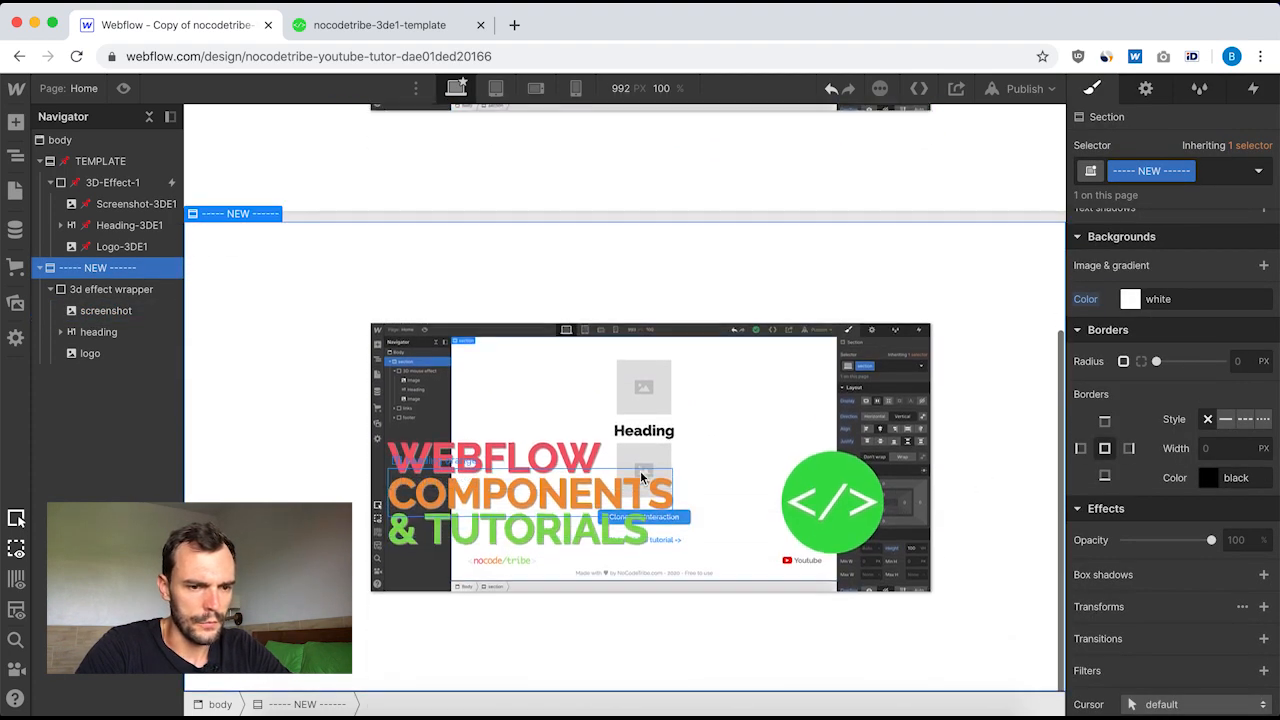
pyautogui.scroll(4, 640, 471)
pyautogui.scroll(-4, 640, 471)
pyautogui.scroll(3, 640, 471)
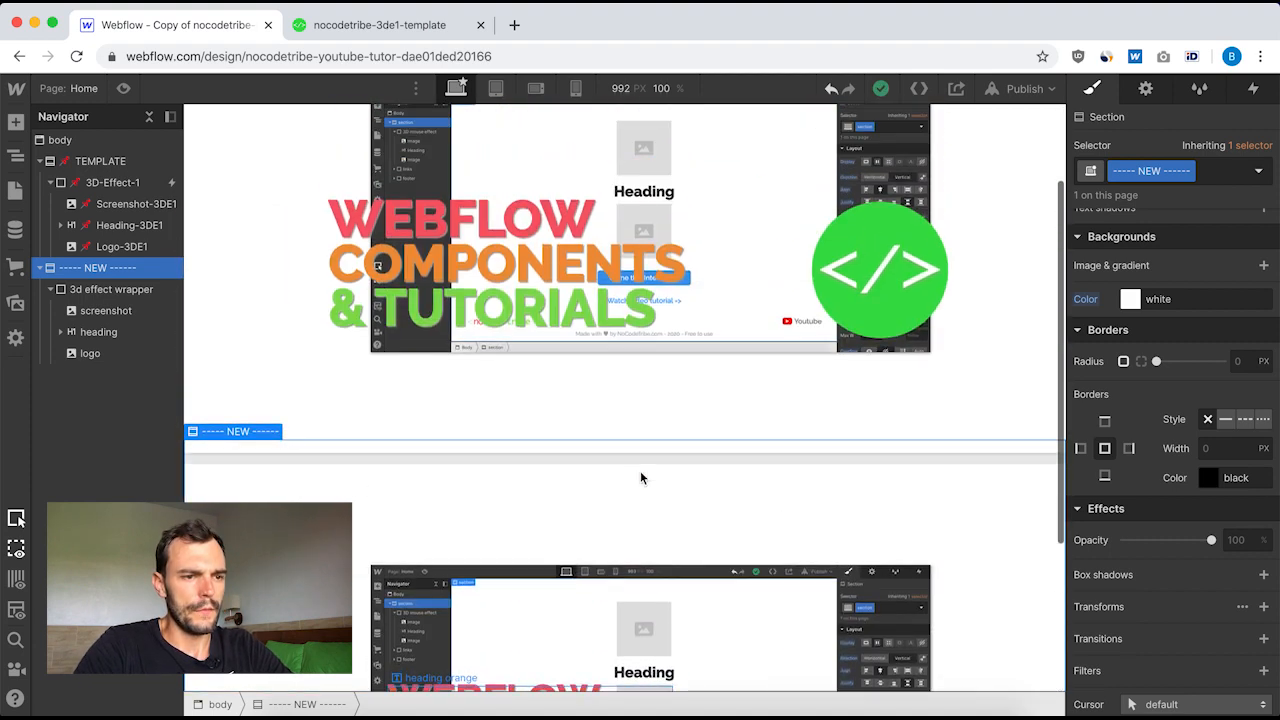
pyautogui.scroll(2, 640, 477)
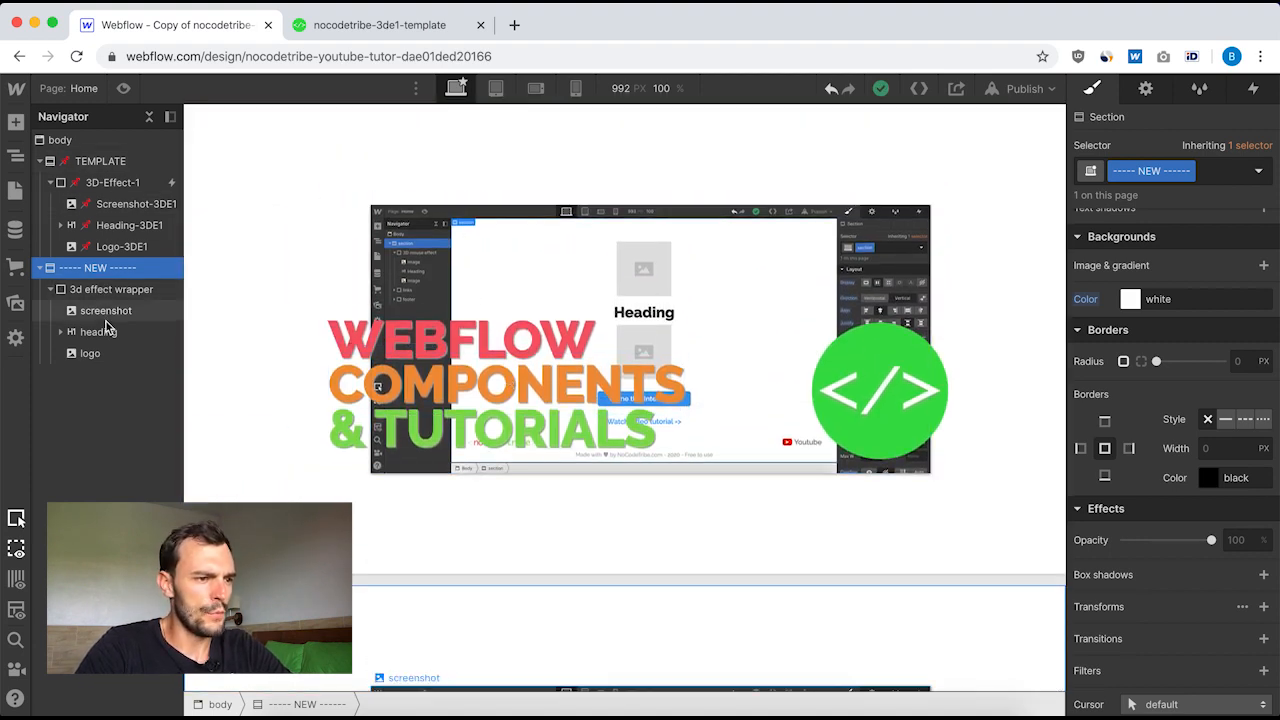
# - Examine the template's 3D-Effect-1 wrapper and the rotate actions in its mouse move interaction
pyautogui.click(52, 183)
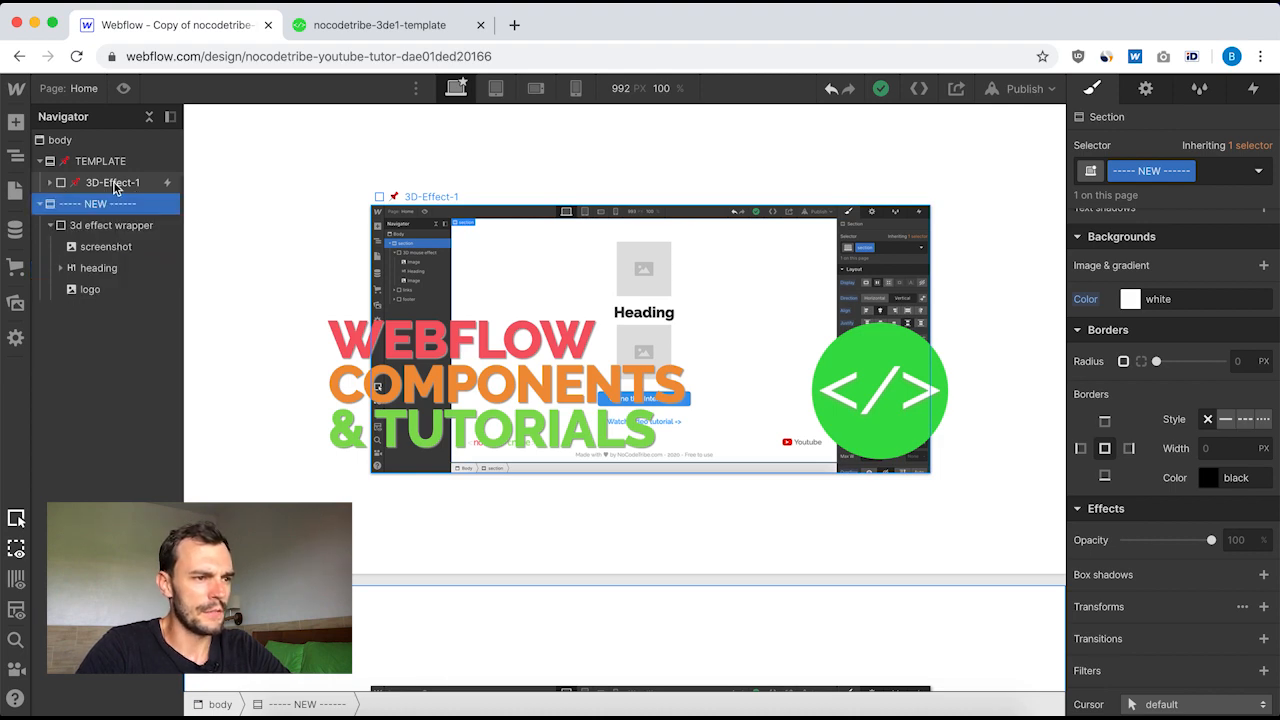
pyautogui.click(115, 186)
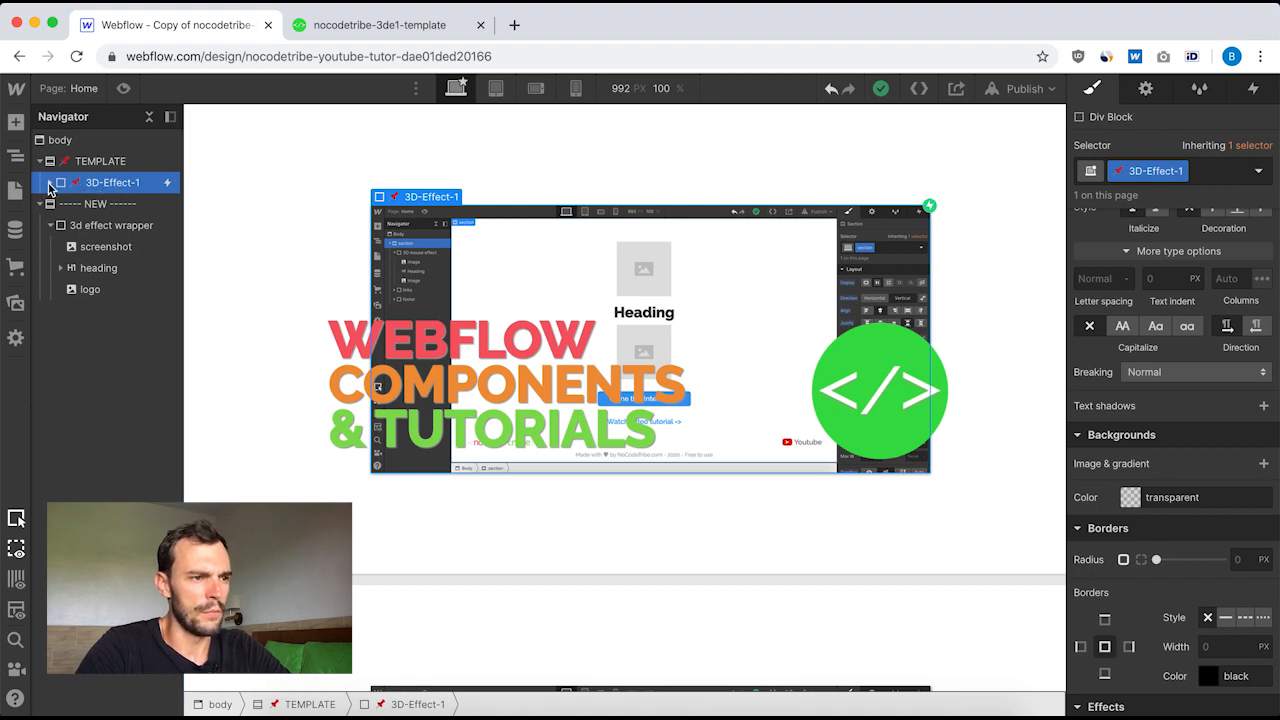
pyautogui.click(51, 184)
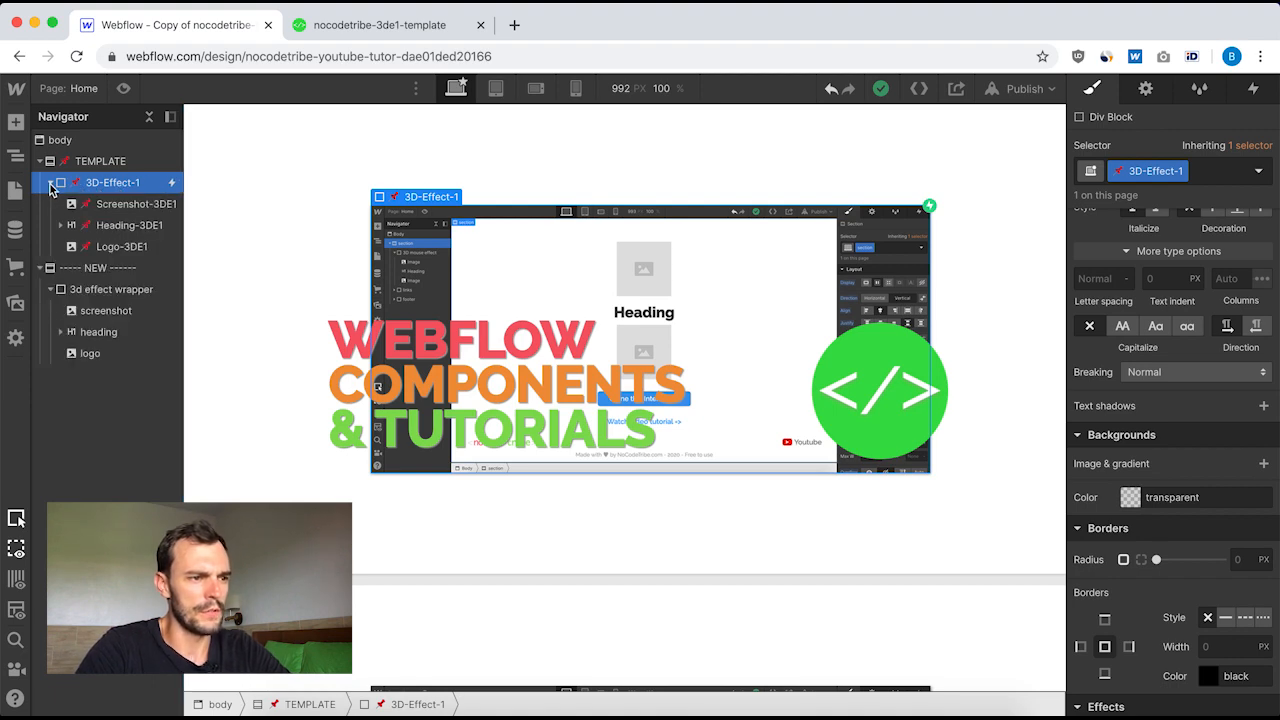
pyautogui.click(112, 291)
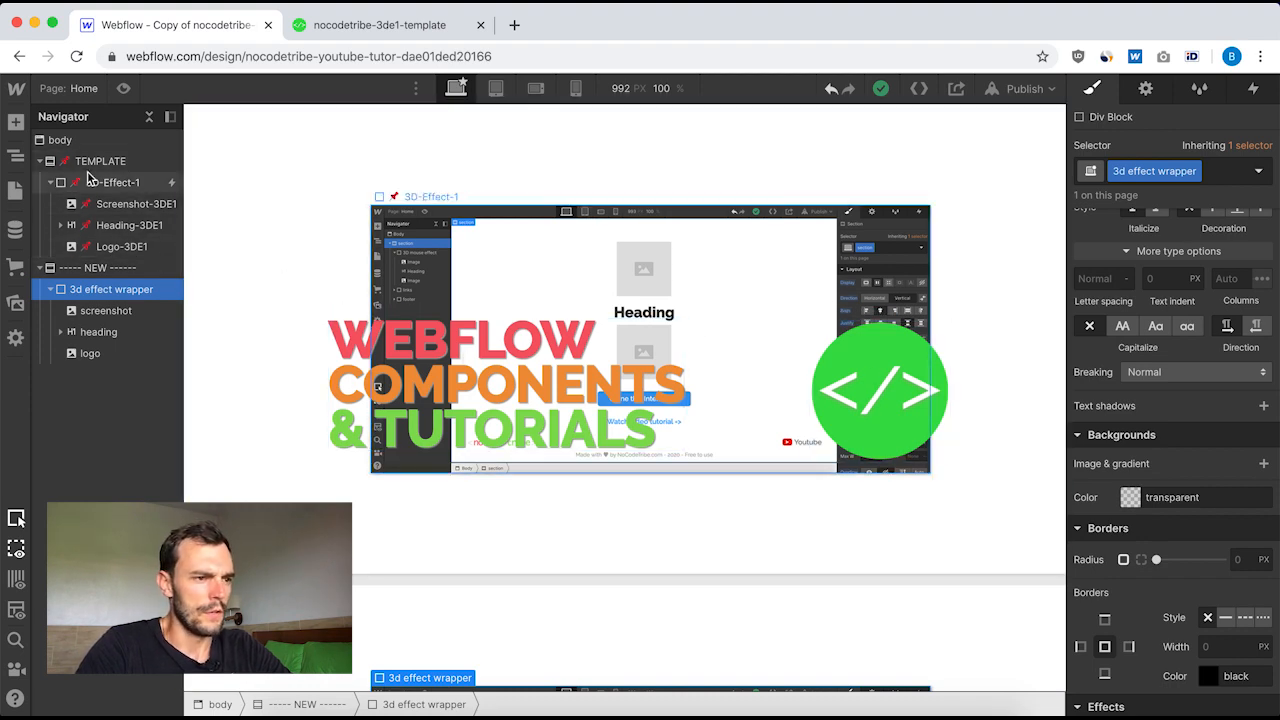
pyautogui.click(117, 182)
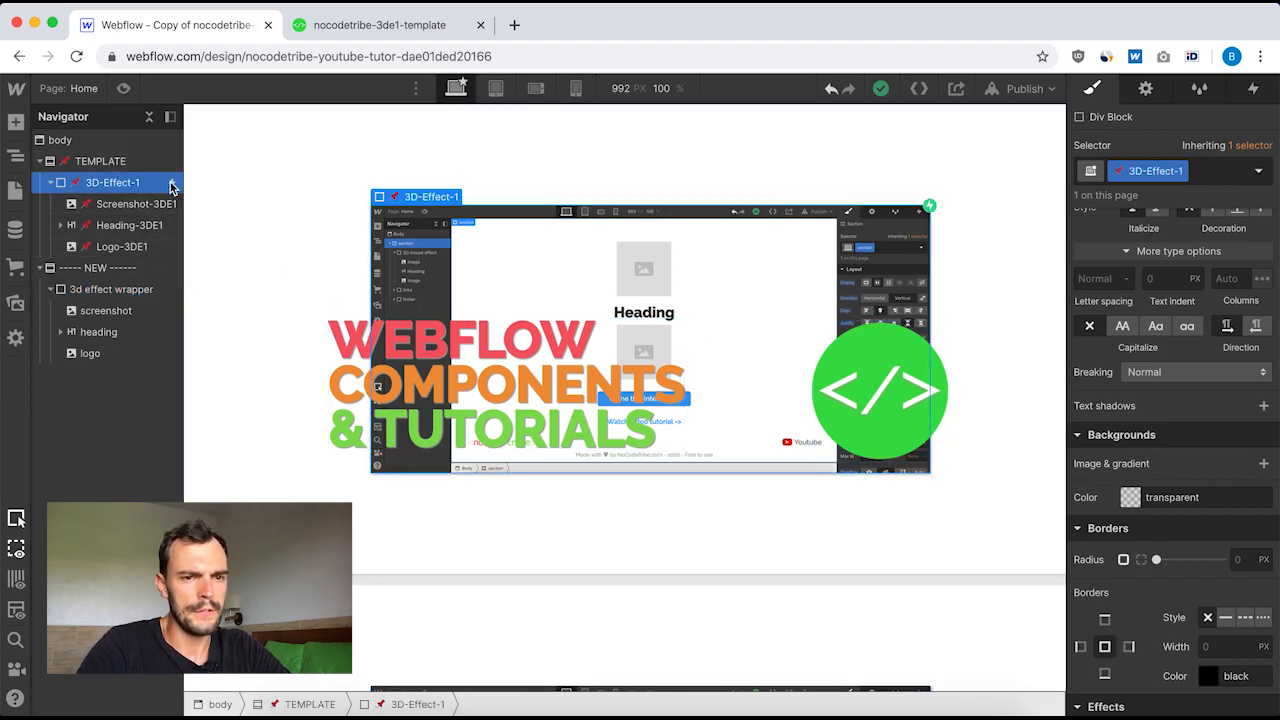
pyautogui.click(1254, 90)
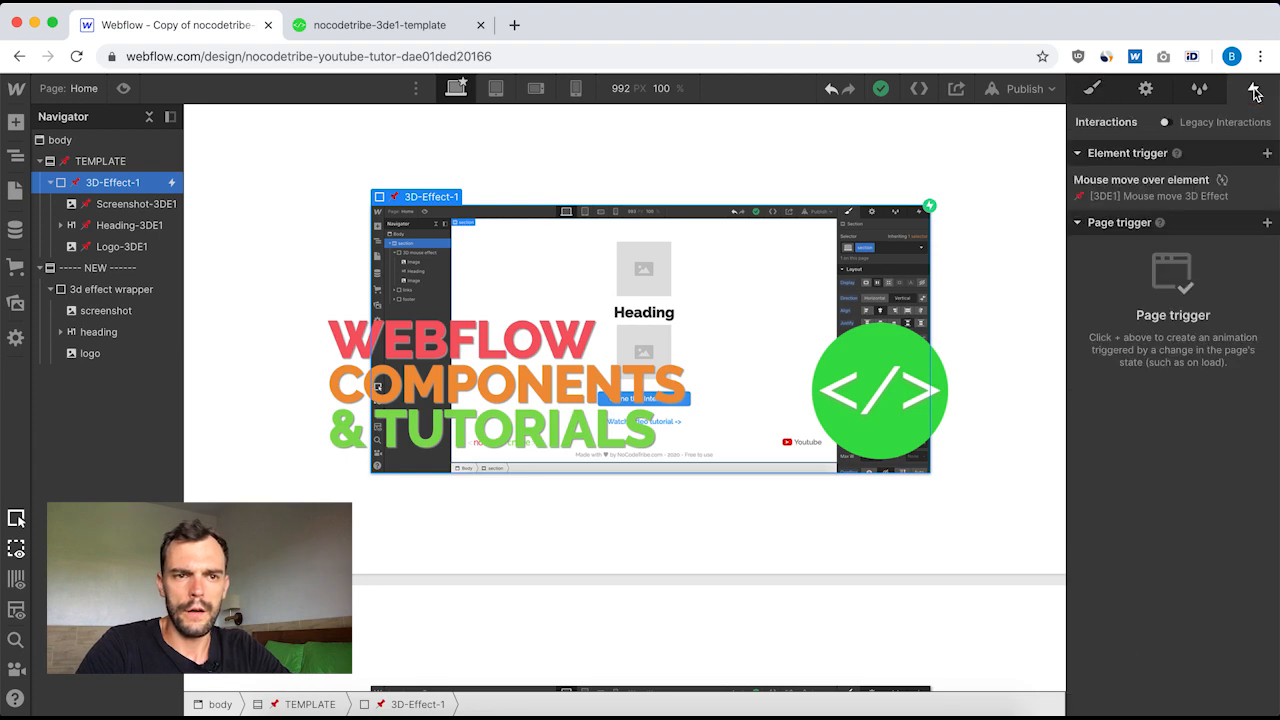
pyautogui.click(1142, 184)
pyautogui.click(1163, 300)
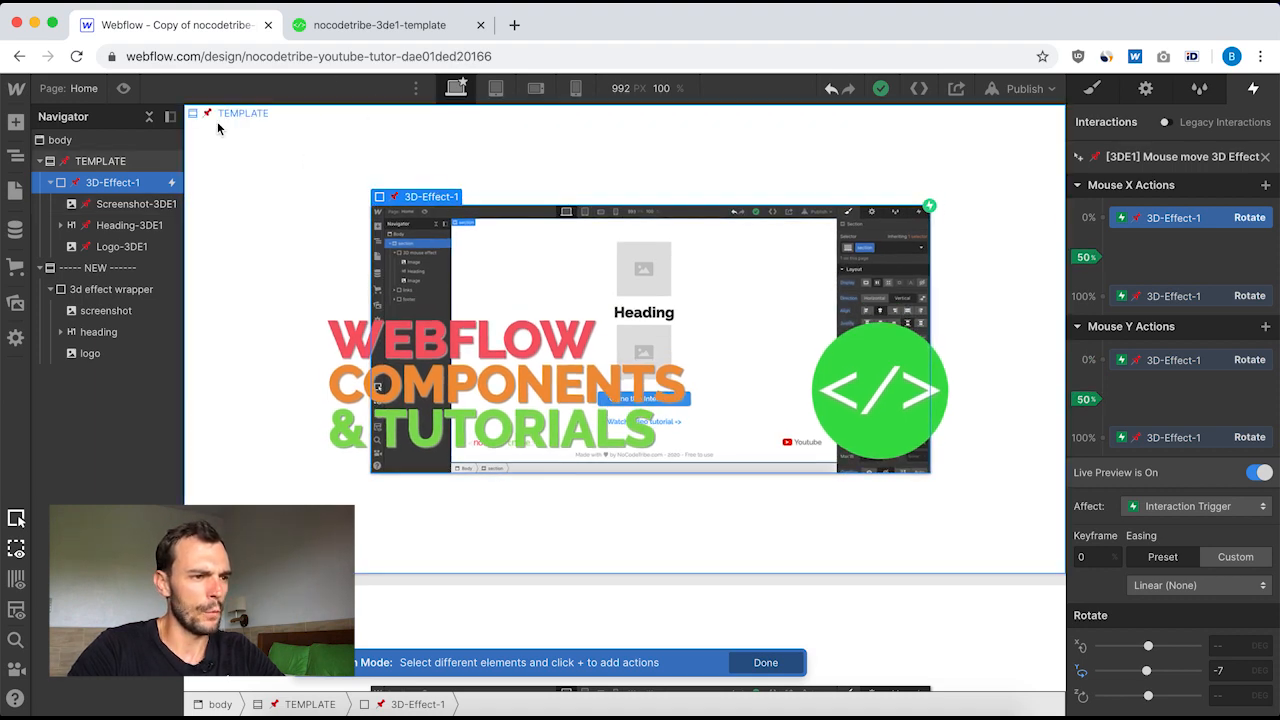
# - Examine the TEMPLATE section's layout and its children perspective in the transform settings, including its relation to 3D-Effect-1
pyautogui.click(92, 164)
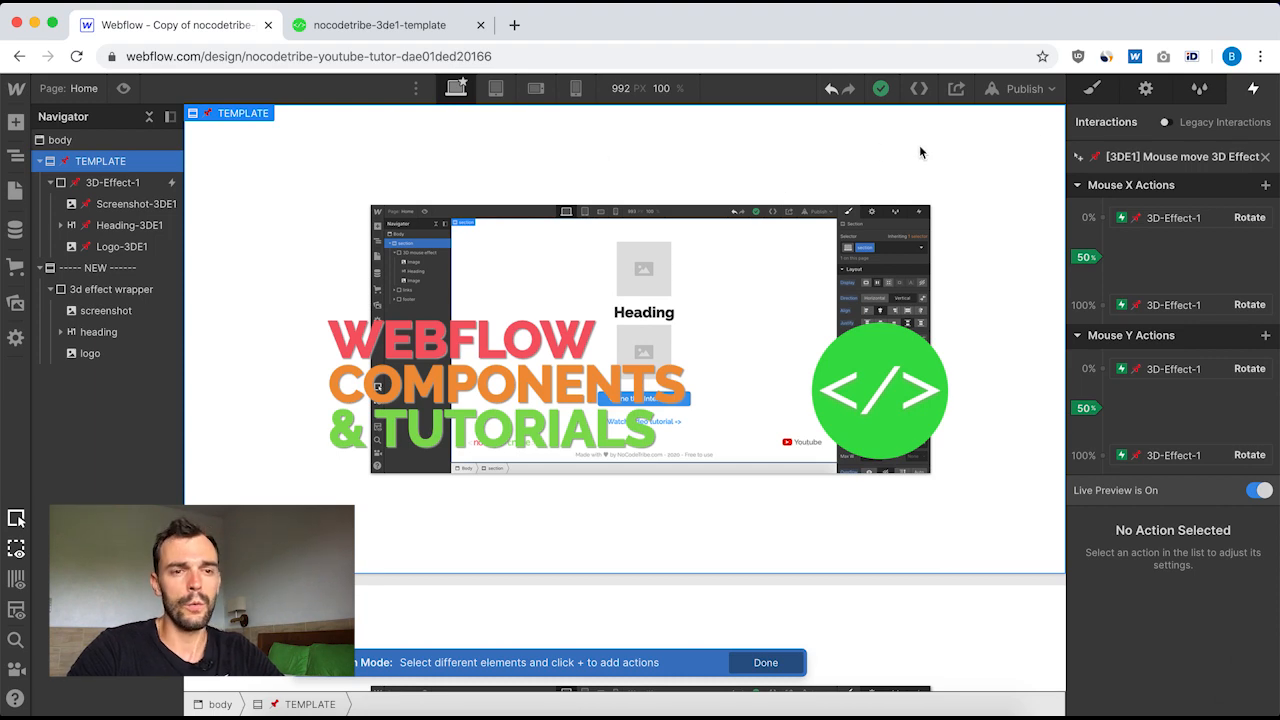
pyautogui.click(1092, 88)
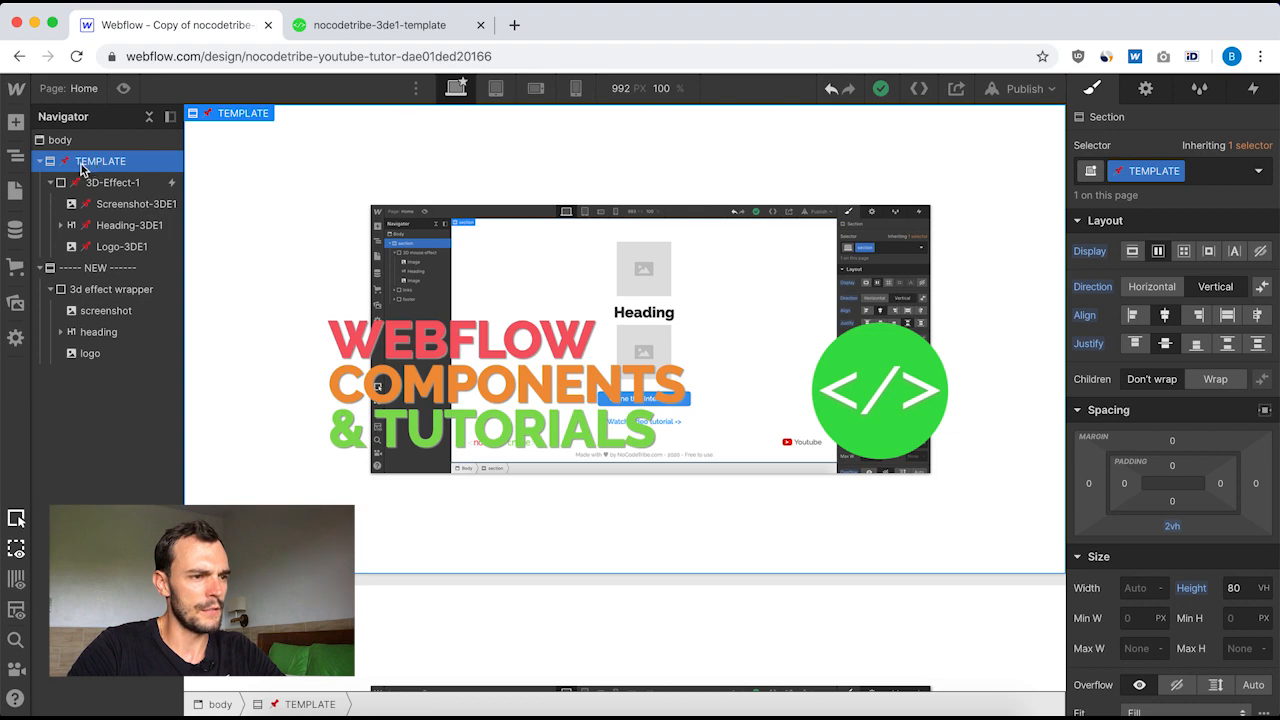
pyautogui.click(50, 182)
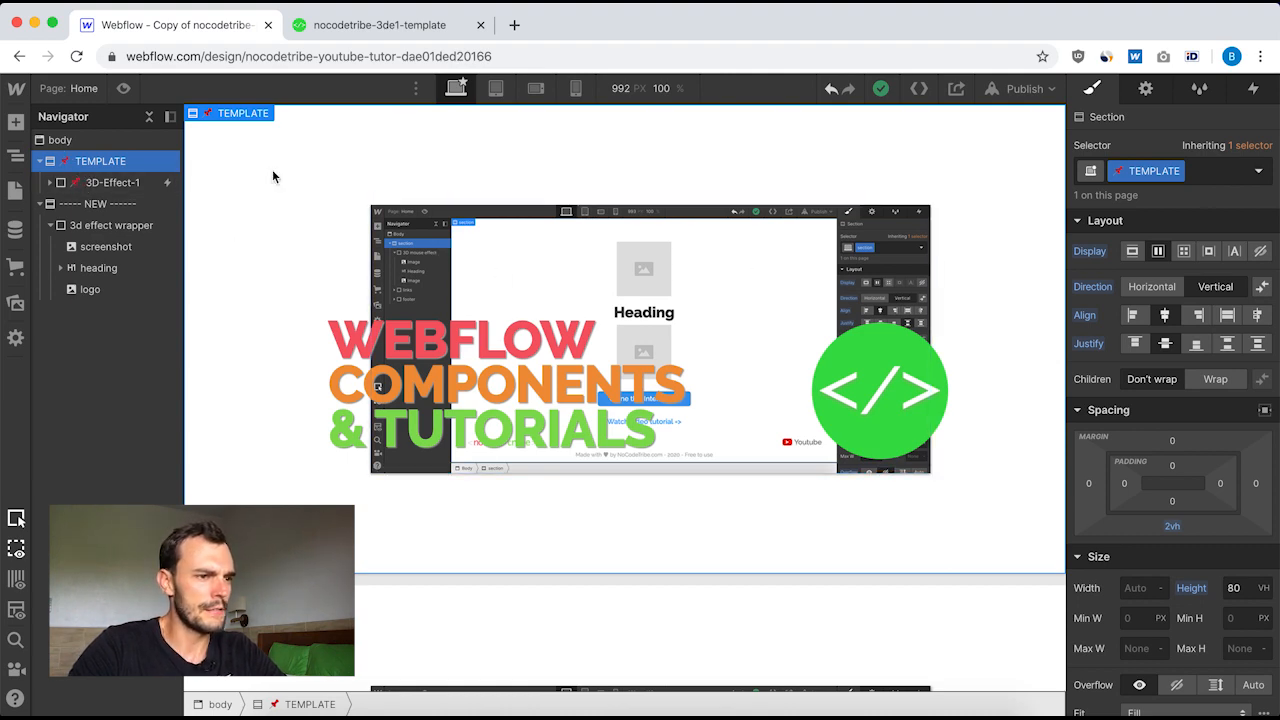
pyautogui.click(104, 184)
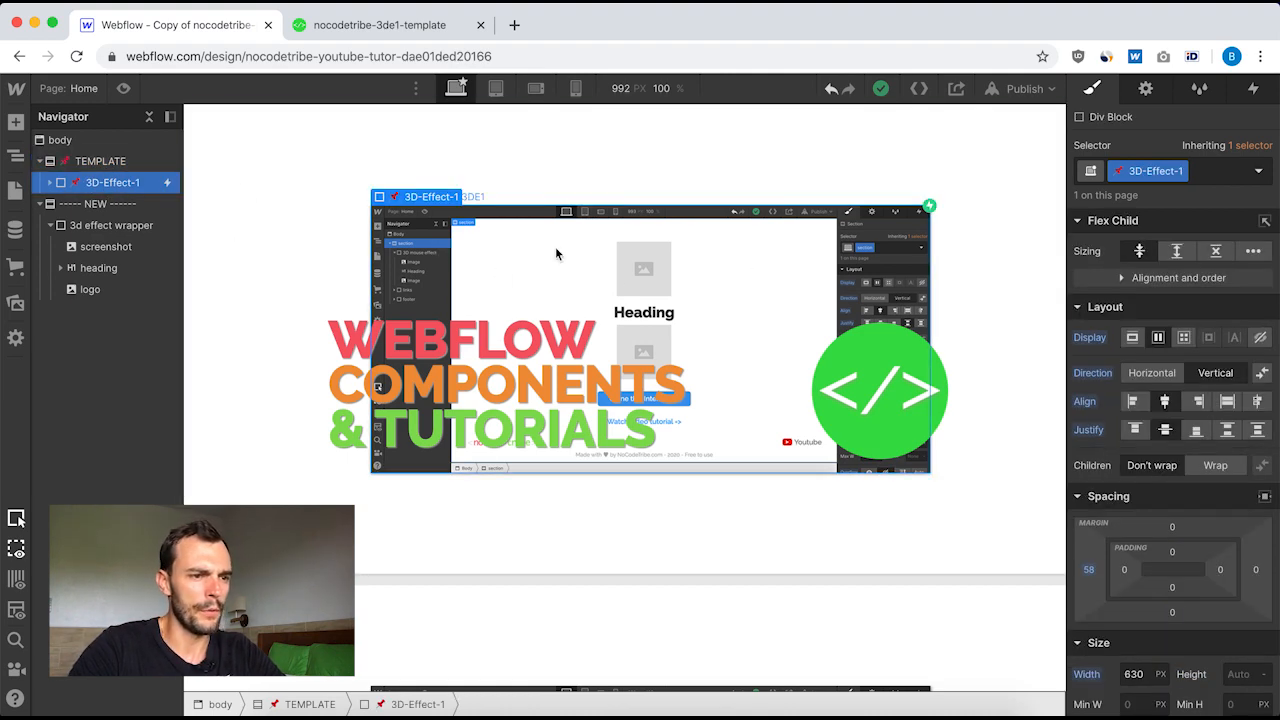
pyautogui.click(86, 168)
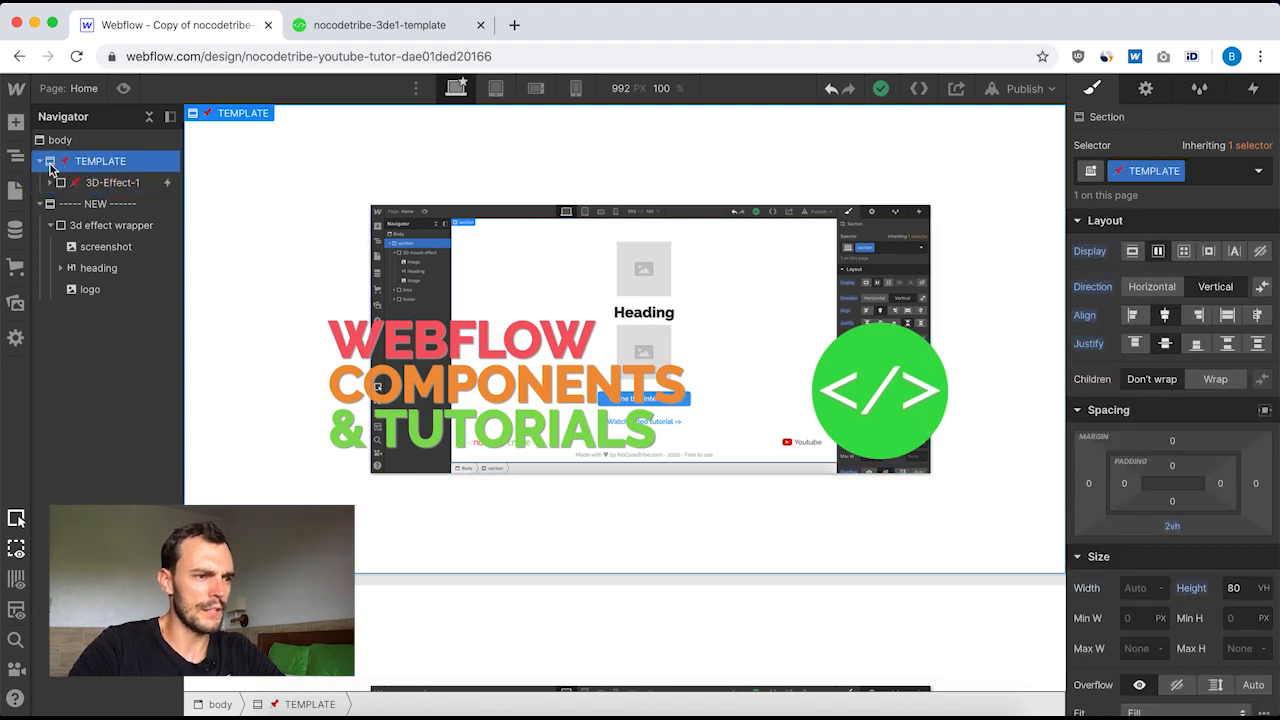
pyautogui.scroll(-10, 1187, 404)
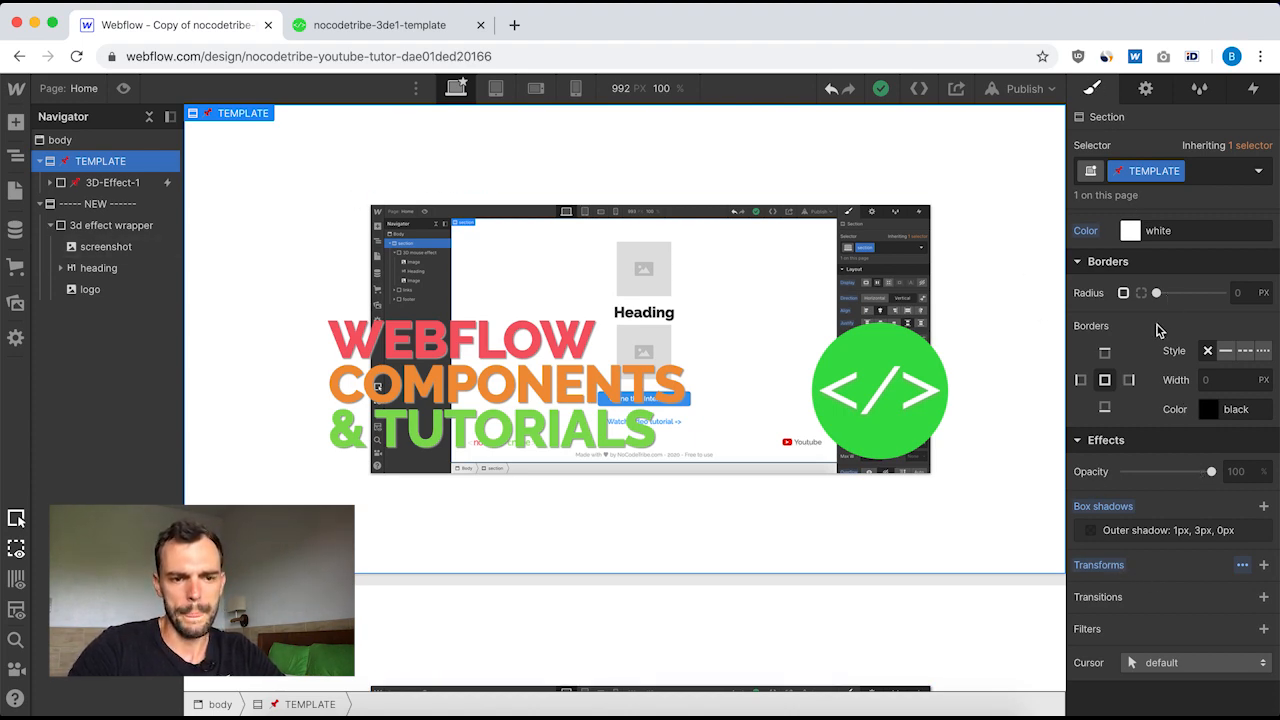
pyautogui.click(1242, 565)
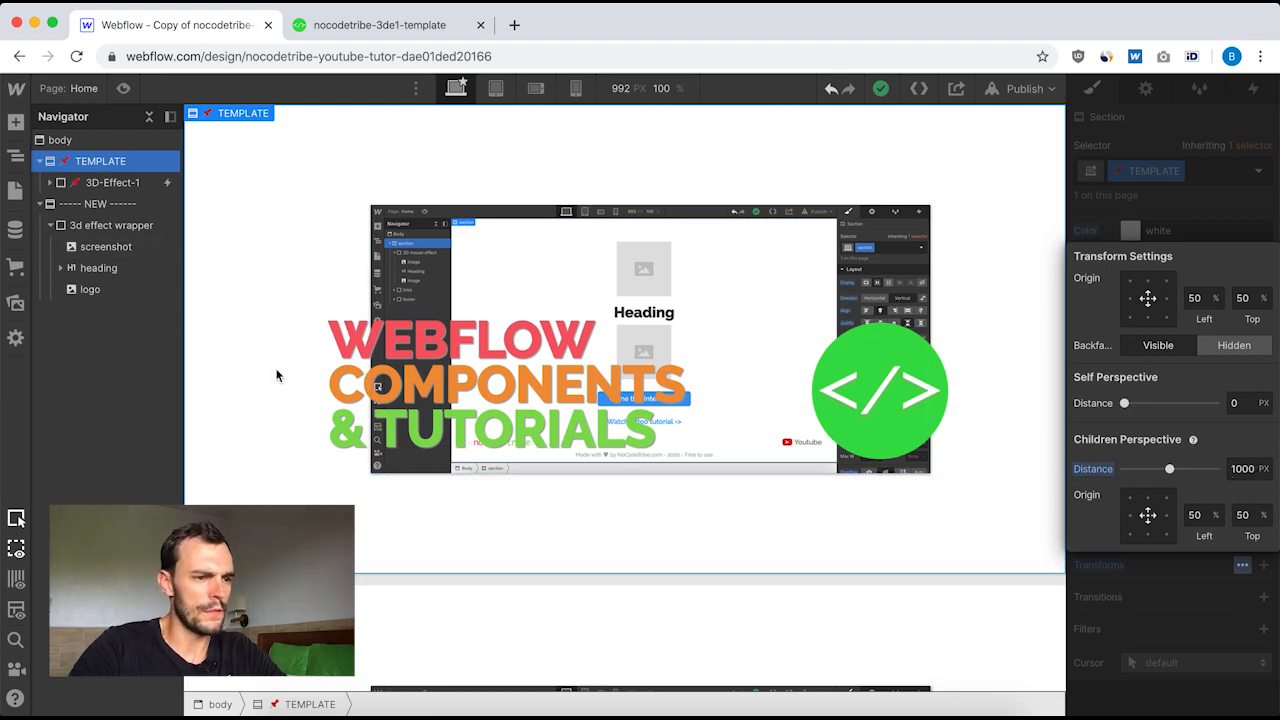
# - Set the NEW section's children perspective distance to 1000 px in its transform settings
pyautogui.scroll(-4, 269, 463)
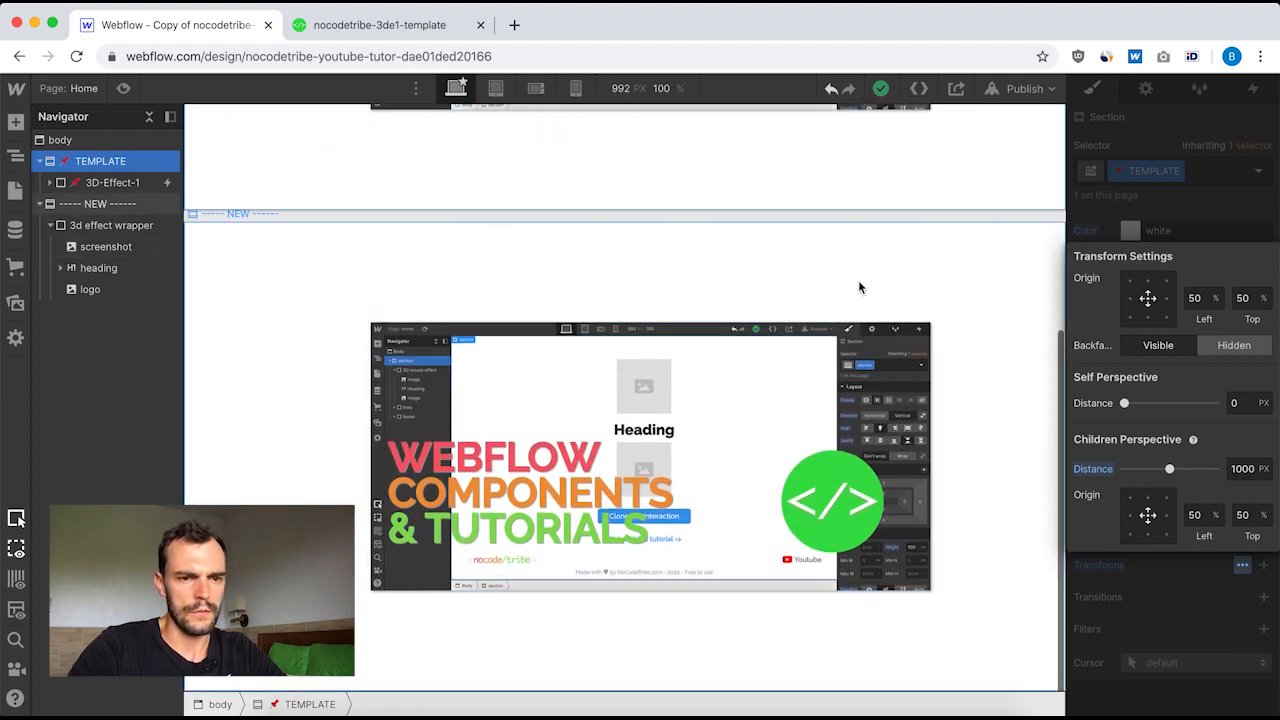
pyautogui.click(929, 257)
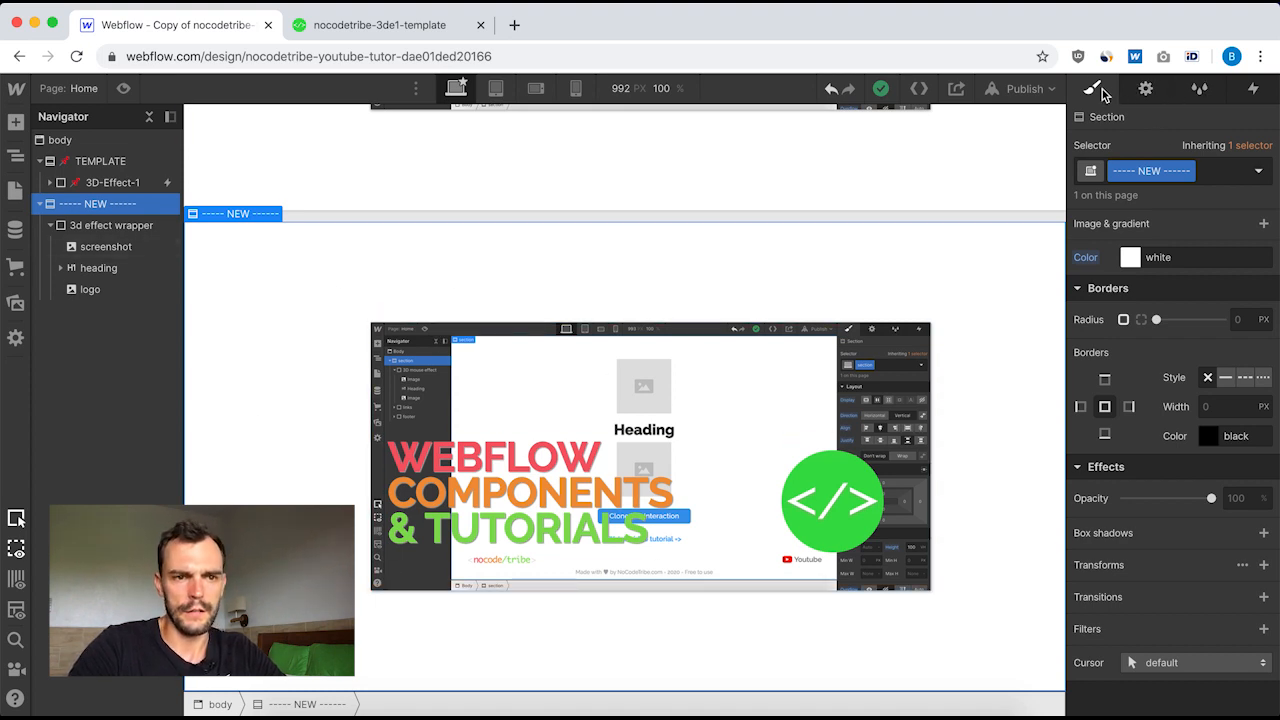
pyautogui.click(1242, 566)
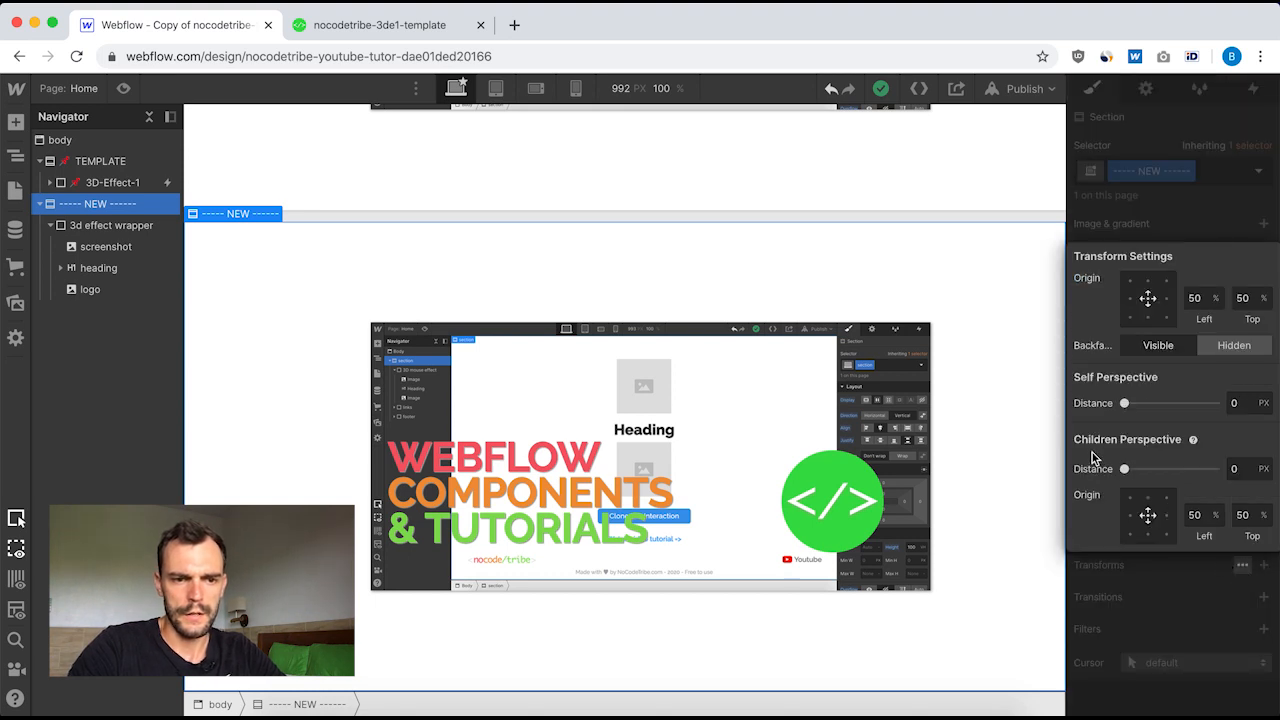
pyautogui.click(1239, 470)
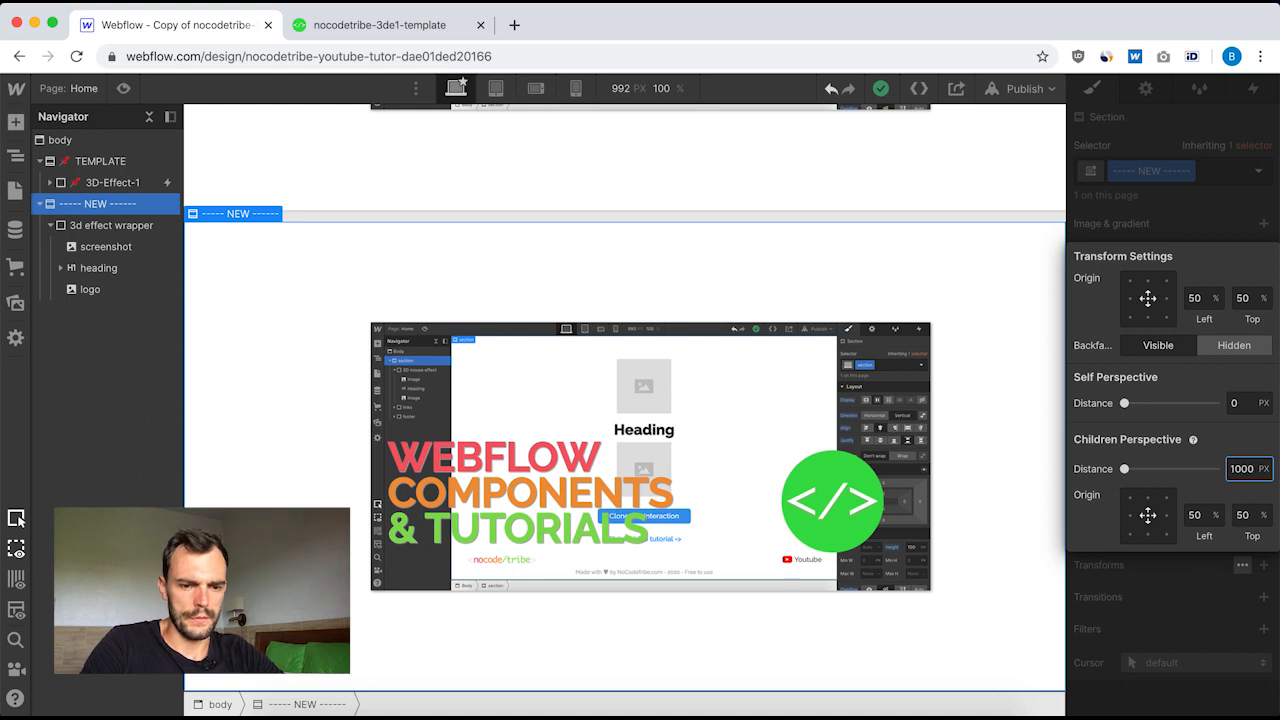
pyautogui.press('Return')
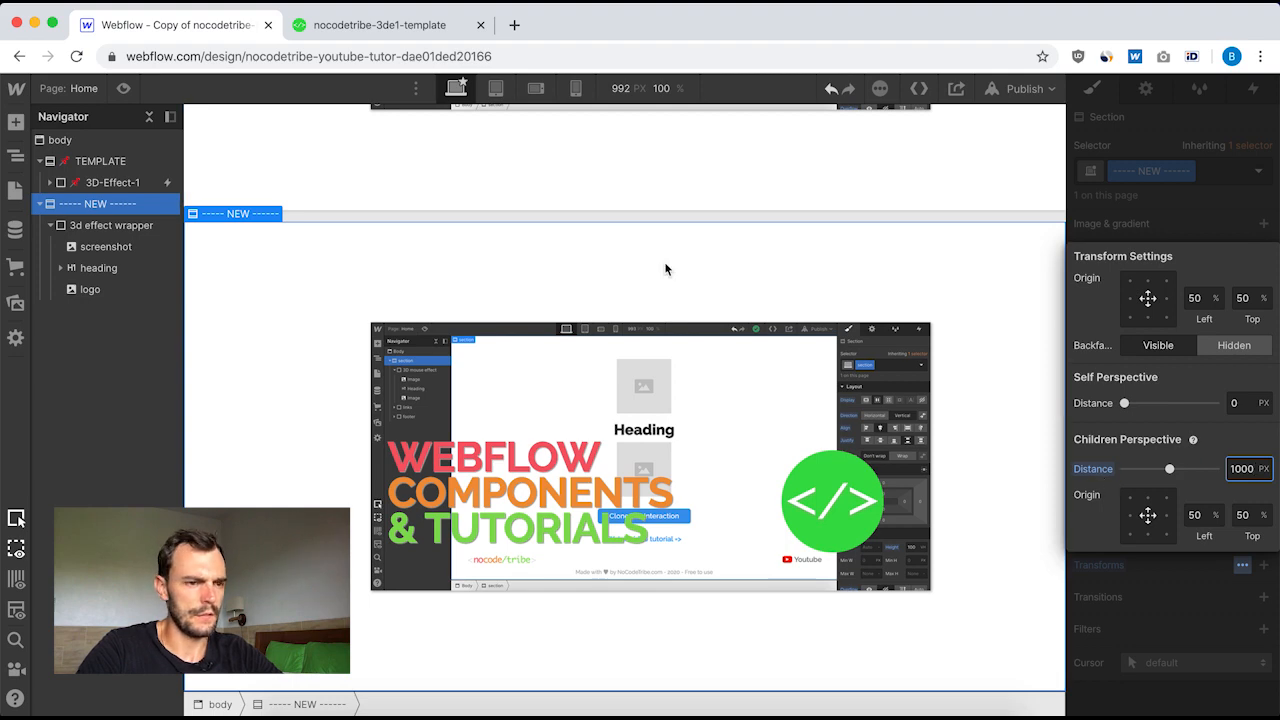
# - Examine the Mouse X rotate actions at 0% and 100% in the template 3D-Effect-1's mouse move animation
pyautogui.click(100, 182)
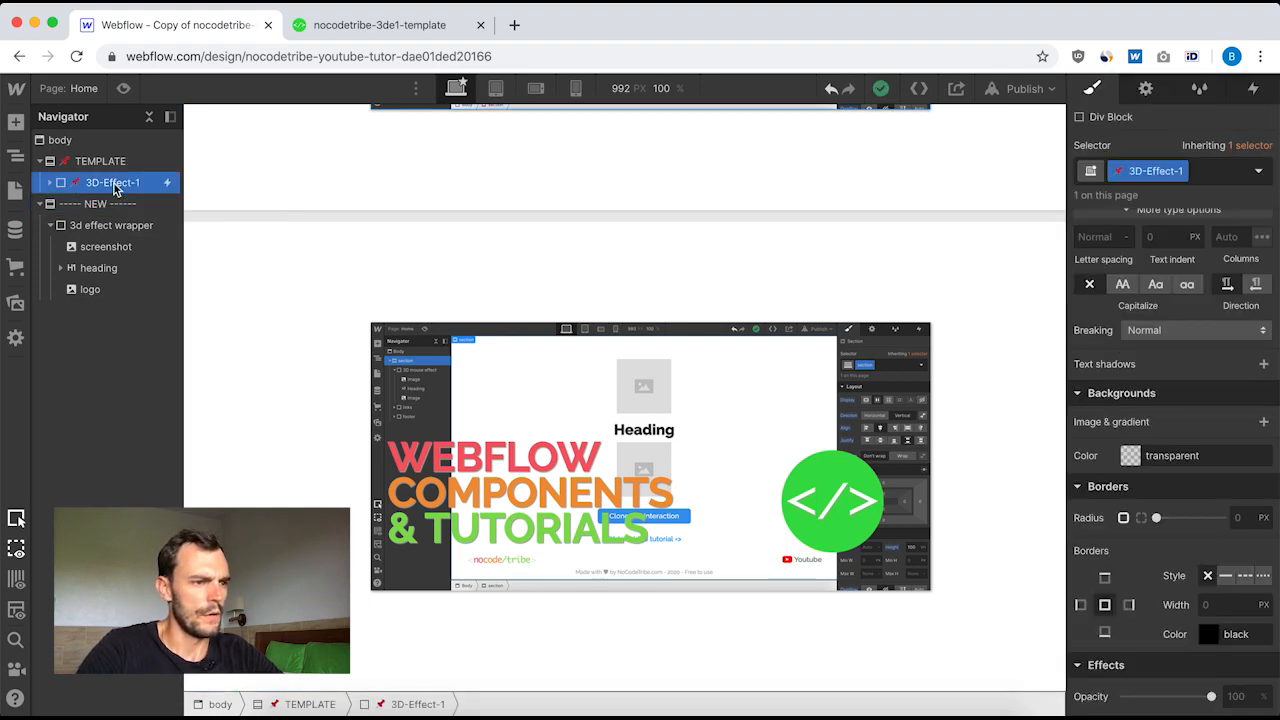
pyautogui.scroll(4, 448, 335)
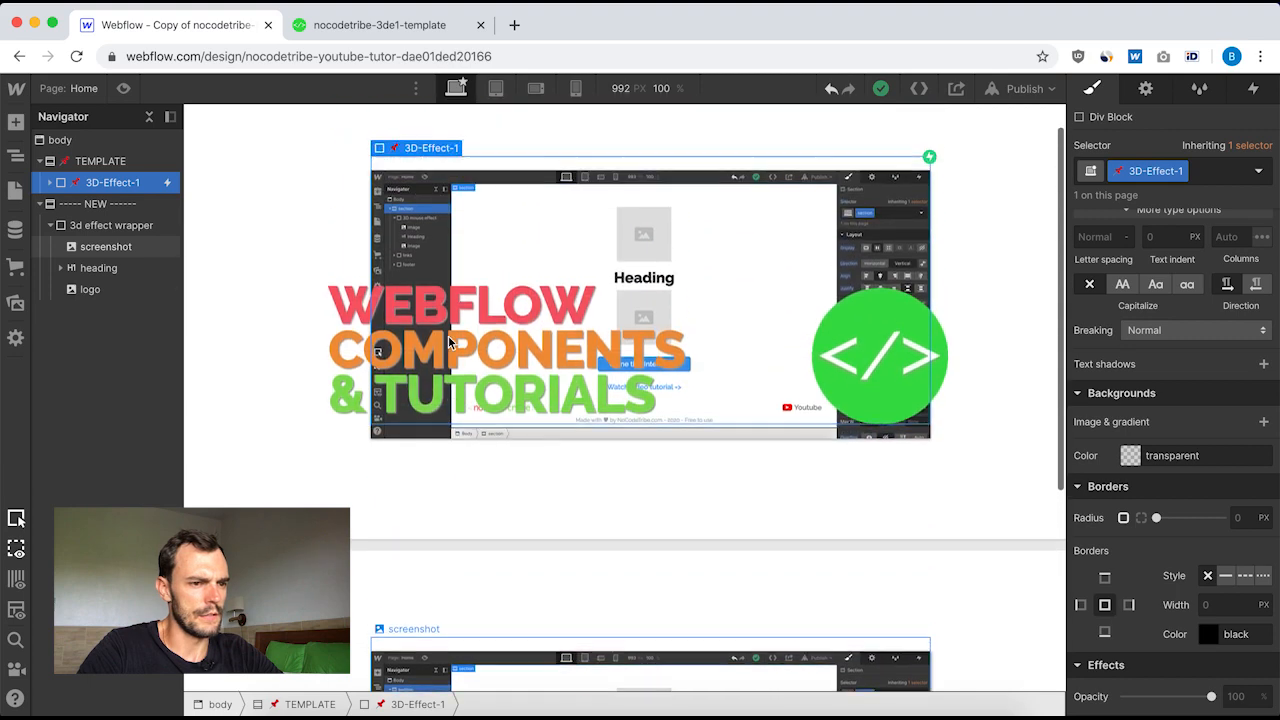
pyautogui.click(1253, 90)
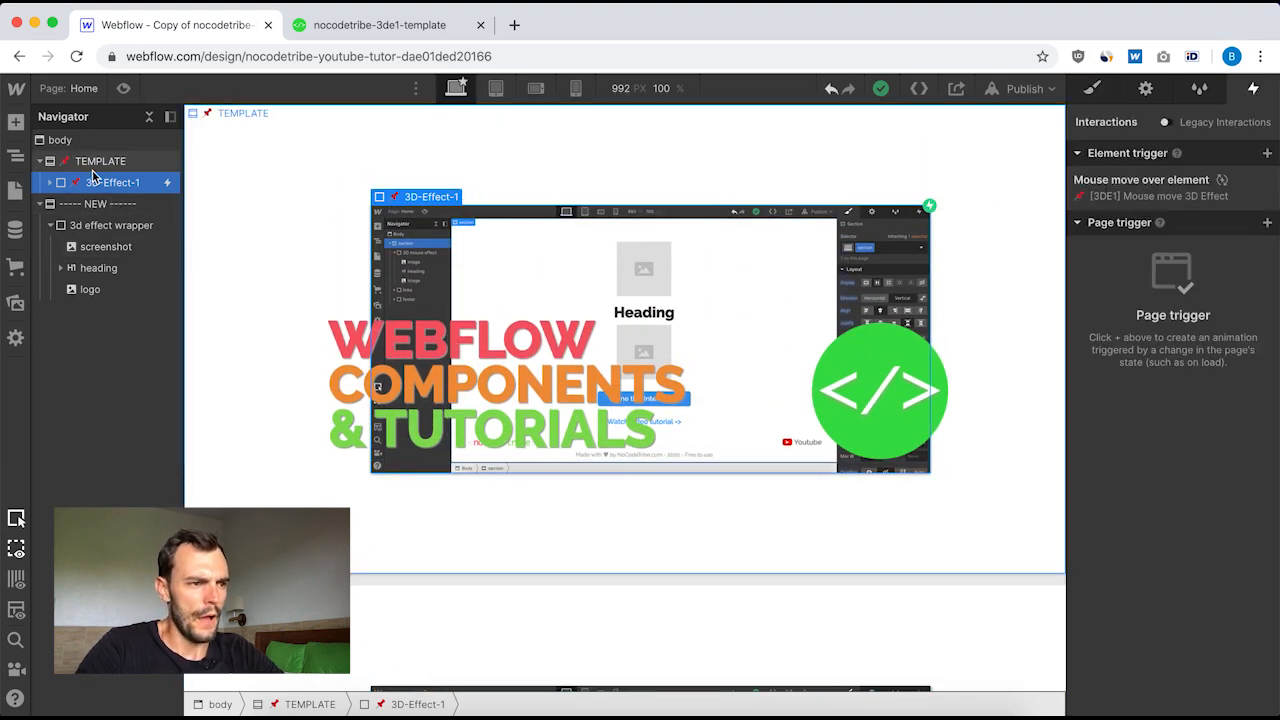
pyautogui.click(1148, 196)
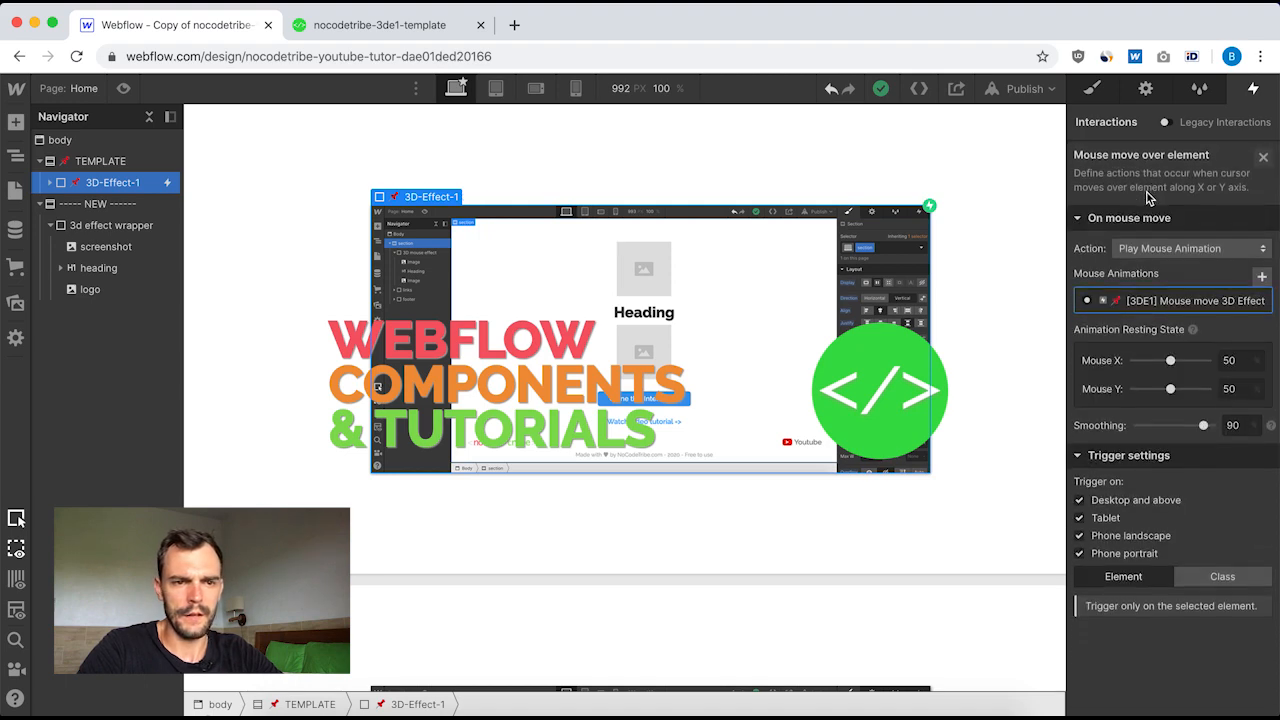
pyautogui.click(1175, 306)
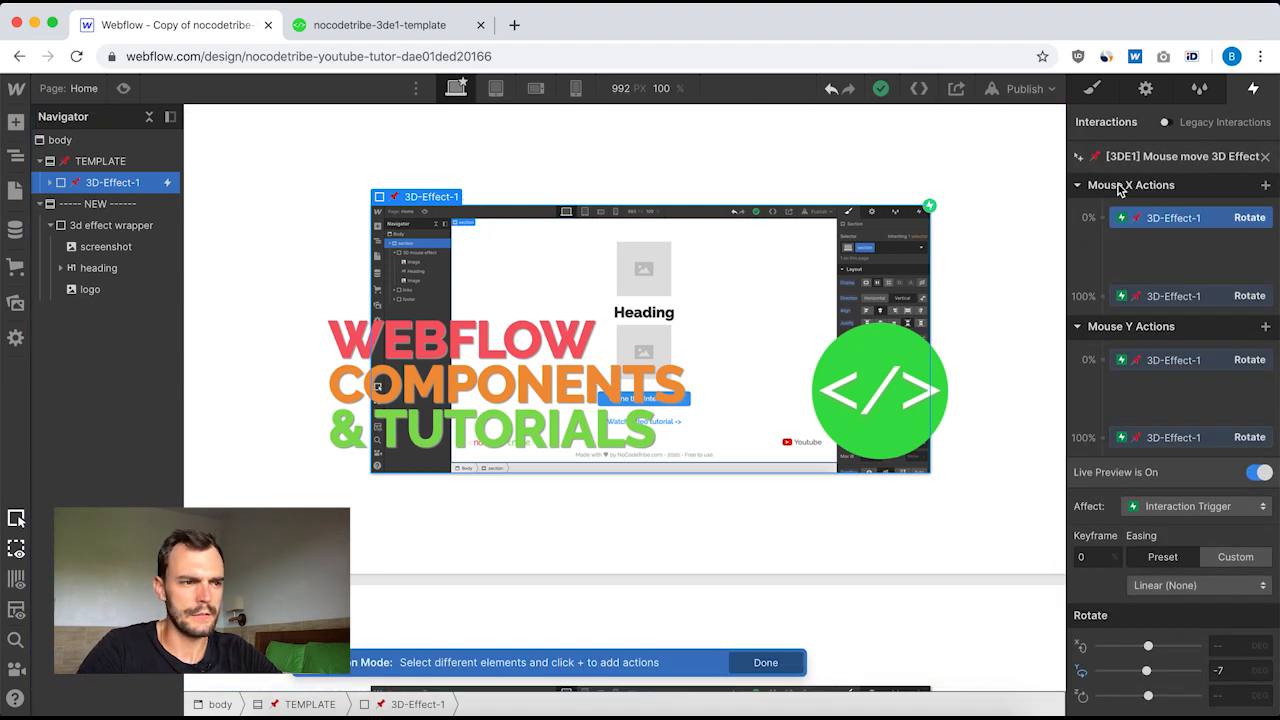
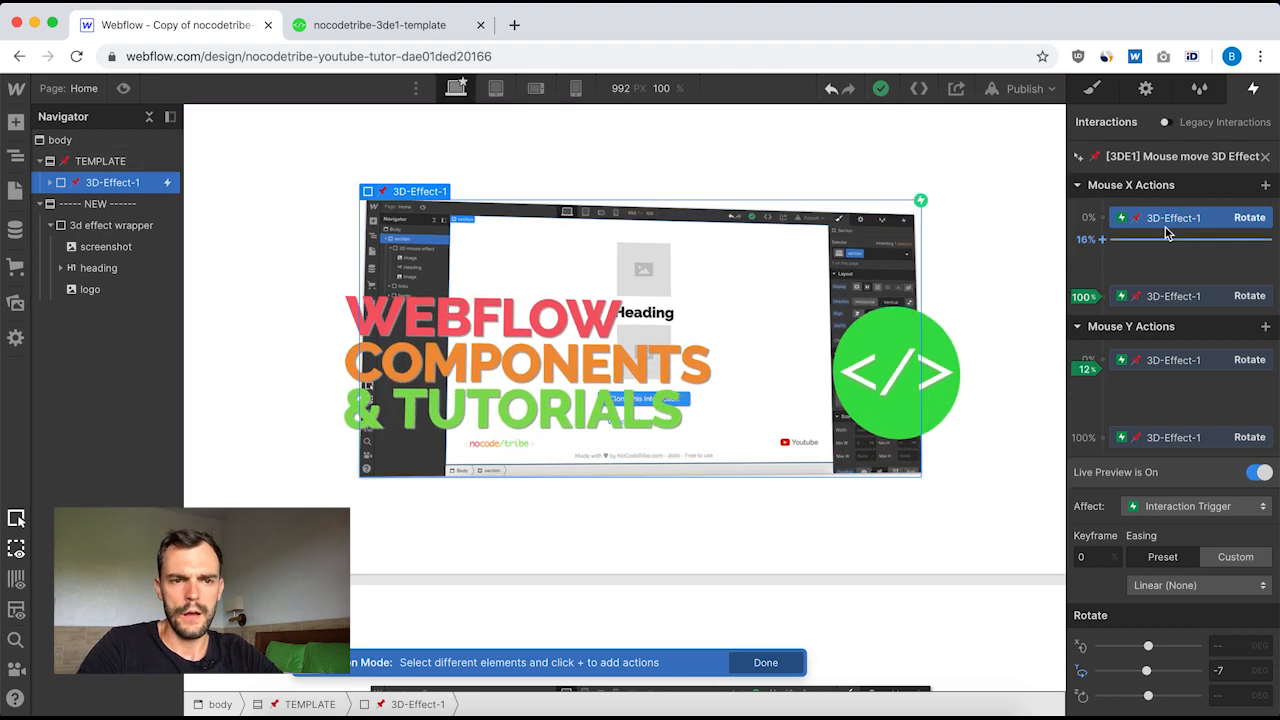
pyautogui.click(1121, 220)
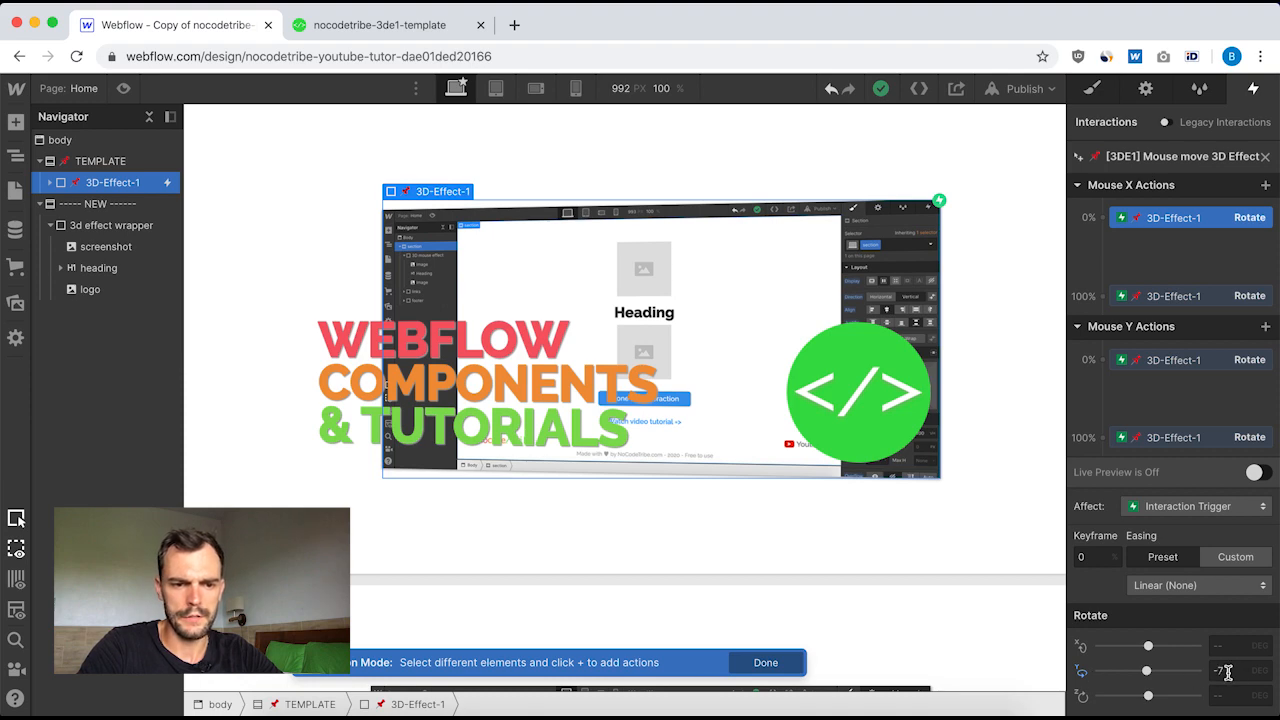
pyautogui.moveTo(1119, 214); pyautogui.dragTo(1077, 298)
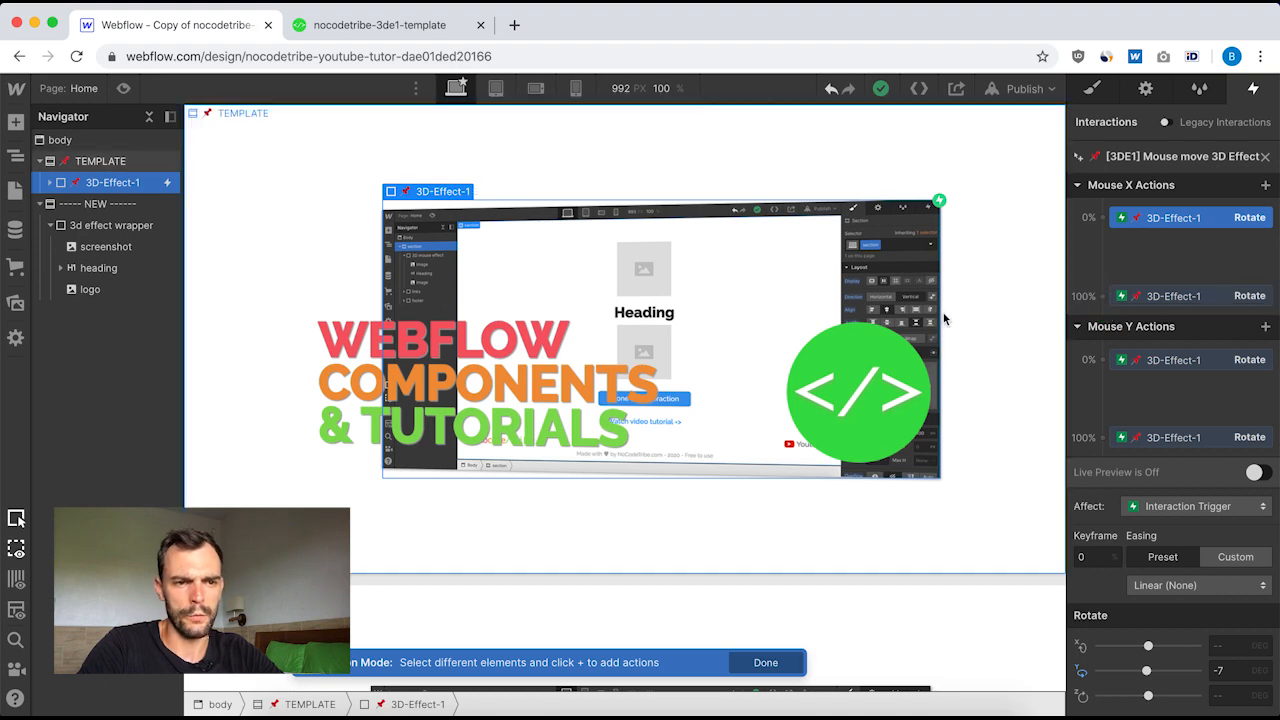
pyautogui.click(1164, 300)
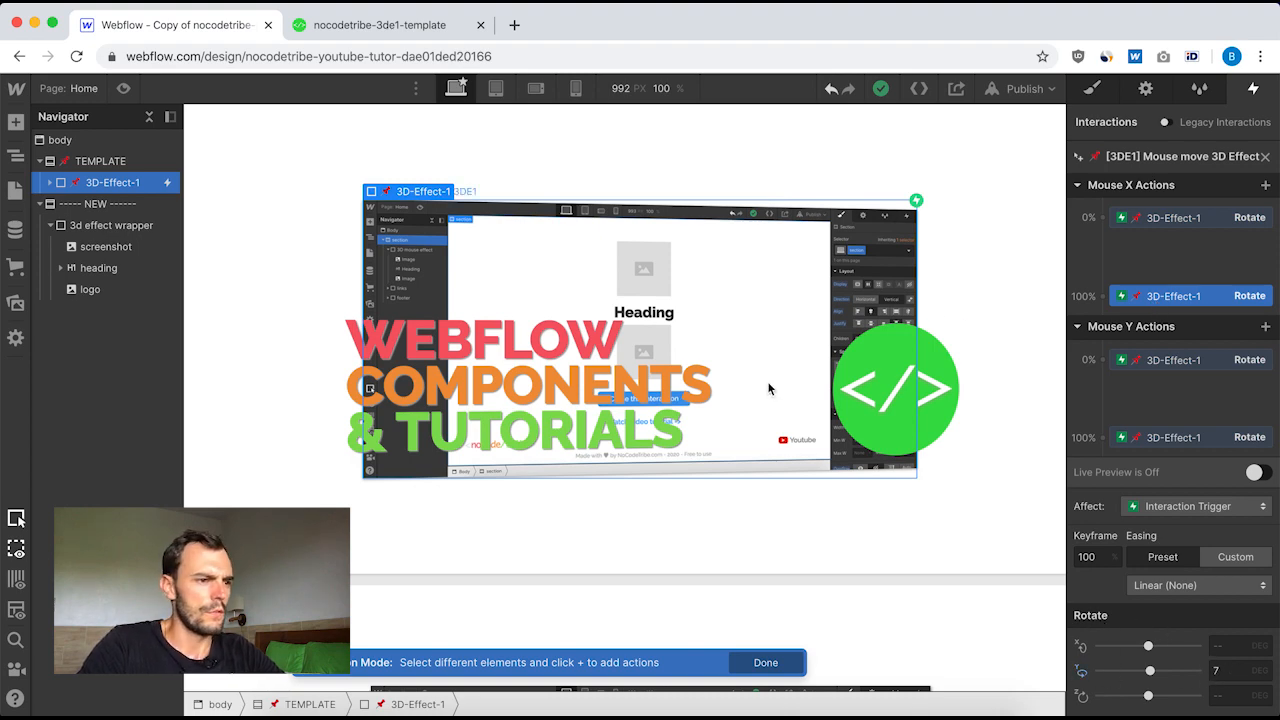
# - Leave the template's animation and add a "Mouse move over element" trigger to the 3d effect wrapper in the NEW section
pyautogui.click(50, 226)
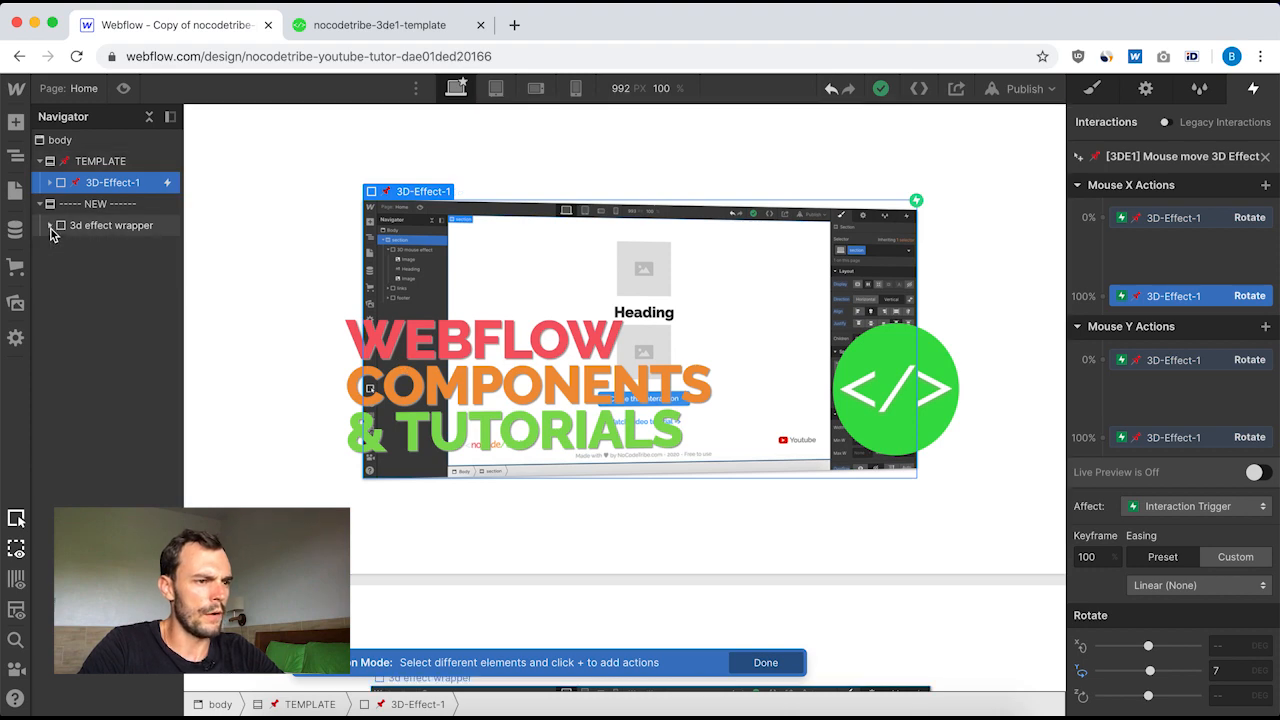
pyautogui.click(110, 226)
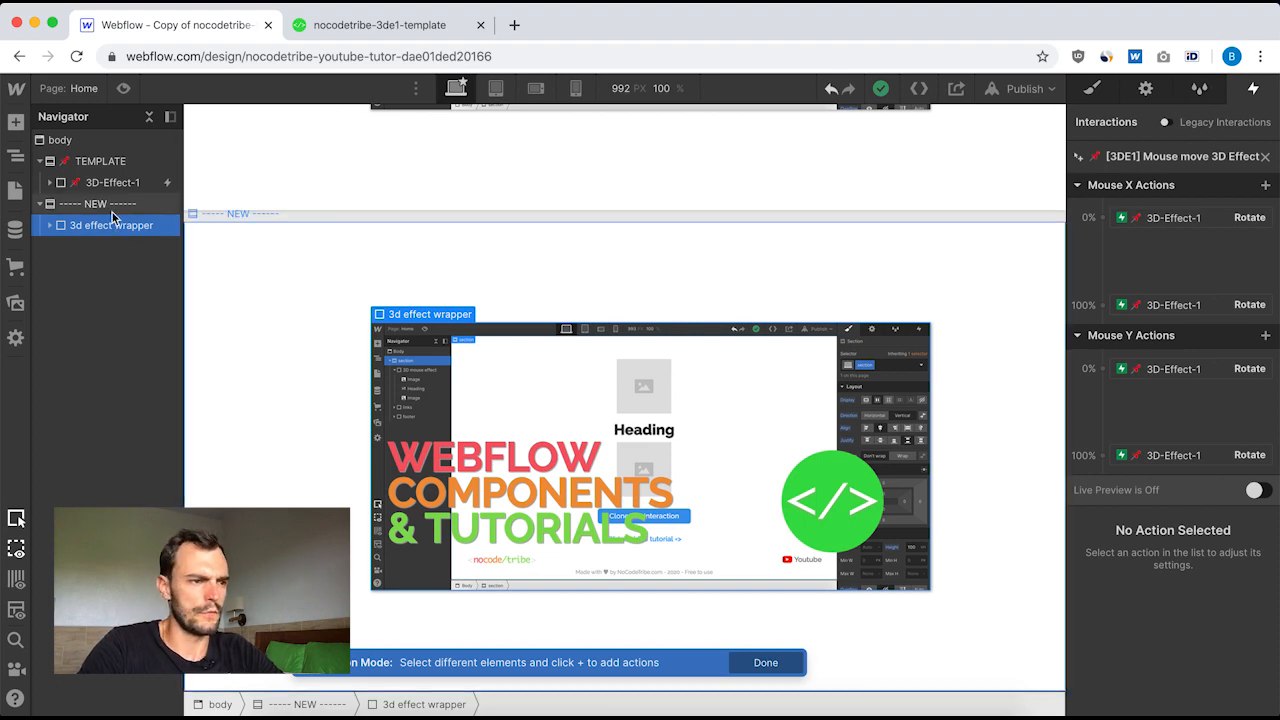
pyautogui.click(1264, 157)
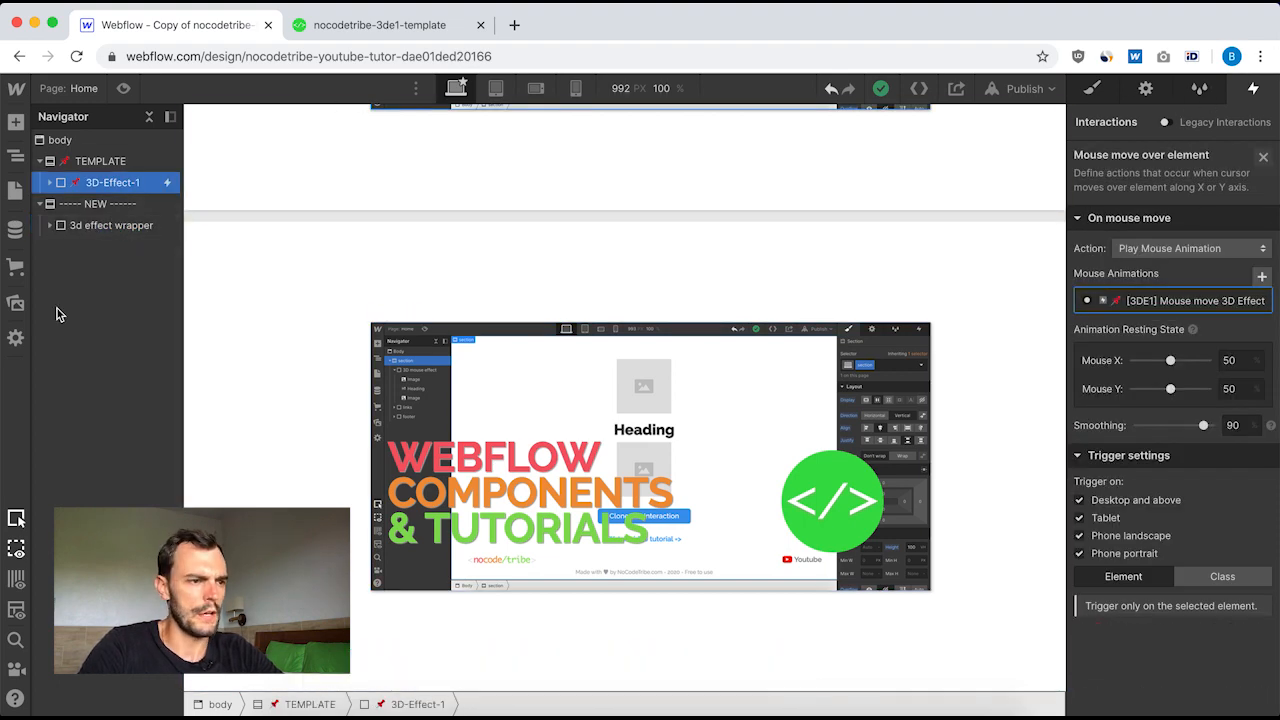
pyautogui.click(85, 225)
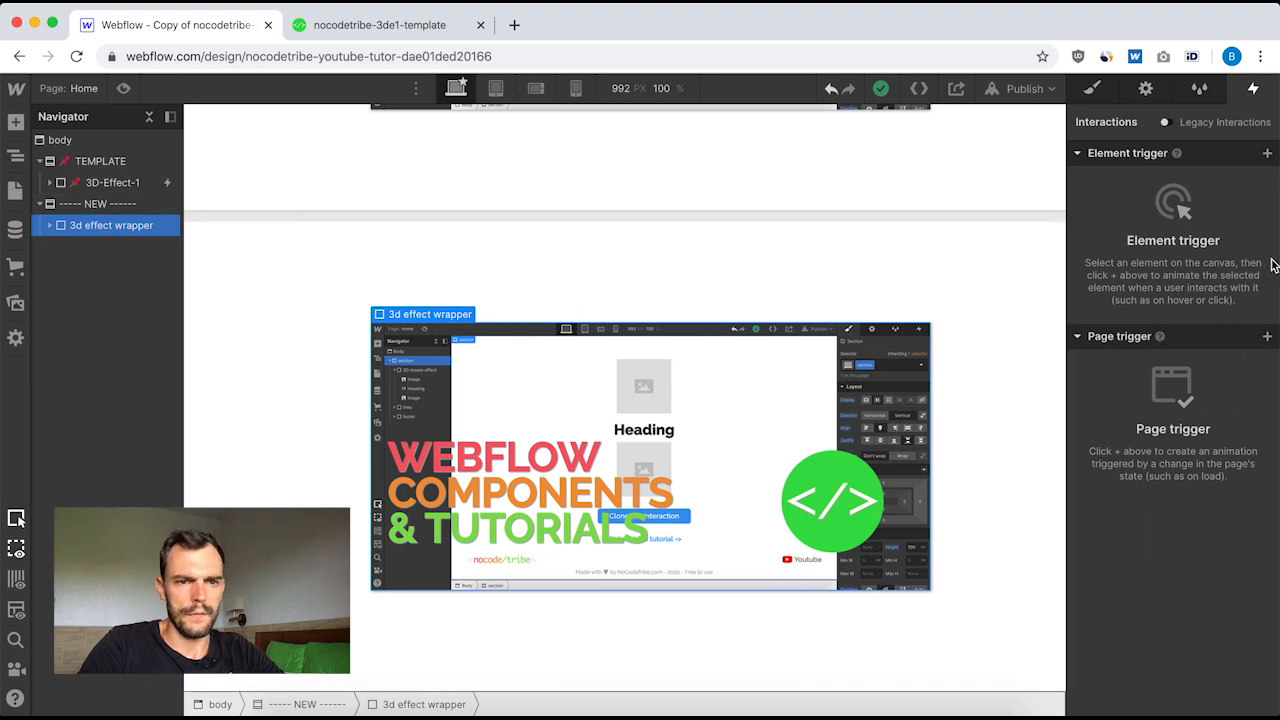
pyautogui.click(1265, 155)
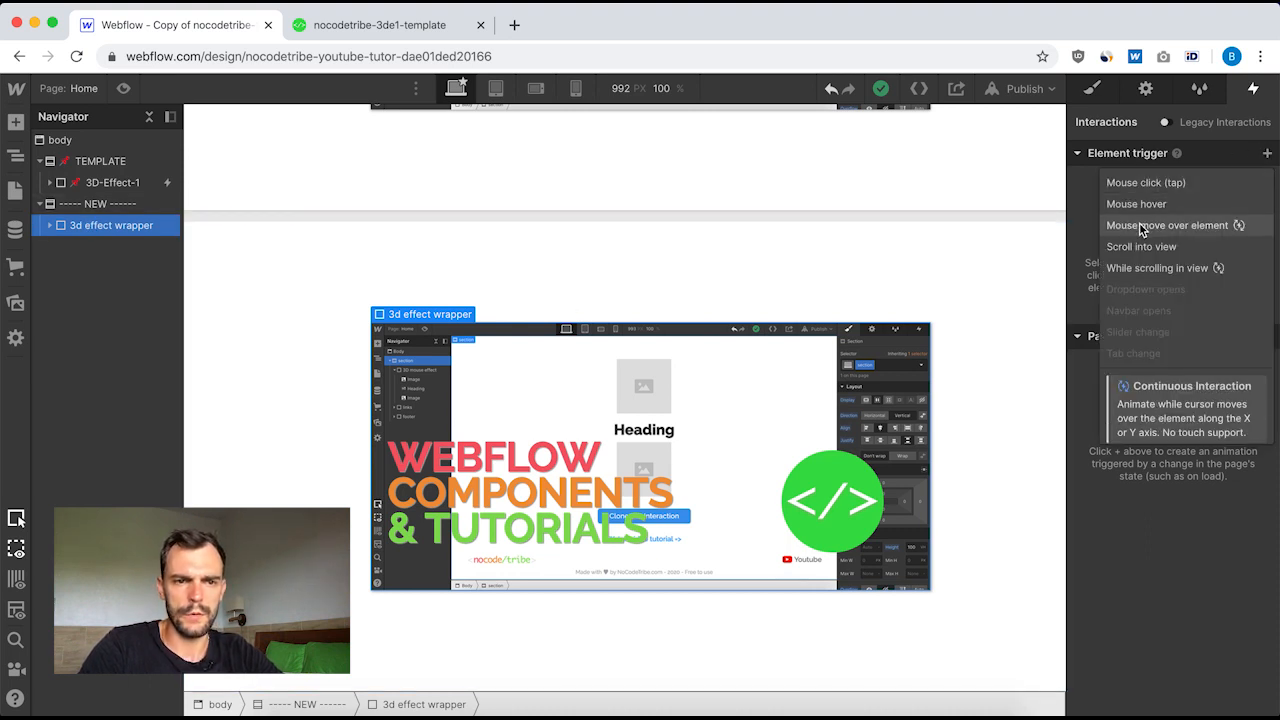
pyautogui.click(1201, 231)
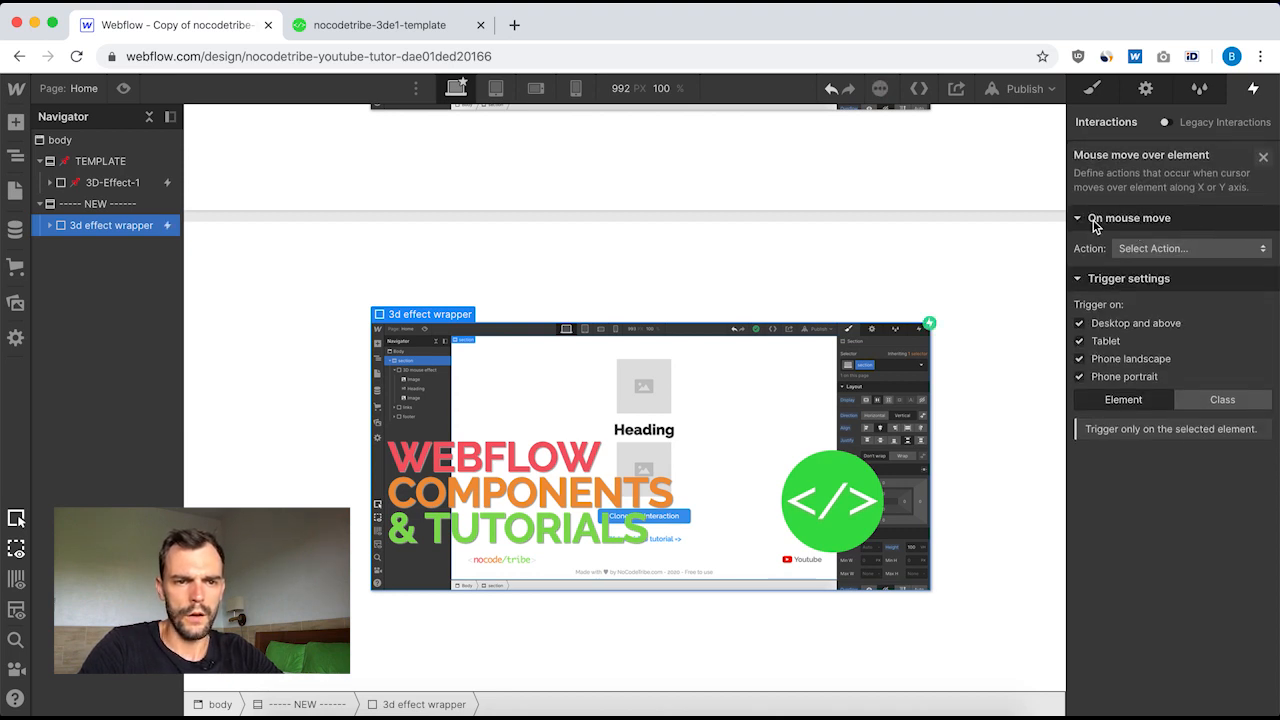
# - Set the trigger's action to Play Mouse Animation and create a new mouse animation named "mouse move"
pyautogui.click(1195, 248)
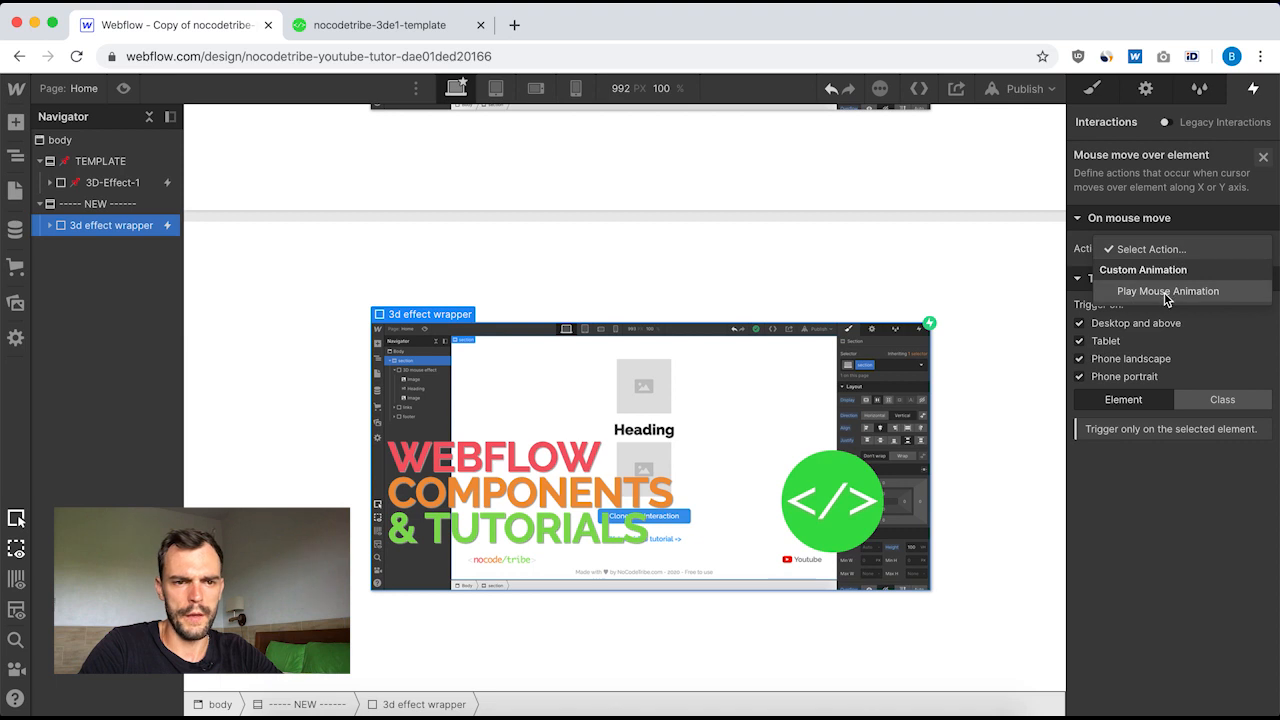
pyautogui.click(1164, 292)
pyautogui.click(1261, 279)
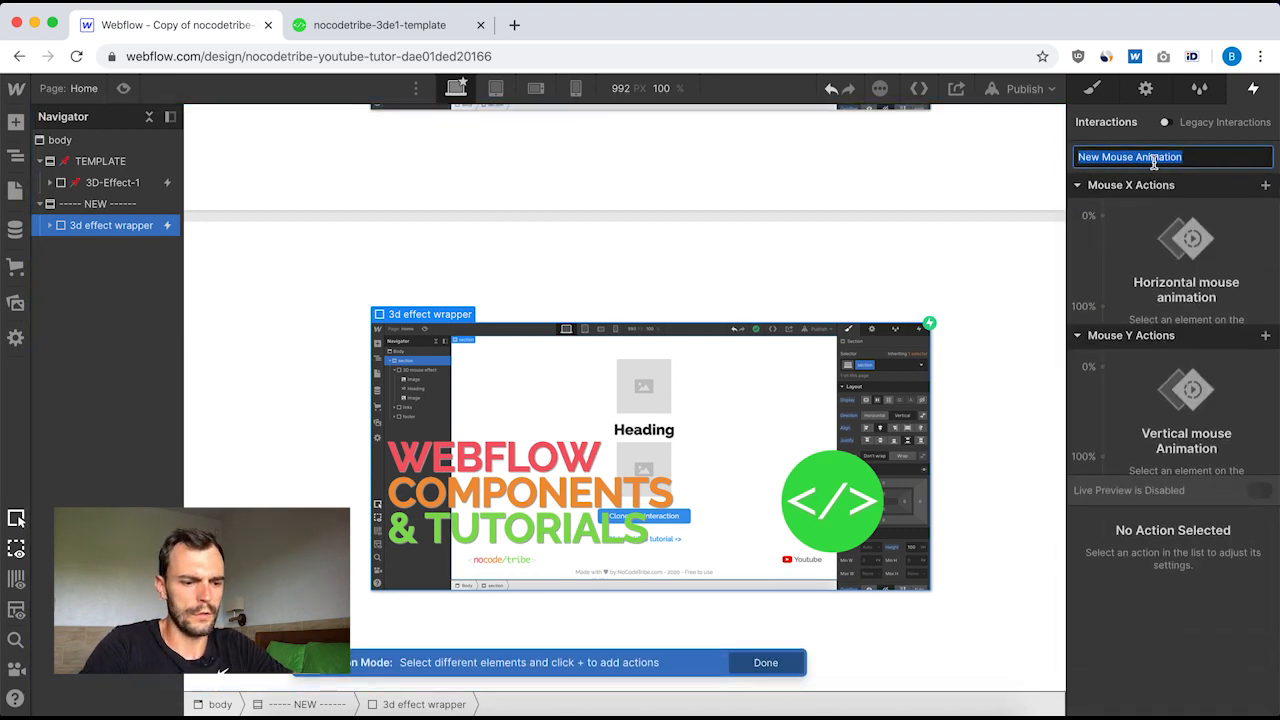
pyautogui.write('mouse move')
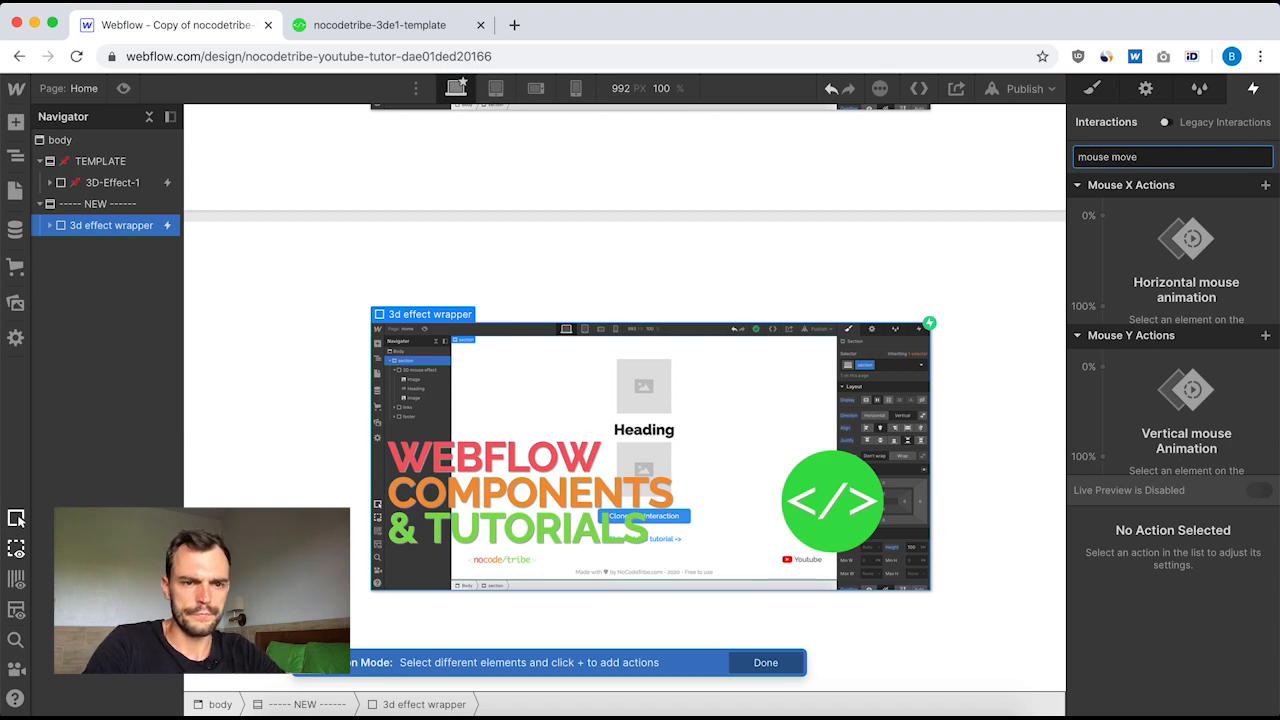
pyautogui.press('Return')
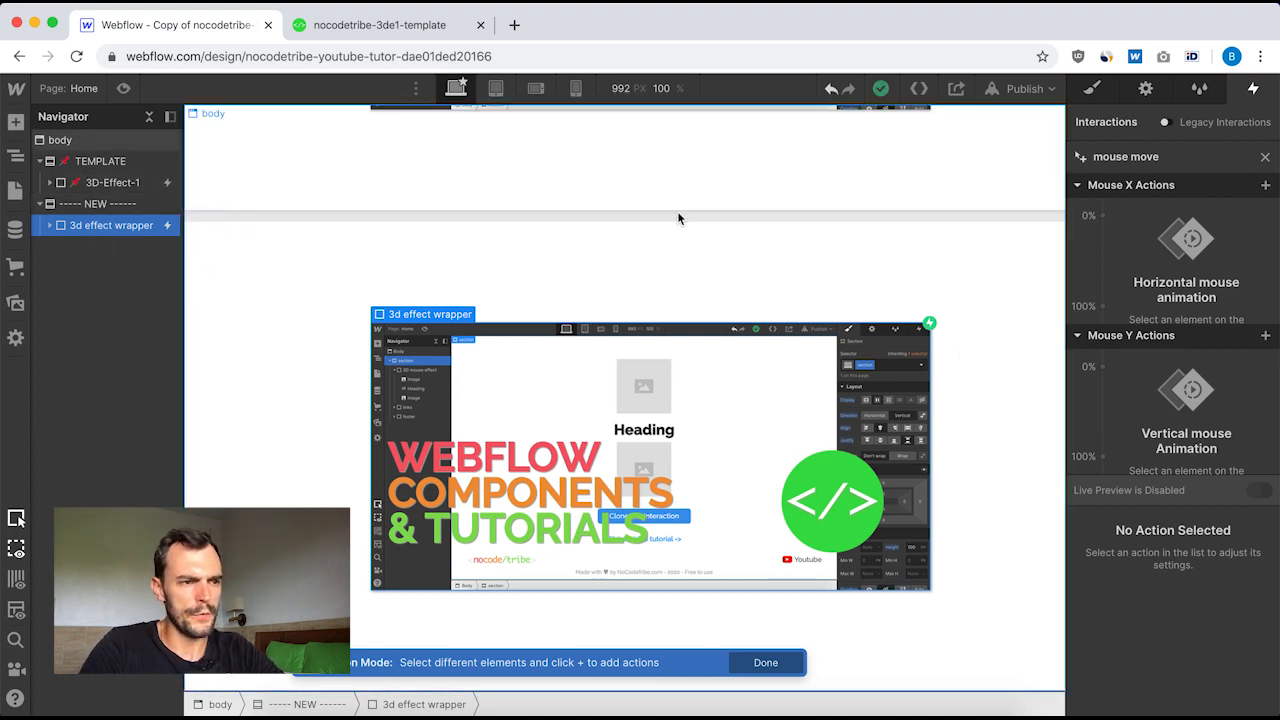
# - Add a Rotate action for the 3d effect wrapper at 0% of the Mouse X actions, with a Y rotation of -7 degrees
pyautogui.click(1104, 218)
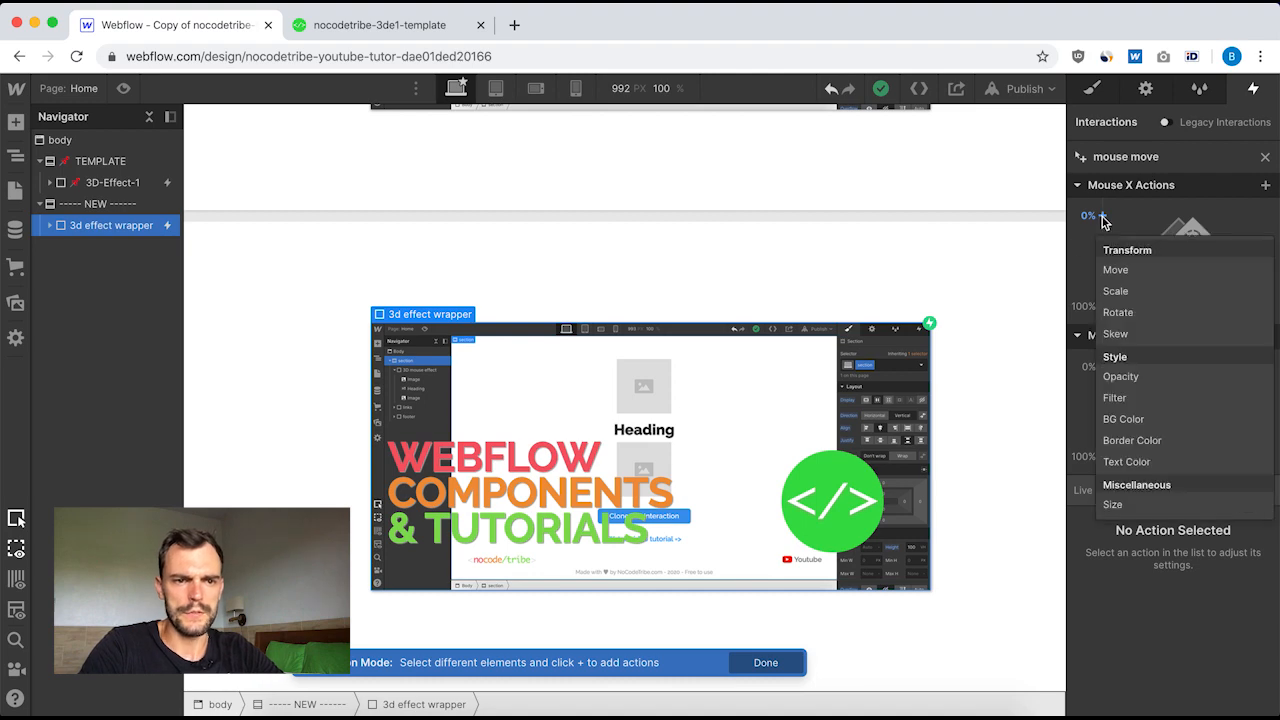
pyautogui.click(1118, 312)
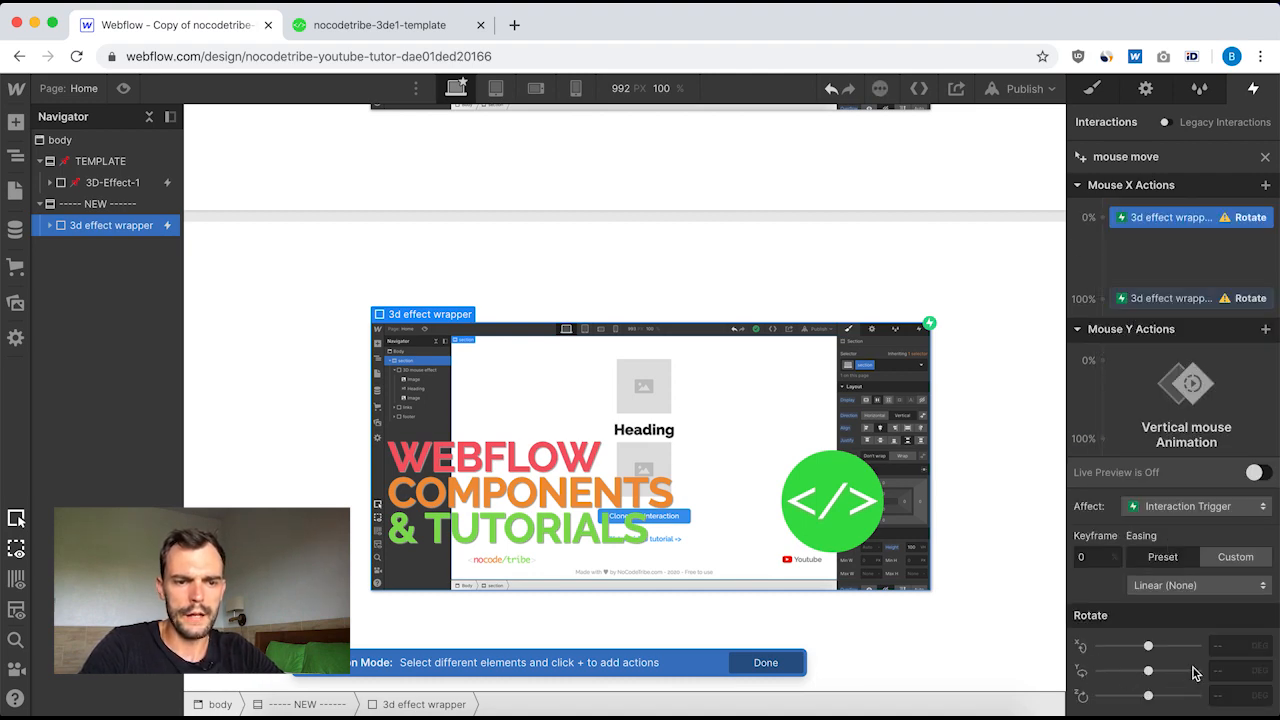
pyautogui.click(1226, 671)
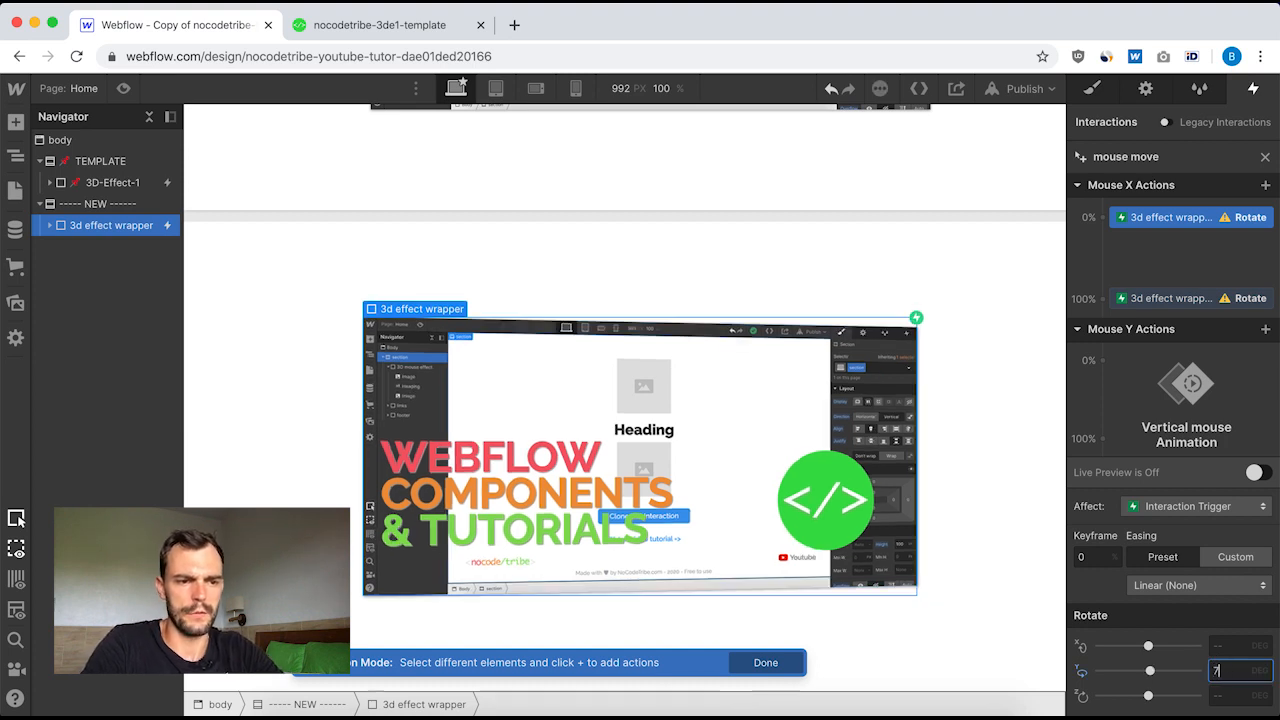
pyautogui.write('-7')
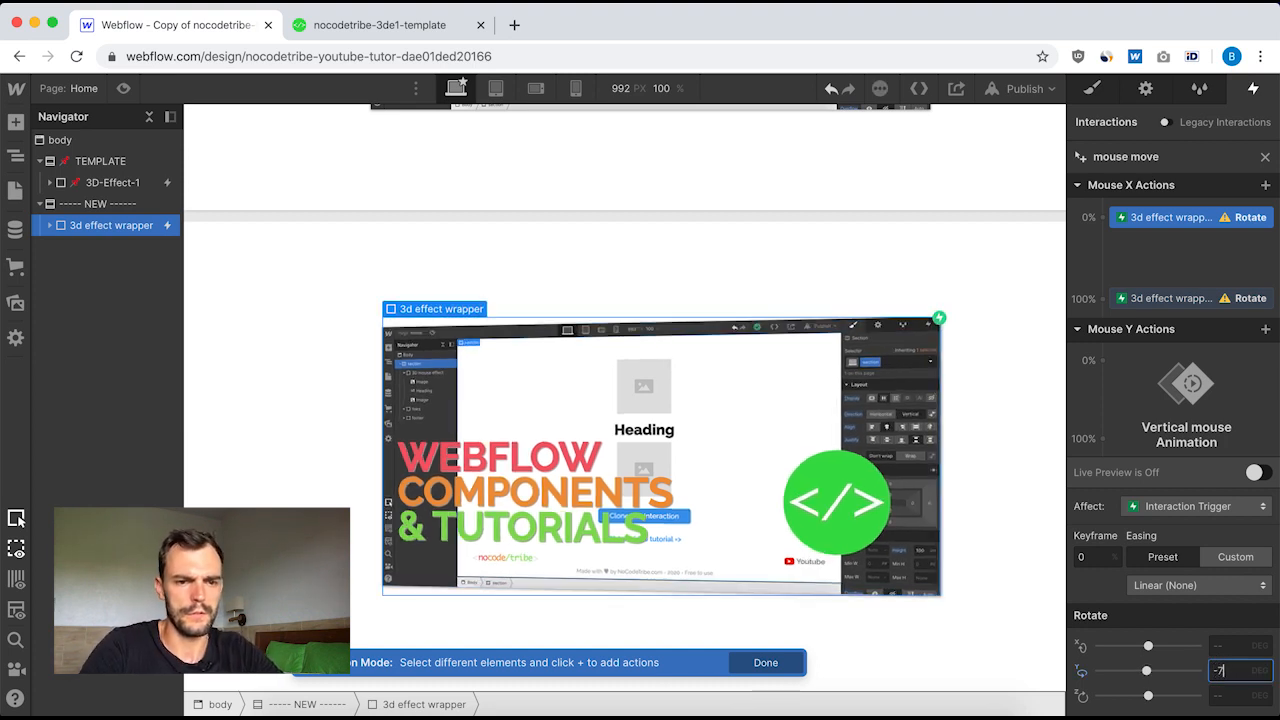
# - Set the Y rotation of the 100% Mouse X action to 7 degrees and turn on live preview to test the tilt
pyautogui.click(1142, 300)
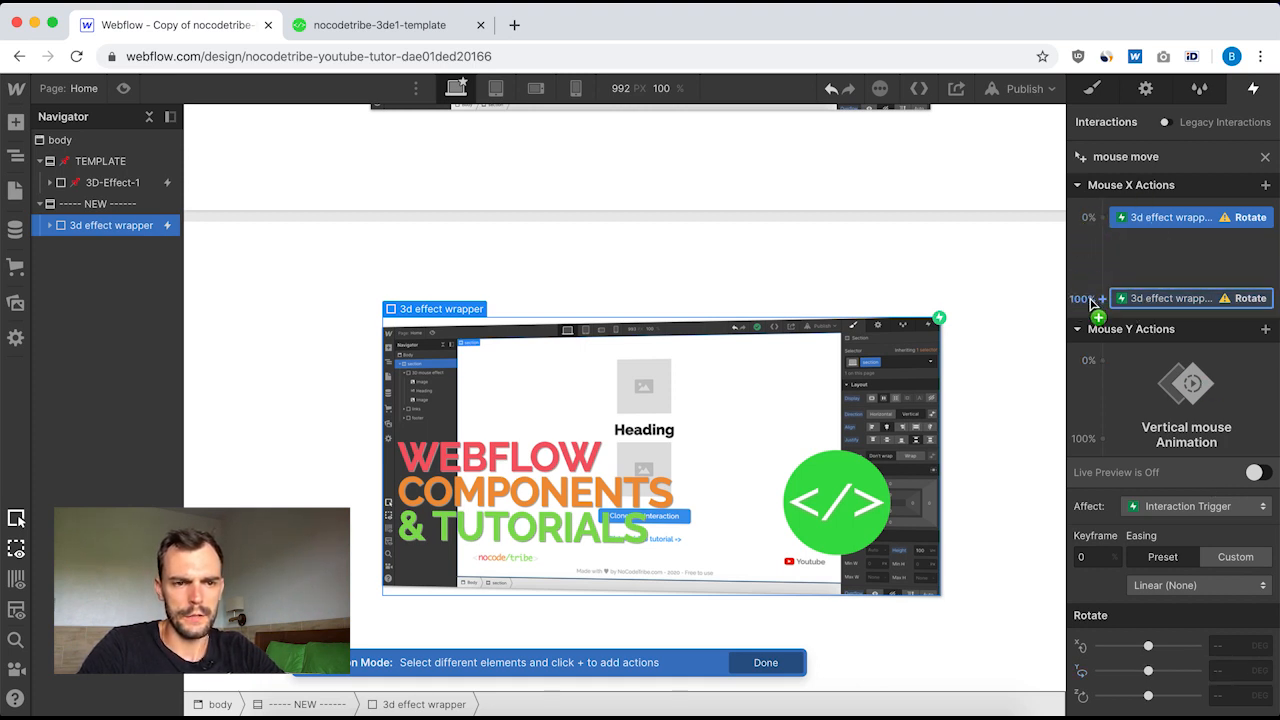
pyautogui.click(1162, 300)
pyautogui.click(1219, 668)
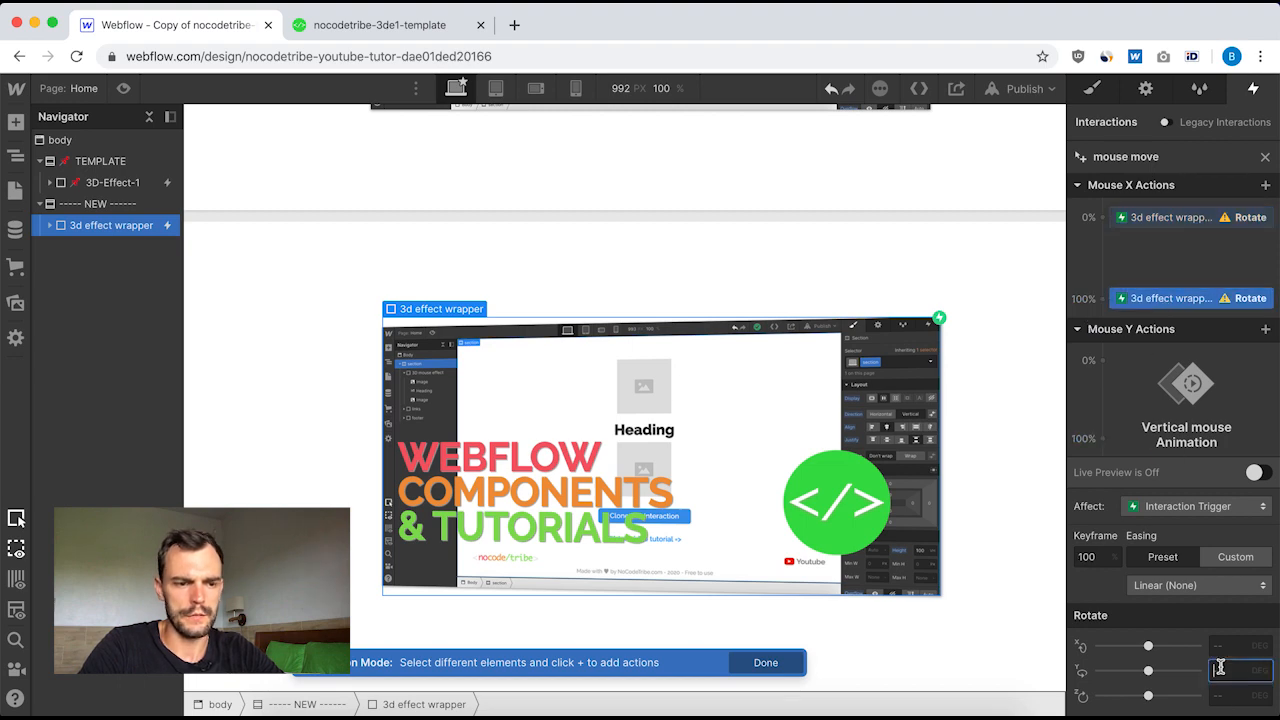
pyautogui.write('7')
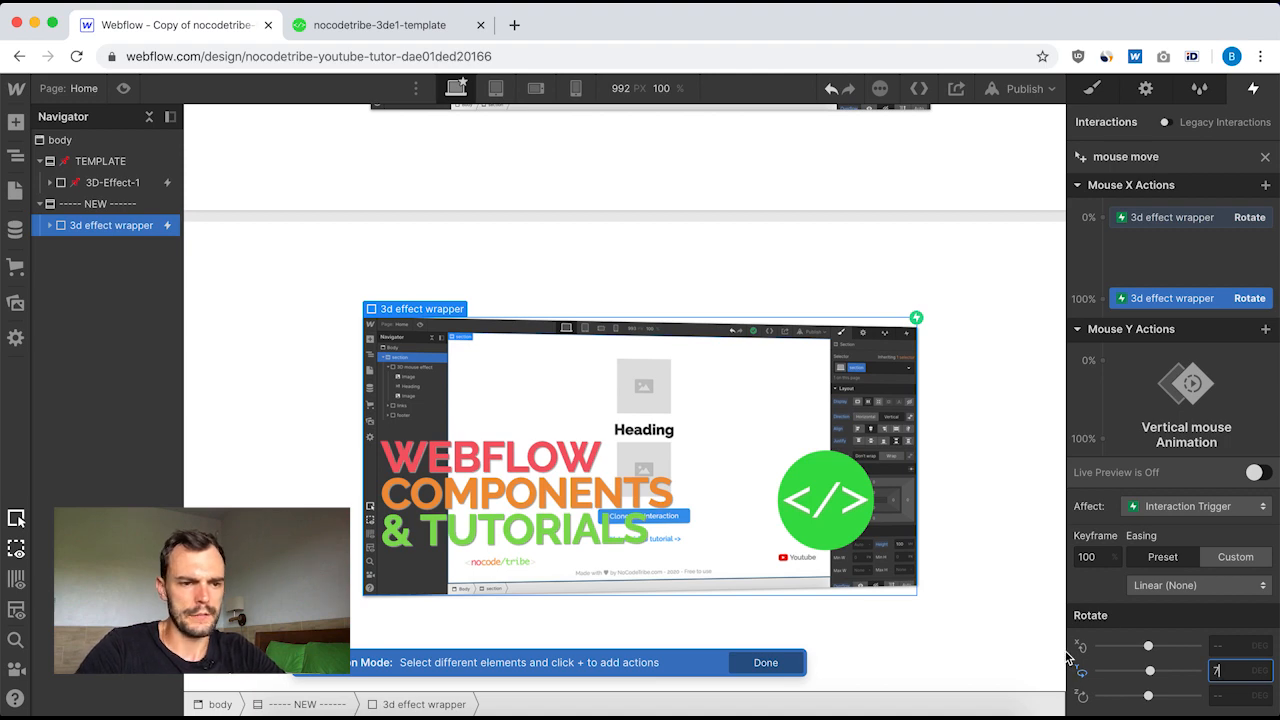
pyautogui.click(1258, 475)
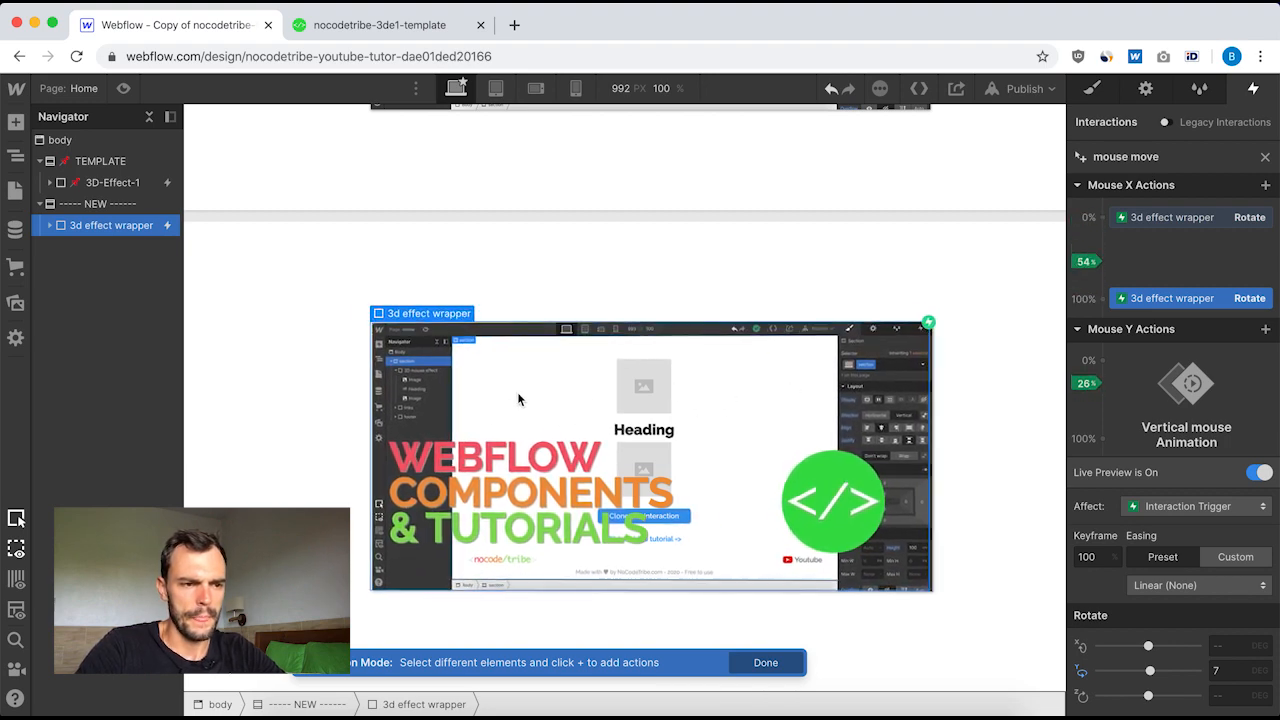
# - Leave the new animation and inspect the Mouse Y rotation values in the template 3D-Effect-1's mouse animation
pyautogui.click(84, 185)
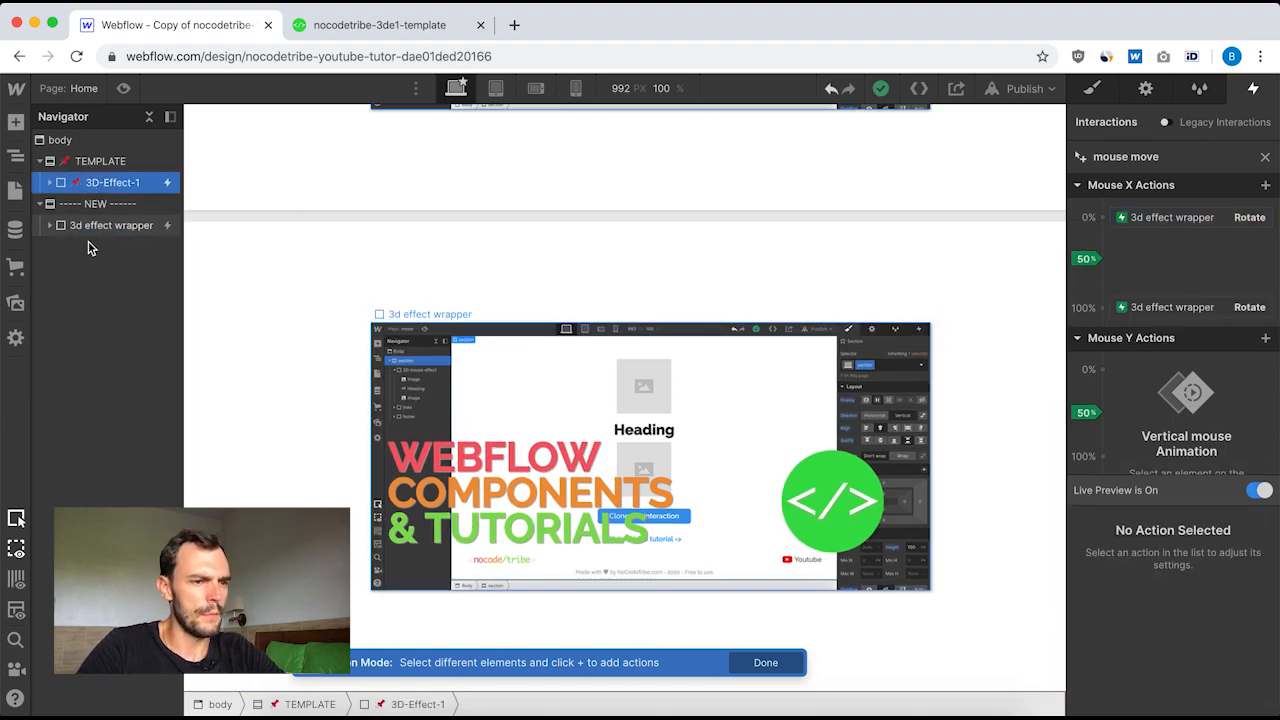
pyautogui.click(1263, 160)
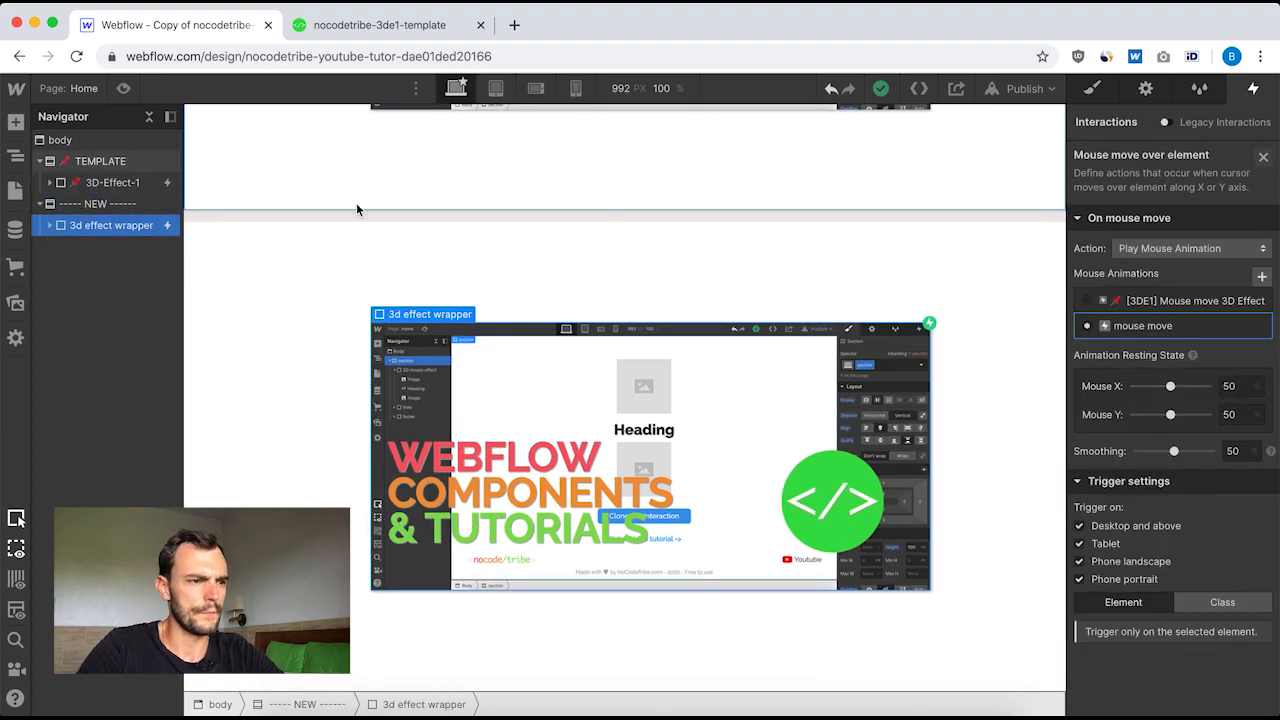
pyautogui.click(127, 187)
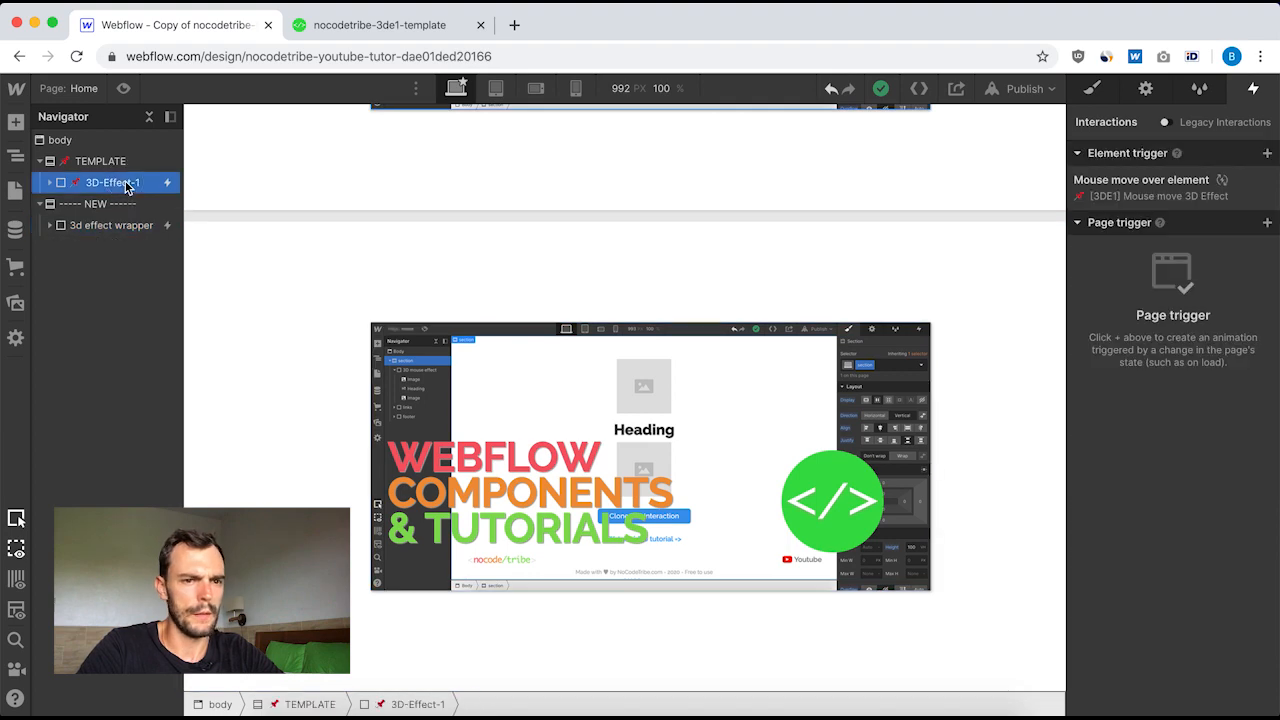
pyautogui.click(1135, 188)
pyautogui.click(1165, 302)
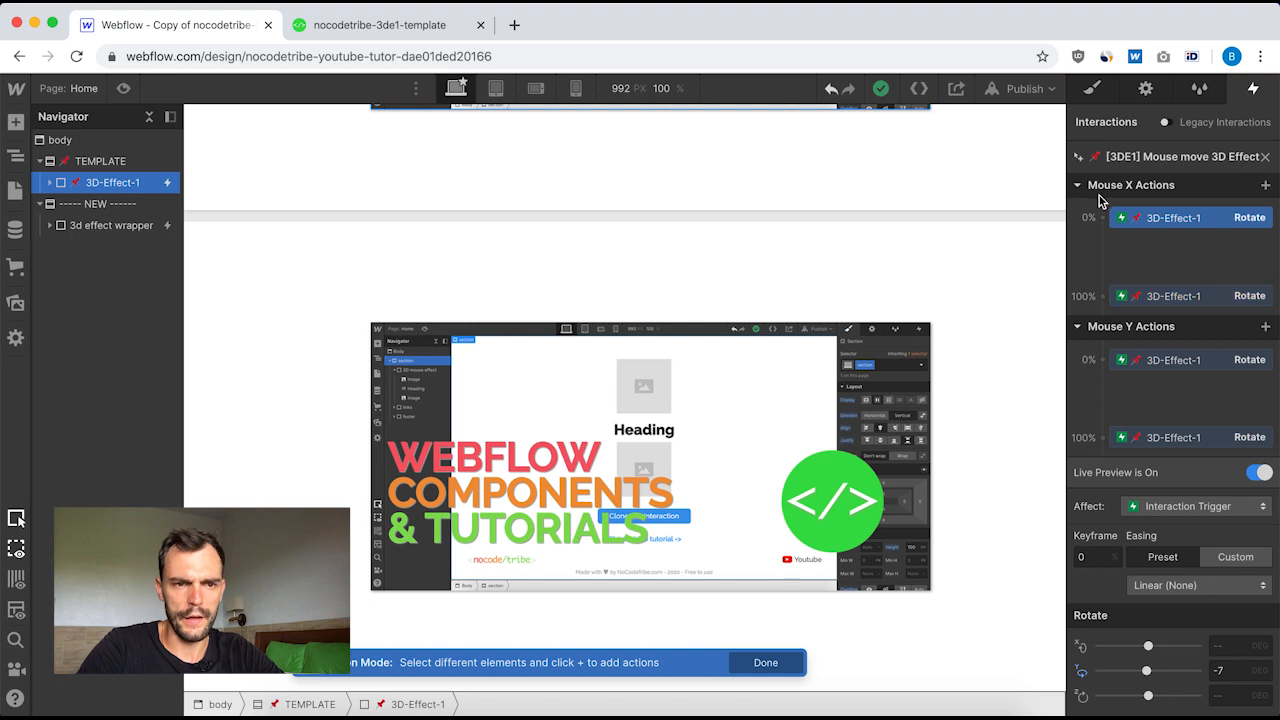
pyautogui.click(1158, 362)
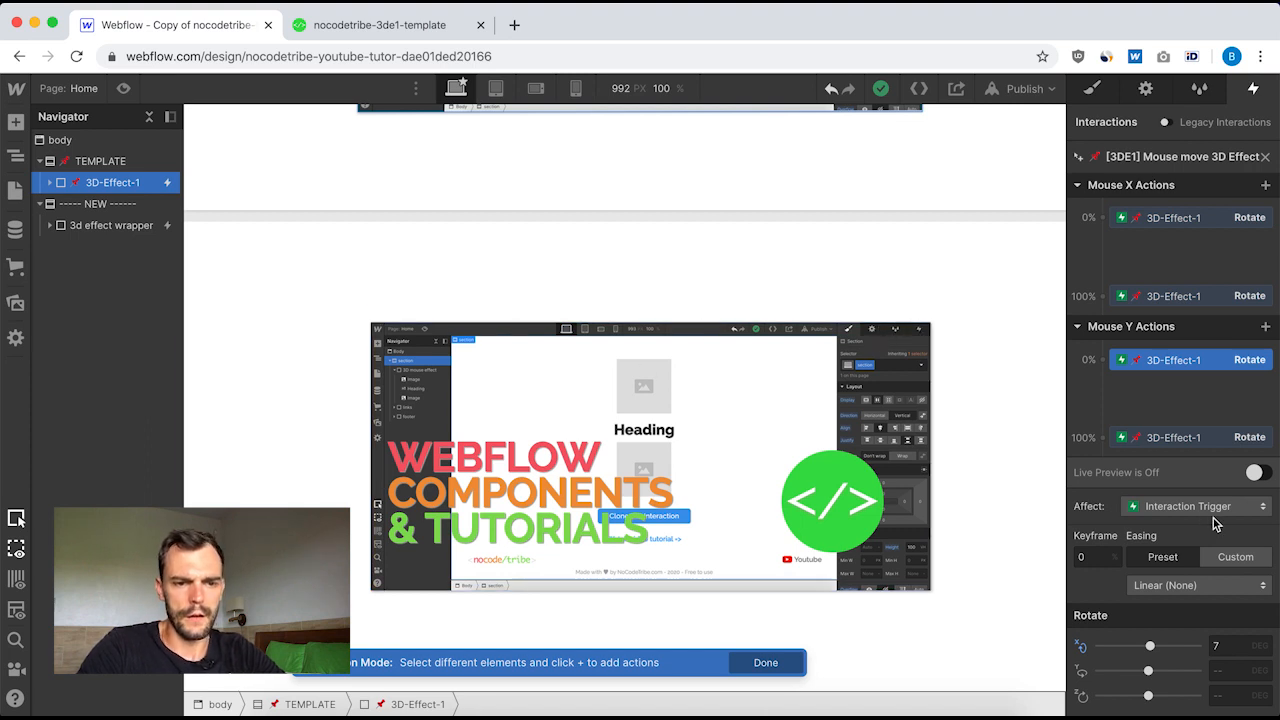
pyautogui.click(1157, 440)
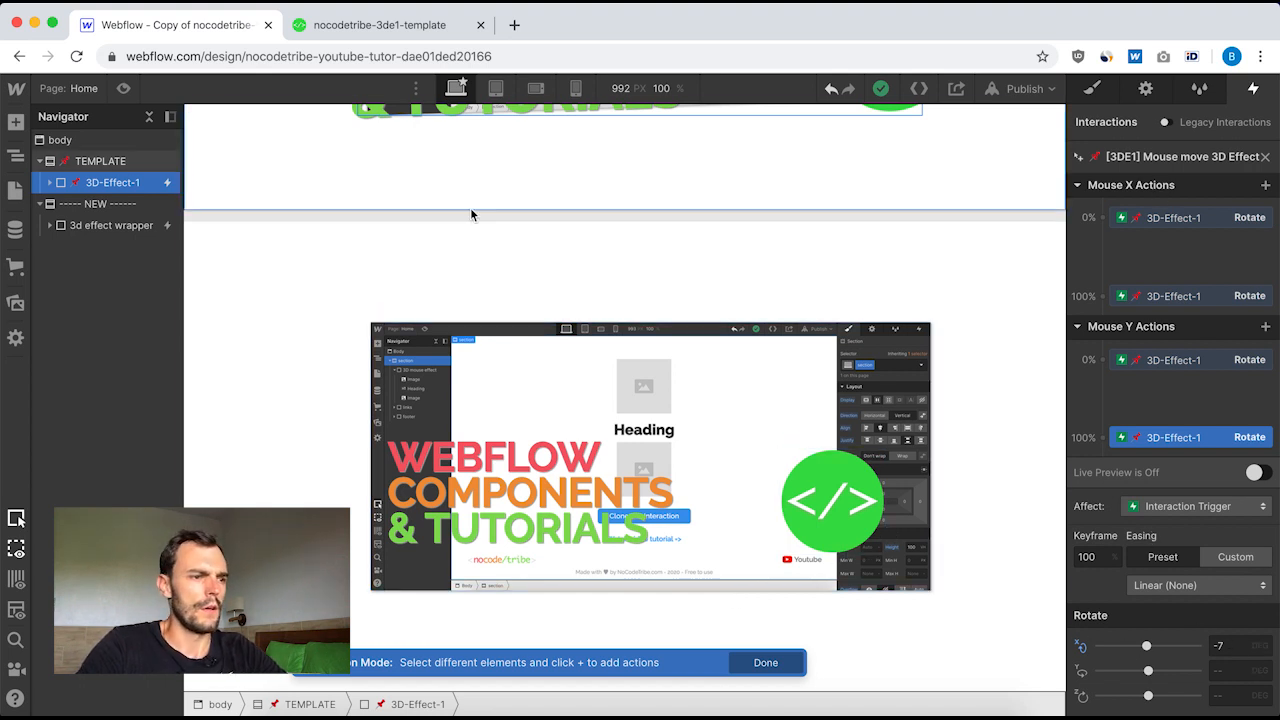
pyautogui.click(1266, 157)
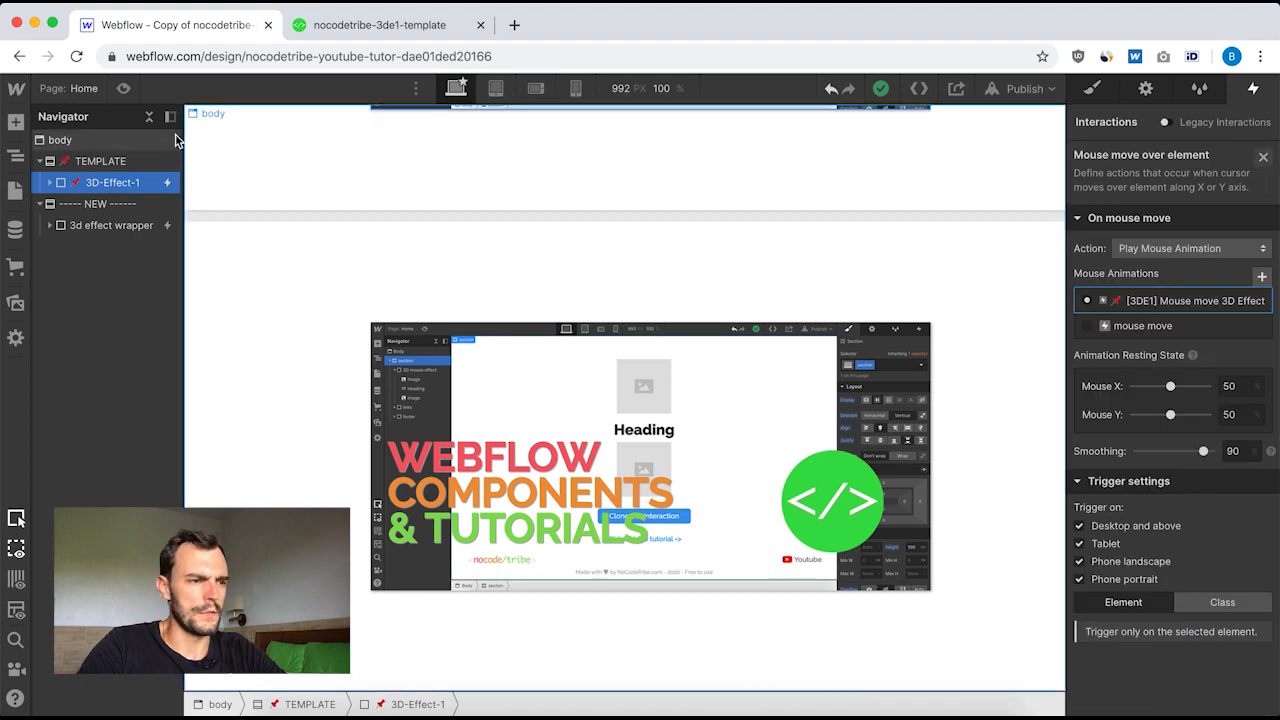
# - Reopen the 3d effect wrapper's "mouse move" animation and add a Rotate action at 0% of the Mouse Y actions, with an X rotation of 7 degrees
pyautogui.click(100, 230)
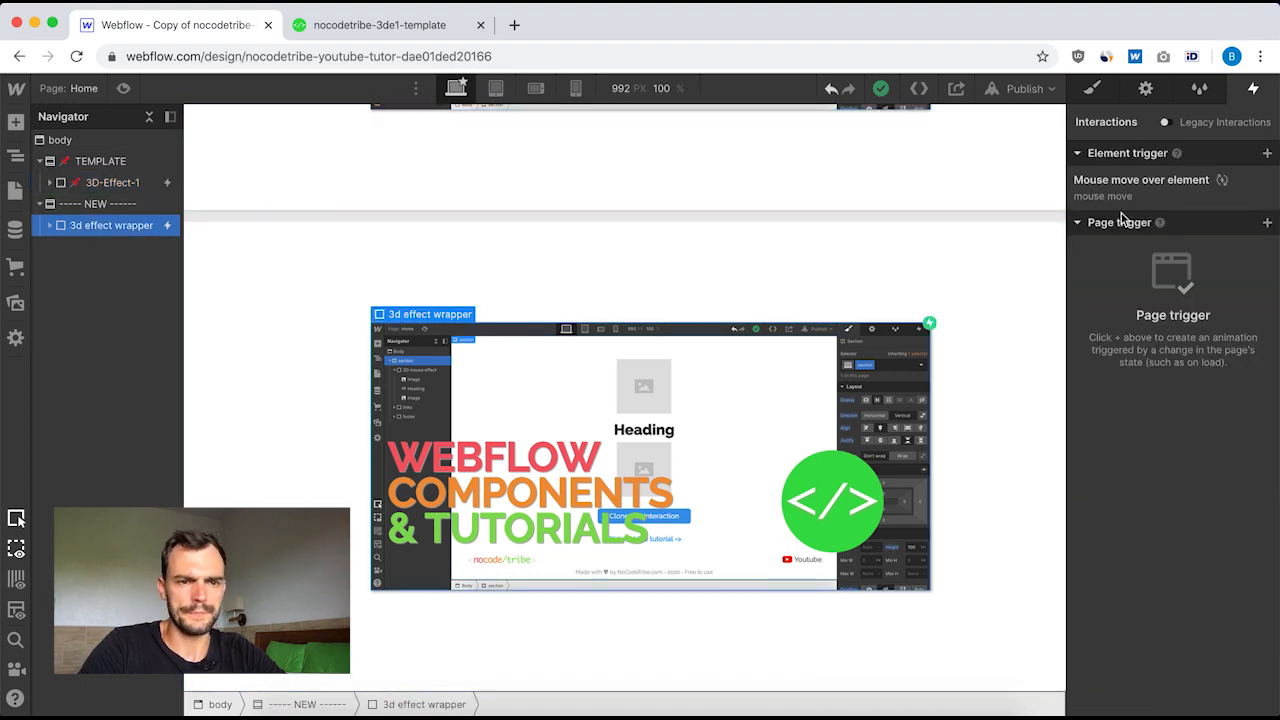
pyautogui.click(1143, 183)
pyautogui.click(1143, 326)
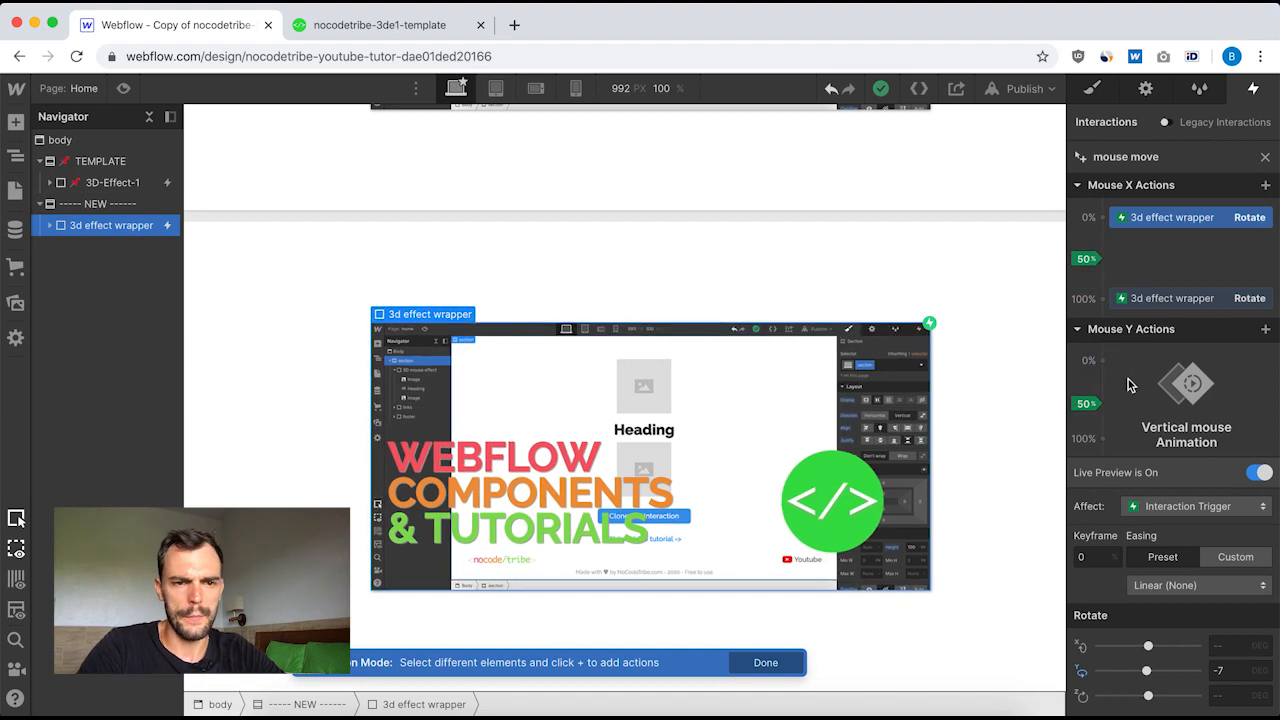
pyautogui.click(1104, 362)
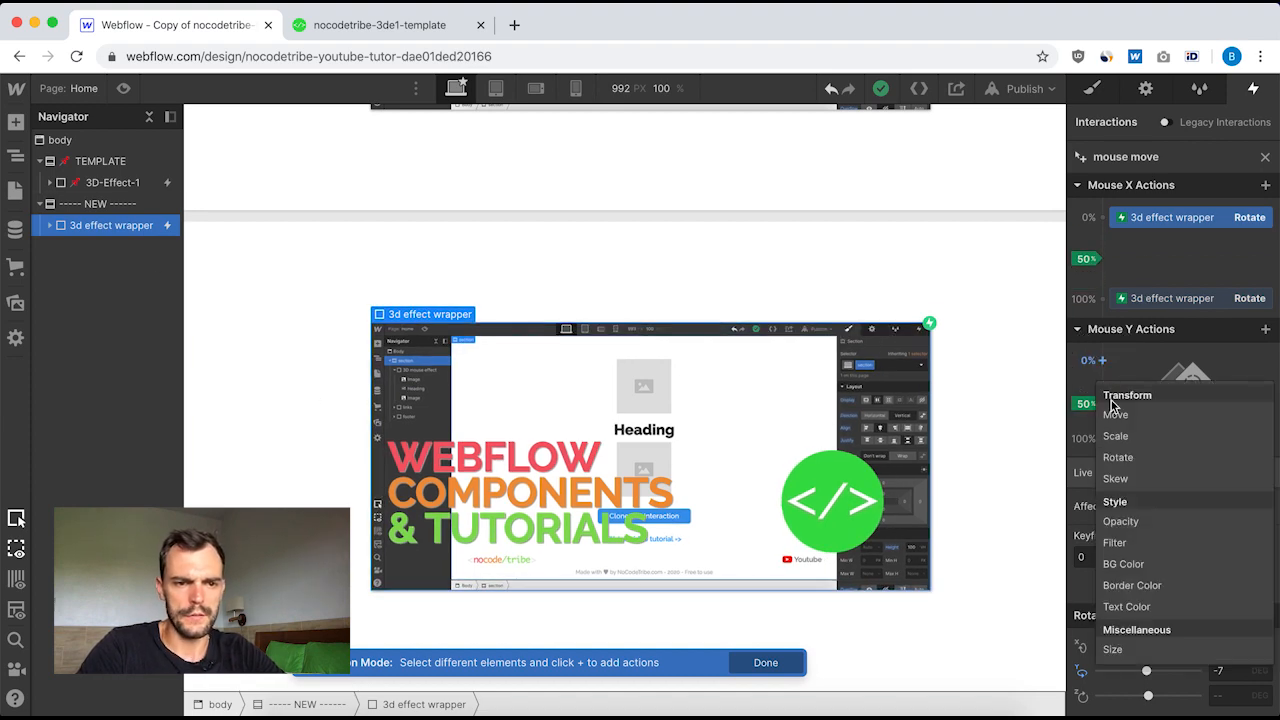
pyautogui.click(1134, 458)
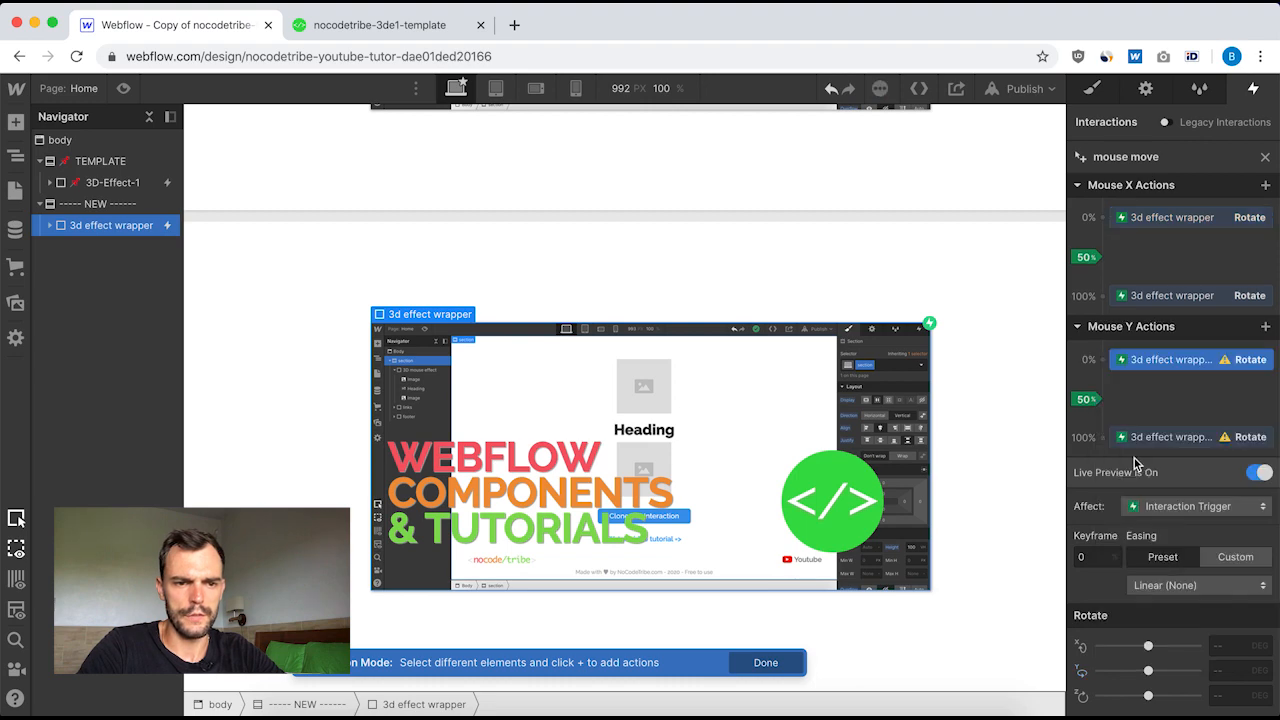
pyautogui.click(1228, 648)
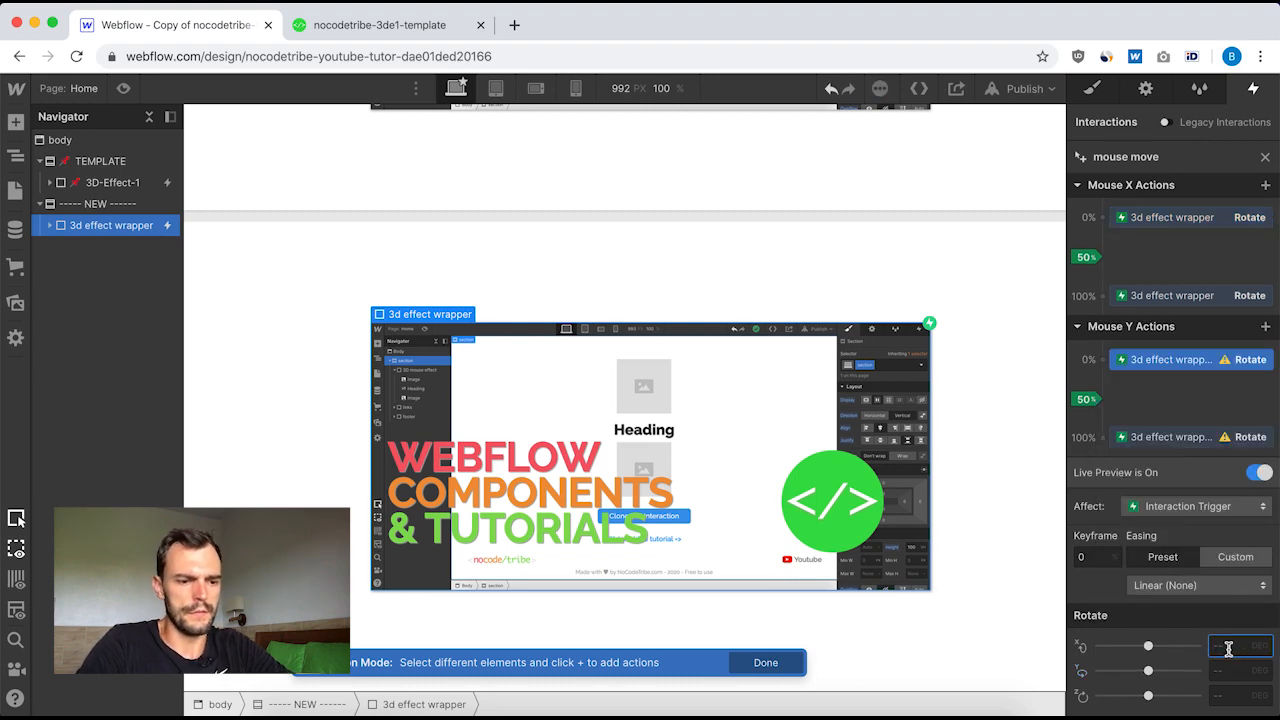
pyautogui.write('7')
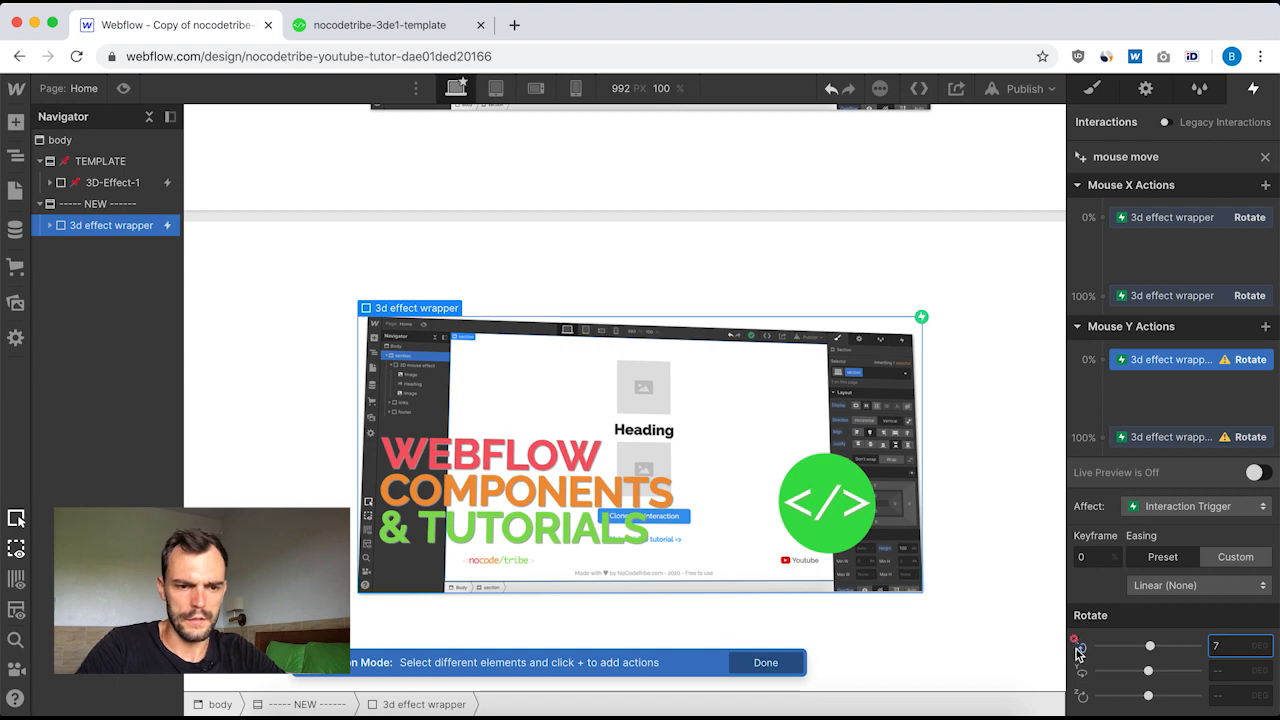
# - Set the X rotation of the 100% Mouse Y action to -7 degrees and turn on live preview
pyautogui.click(1140, 437)
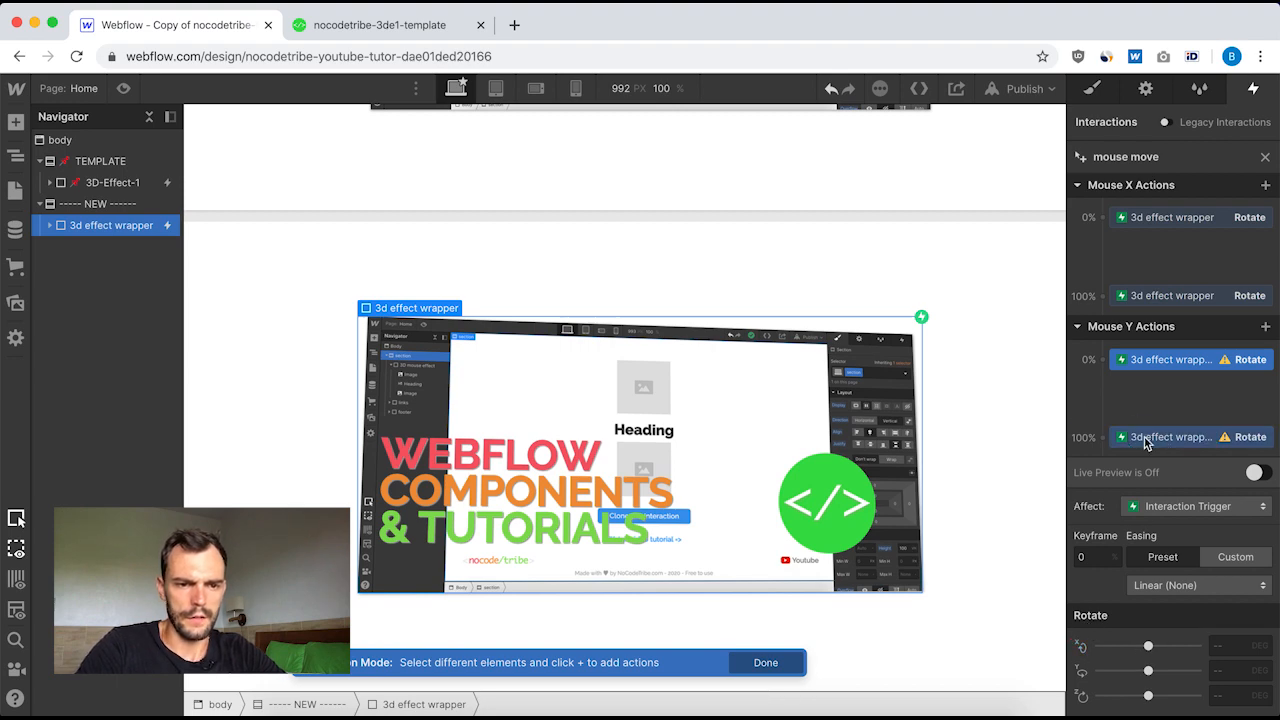
pyautogui.click(1143, 437)
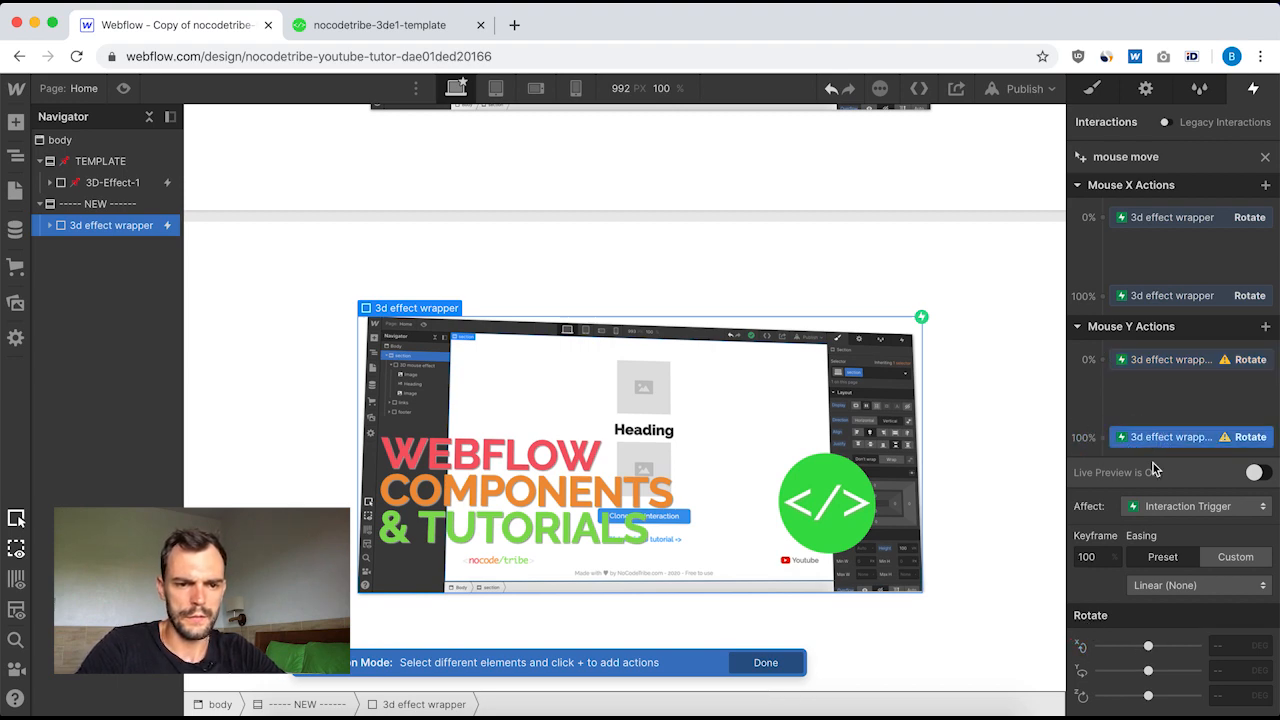
pyautogui.click(1222, 645)
pyautogui.write('-')
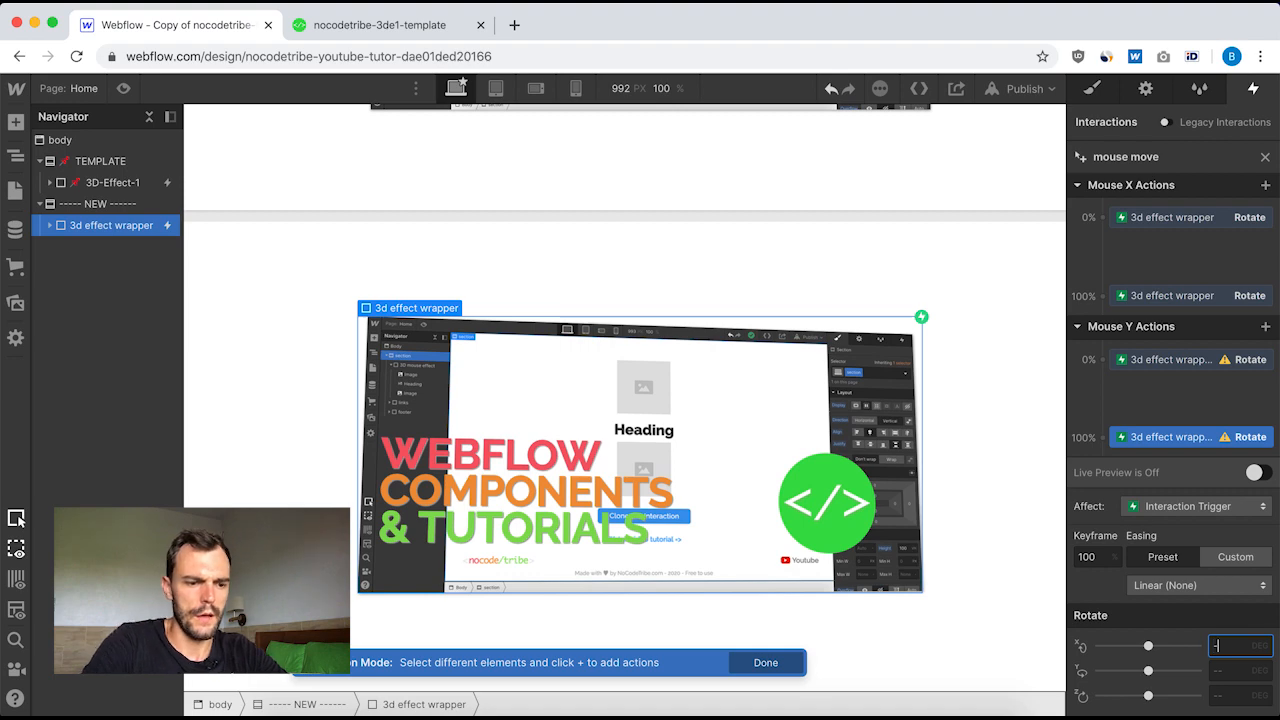
pyautogui.write('7')
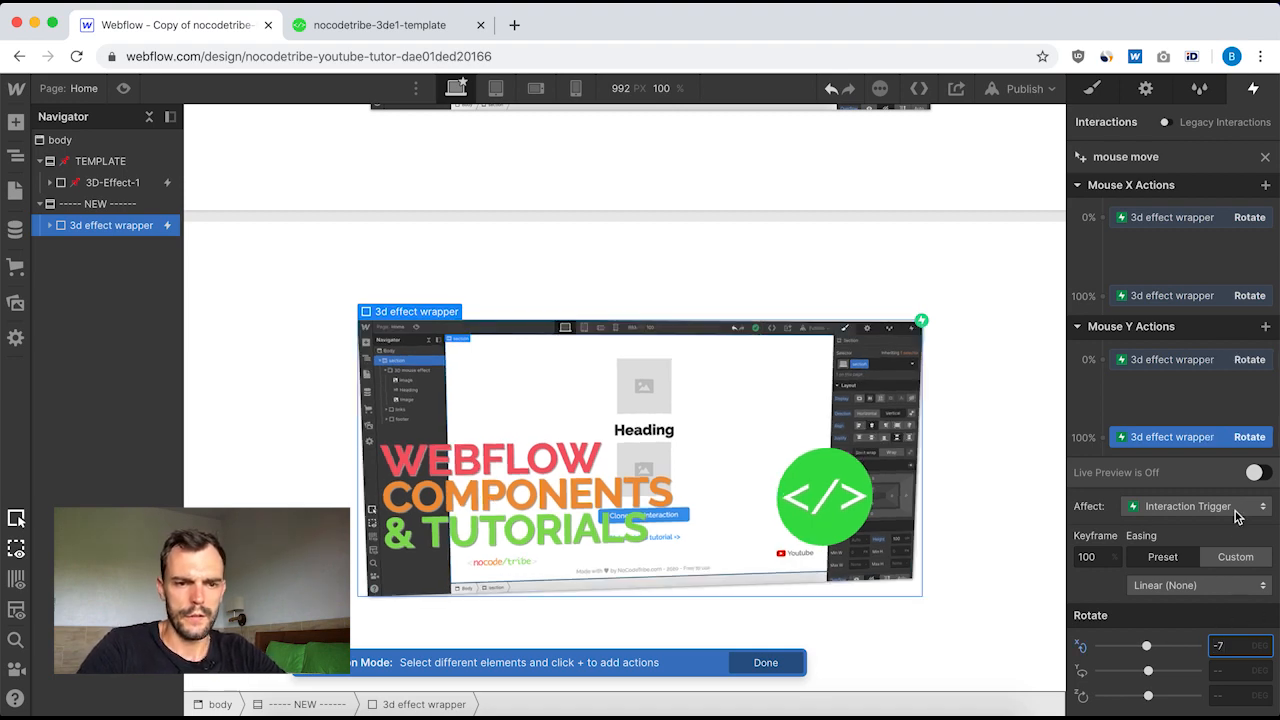
pyautogui.click(1256, 475)
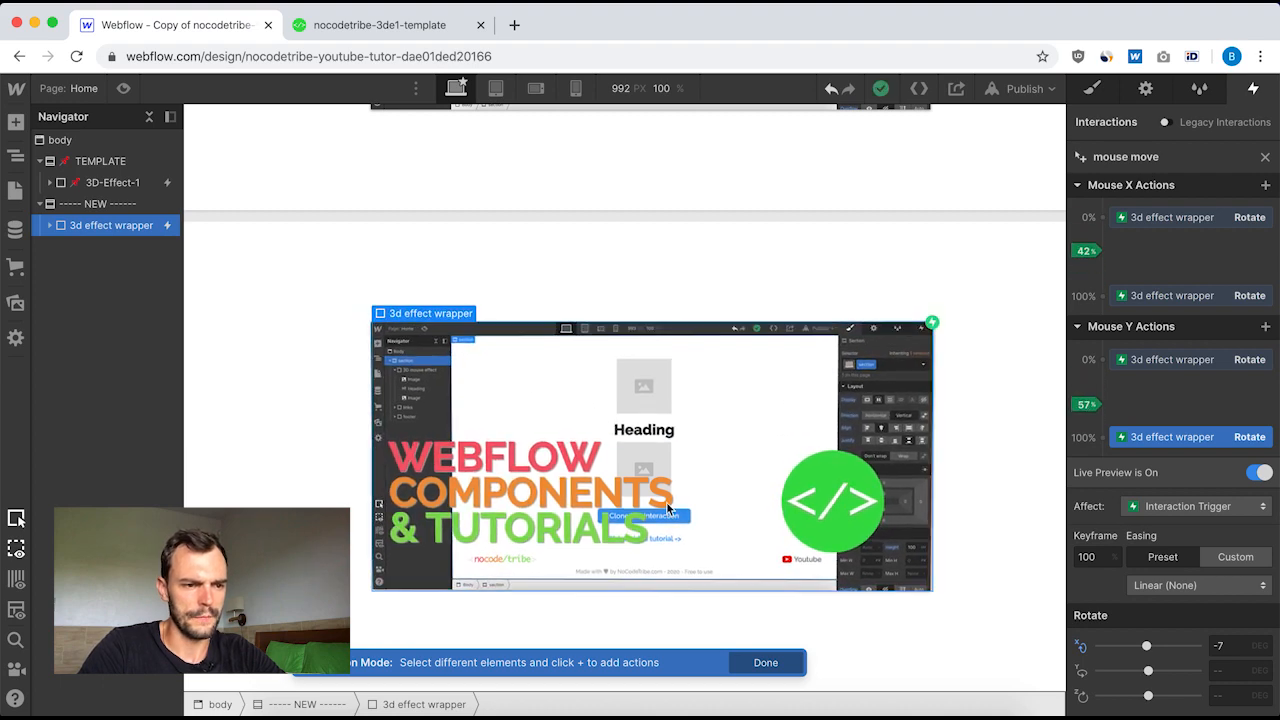
# - Compare the NEW section's mouse tilt effect with the template's on the canvas and in page preview mode
pyautogui.scroll(2, 760, 483)
pyautogui.scroll(-2, 760, 483)
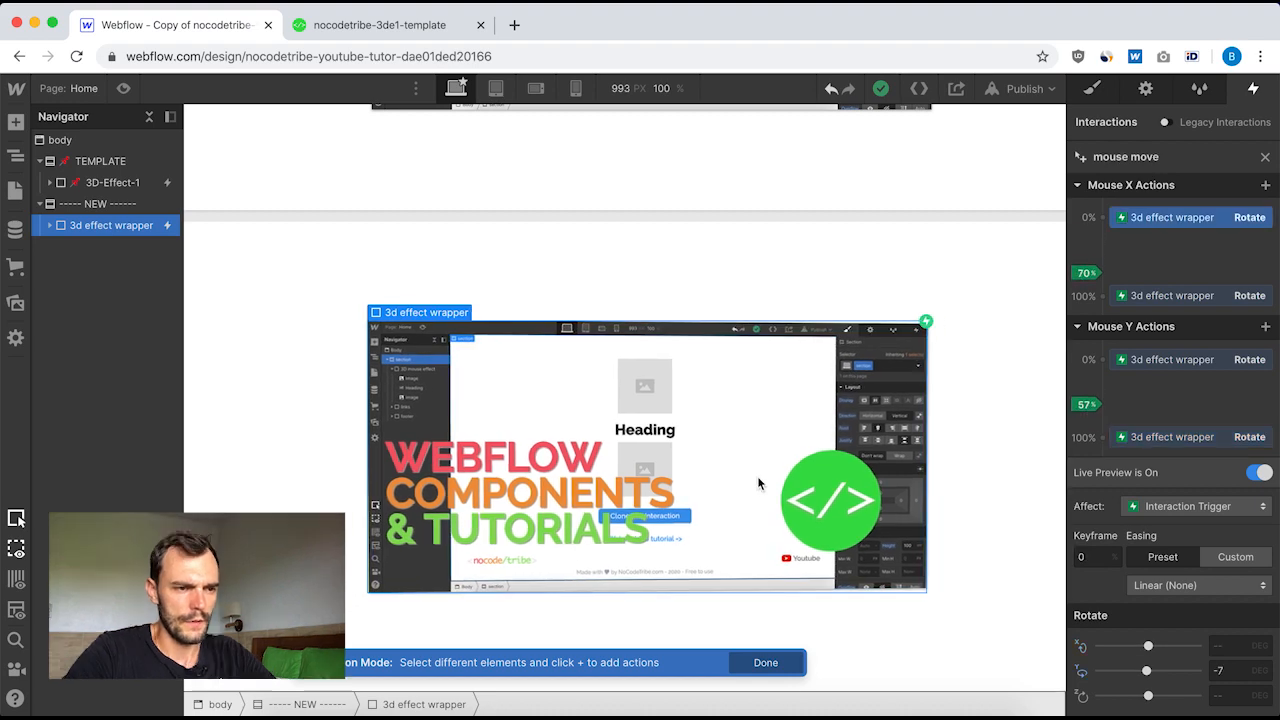
pyautogui.scroll(5, 711, 369)
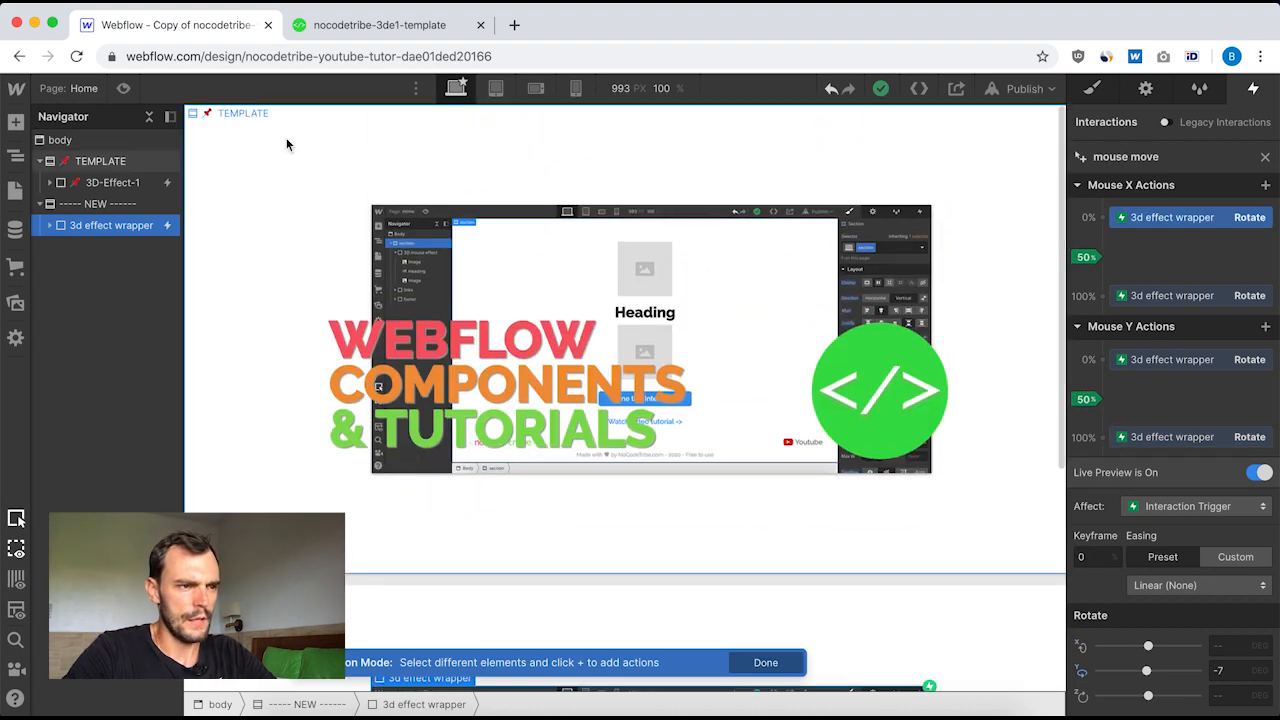
pyautogui.click(124, 88)
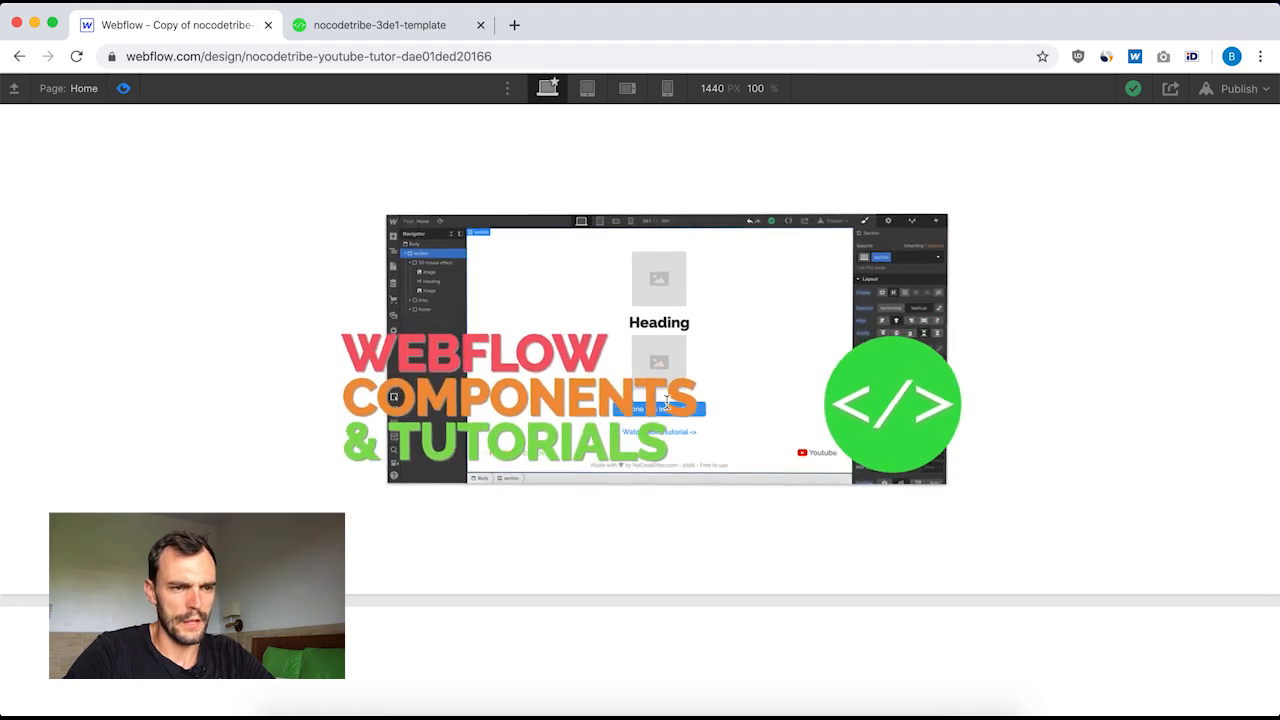
pyautogui.scroll(-2, 618, 373)
pyautogui.scroll(-5, 618, 373)
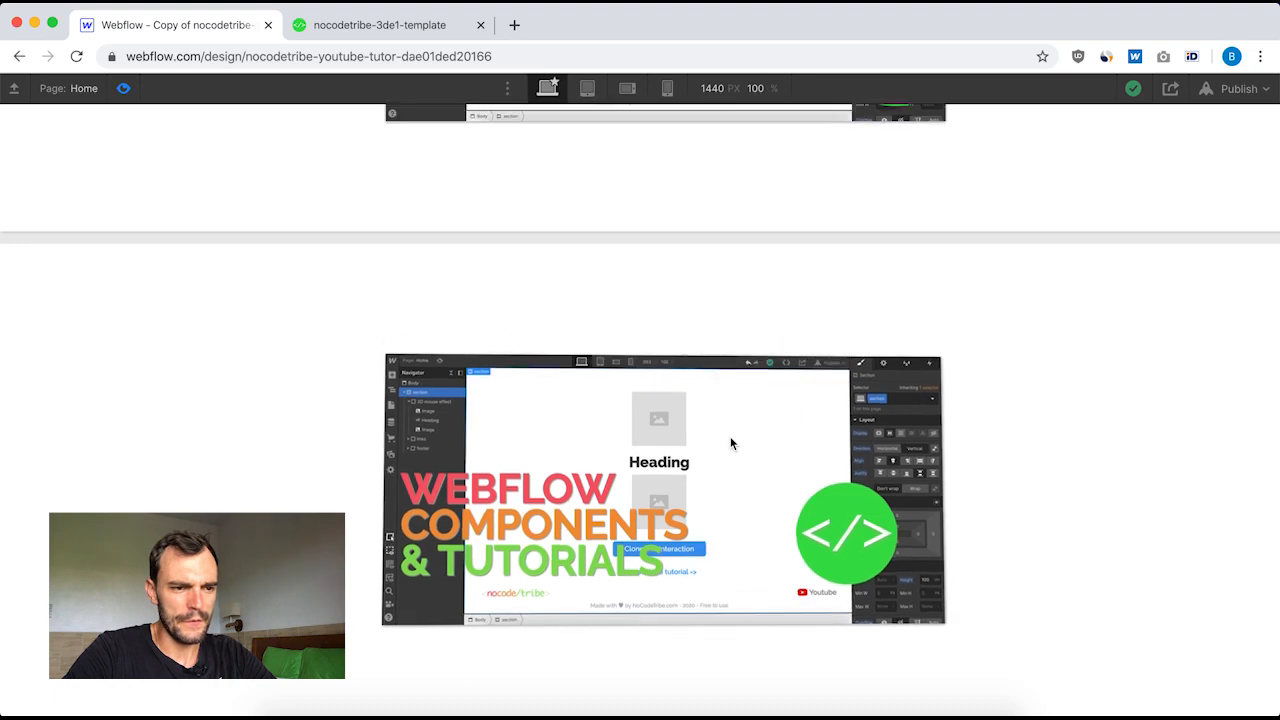
pyautogui.scroll(-3, 730, 436)
pyautogui.scroll(-6, 742, 405)
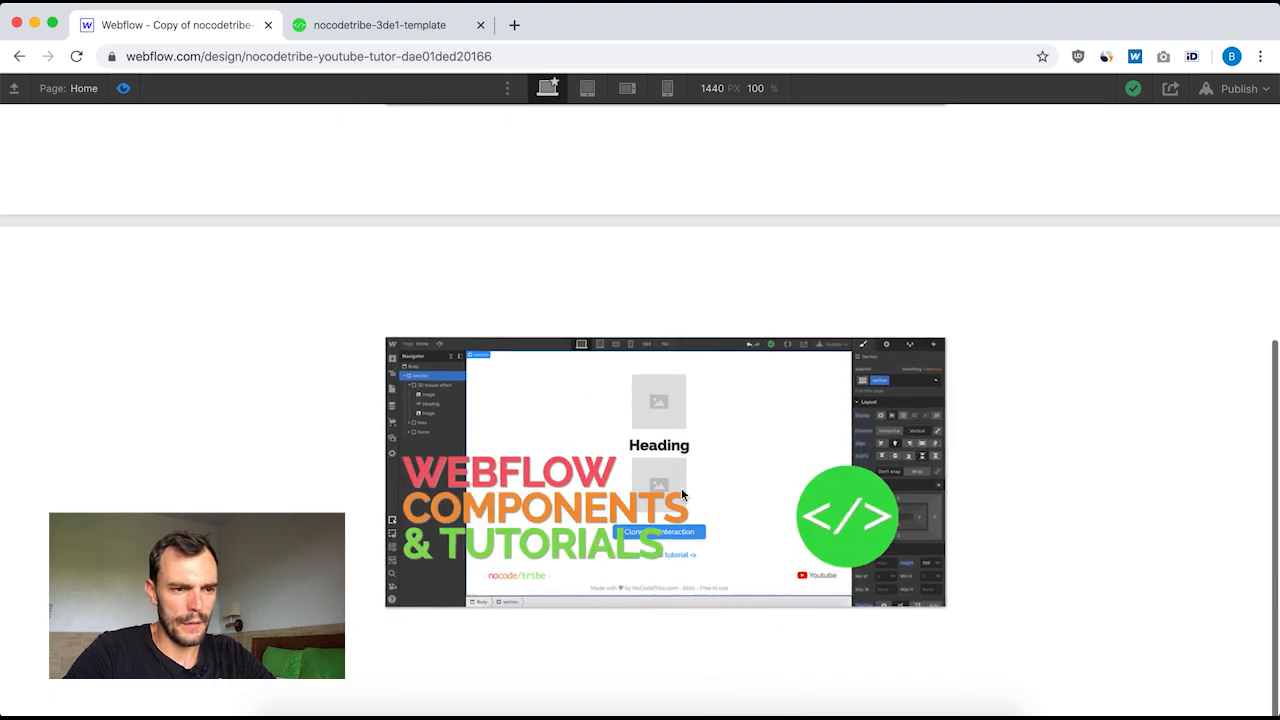
pyautogui.scroll(-2, 500, 443)
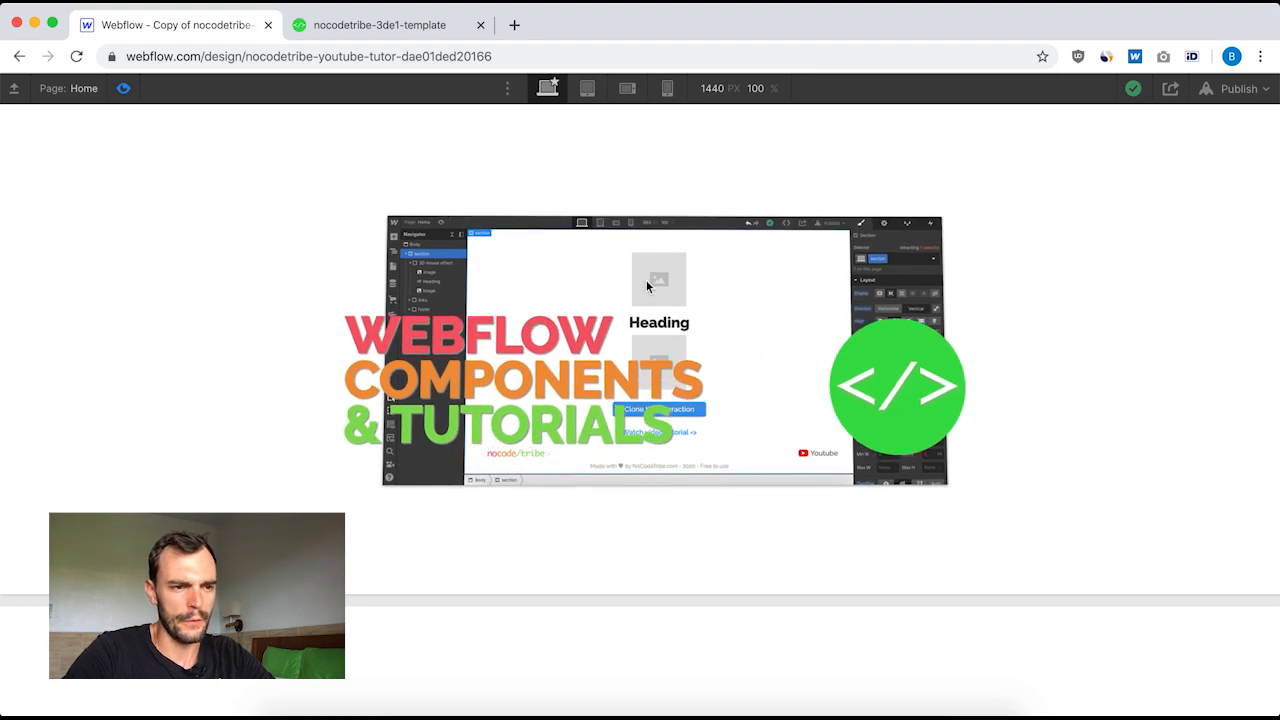
pyautogui.scroll(-3, 686, 402)
pyautogui.scroll(-3, 687, 403)
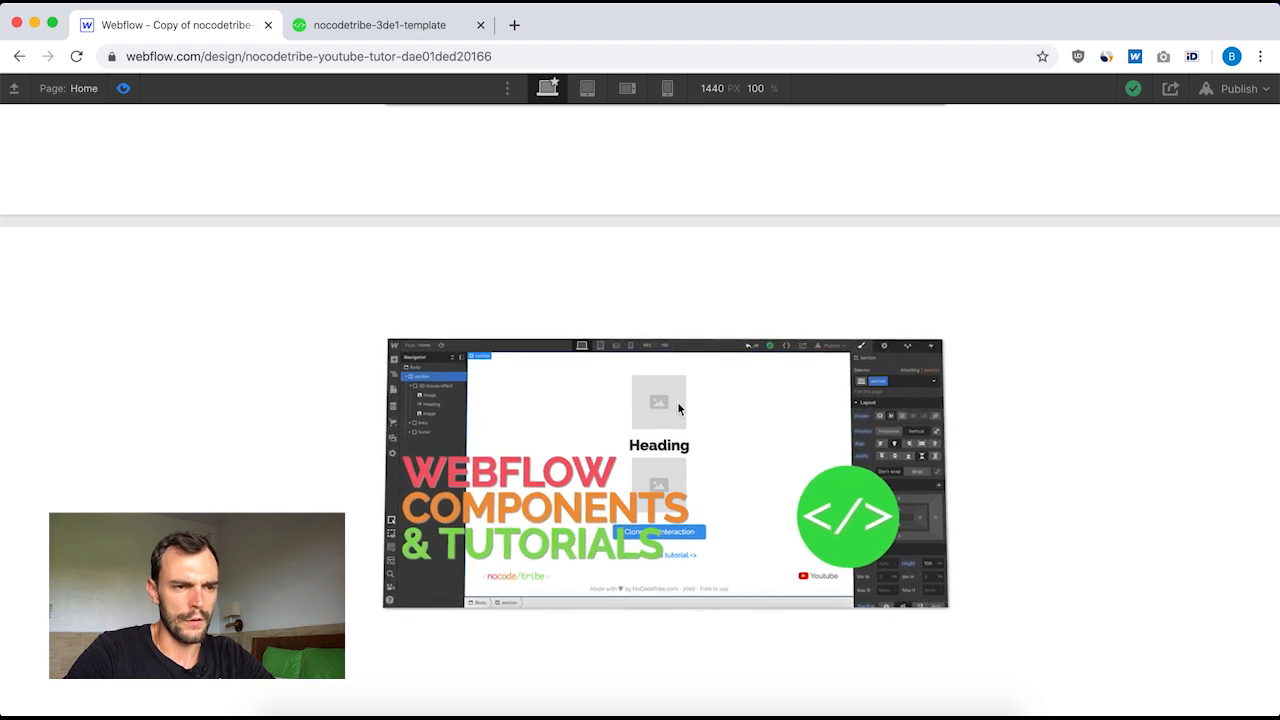
pyautogui.scroll(-2, 678, 408)
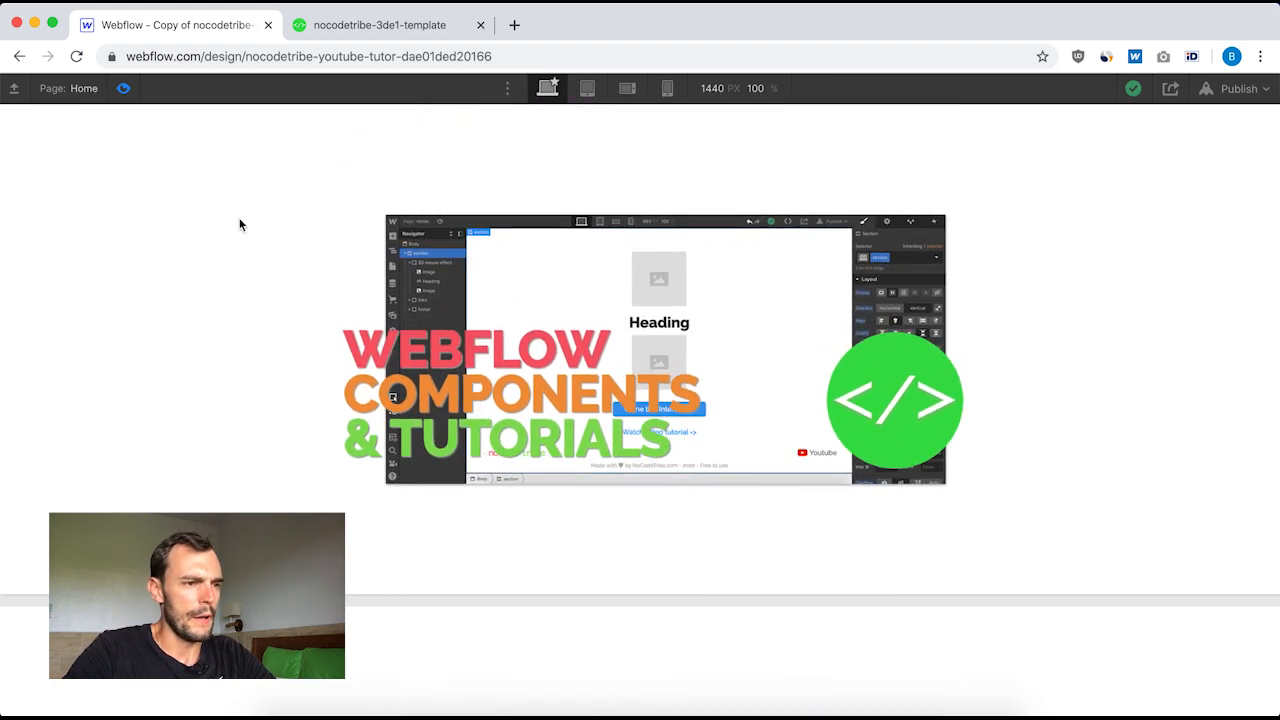
pyautogui.click(123, 91)
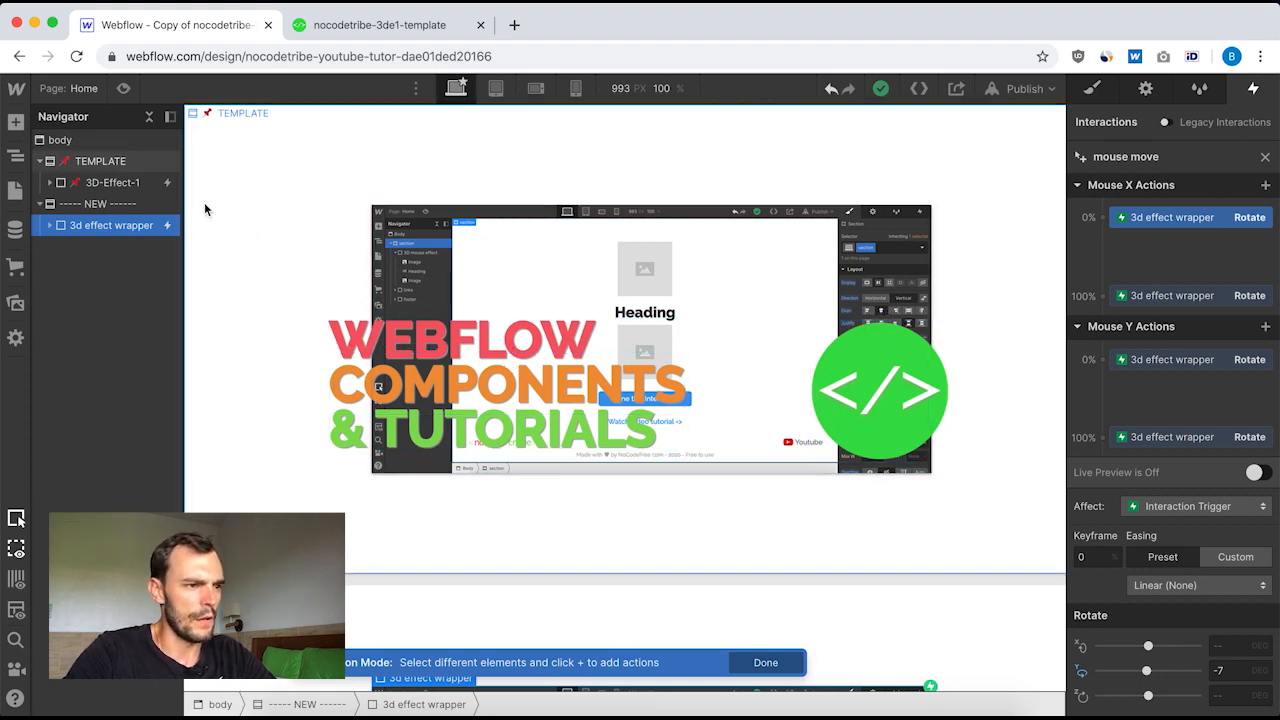
# - Expand the template's 3D-Effect-1 and examine the Move transform in the style settings of its Heading-3DE1
pyautogui.click(50, 184)
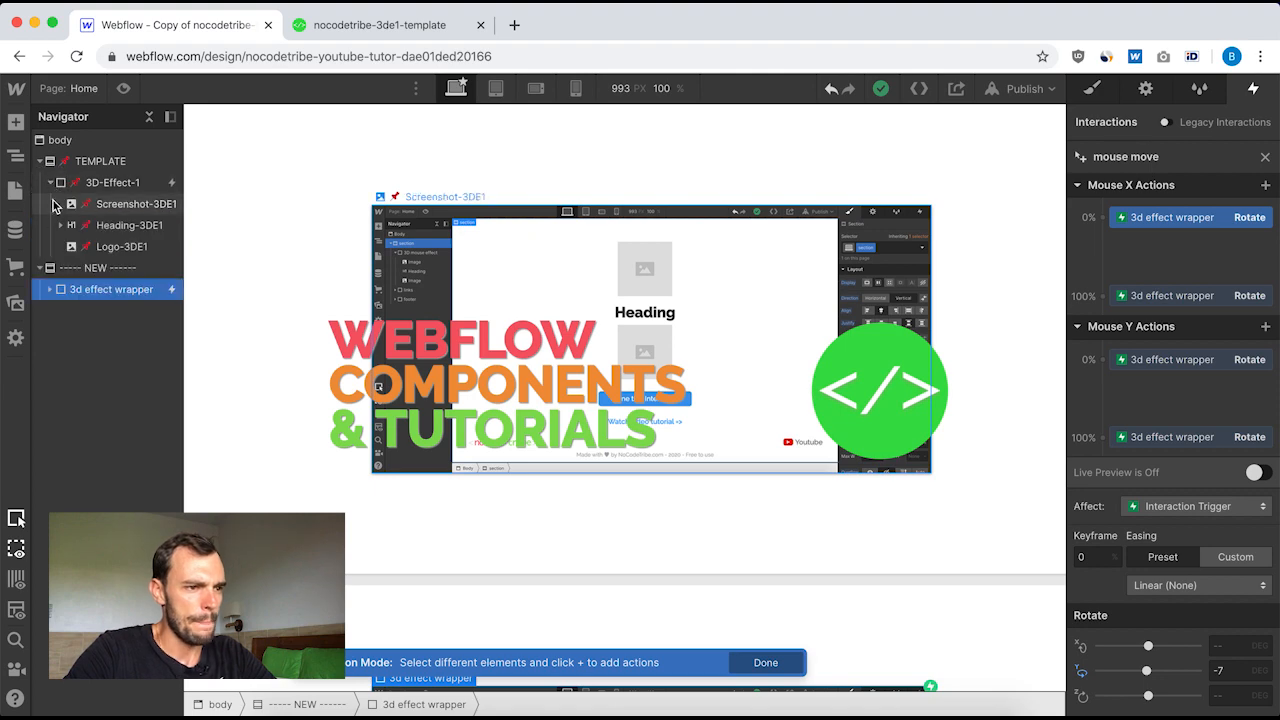
pyautogui.click(113, 206)
pyautogui.click(119, 226)
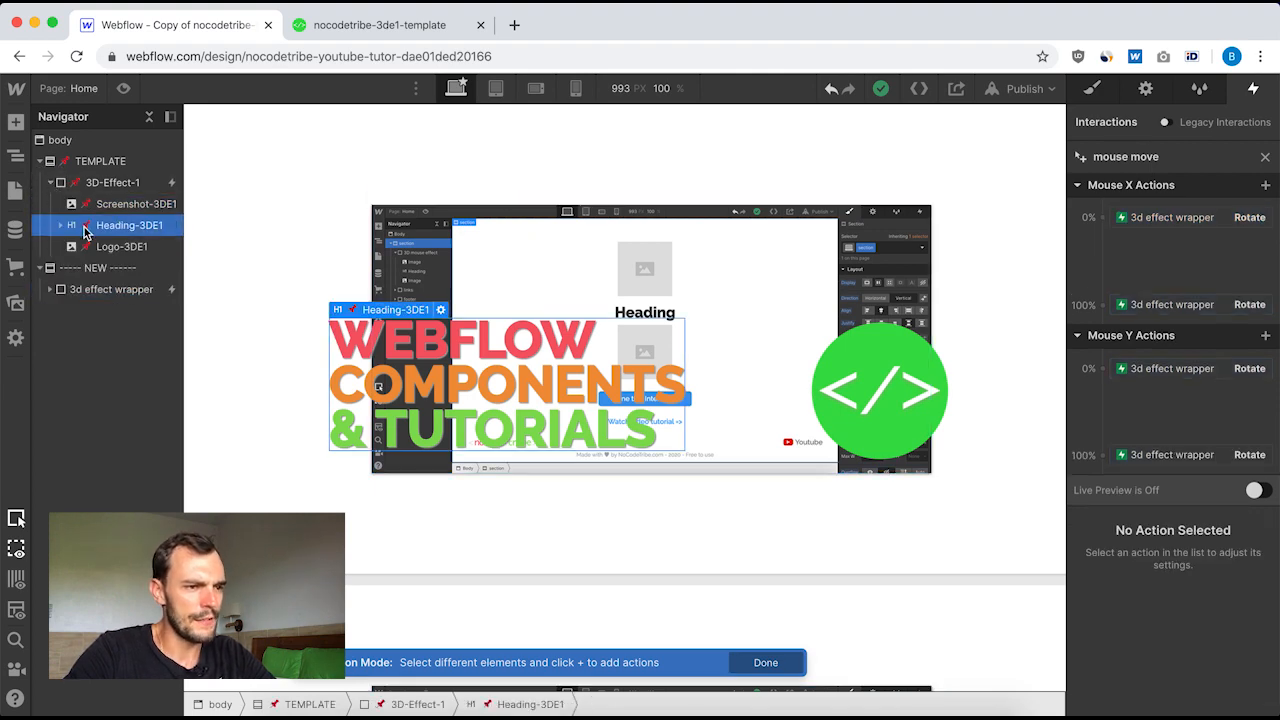
pyautogui.click(1092, 94)
pyautogui.scroll(-10, 1150, 440)
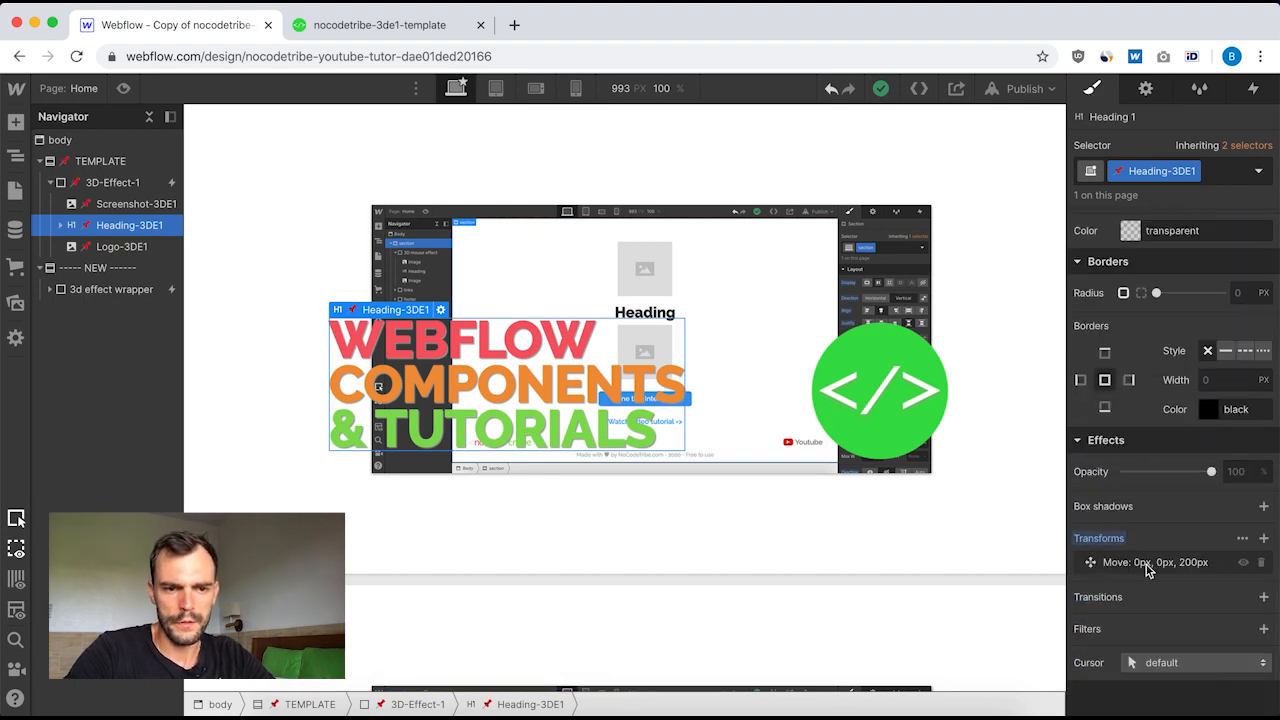
pyautogui.click(1197, 563)
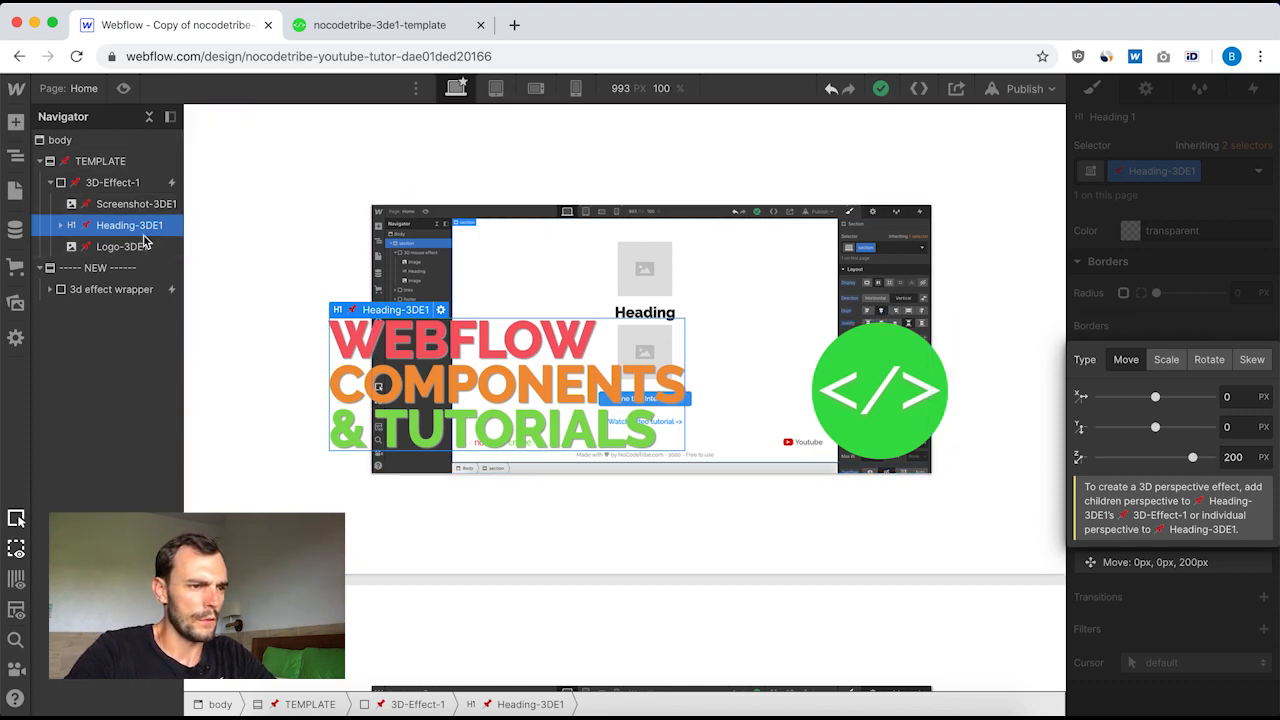
# - Add a Move transform to the heading inside the NEW section's 3d effect wrapper, with a Z distance of 200 px
pyautogui.click(90, 293)
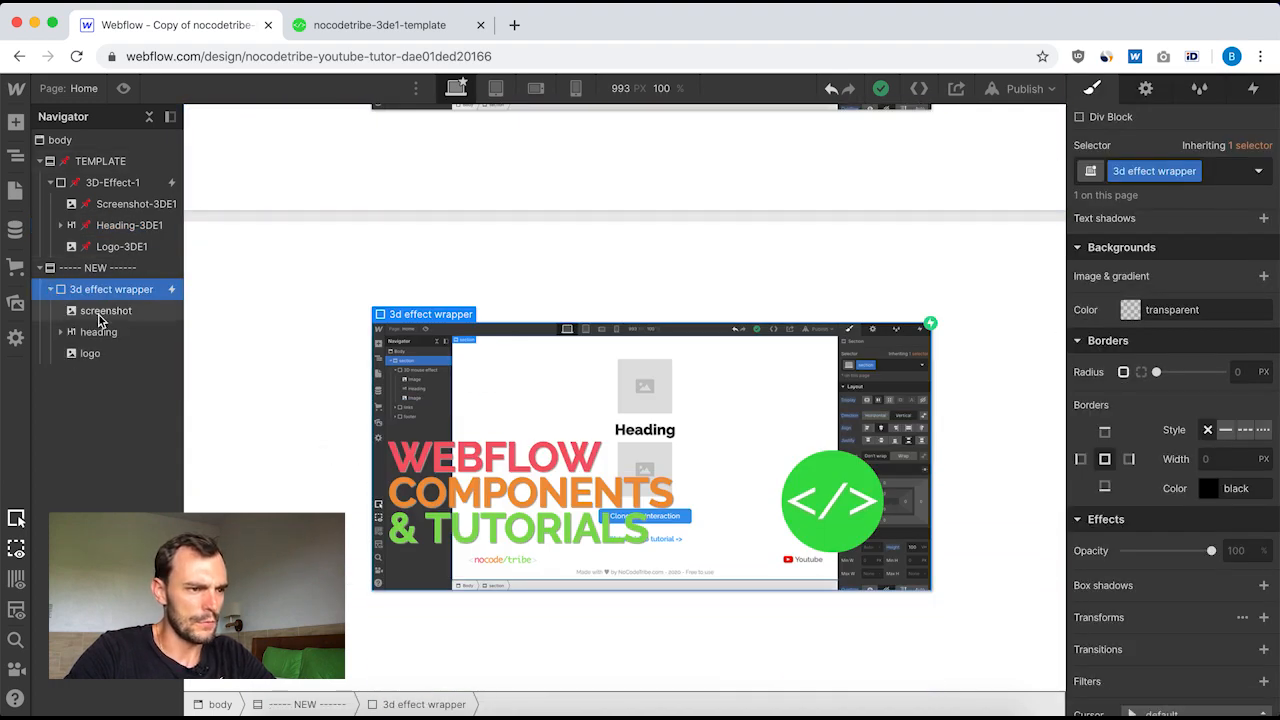
pyautogui.click(104, 336)
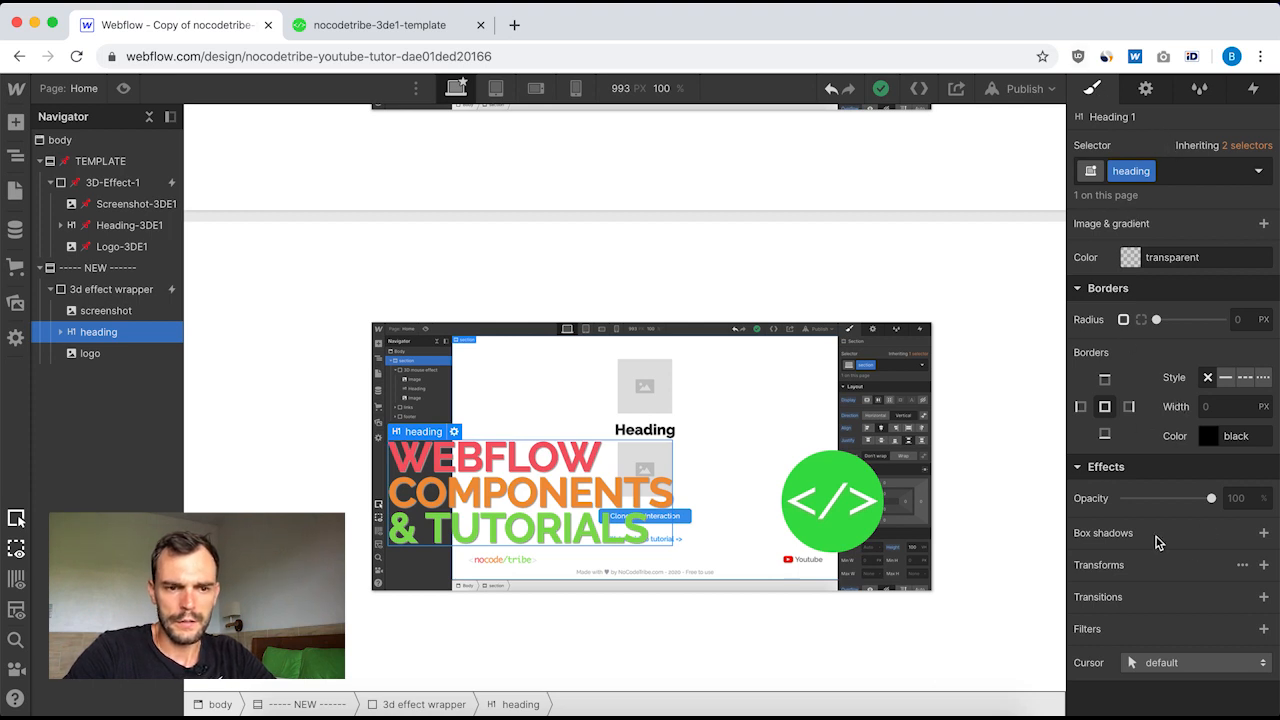
pyautogui.click(1264, 566)
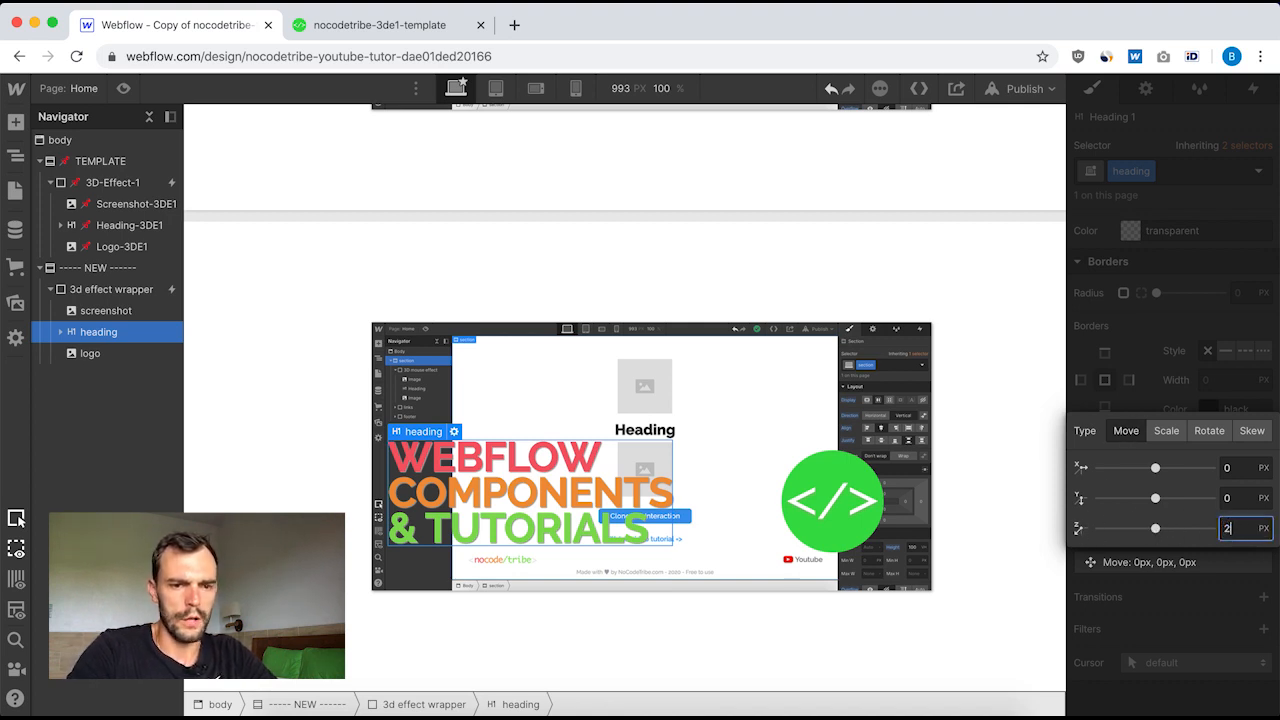
pyautogui.press('Return')
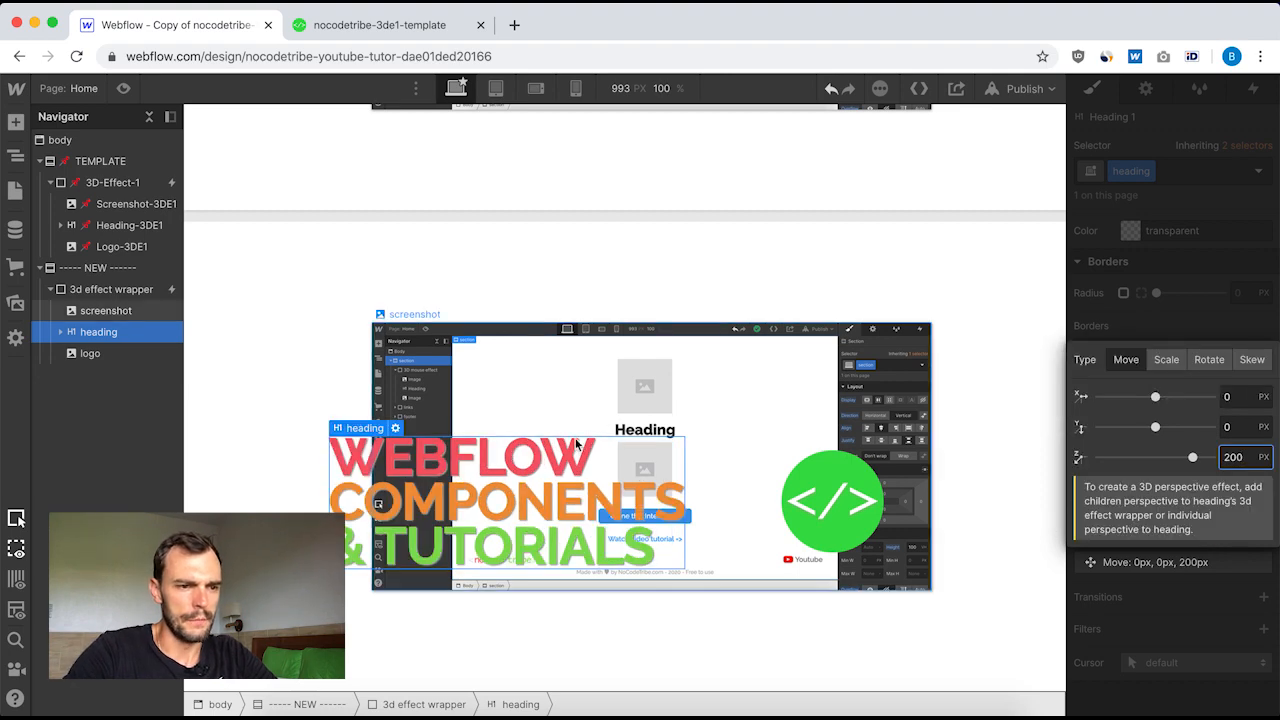
# - Compare the two sections' headings and logos, and examine the Move transform of the template's Logo-3DE1
pyautogui.scroll(-5, 581, 382)
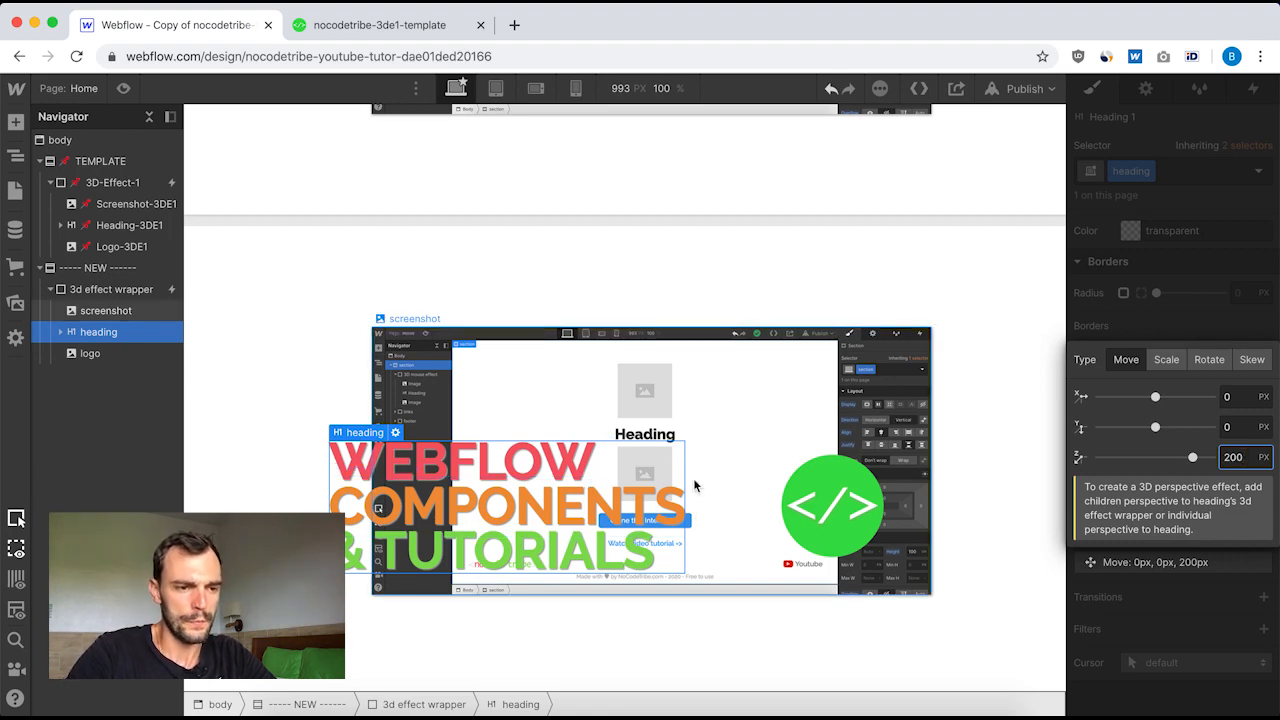
pyautogui.scroll(5, 730, 461)
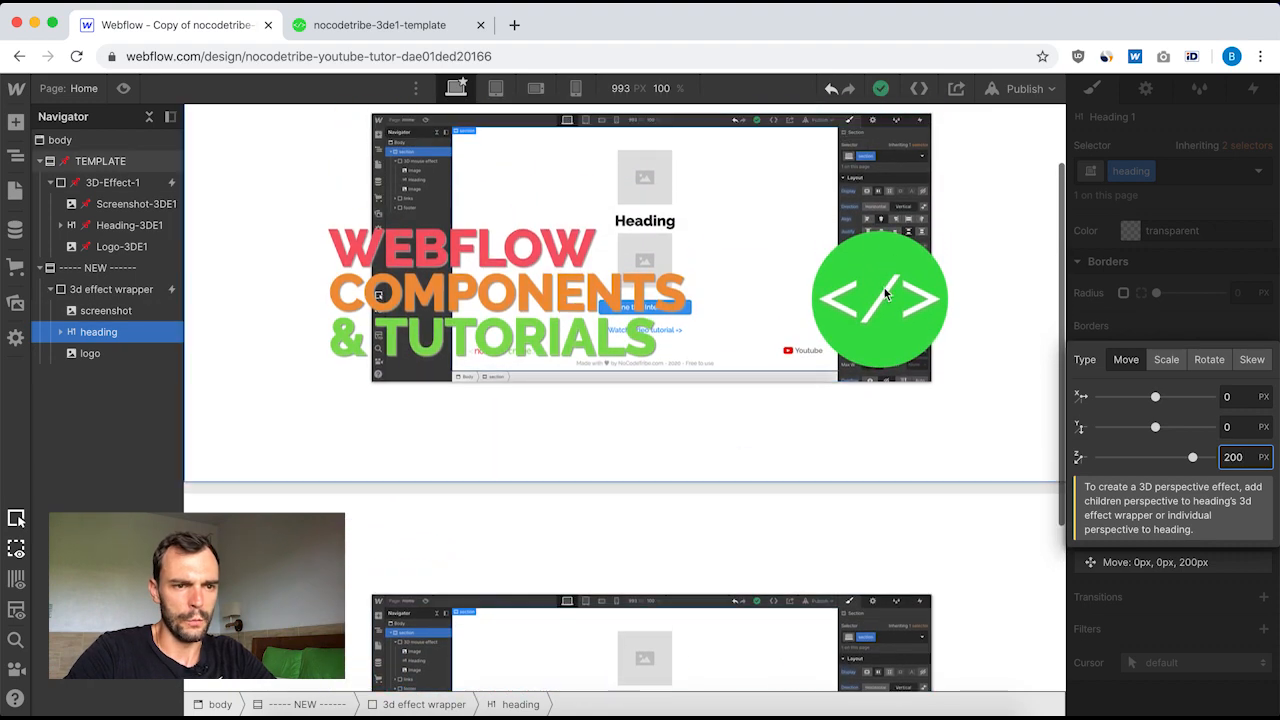
pyautogui.click(120, 249)
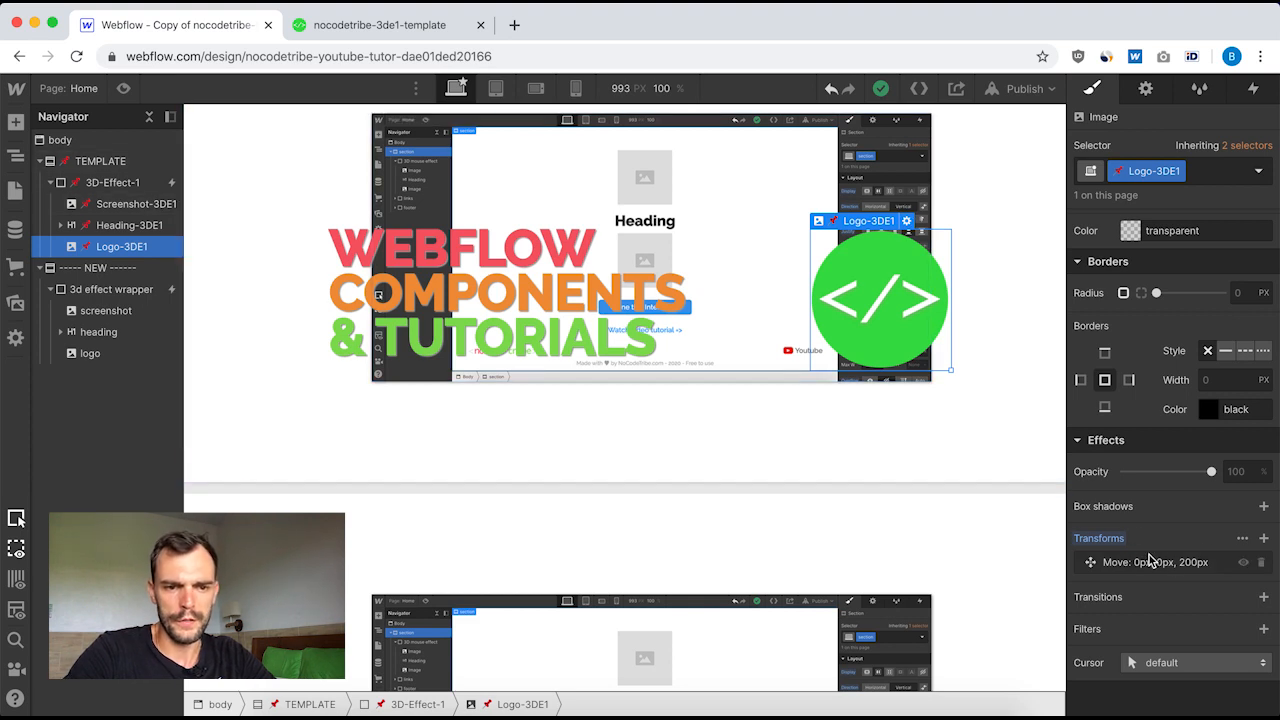
pyautogui.click(1200, 565)
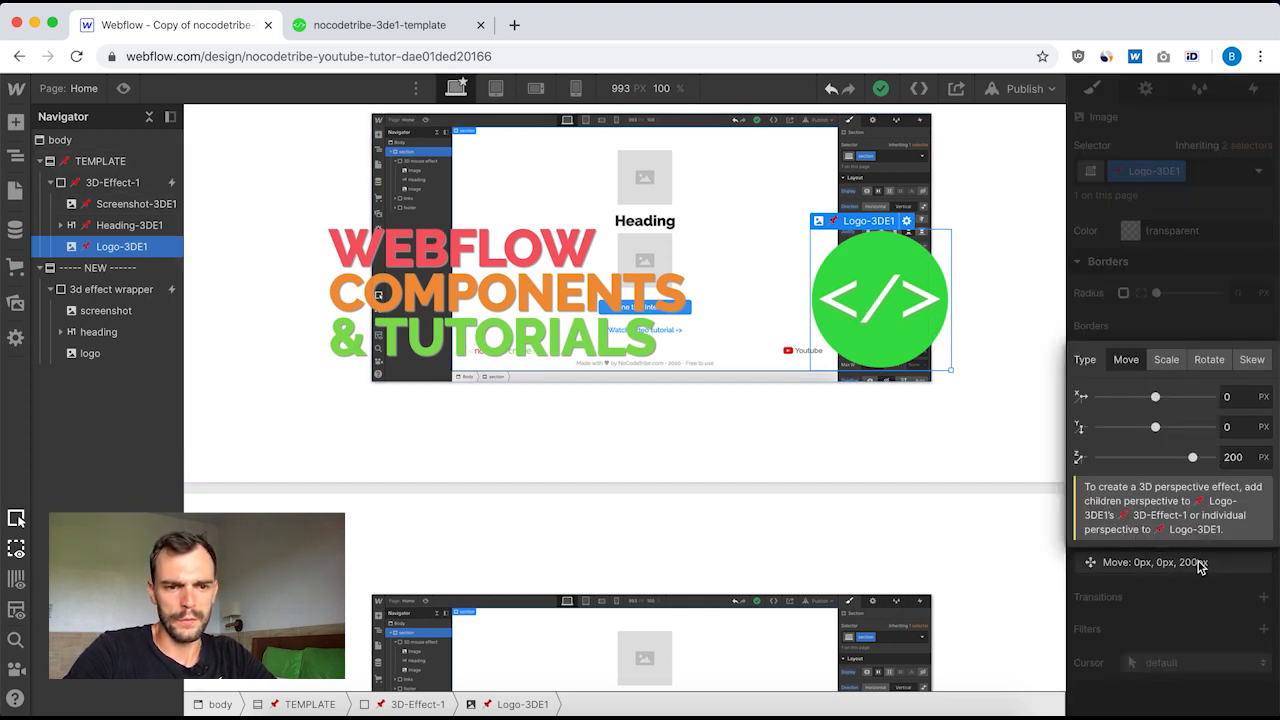
# - Add a Move transform to the logo inside the NEW section's 3d effect wrapper, with a Z distance of 200 px
pyautogui.scroll(-3, 700, 450)
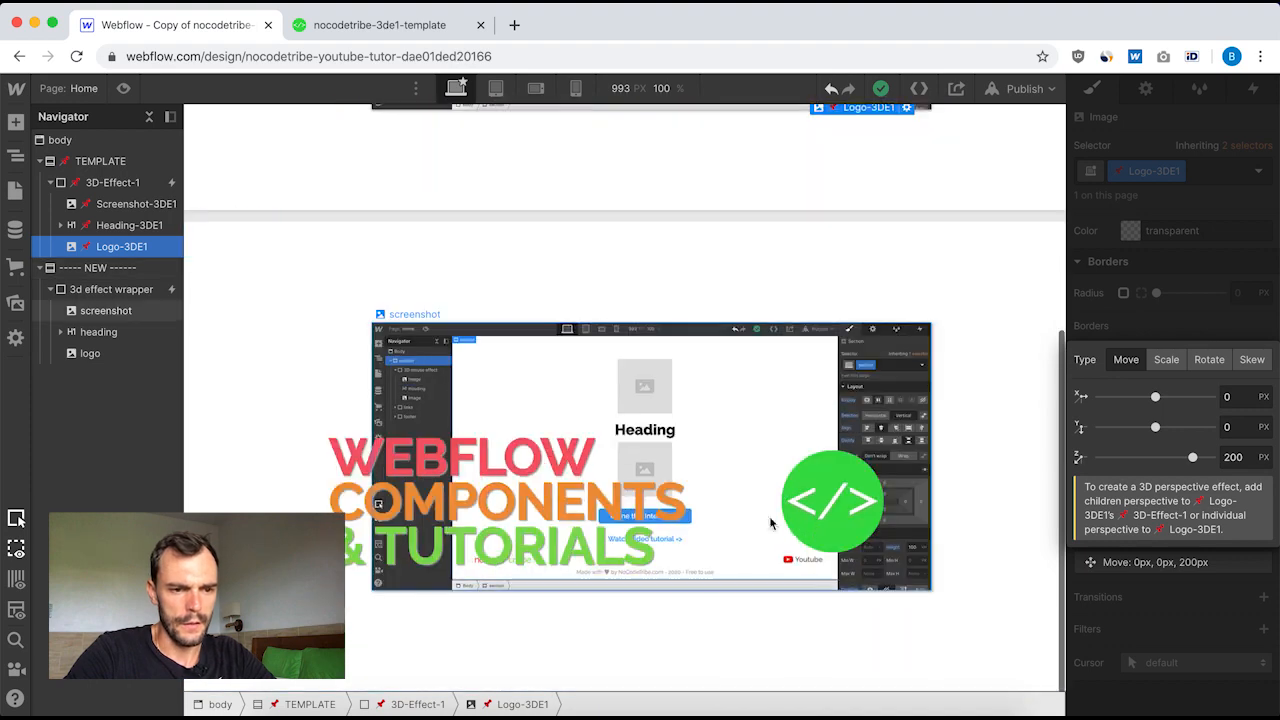
pyautogui.click(826, 499)
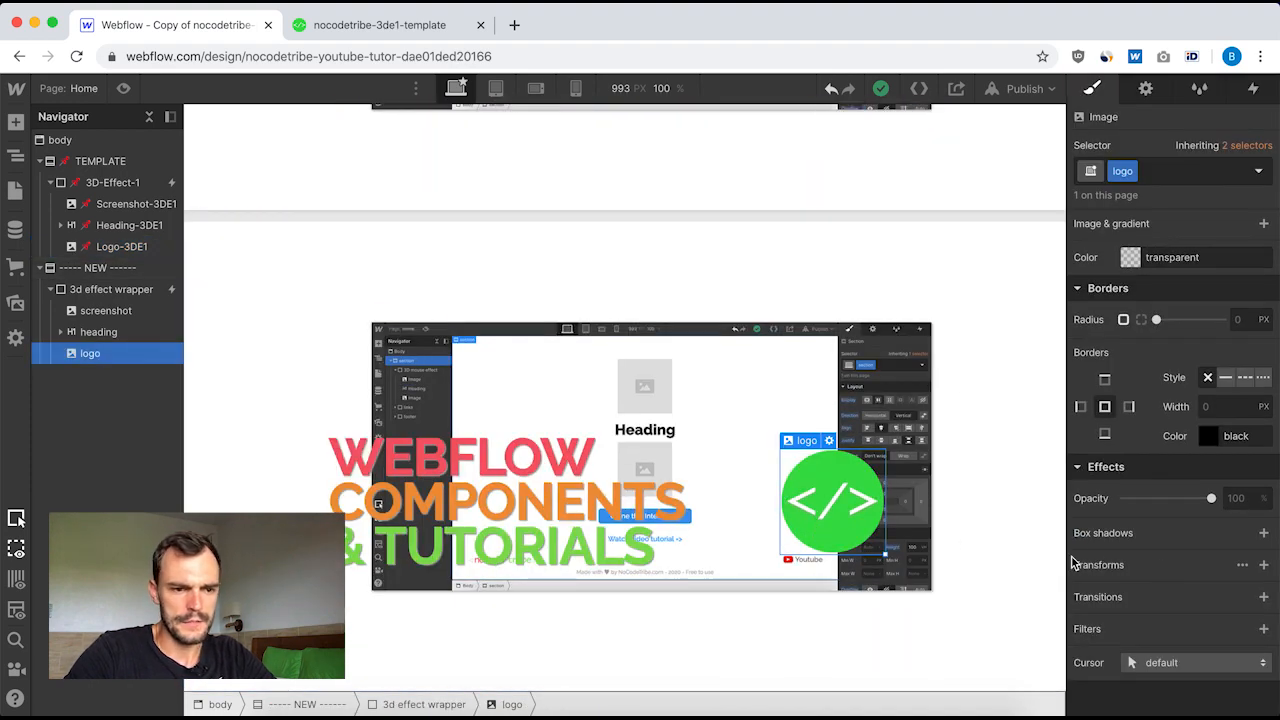
pyautogui.click(1264, 566)
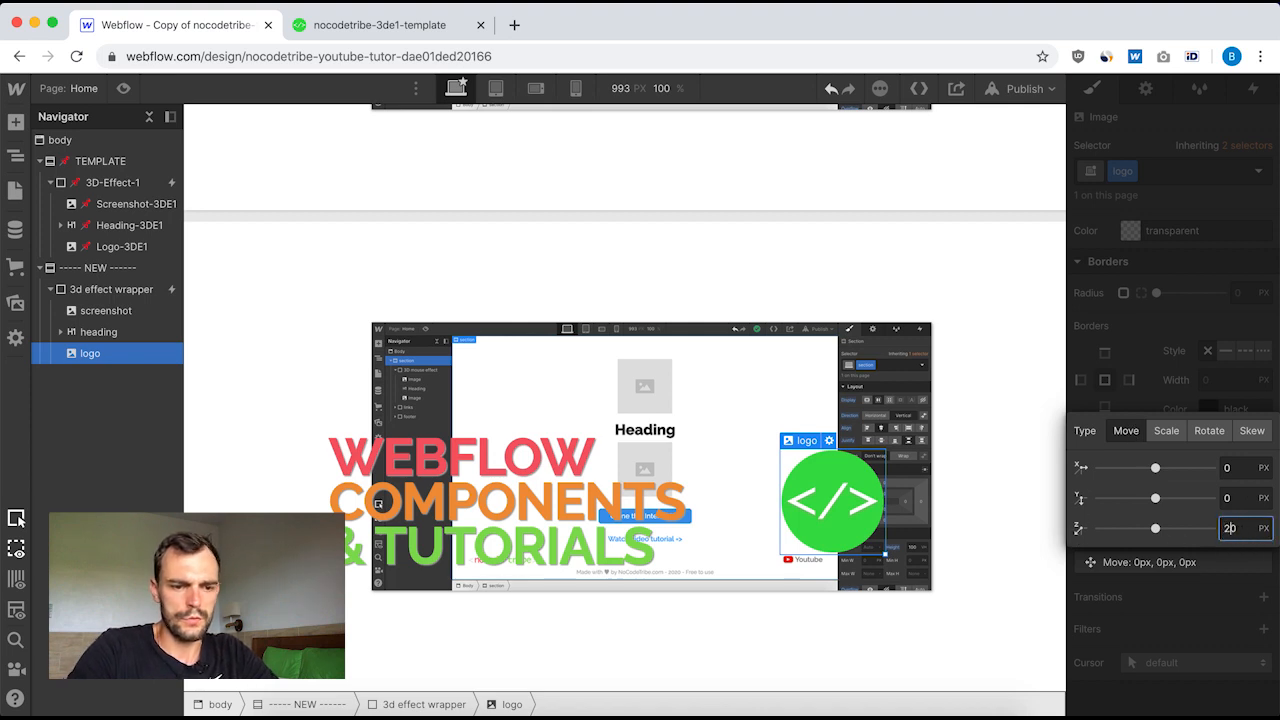
pyautogui.press('Return')
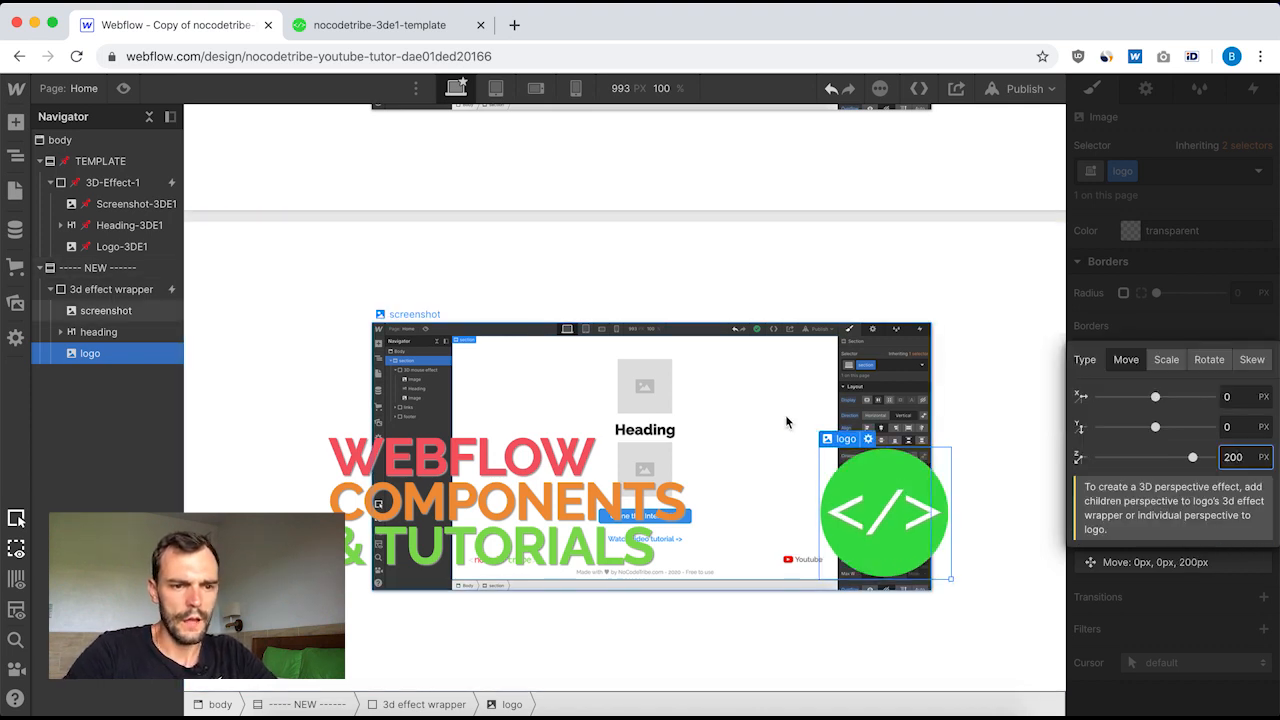
# - Compare the depth and mouse tilt of the NEW section's heading and logo with the template's in page preview mode, ending back in the designer
pyautogui.scroll(3, 800, 380)
pyautogui.scroll(-3, 809, 349)
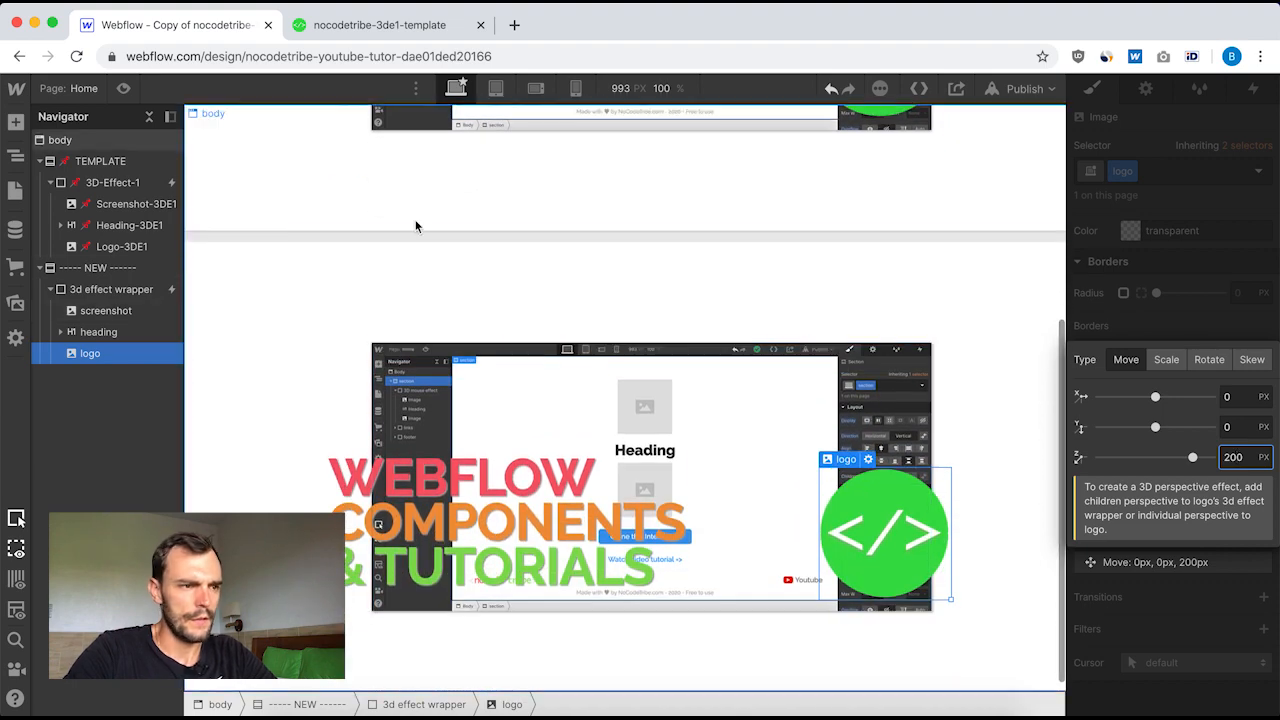
pyautogui.click(125, 88)
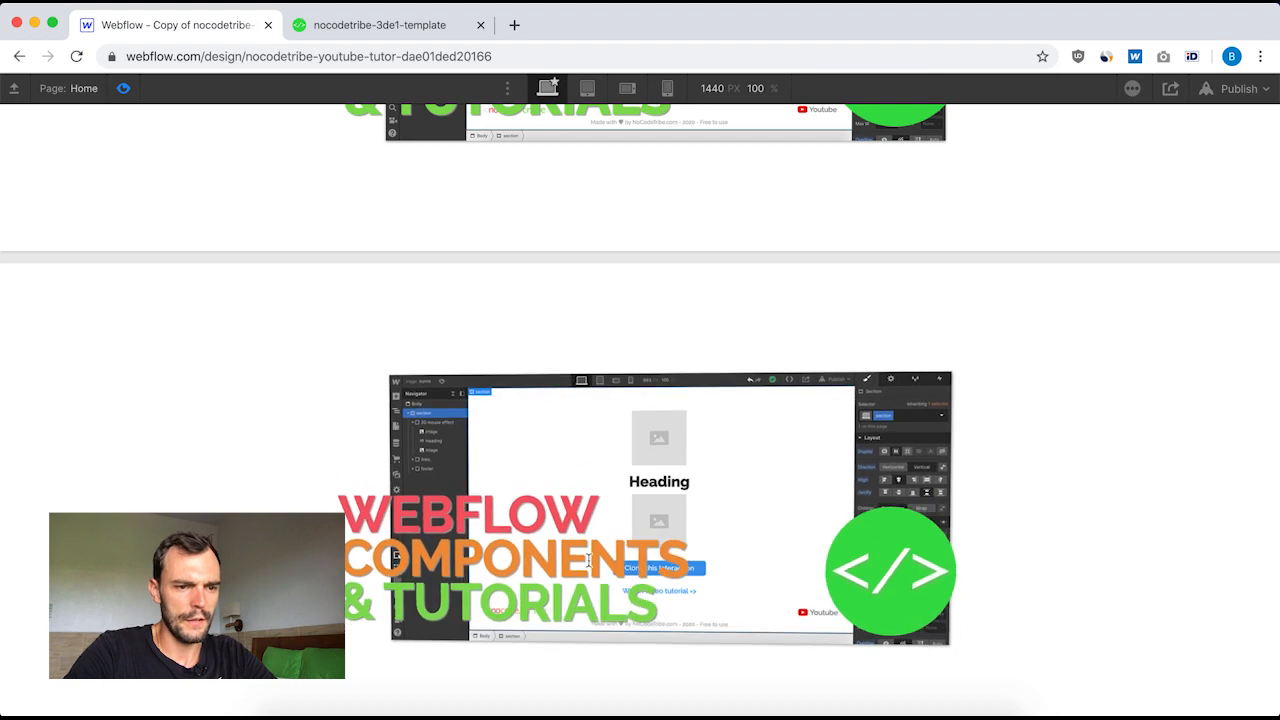
pyautogui.scroll(5, 756, 476)
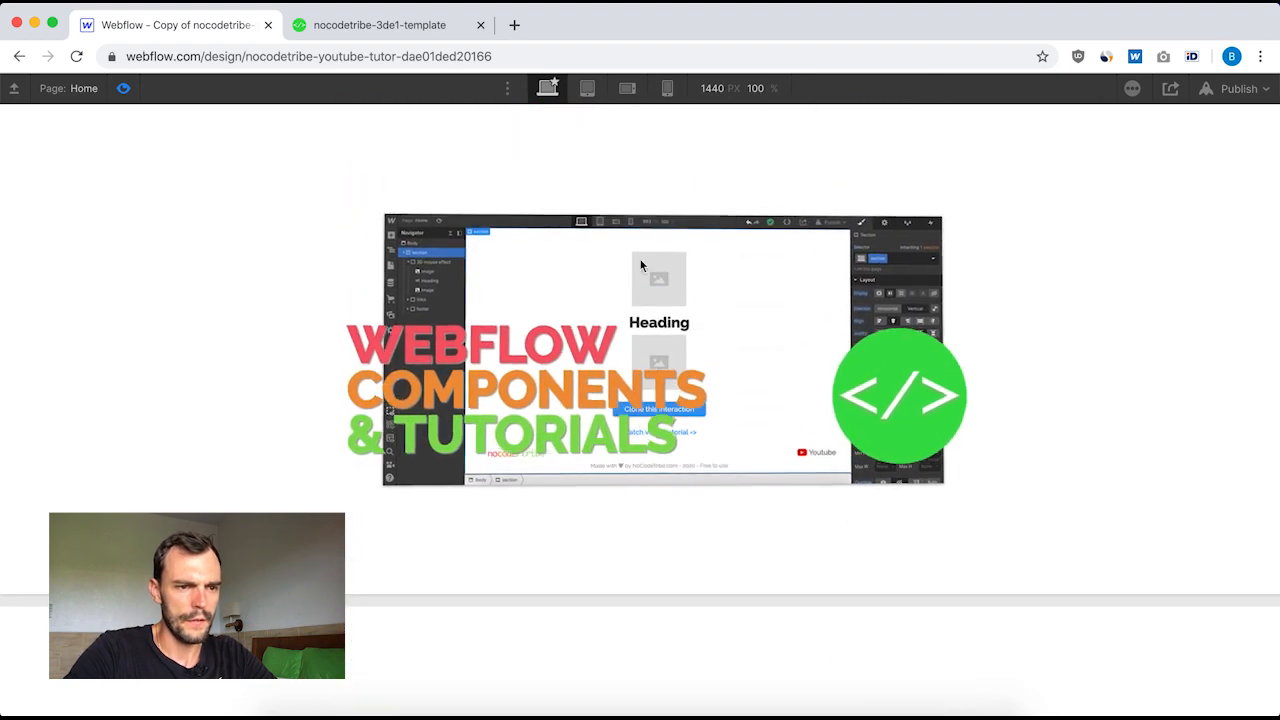
pyautogui.scroll(-3, 643, 396)
pyautogui.scroll(-2, 706, 500)
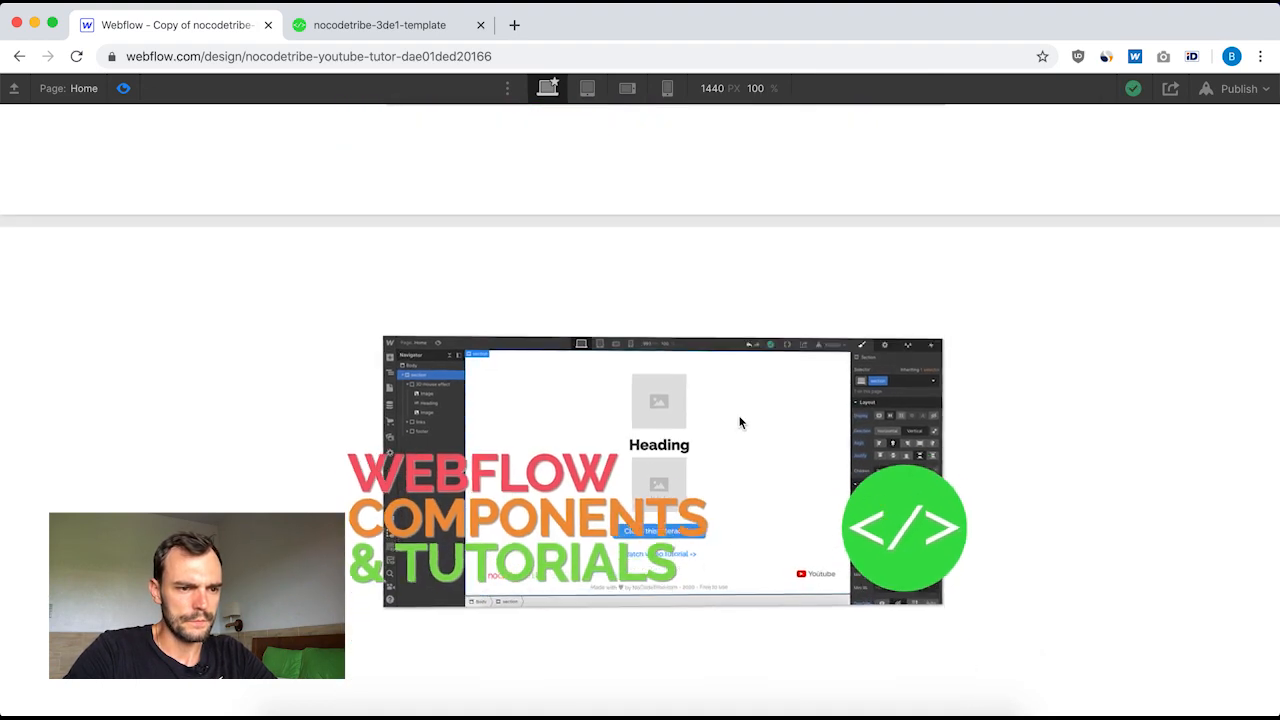
pyautogui.scroll(-4, 749, 517)
pyautogui.scroll(2, 749, 520)
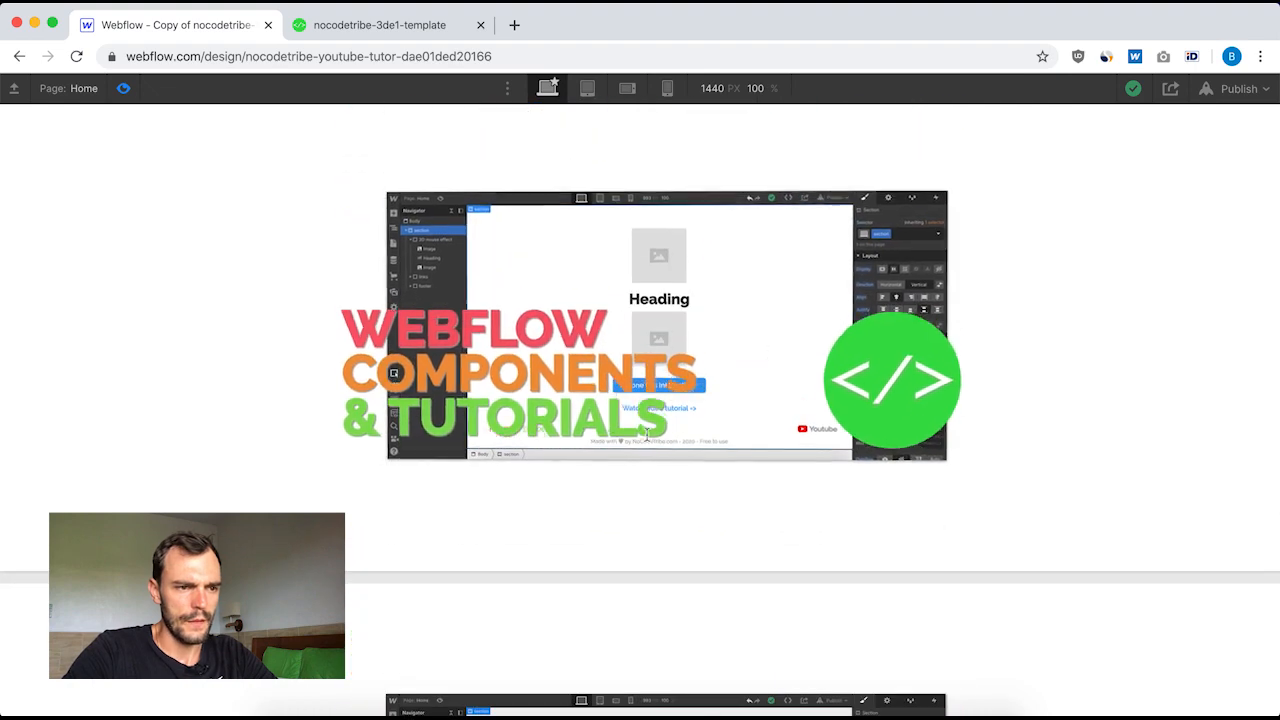
pyautogui.scroll(-5, 474, 363)
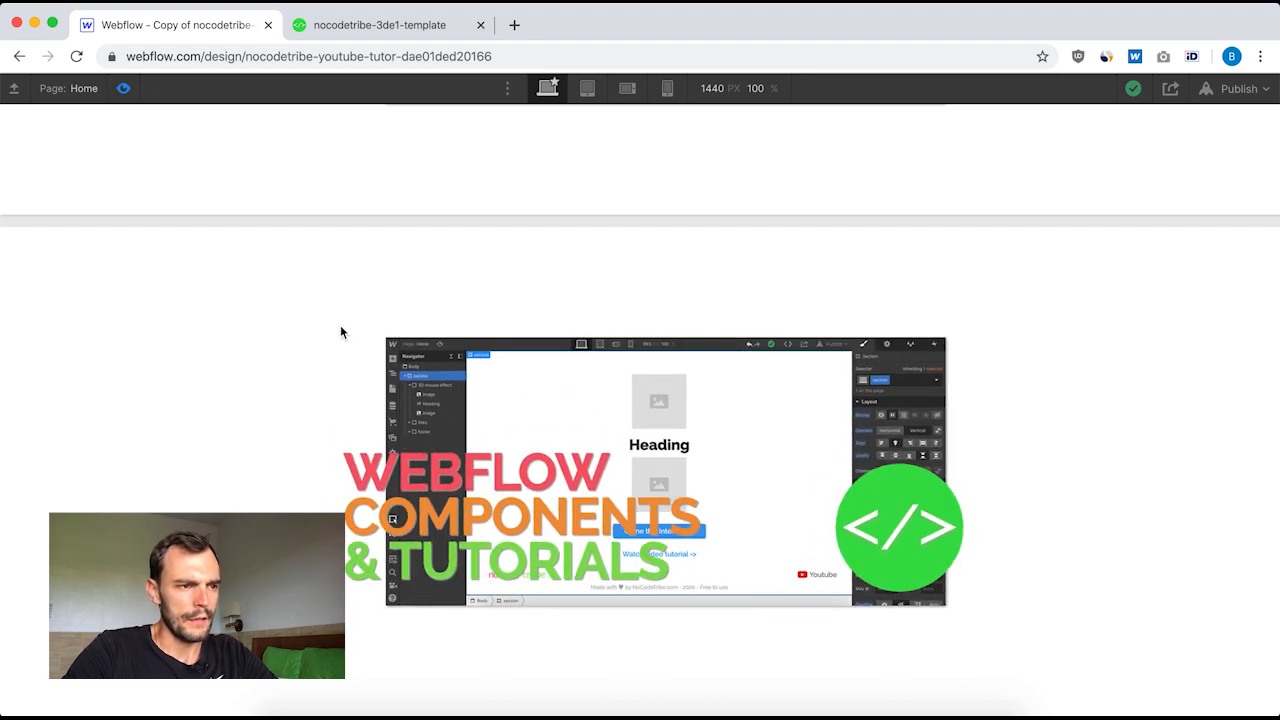
pyautogui.scroll(-3, 340, 332)
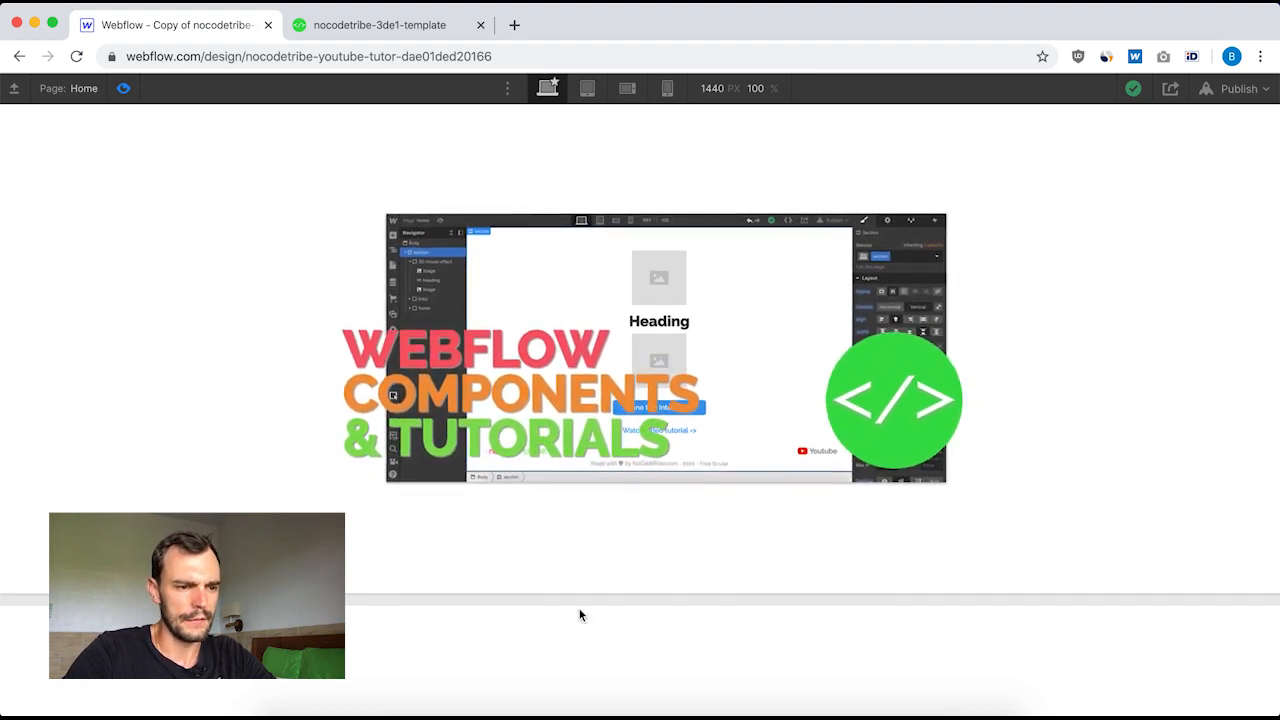
pyautogui.scroll(2, 580, 609)
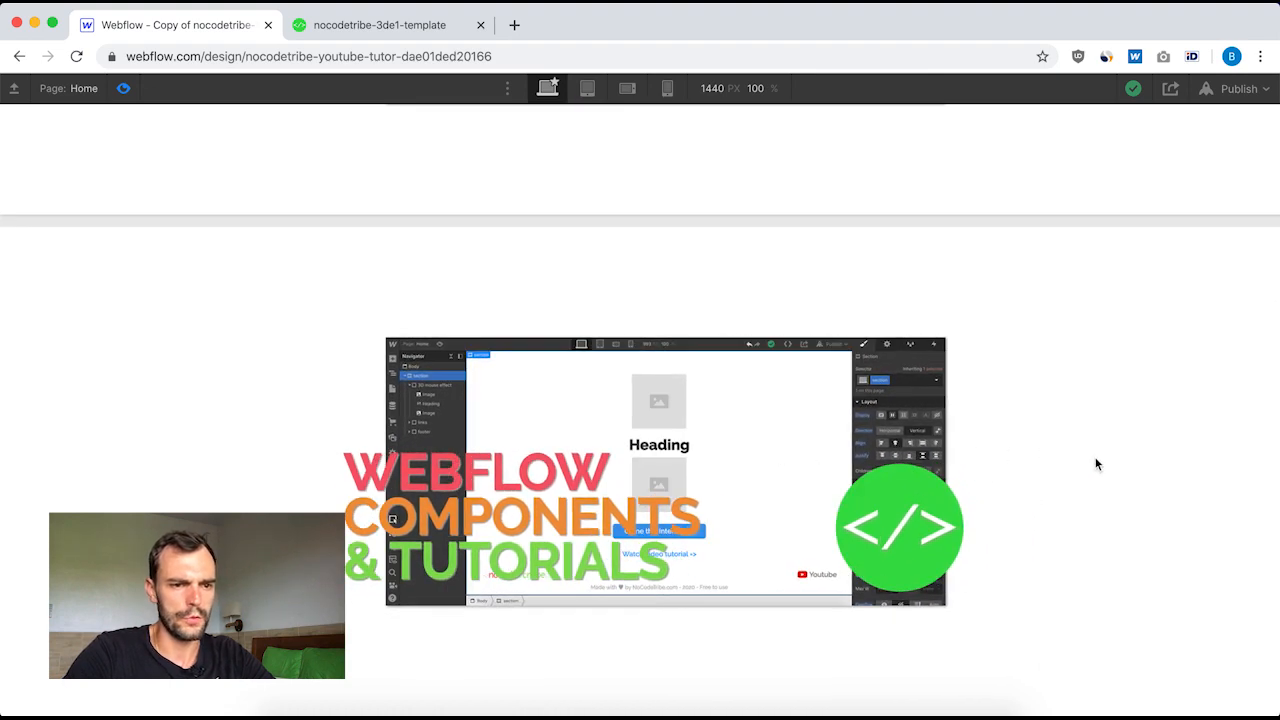
pyautogui.click(123, 90)
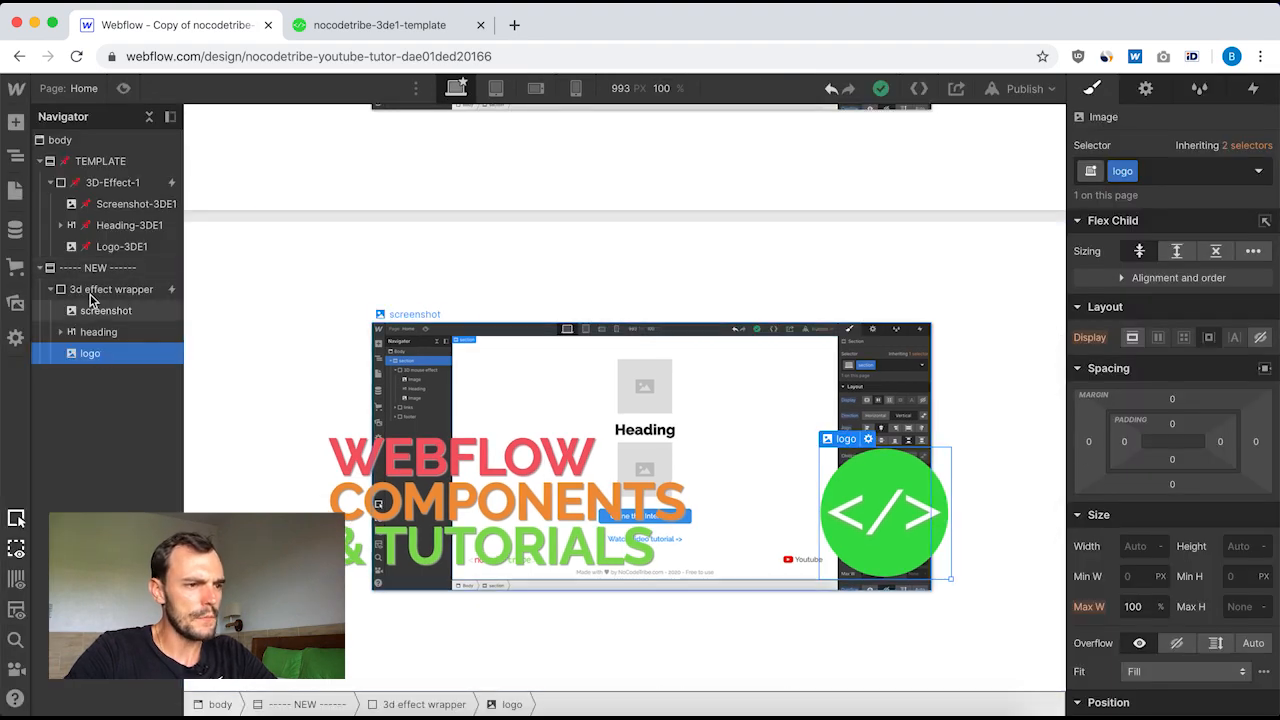
# - Examine the mouse move animation's resting state and smoothing on the template's 3D-Effect-1
pyautogui.scroll(4, 266, 222)
pyautogui.click(109, 186)
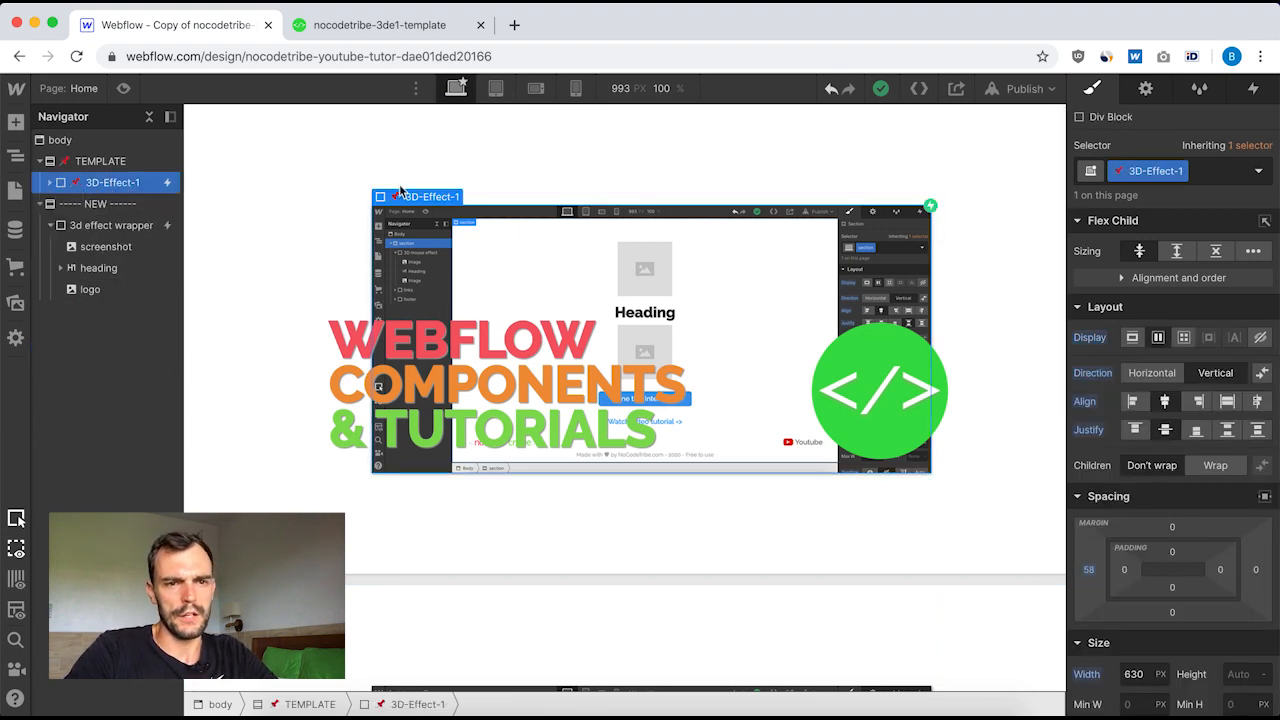
pyautogui.click(1254, 89)
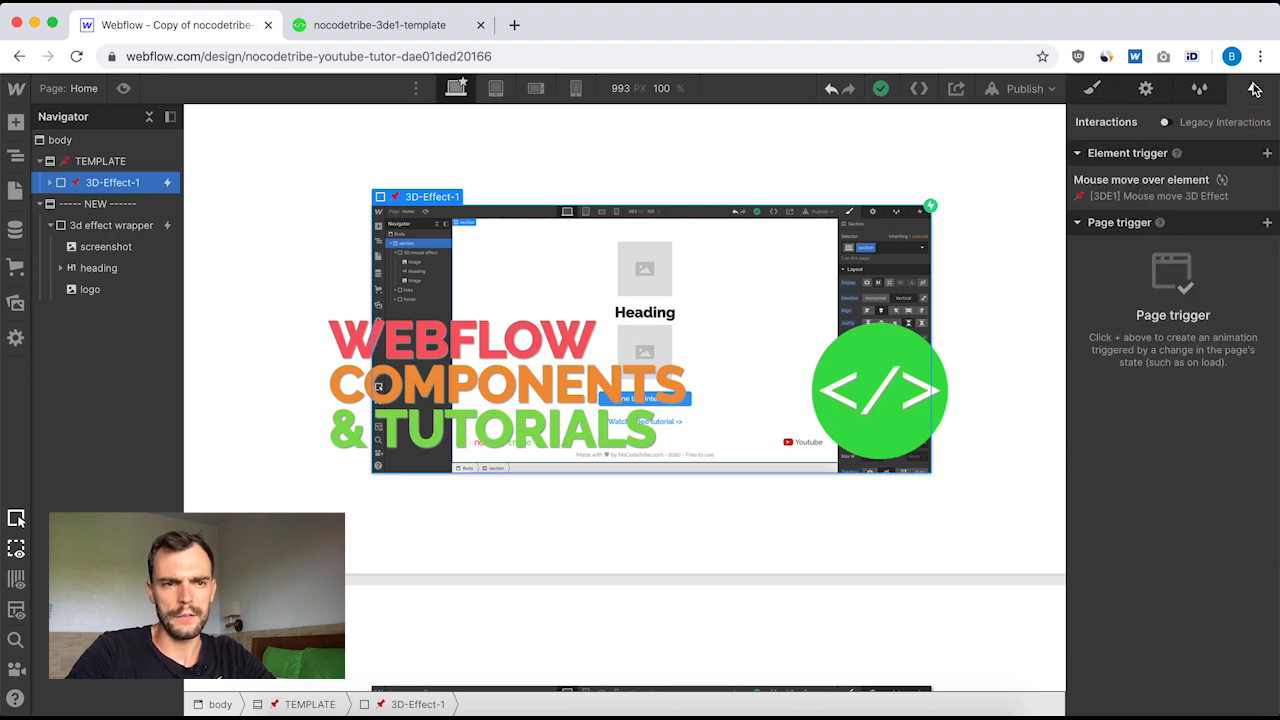
pyautogui.click(1157, 196)
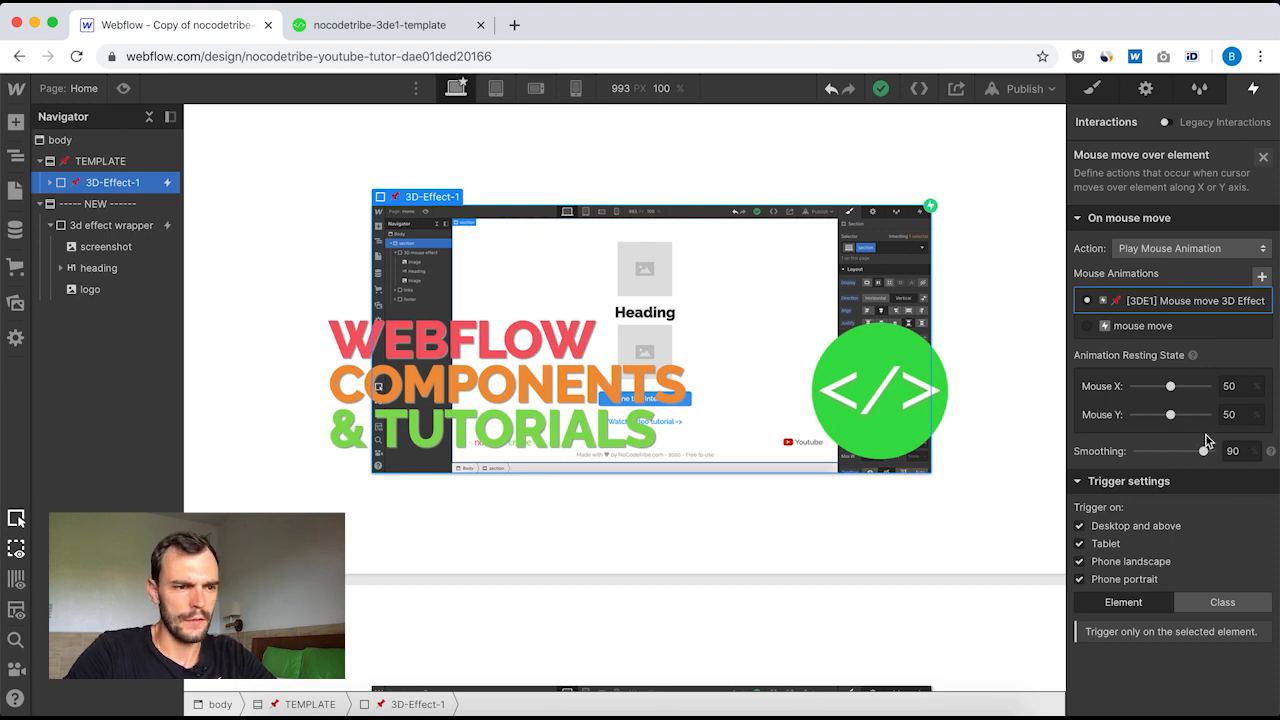
# - Set the smoothing of the mouse move animation on the NEW section's 3d effect wrapper to 90%
pyautogui.scroll(-5, 833, 420)
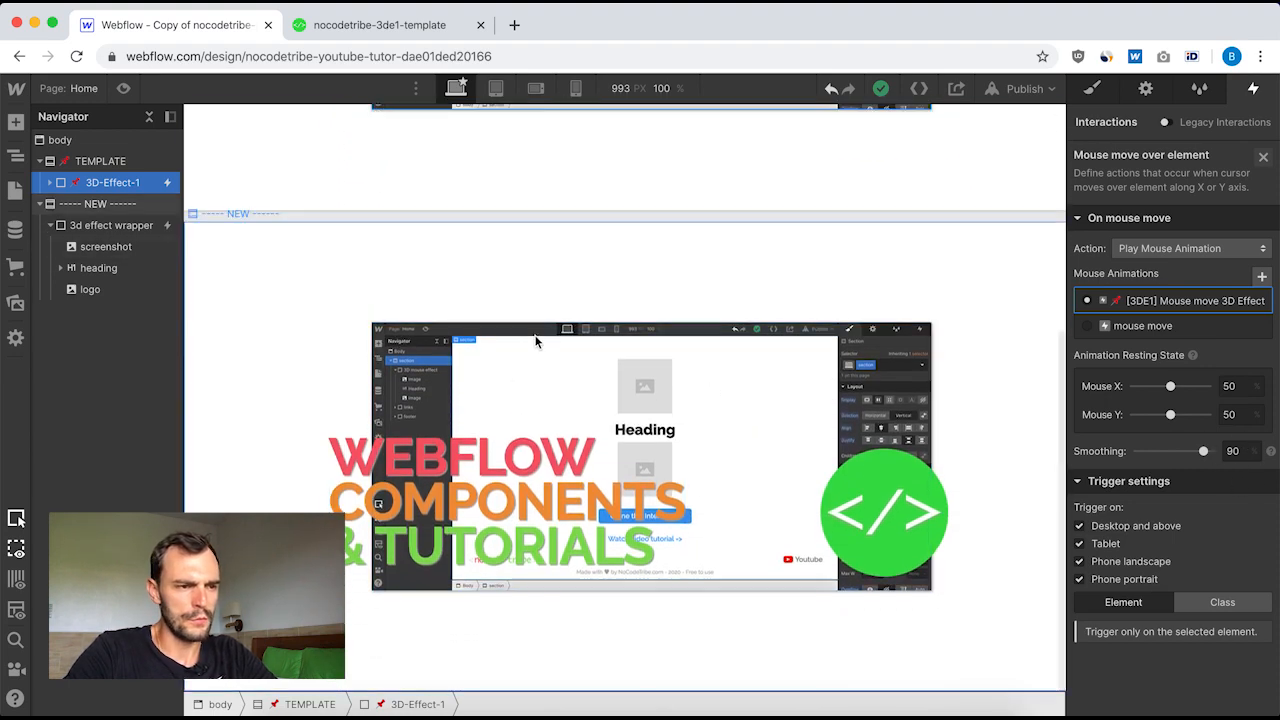
pyautogui.click(77, 228)
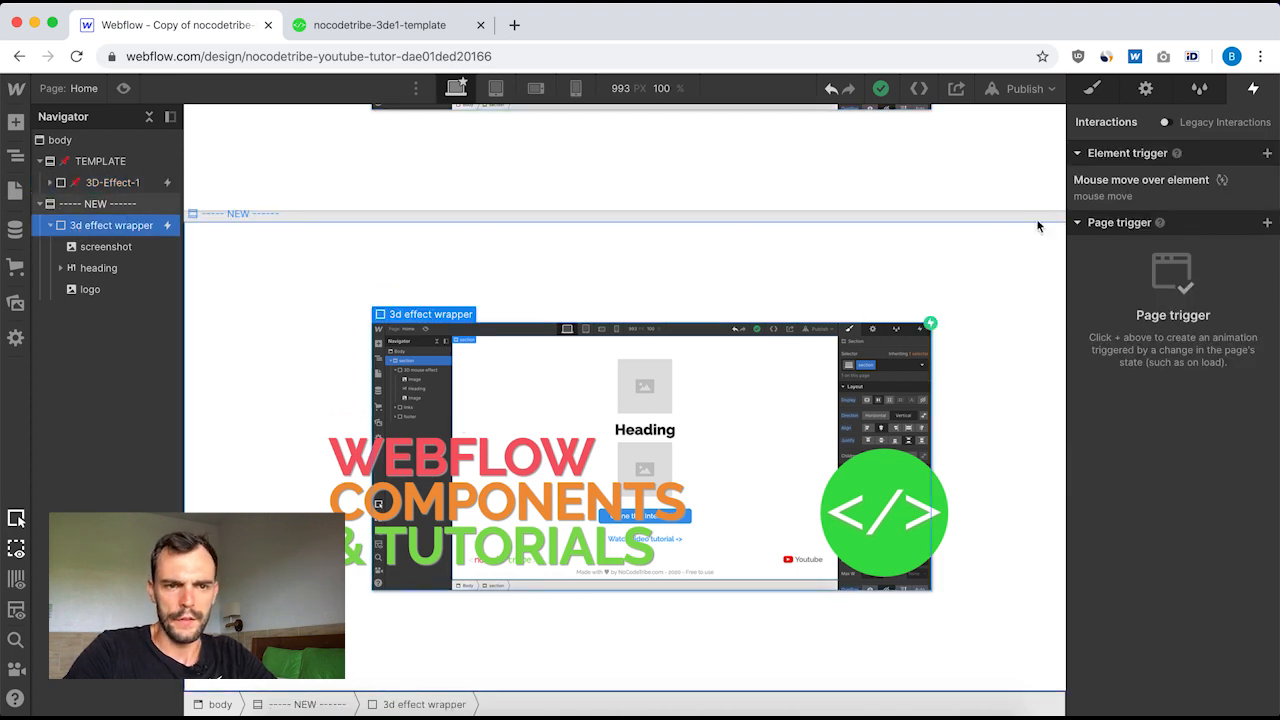
pyautogui.click(1148, 192)
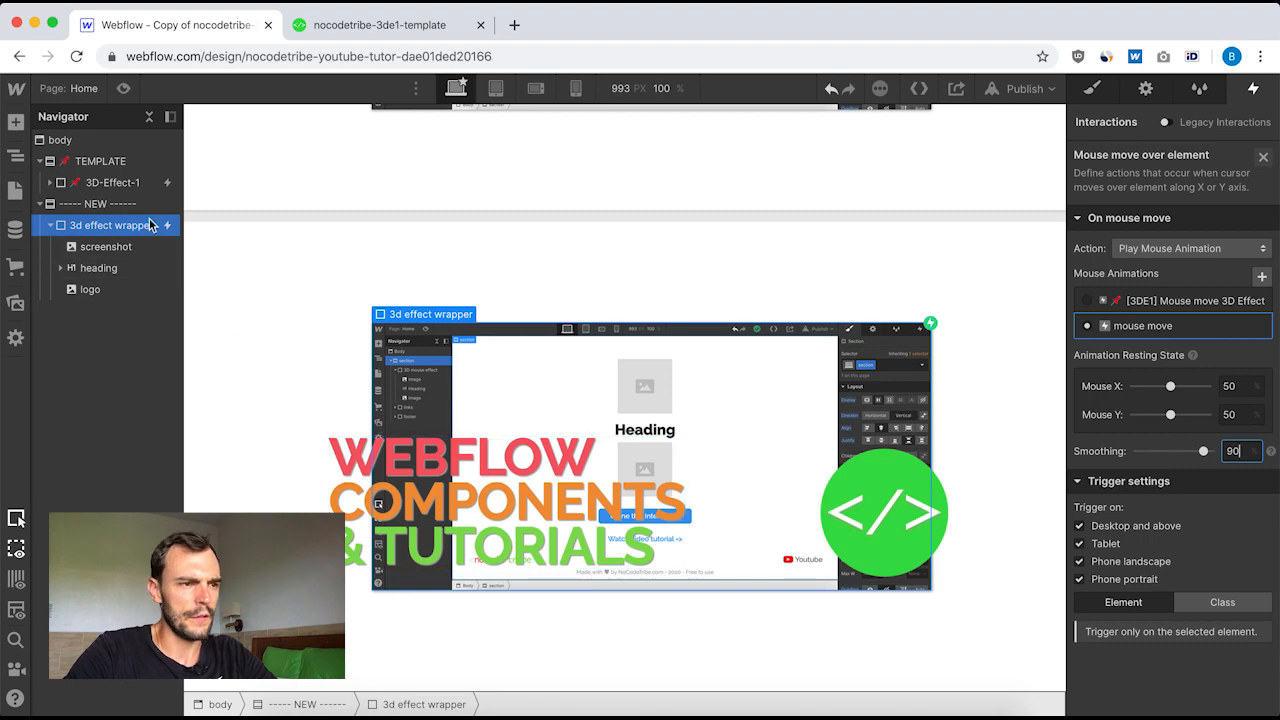
# - Compare the smoothness of the NEW section's mouse effect with the template's in page preview mode, ending back in the designer
pyautogui.click(122, 89)
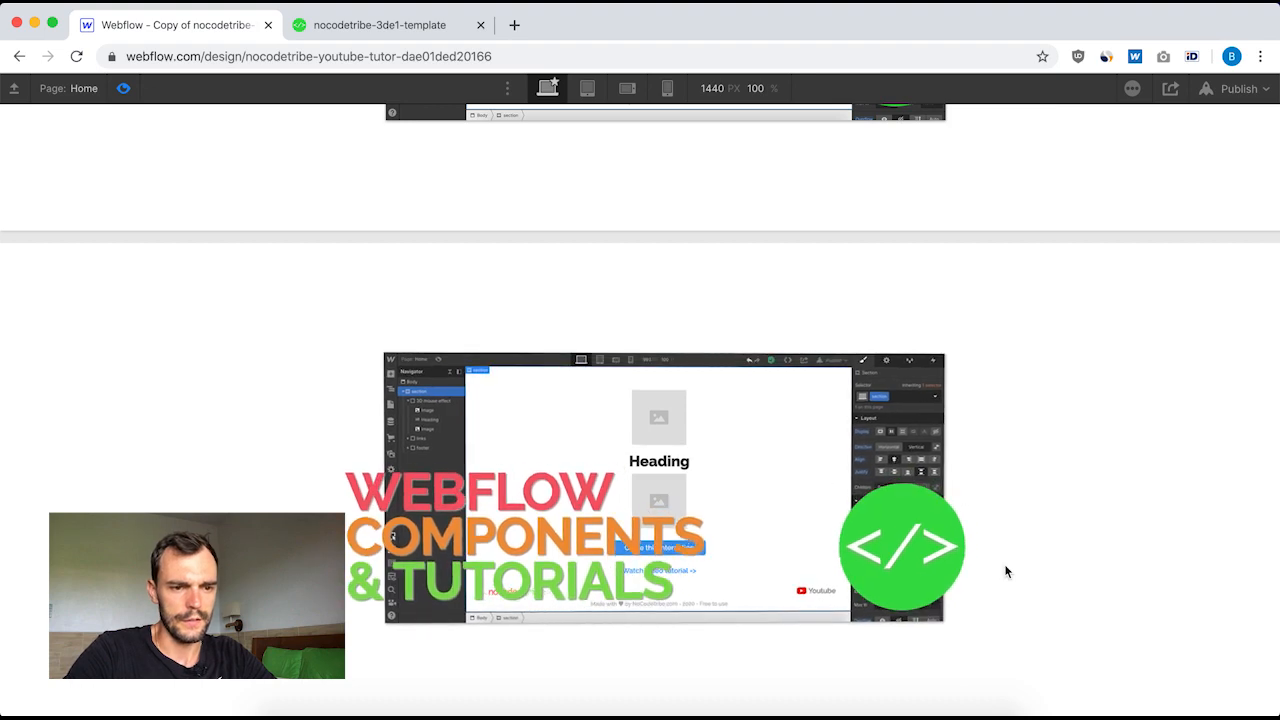
pyautogui.scroll(4, 806, 548)
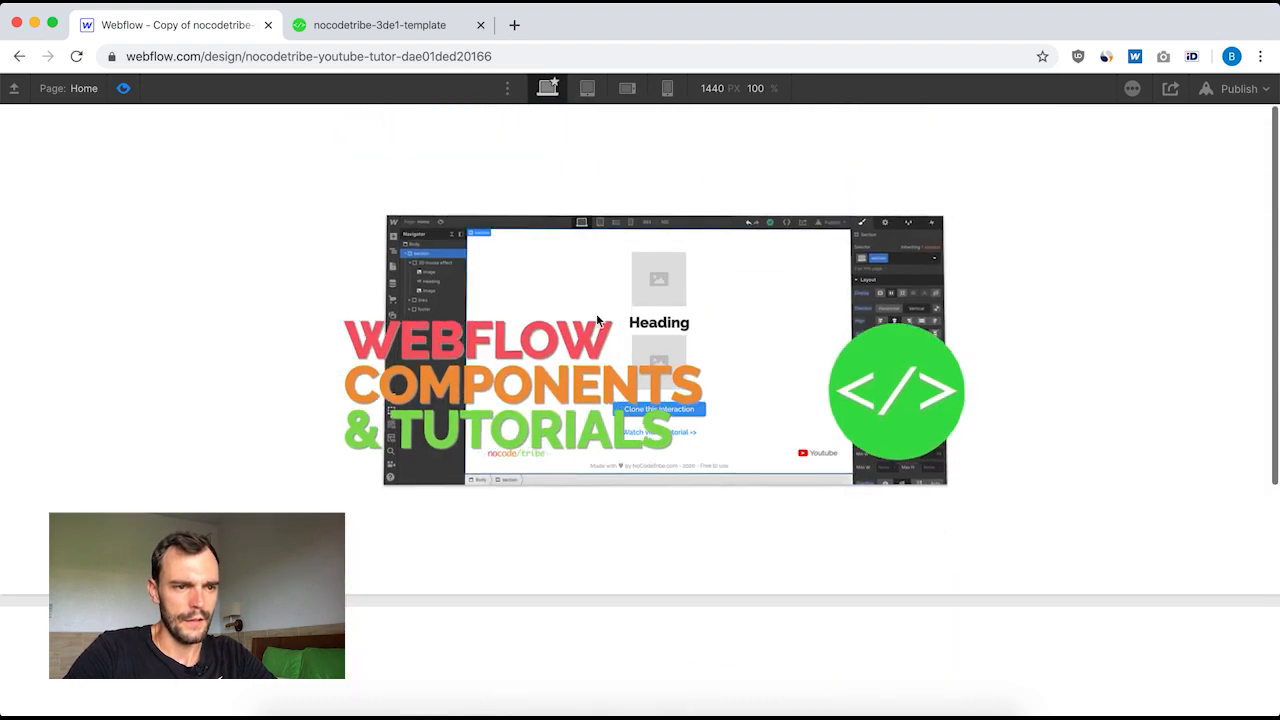
pyautogui.scroll(-4, 733, 308)
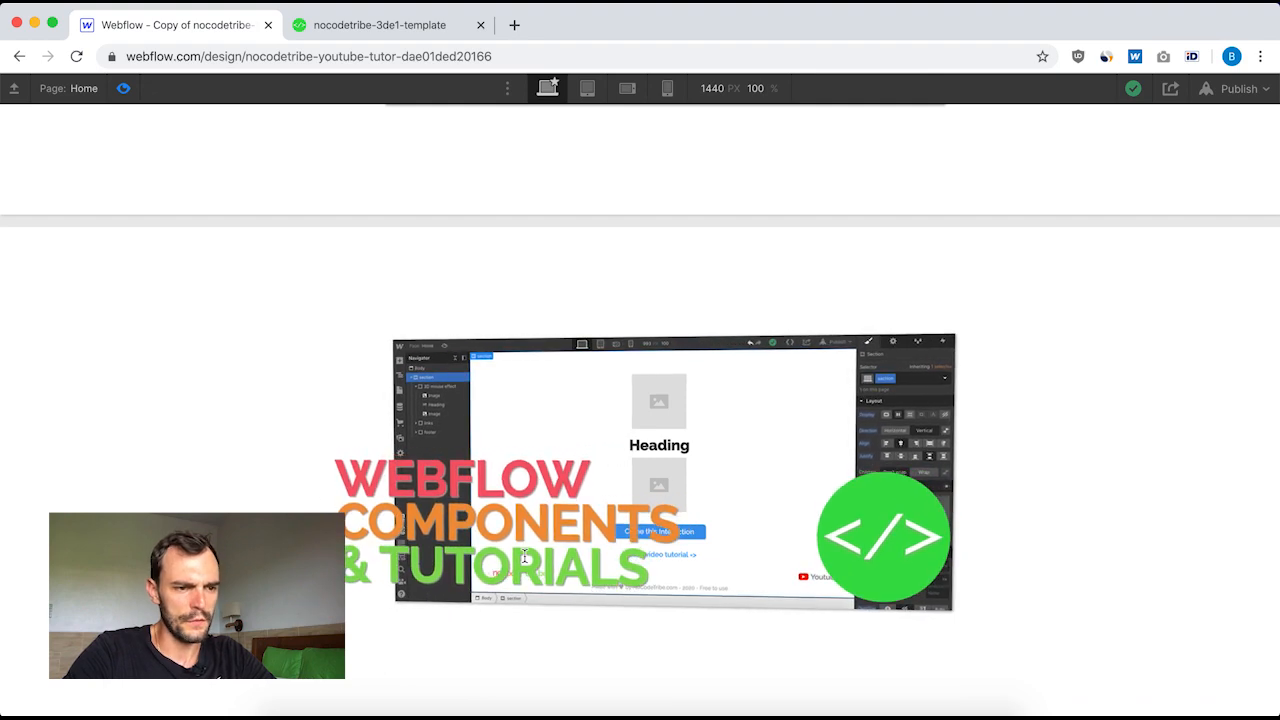
pyautogui.scroll(-2, 606, 500)
pyautogui.scroll(-4, 629, 463)
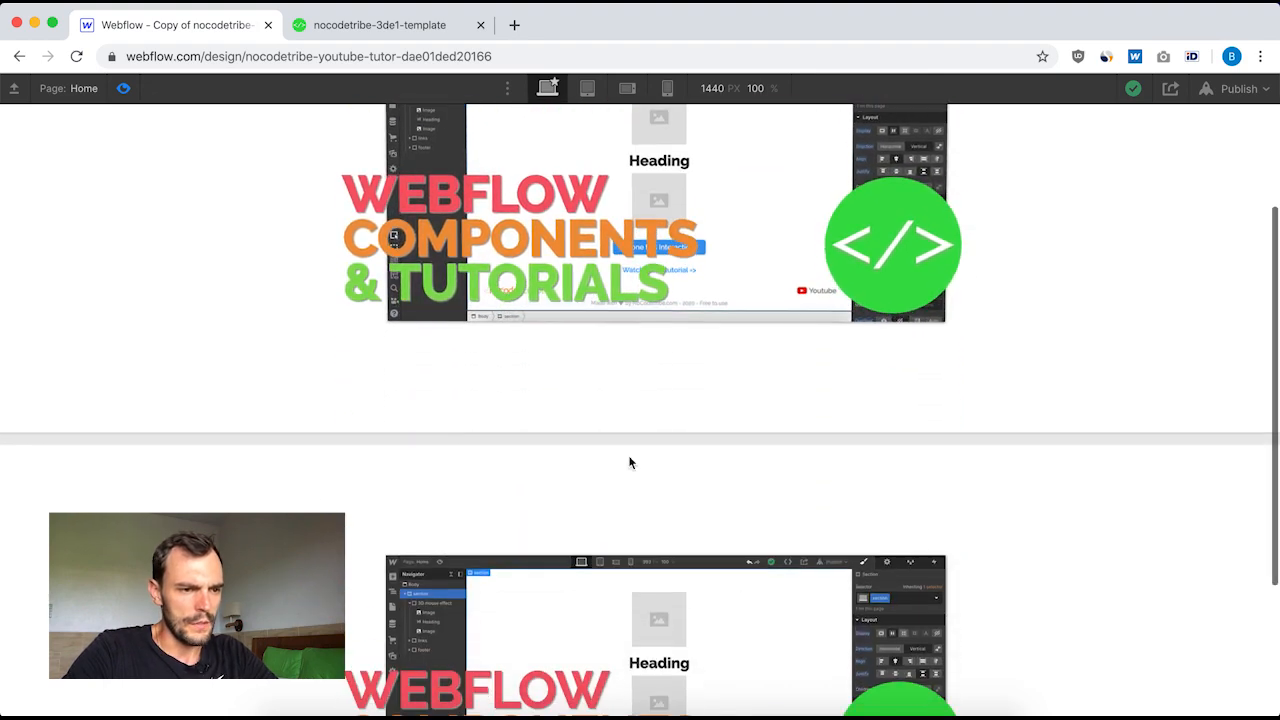
pyautogui.scroll(2, 620, 180)
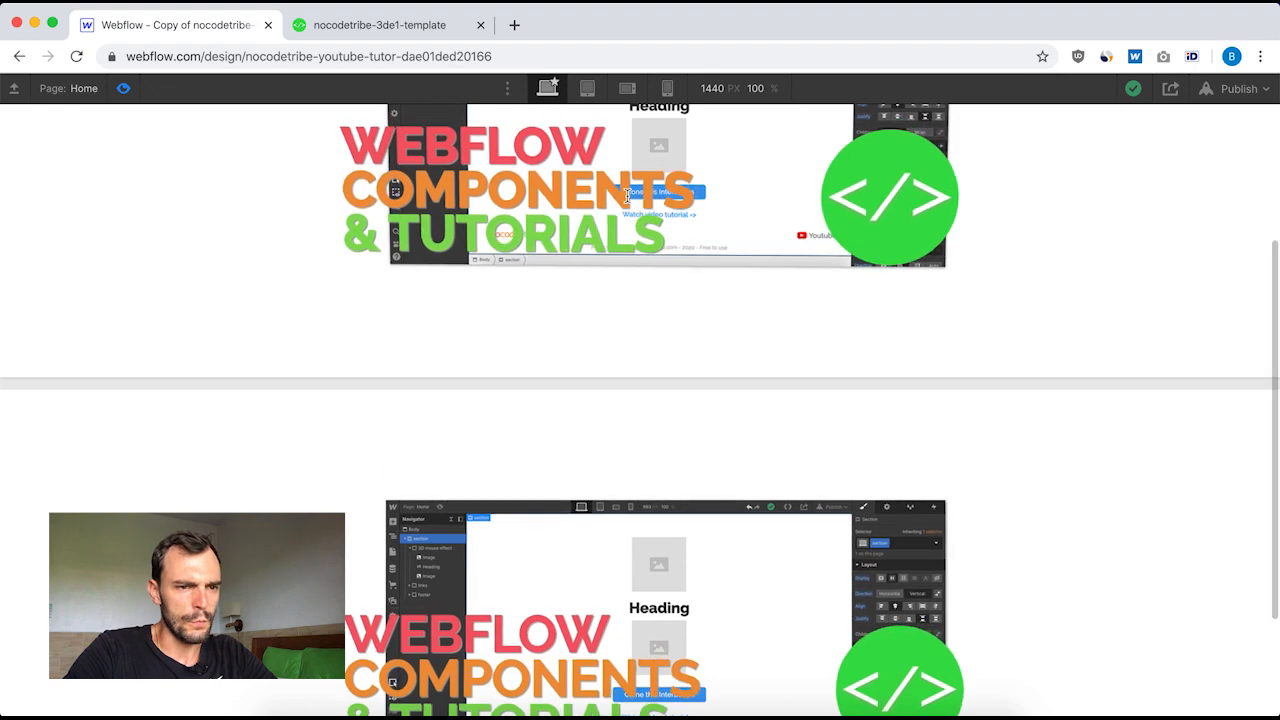
pyautogui.scroll(-2, 731, 583)
pyautogui.scroll(4, 615, 461)
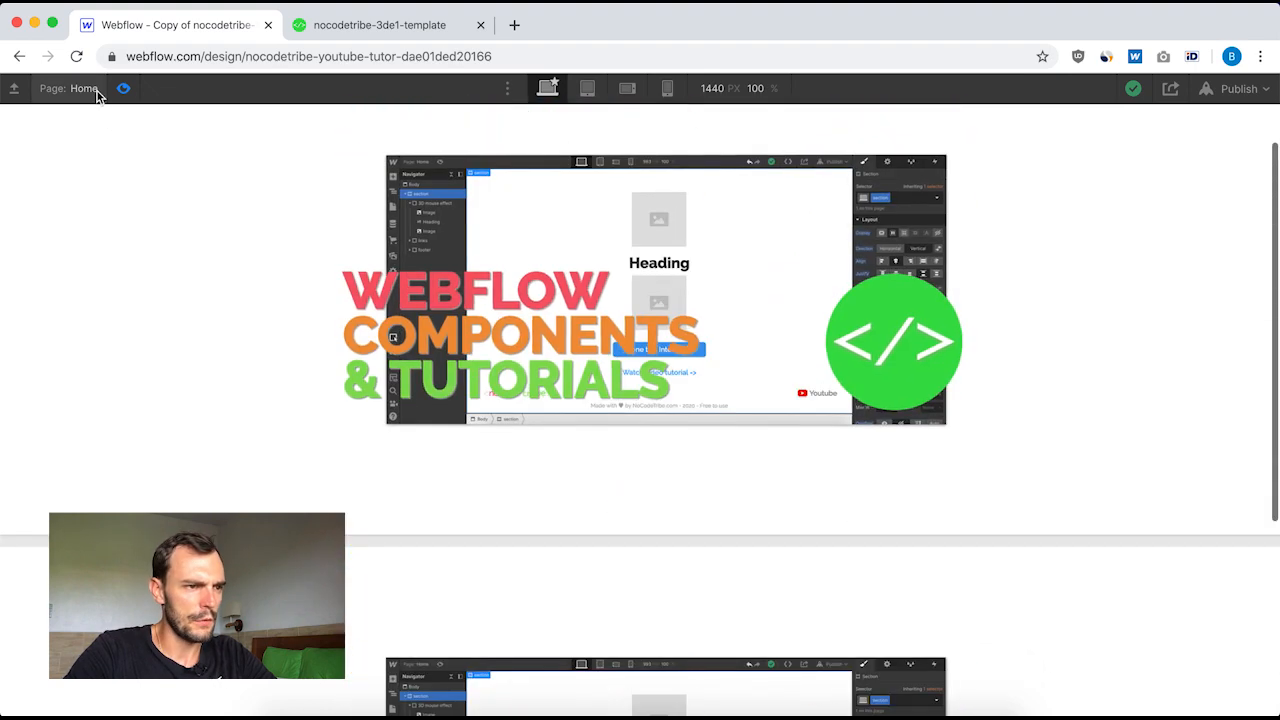
pyautogui.click(123, 88)
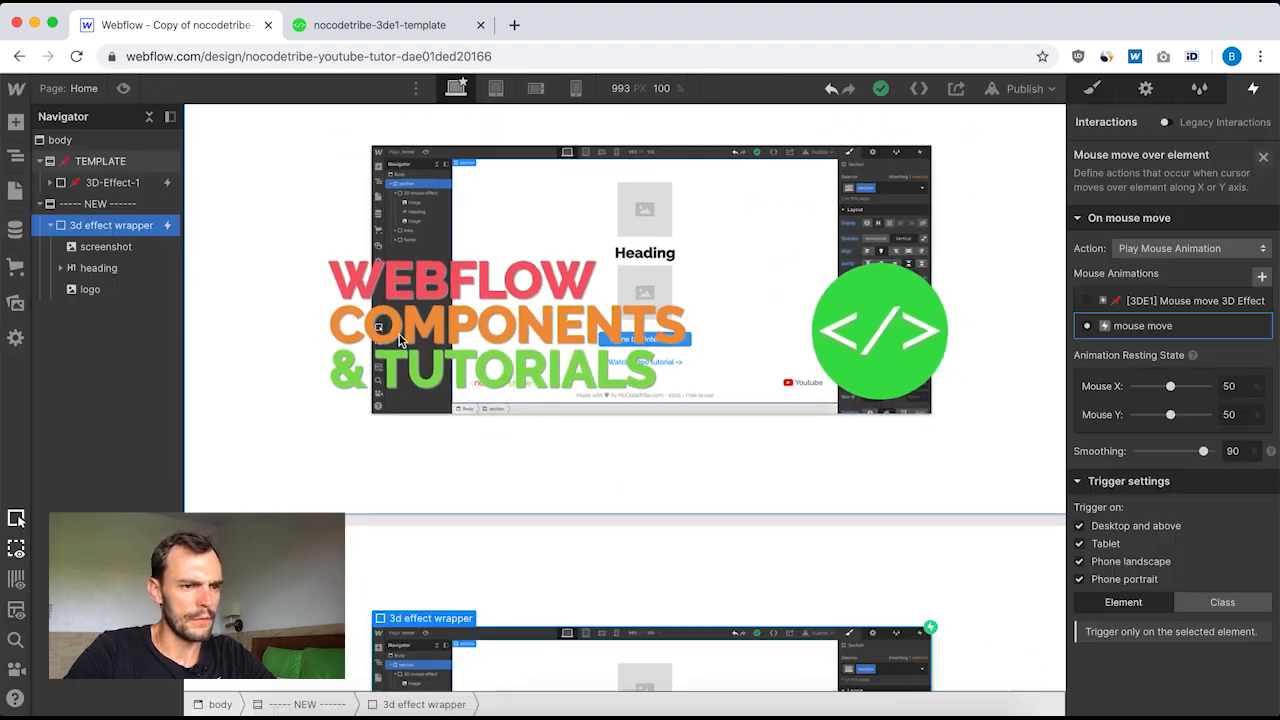
# - Check the typography of the template's Heading-3DE1 and set the NEW section heading's font weight to 800 - Extra Bold
pyautogui.click(507, 287)
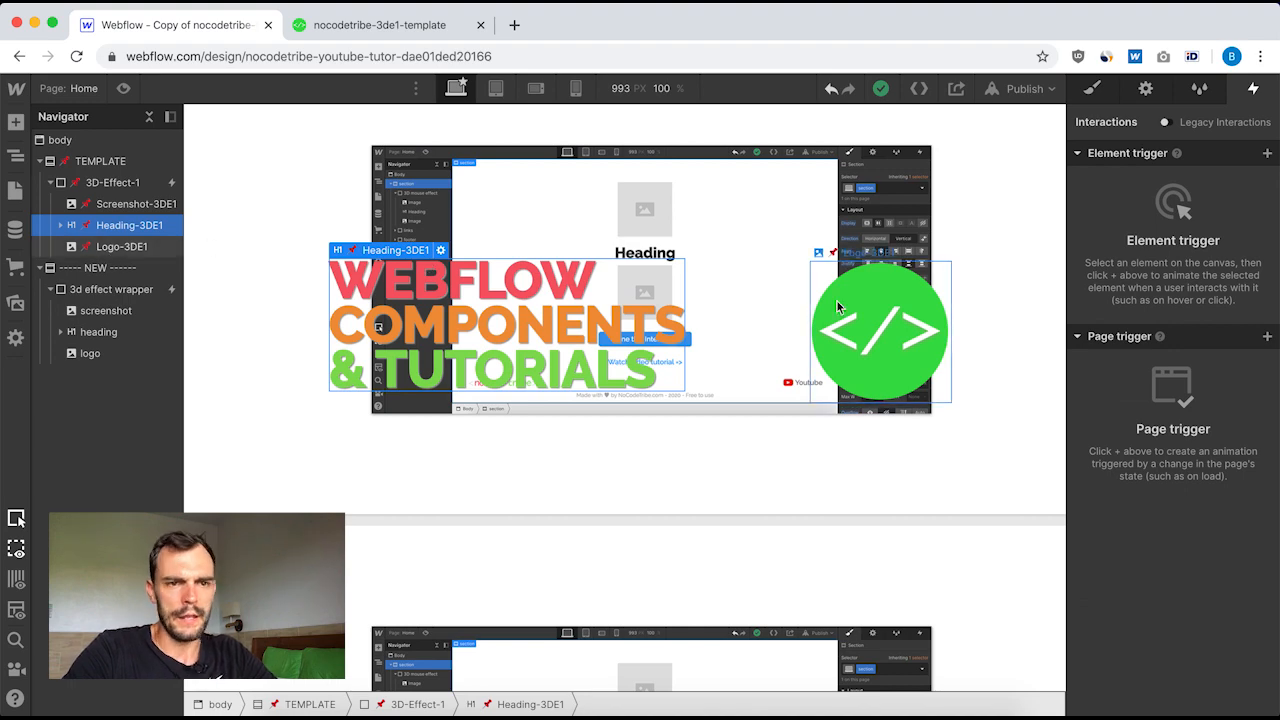
pyautogui.click(1092, 90)
pyautogui.scroll(-6, 1146, 487)
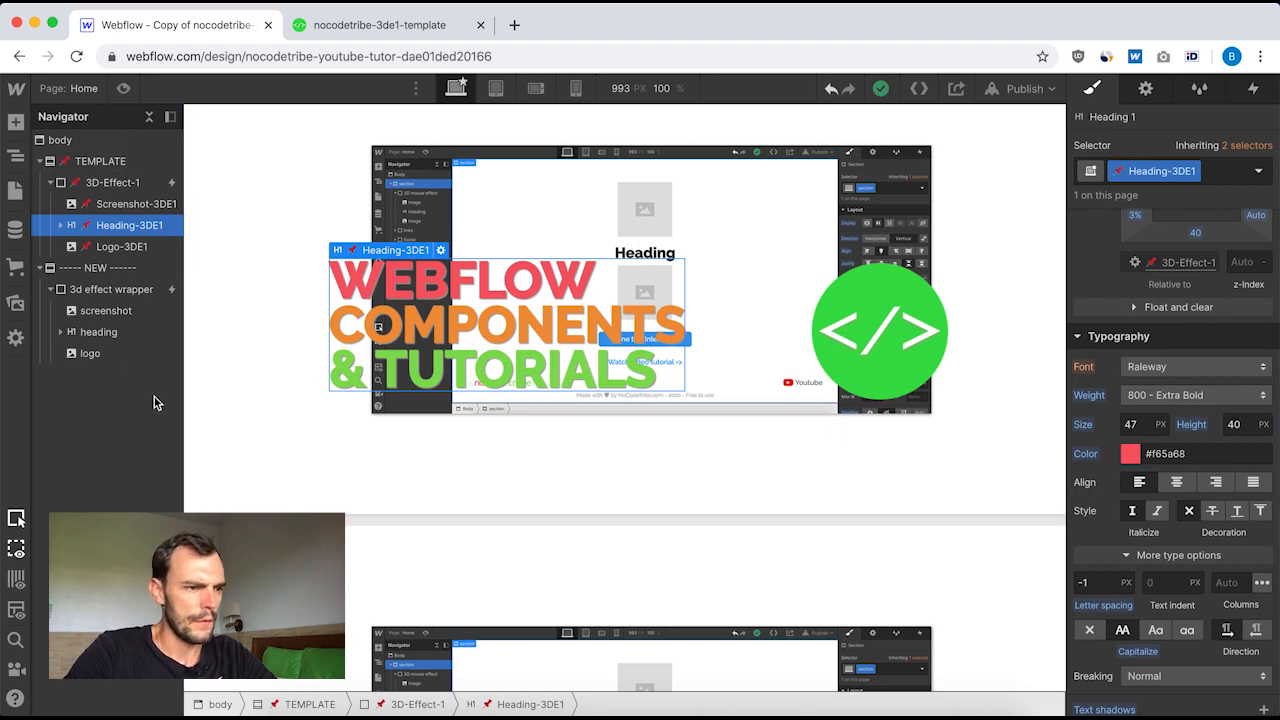
pyautogui.click(108, 332)
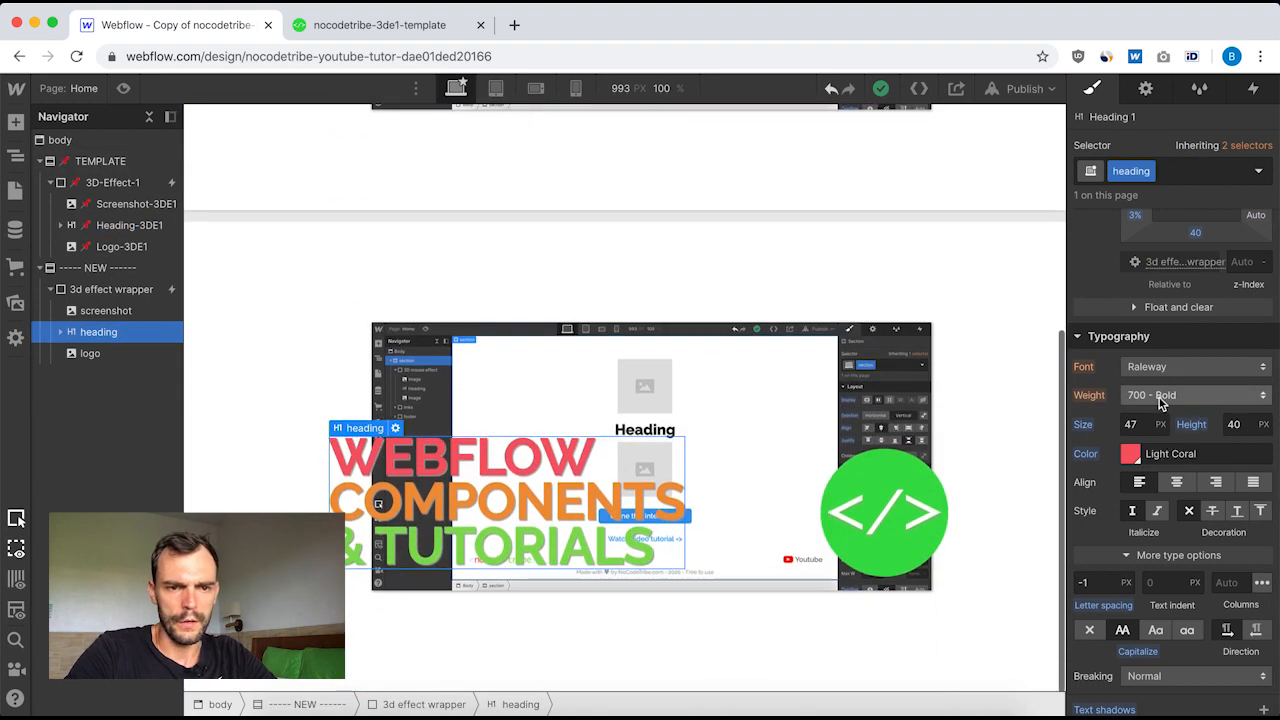
pyautogui.click(1152, 398)
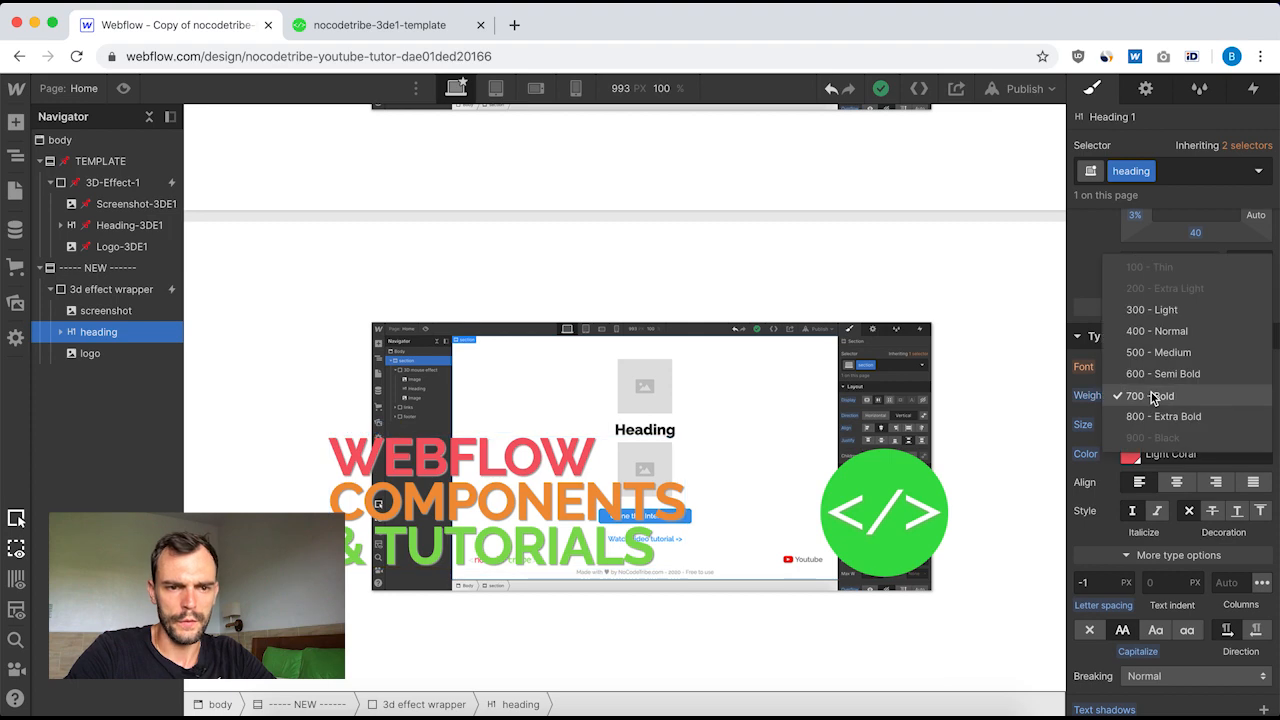
pyautogui.click(1187, 424)
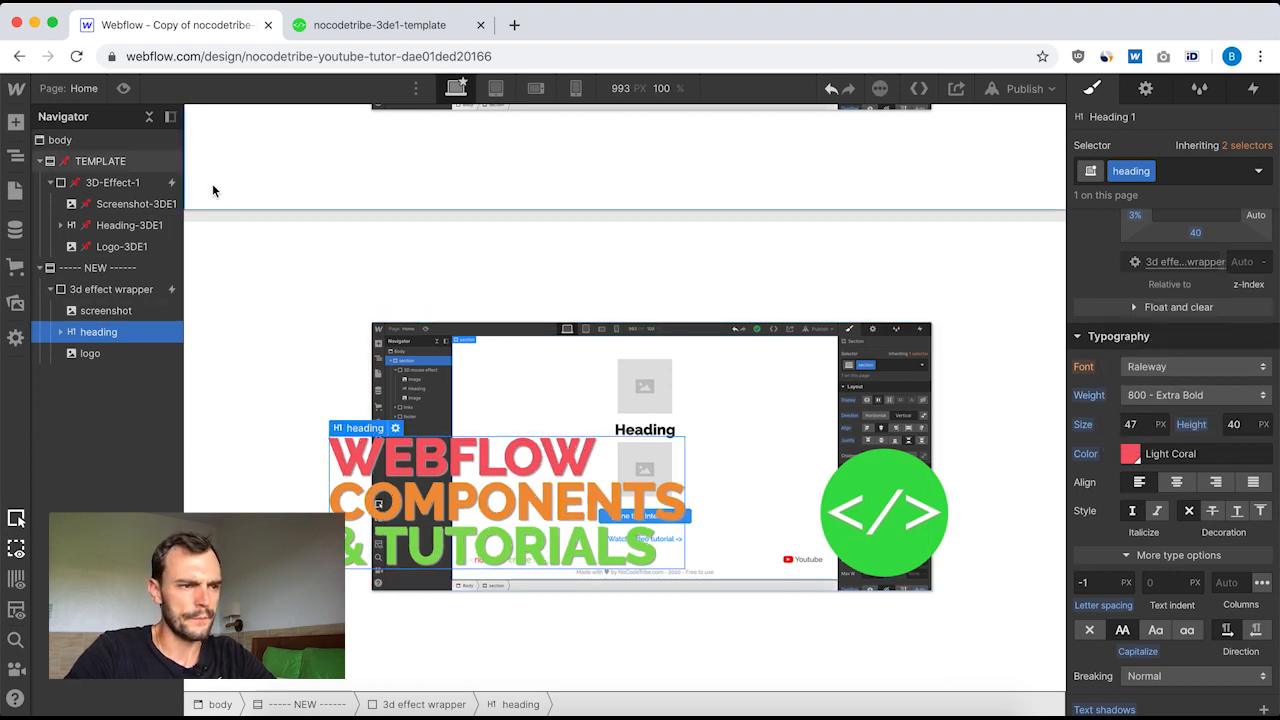
# - Preview the page again and compare the NEW section's heading and mouse effect with the template's
pyautogui.click(533, 291)
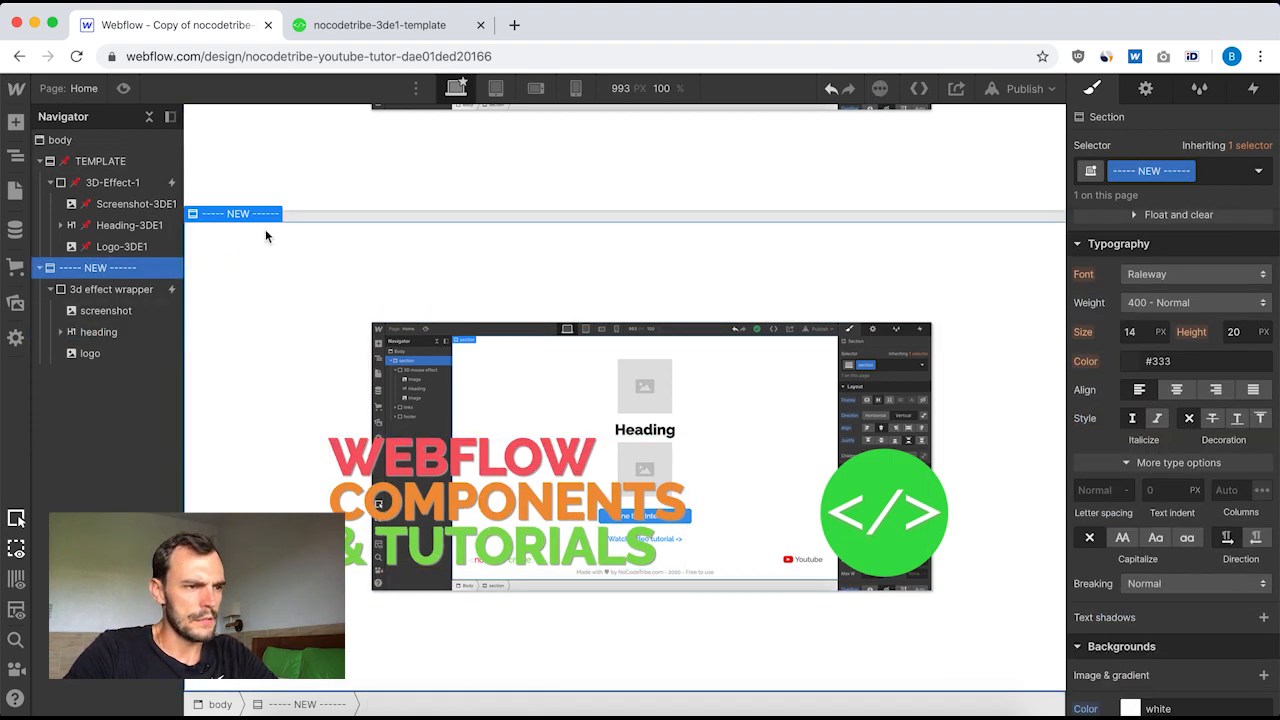
pyautogui.click(124, 90)
pyautogui.scroll(-5, 517, 320)
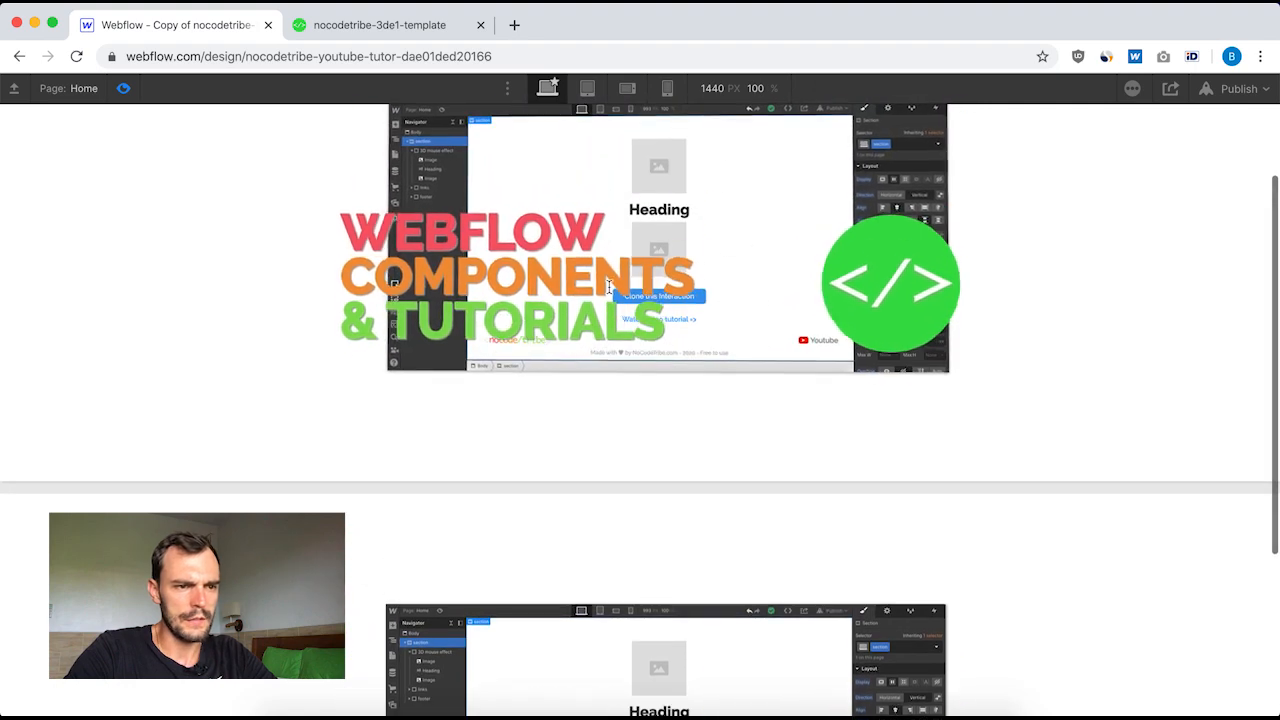
pyautogui.scroll(2, 650, 190)
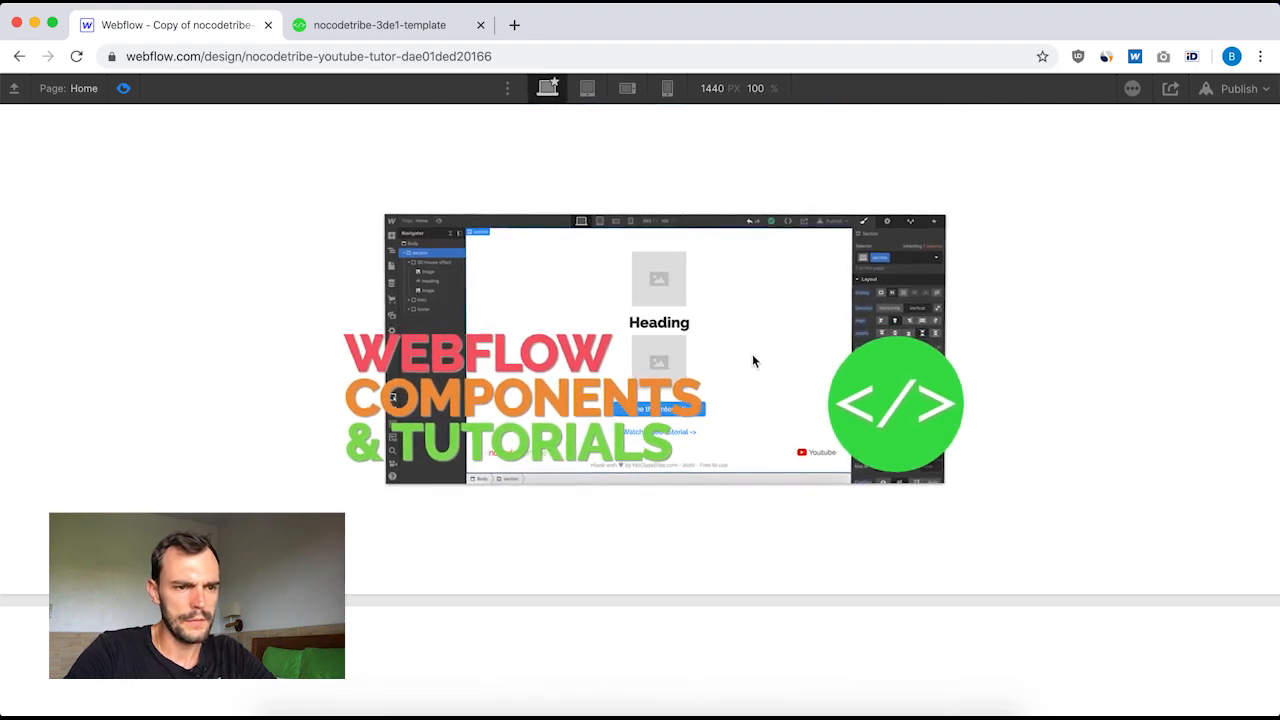
pyautogui.scroll(-6, 766, 394)
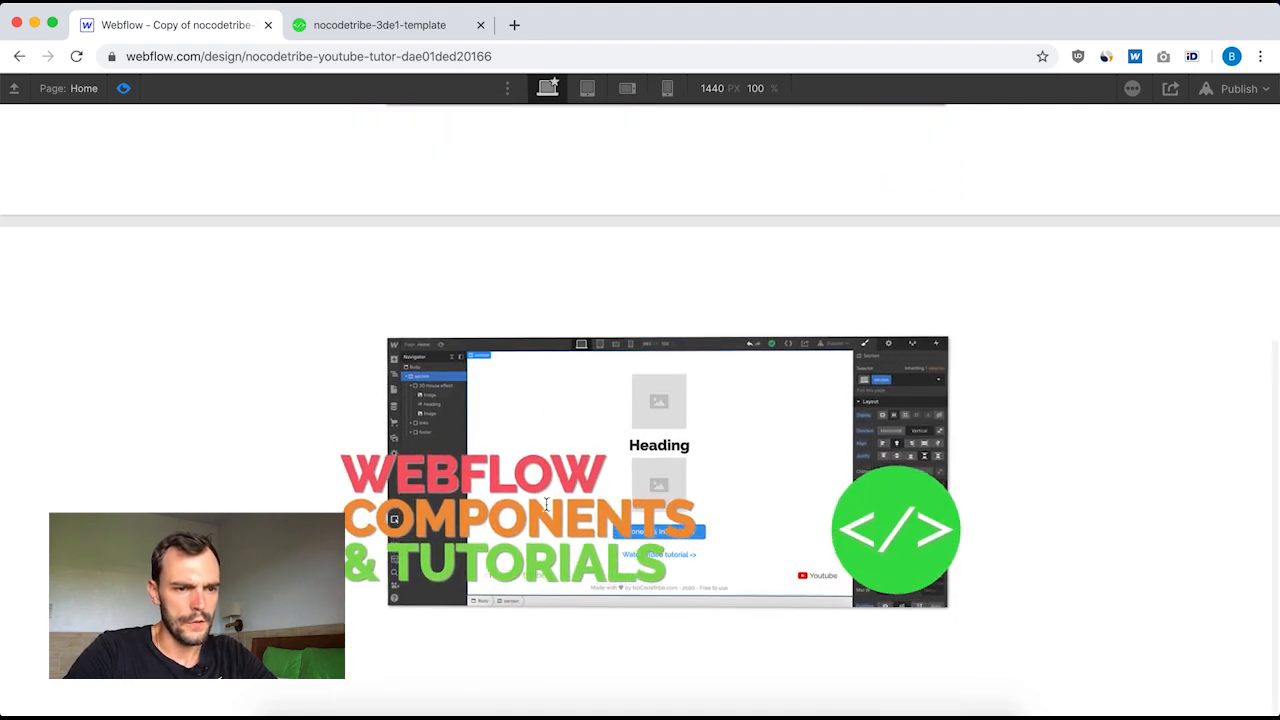